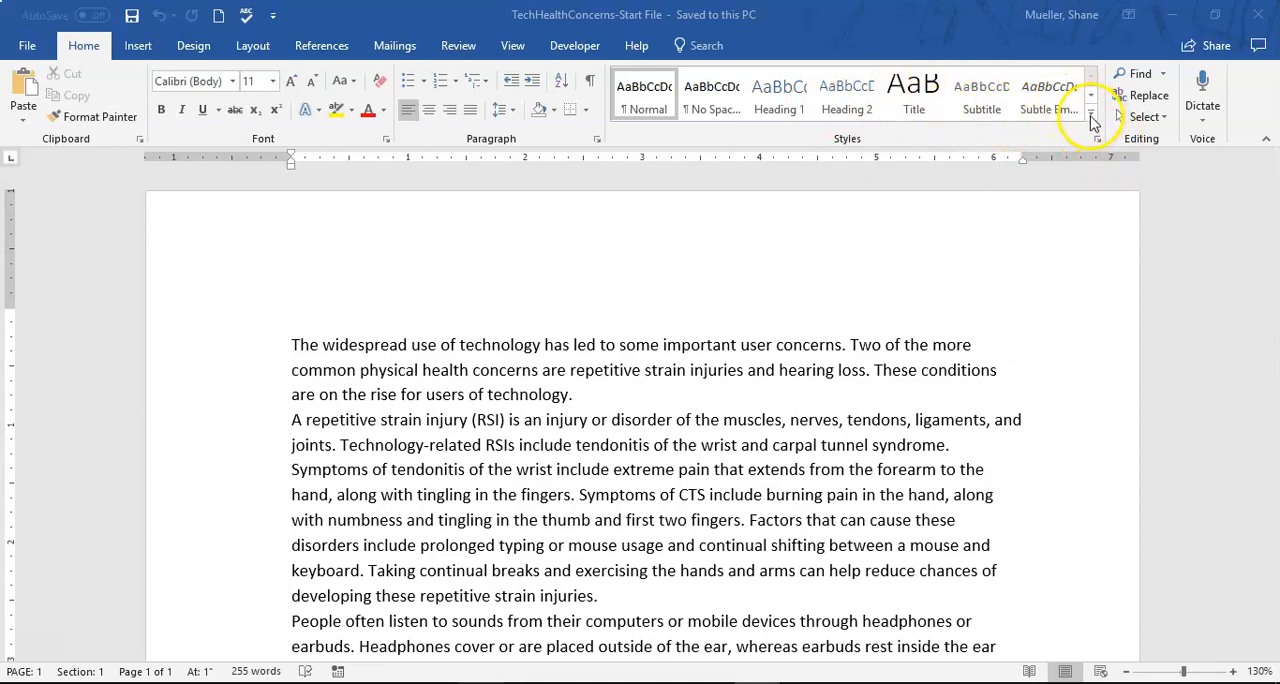
pyautogui.click(1092, 121)
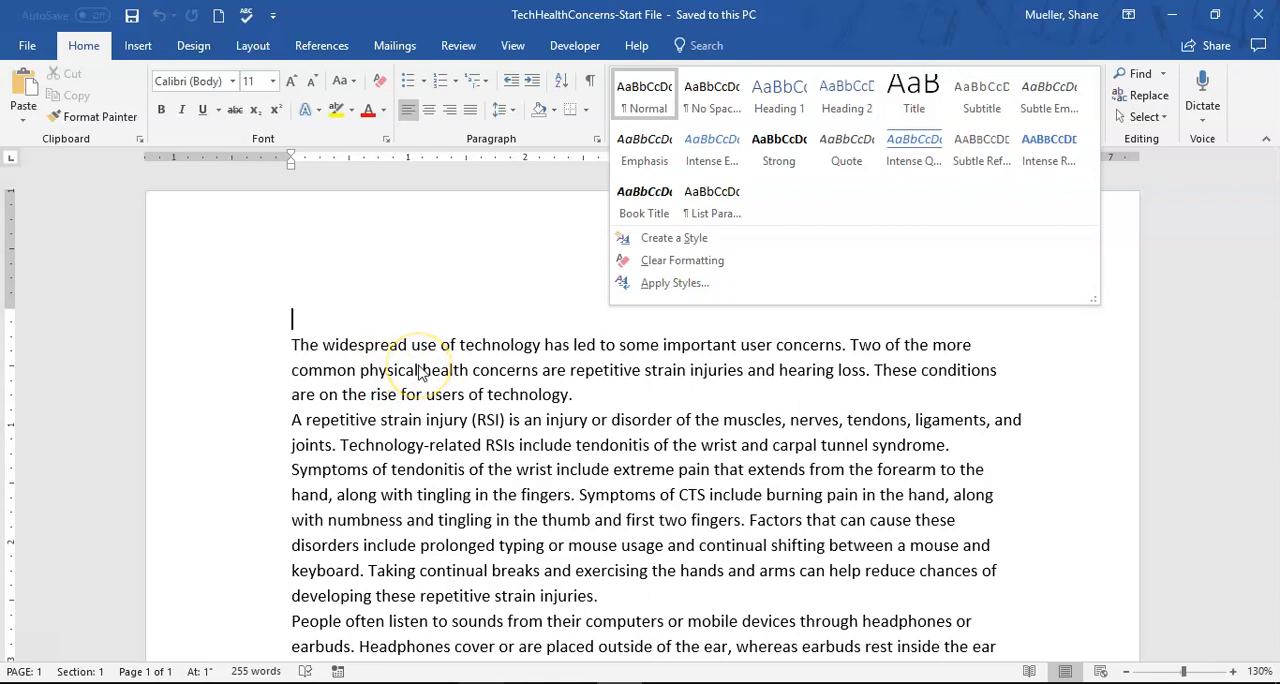
pyautogui.click(43, 648)
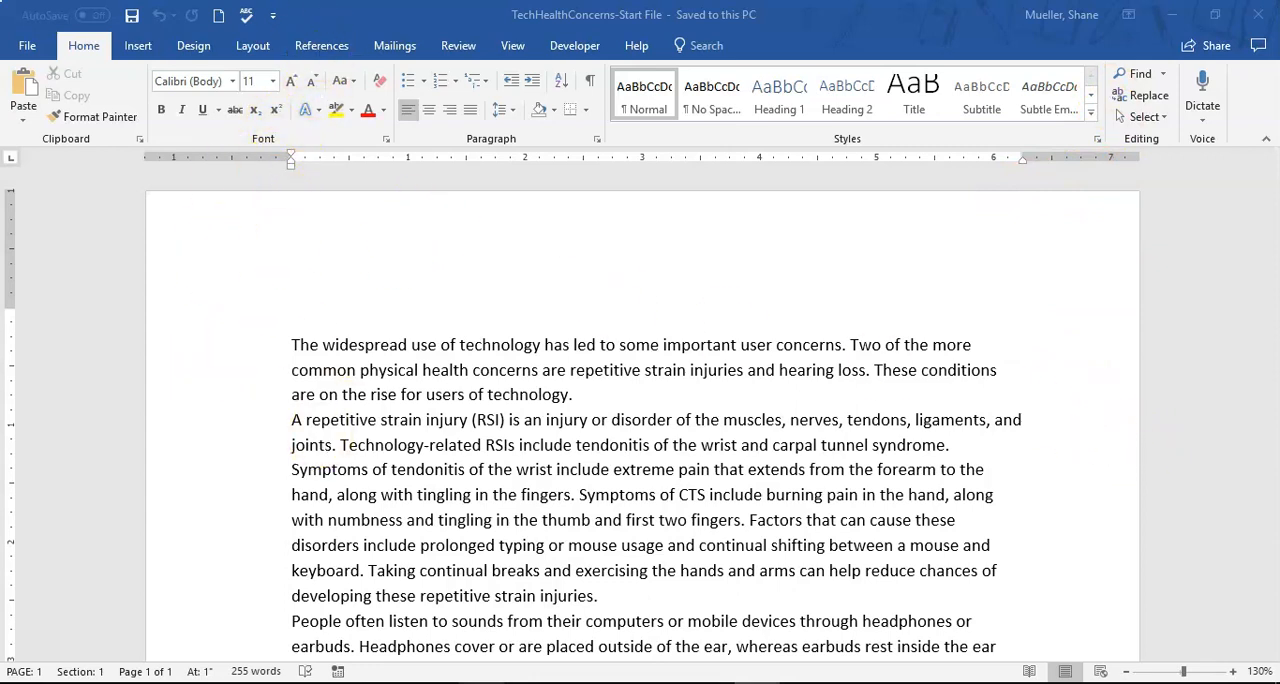
# - Apply the Normal margin preset with 1" on all sides to the document
pyautogui.click(254, 46)
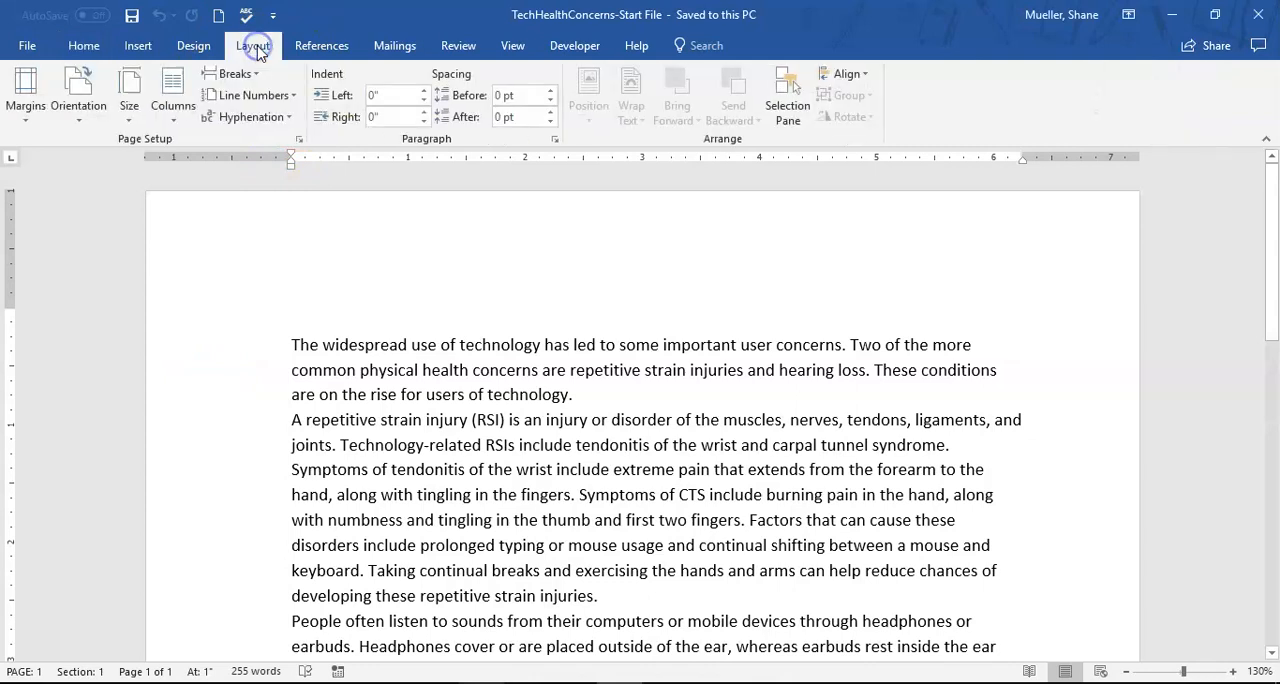
pyautogui.click(26, 115)
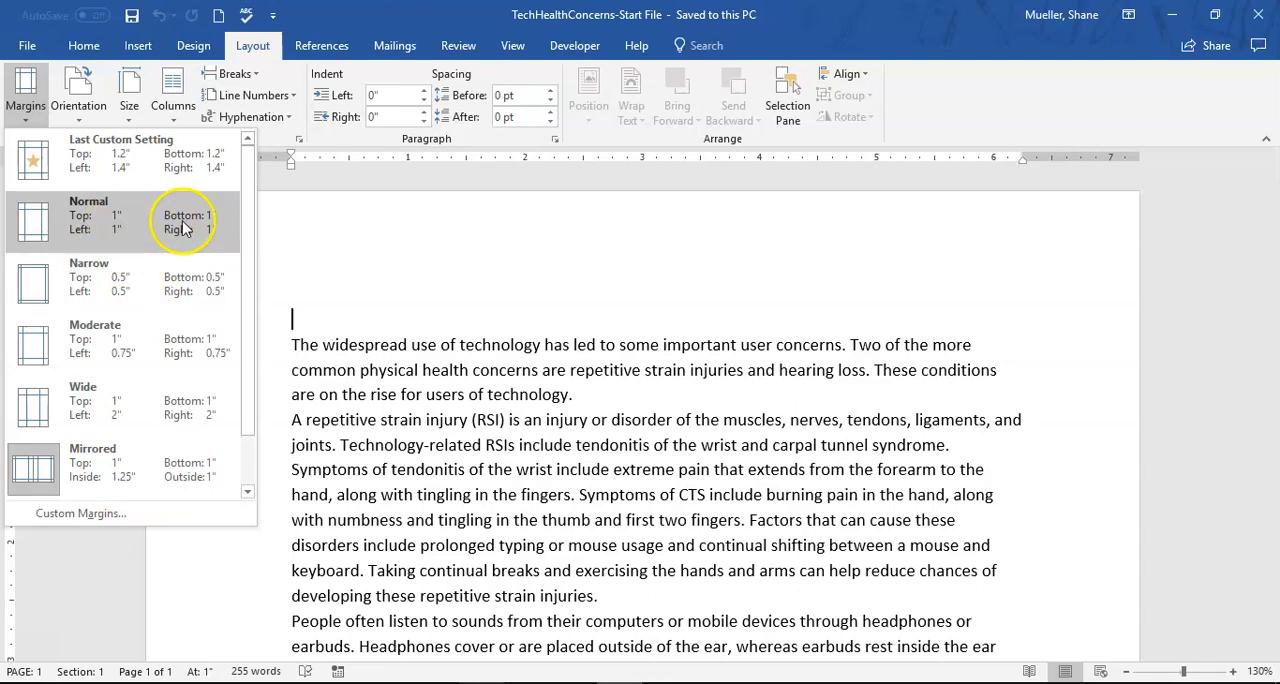
pyautogui.click(97, 222)
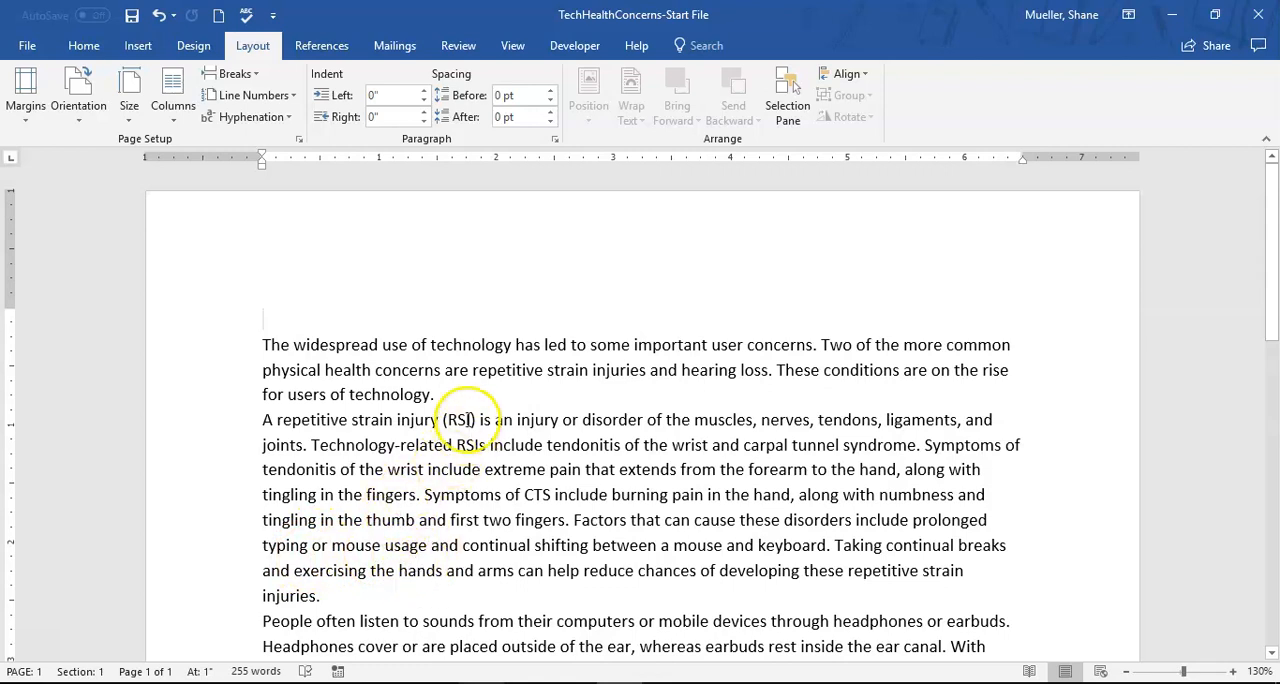
# - Modify the Normal style to use the Times New Roman font at 12 pt
pyautogui.click(83, 45)
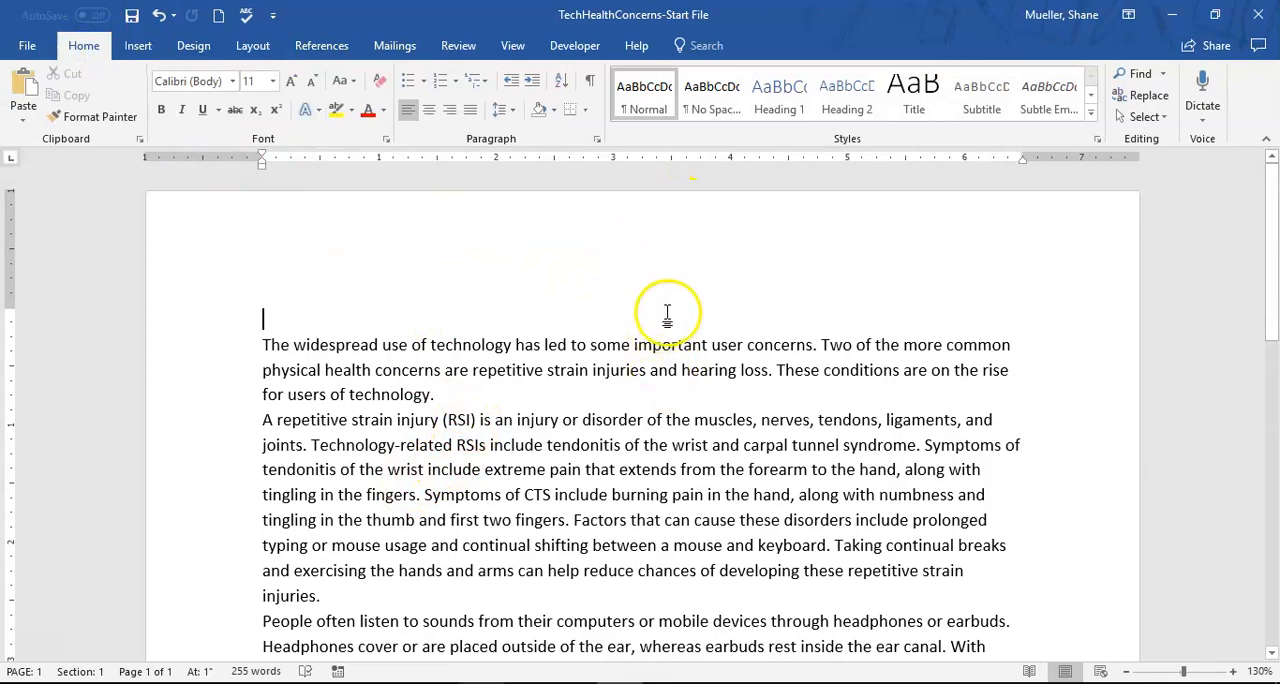
pyautogui.click(655, 97)
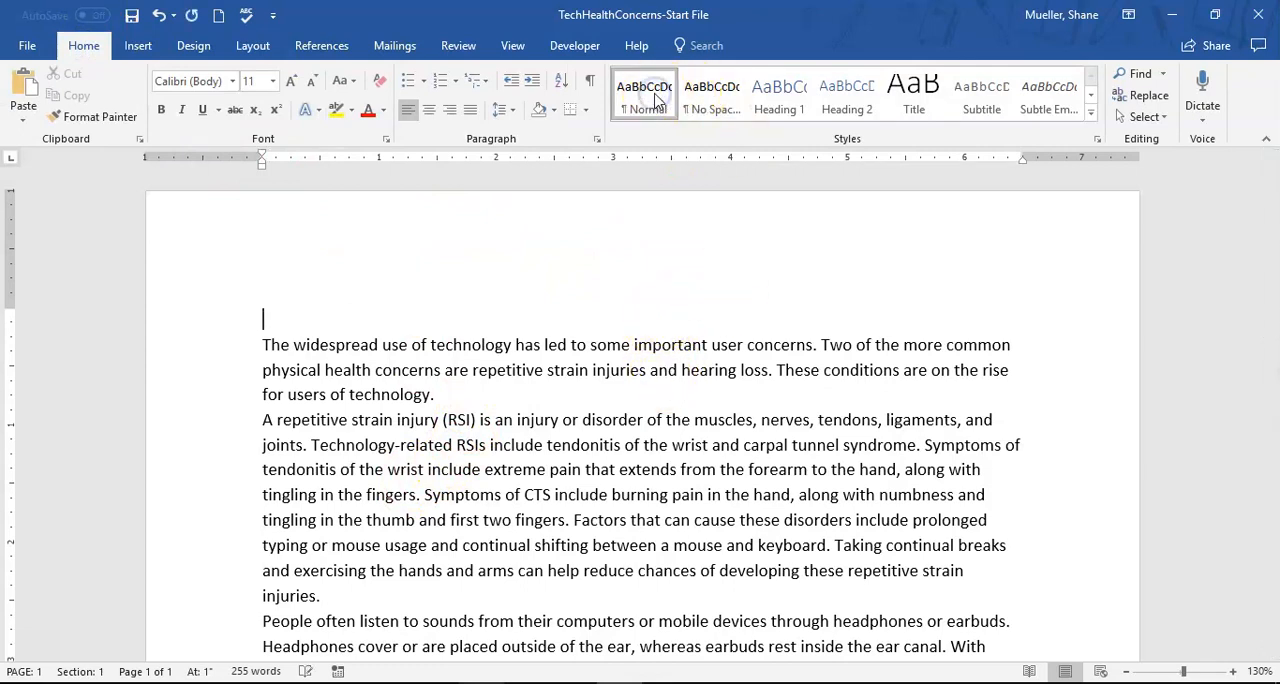
pyautogui.rightClick(652, 92)
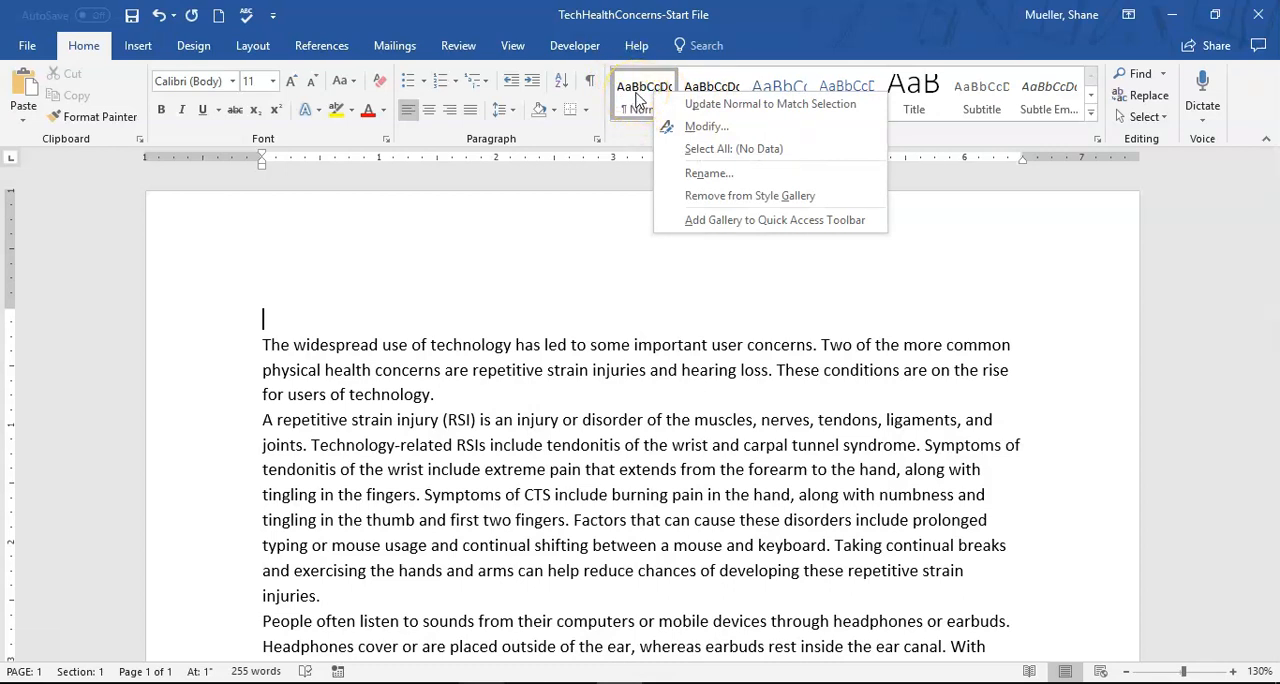
pyautogui.click(710, 127)
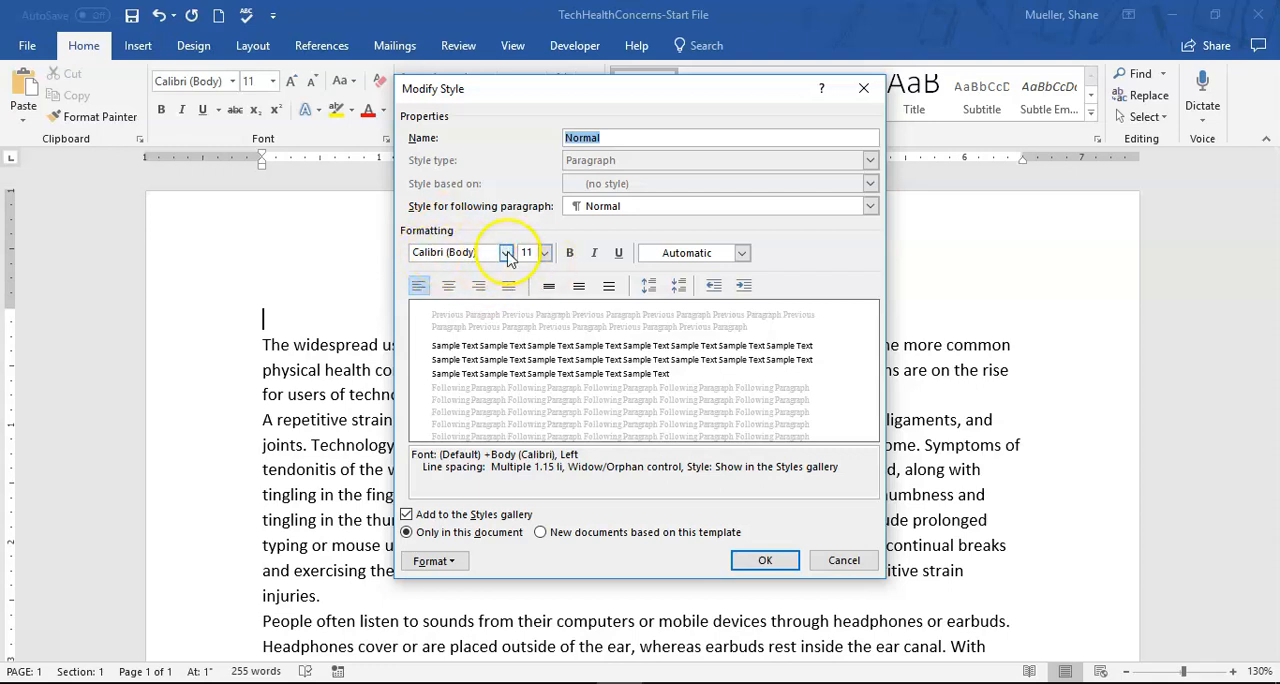
pyautogui.click(507, 254)
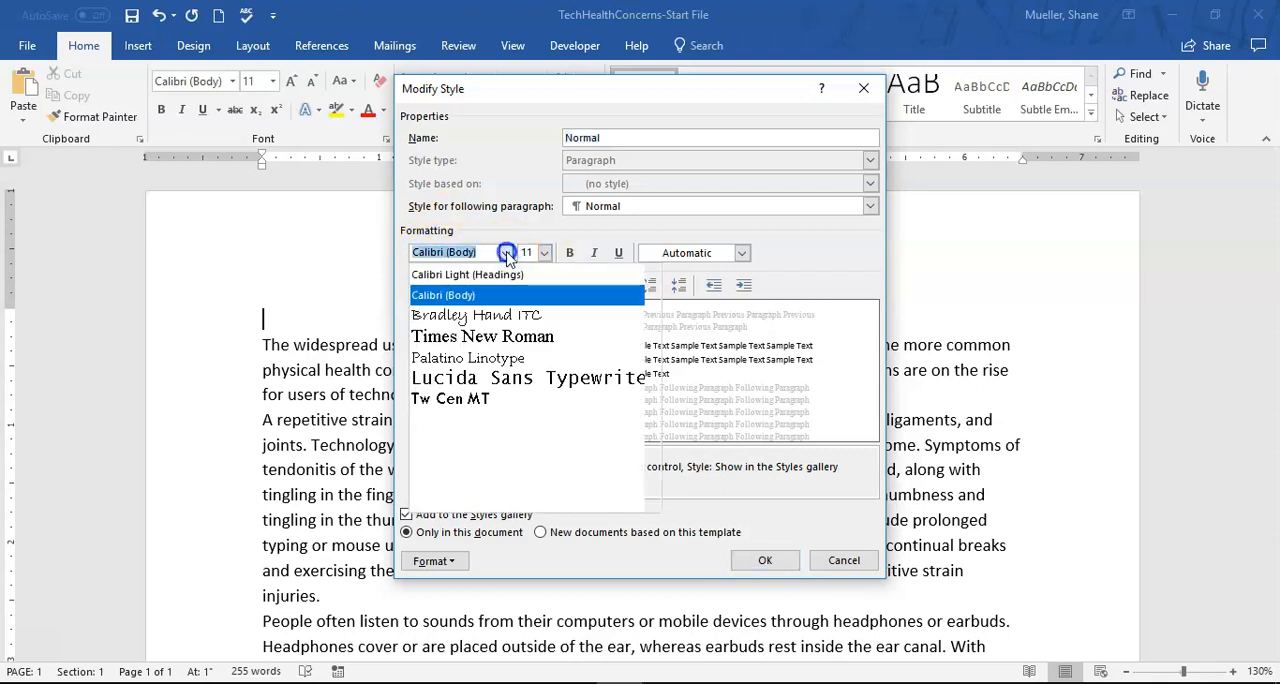
pyautogui.click(527, 340)
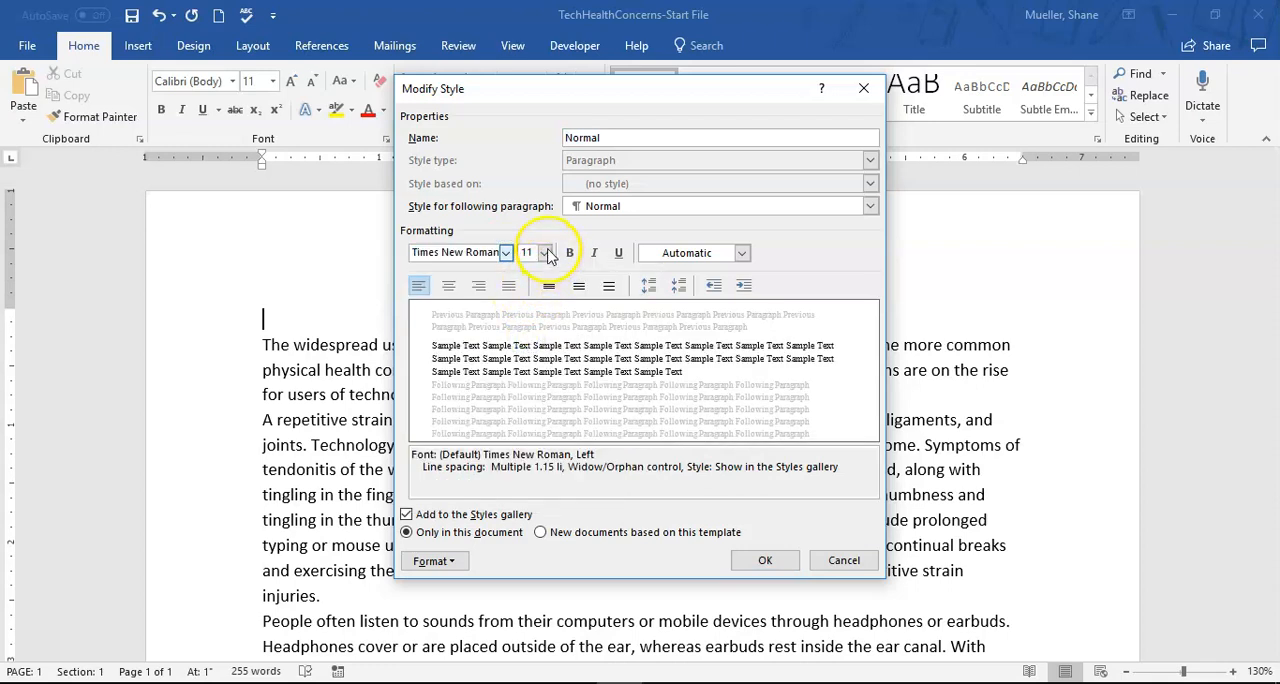
pyautogui.click(545, 253)
pyautogui.click(533, 326)
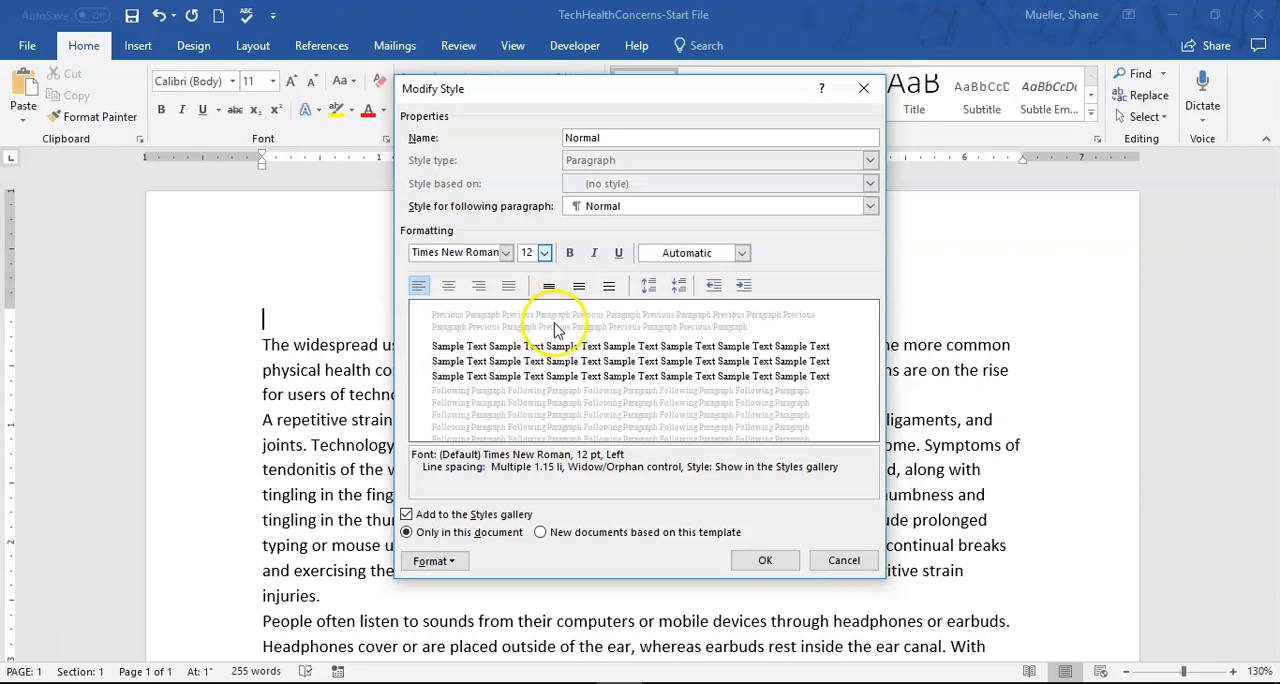
# - Set the Normal style's line spacing to Double in its paragraph format and apply the style changes
pyautogui.click(452, 562)
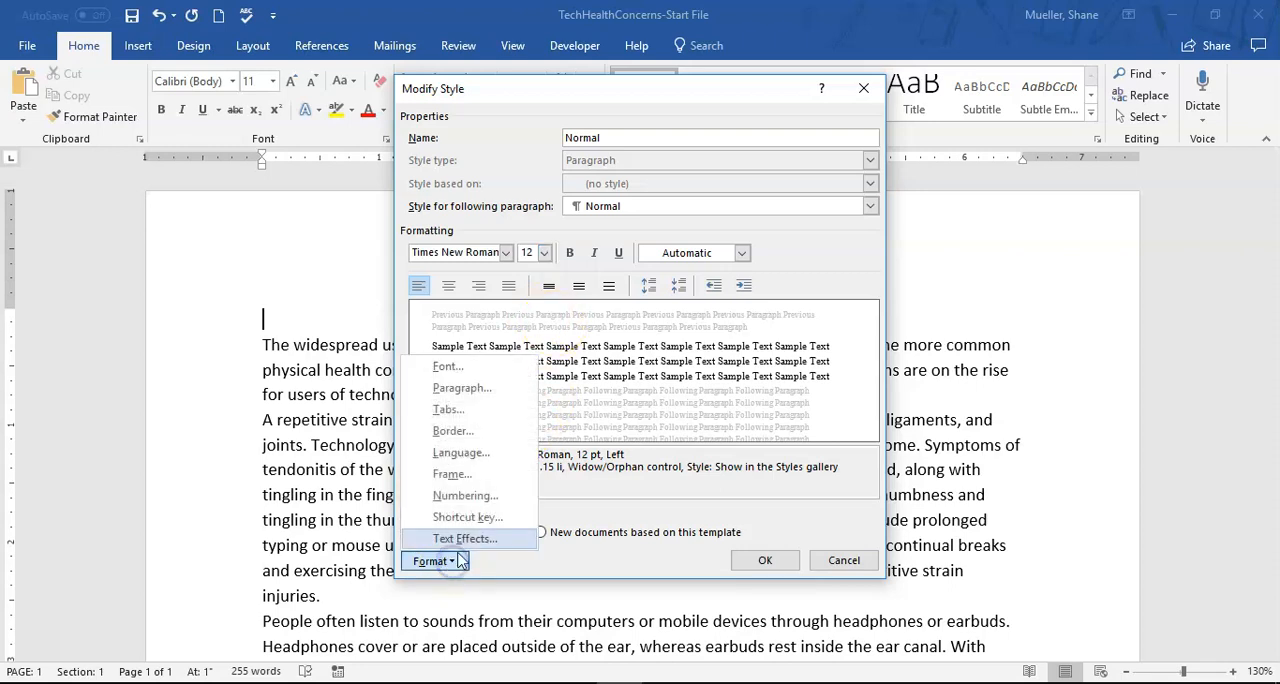
pyautogui.click(476, 396)
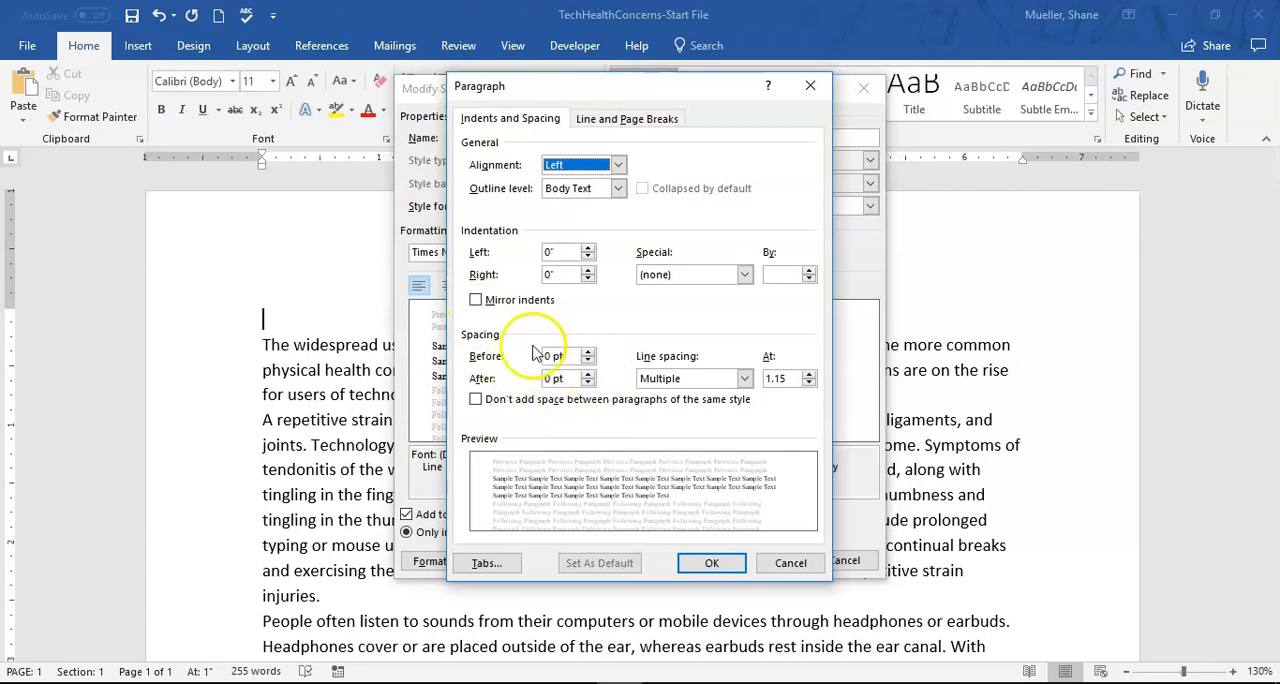
pyautogui.click(745, 377)
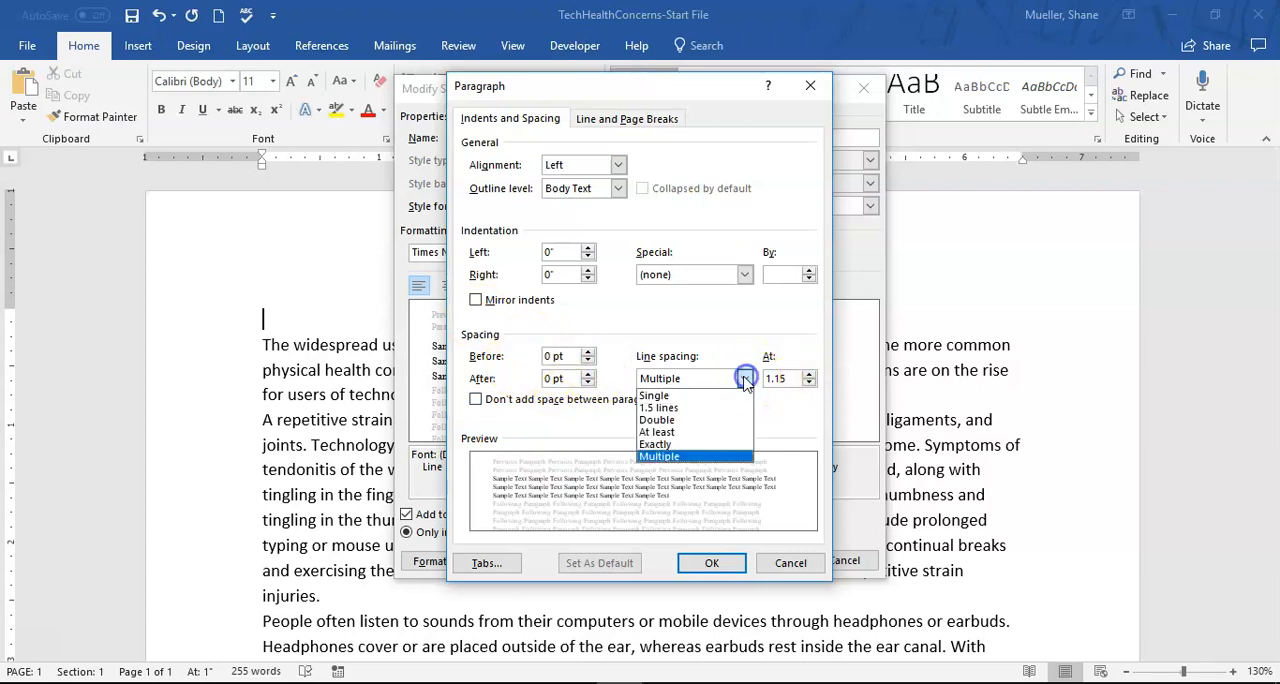
pyautogui.click(676, 421)
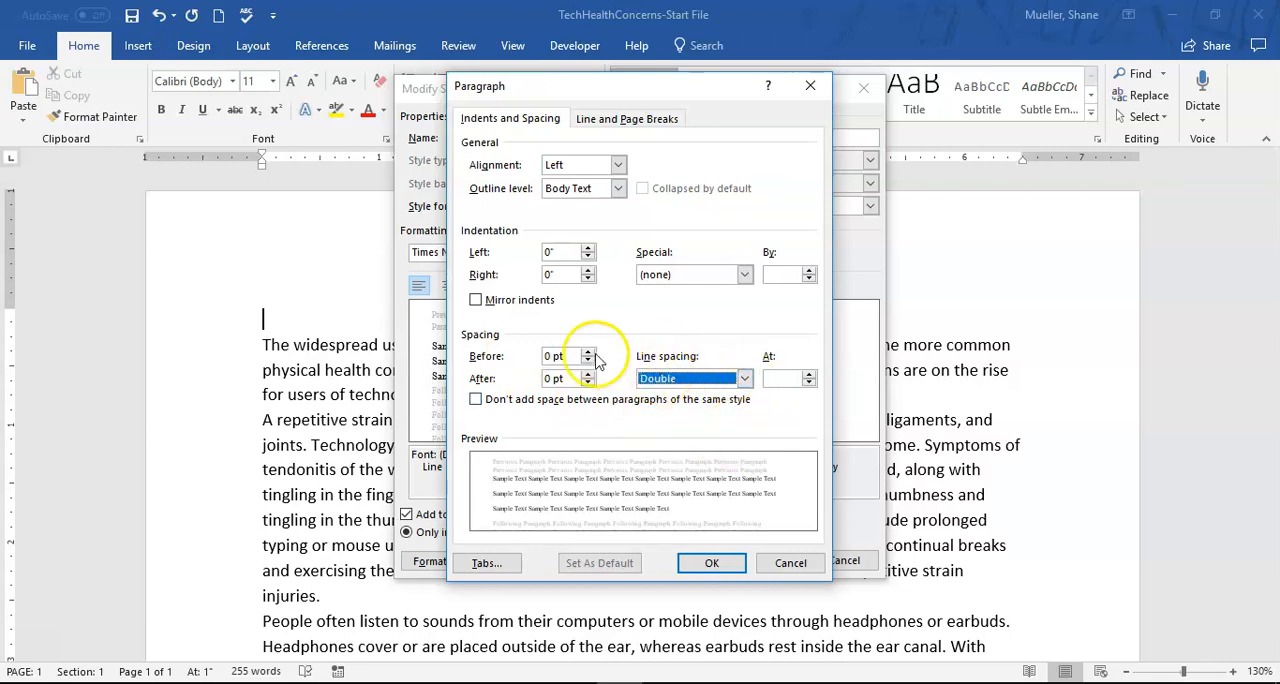
pyautogui.click(541, 376)
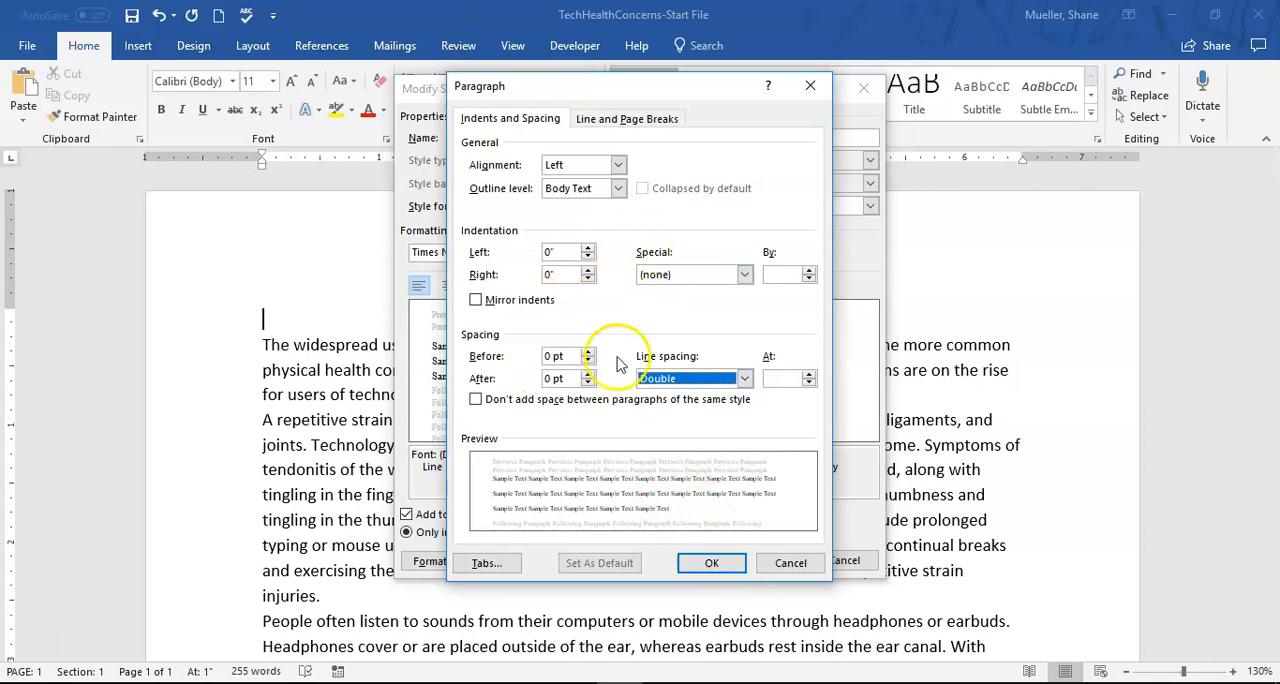
pyautogui.click(711, 563)
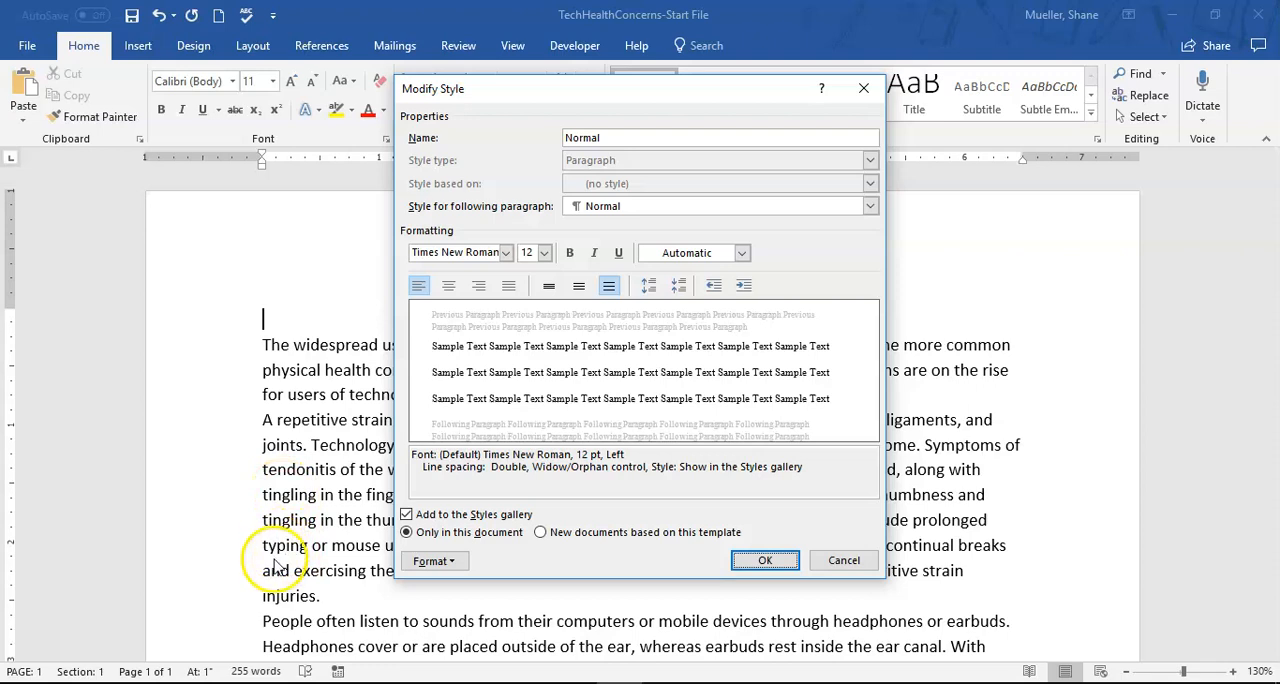
pyautogui.moveTo(619, 682)
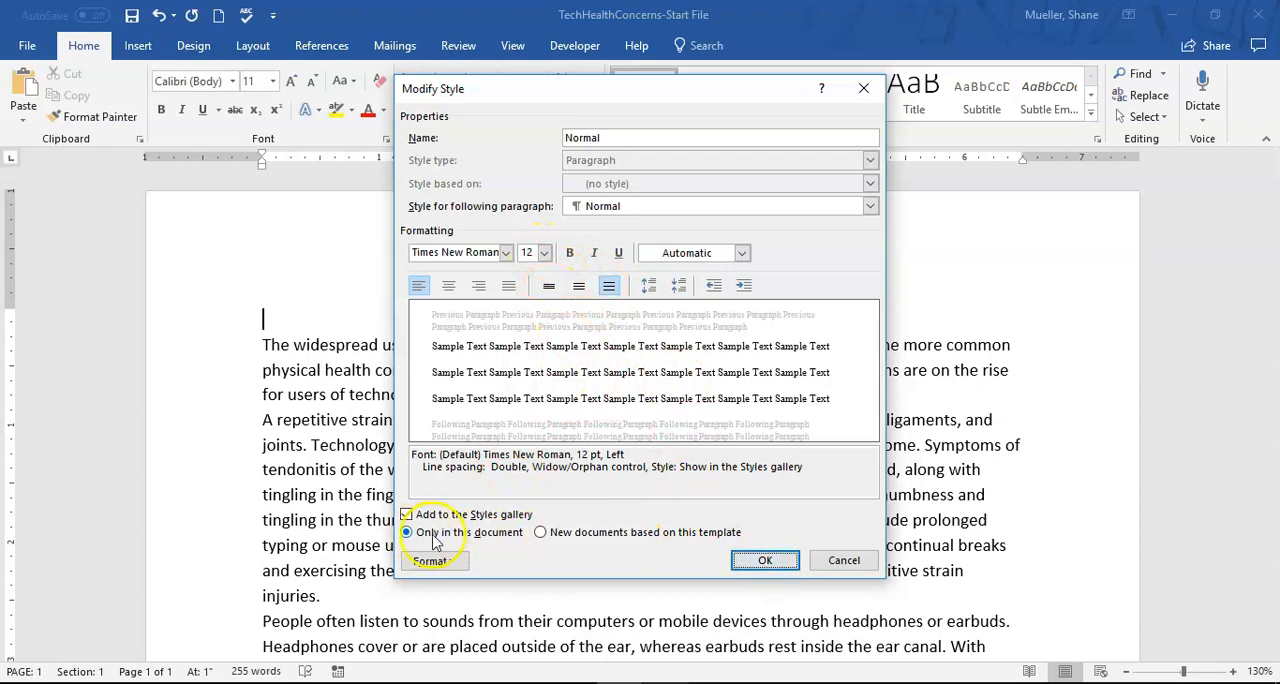
pyautogui.click(770, 562)
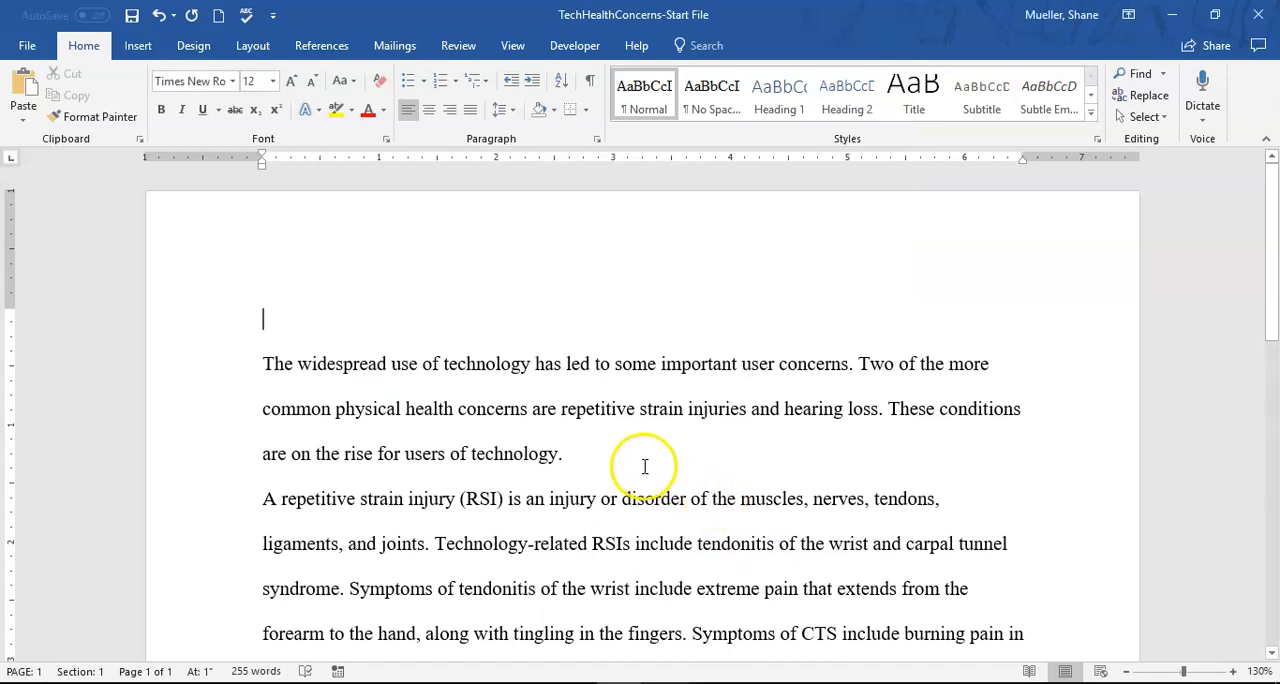
# - Review the reformatted text and check the line and paragraph spacing options for the whole document
pyautogui.scroll(-6, 462, 377)
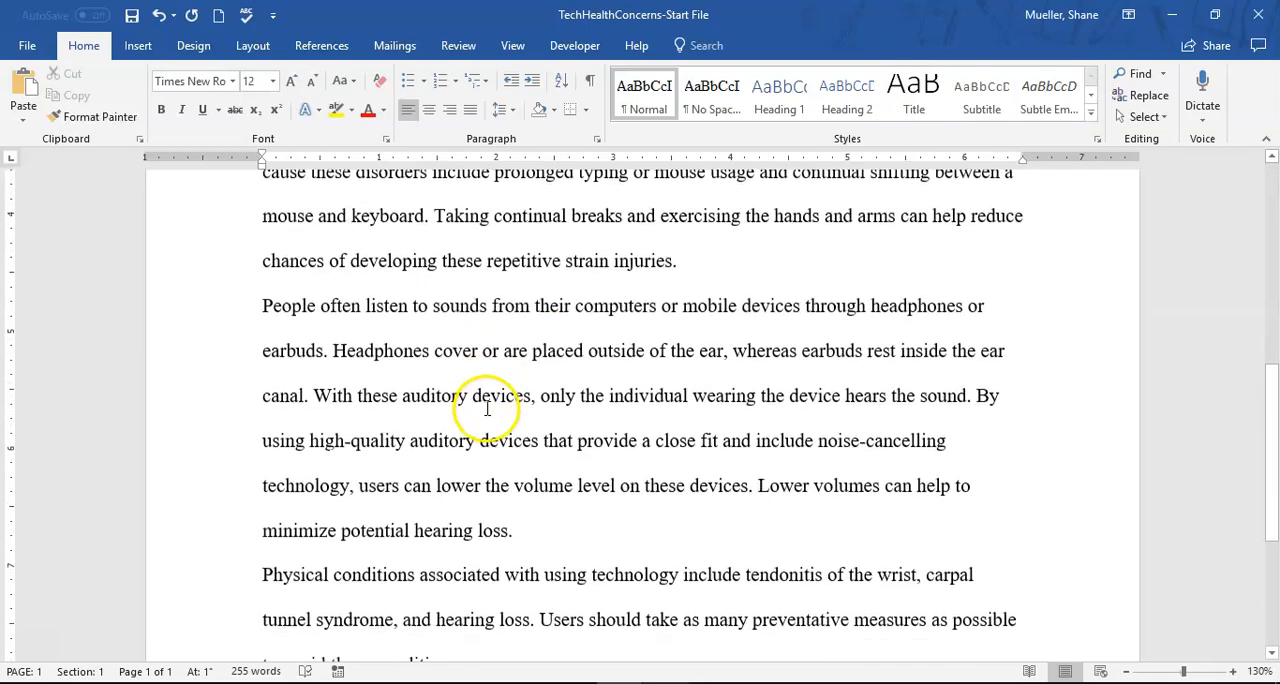
pyautogui.scroll(7, 506, 406)
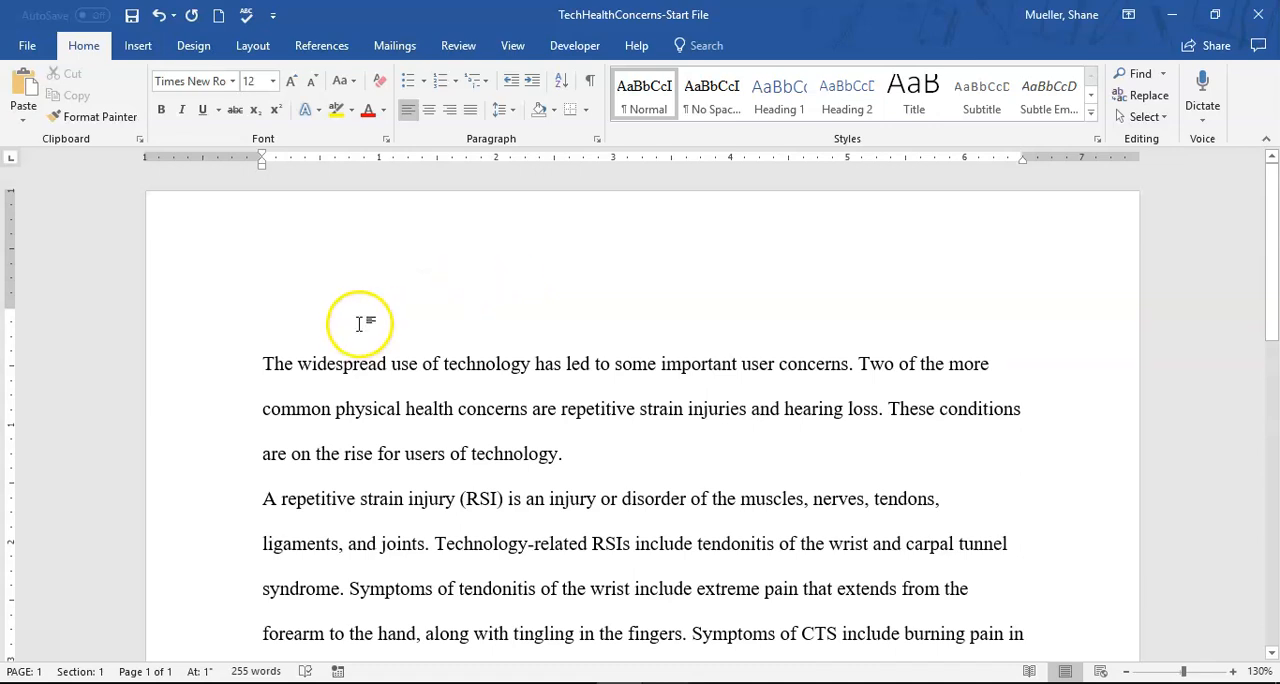
pyautogui.hotkey('ctrl', 'a')
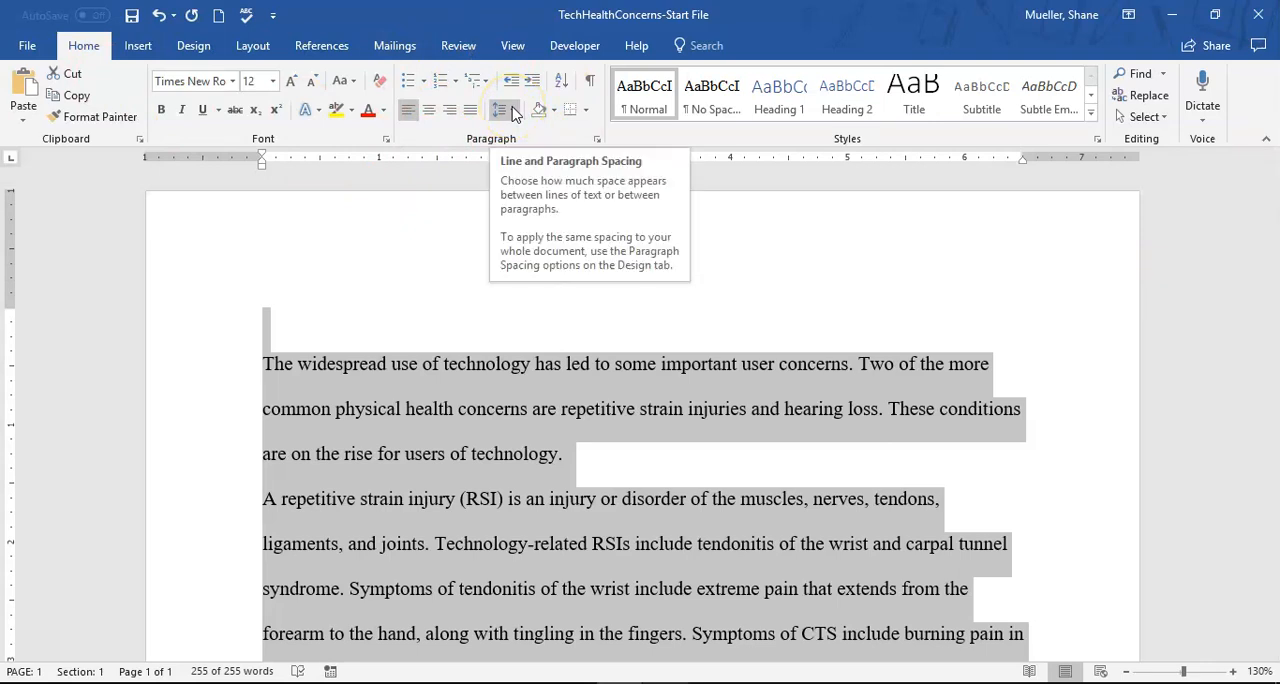
pyautogui.click(513, 112)
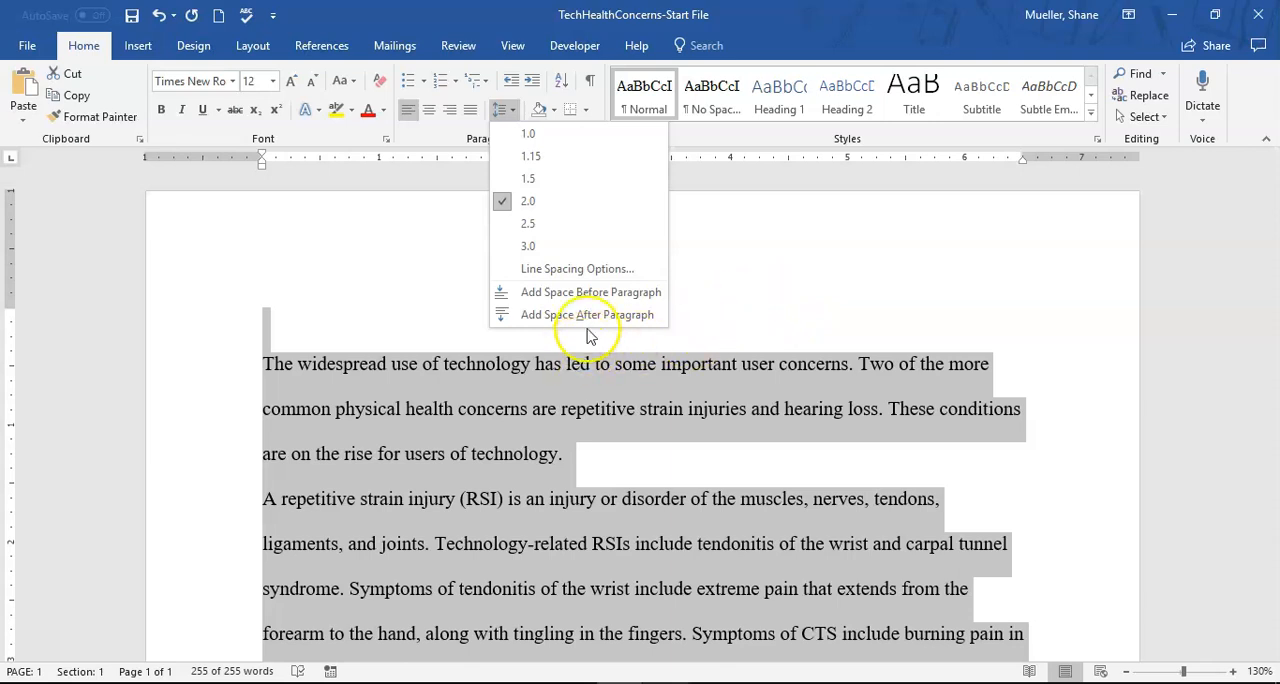
pyautogui.click(795, 256)
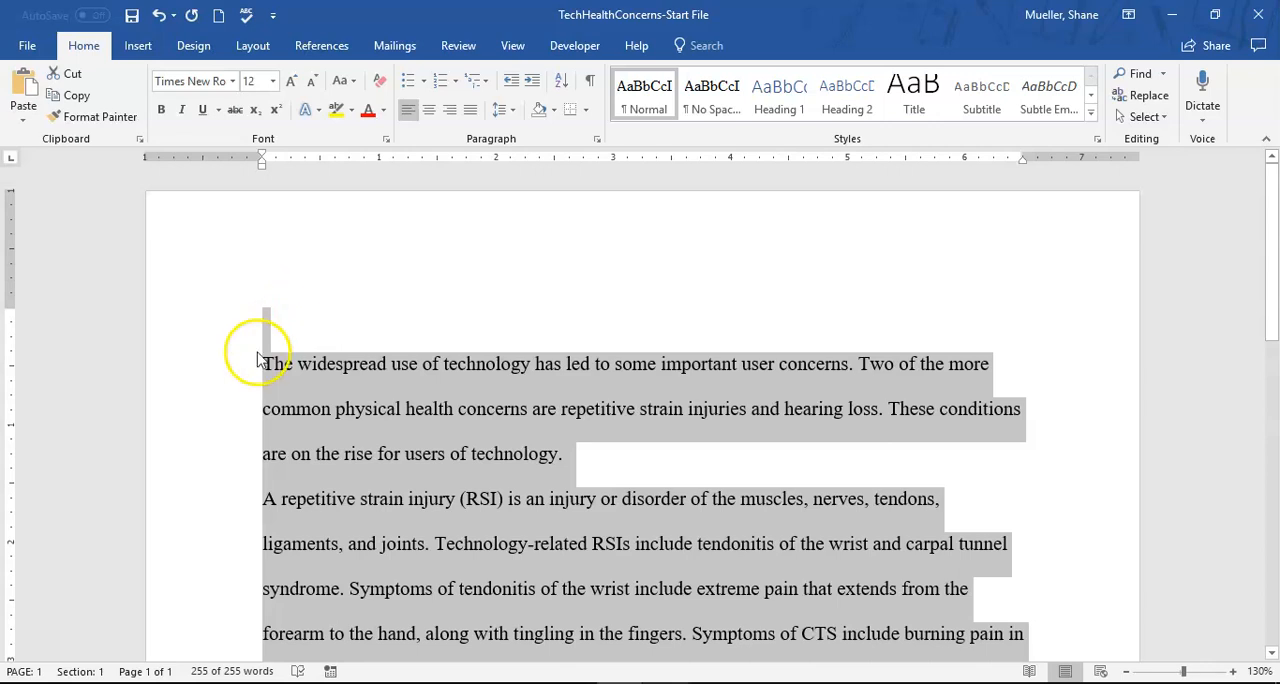
pyautogui.click(347, 343)
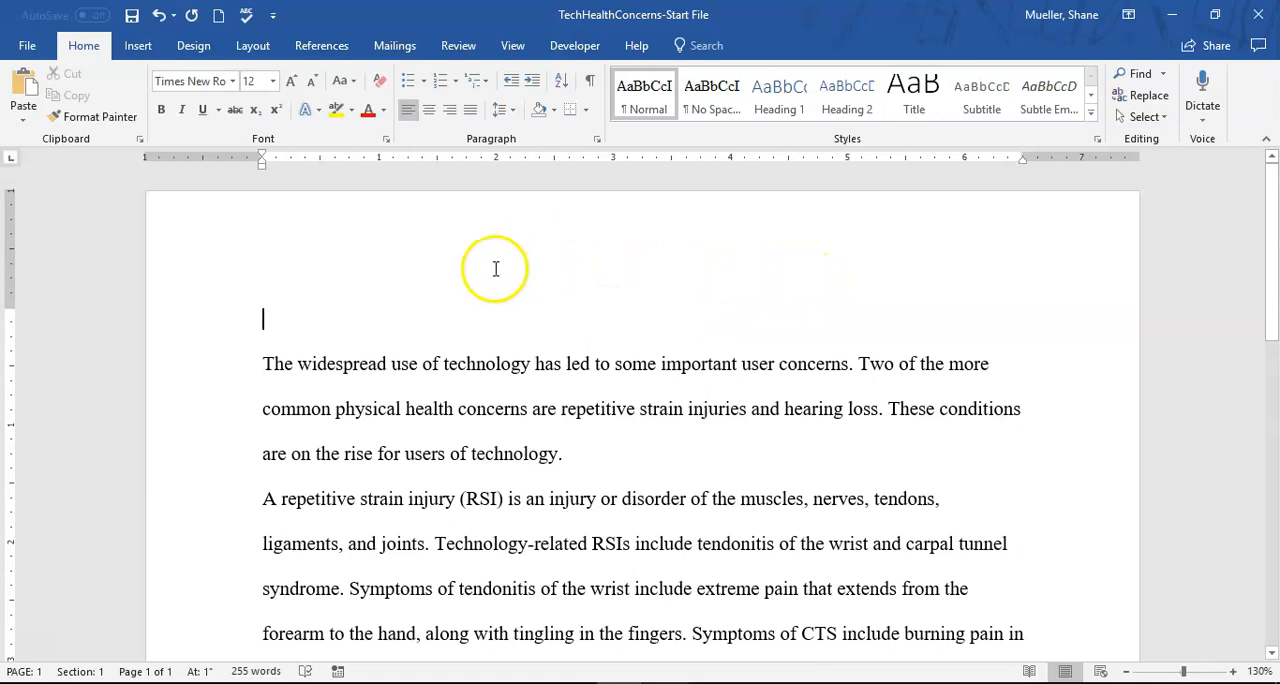
# - Insert the built-in Blank header and align its placeholder text to the right
pyautogui.doubleClick(647, 220)
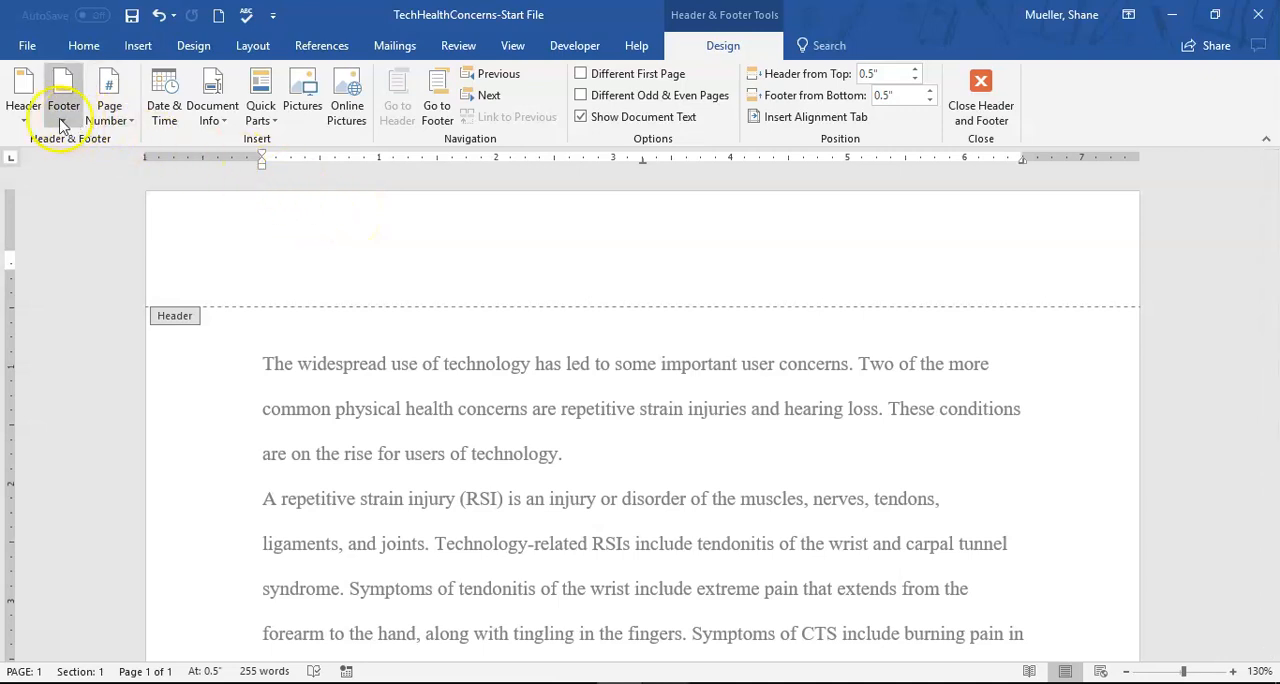
pyautogui.click(20, 118)
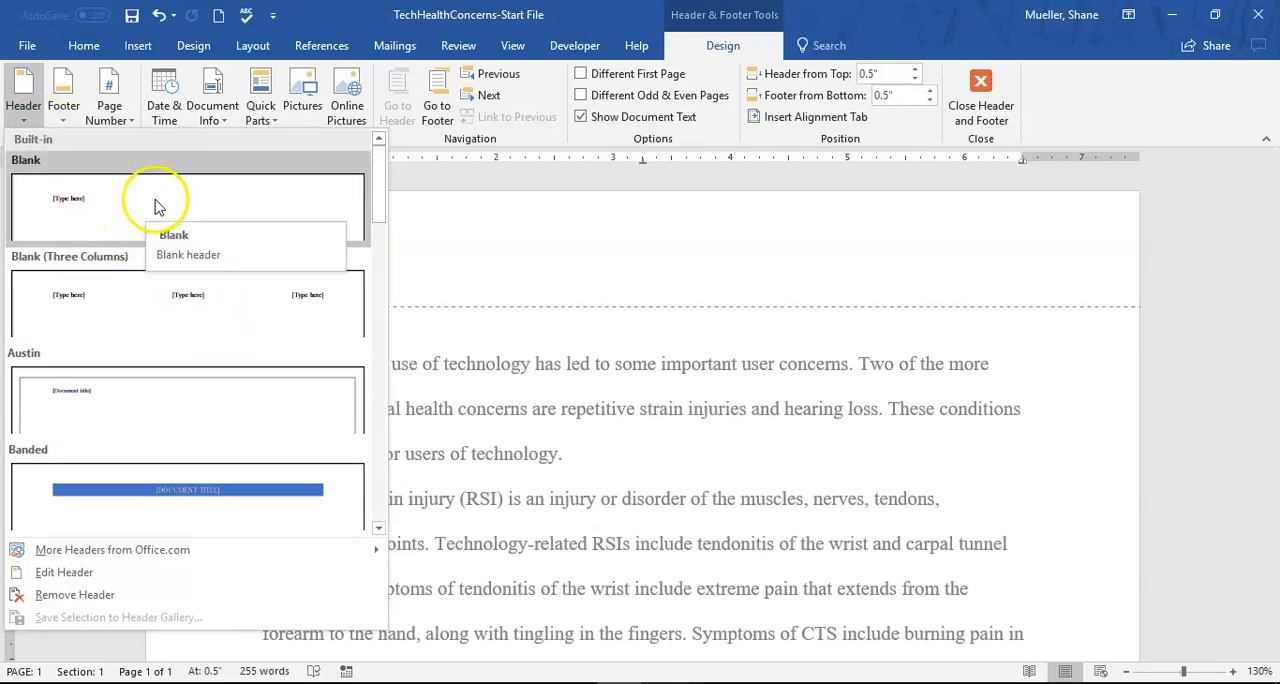
pyautogui.click(82, 205)
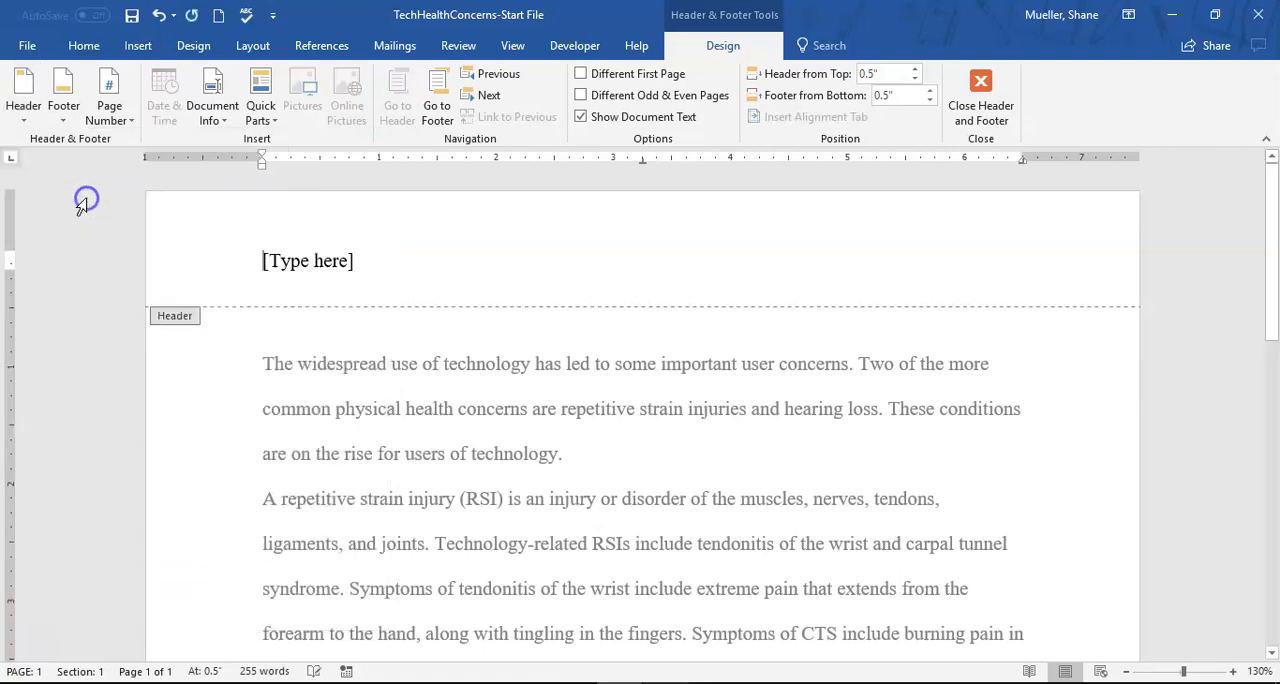
pyautogui.click(84, 46)
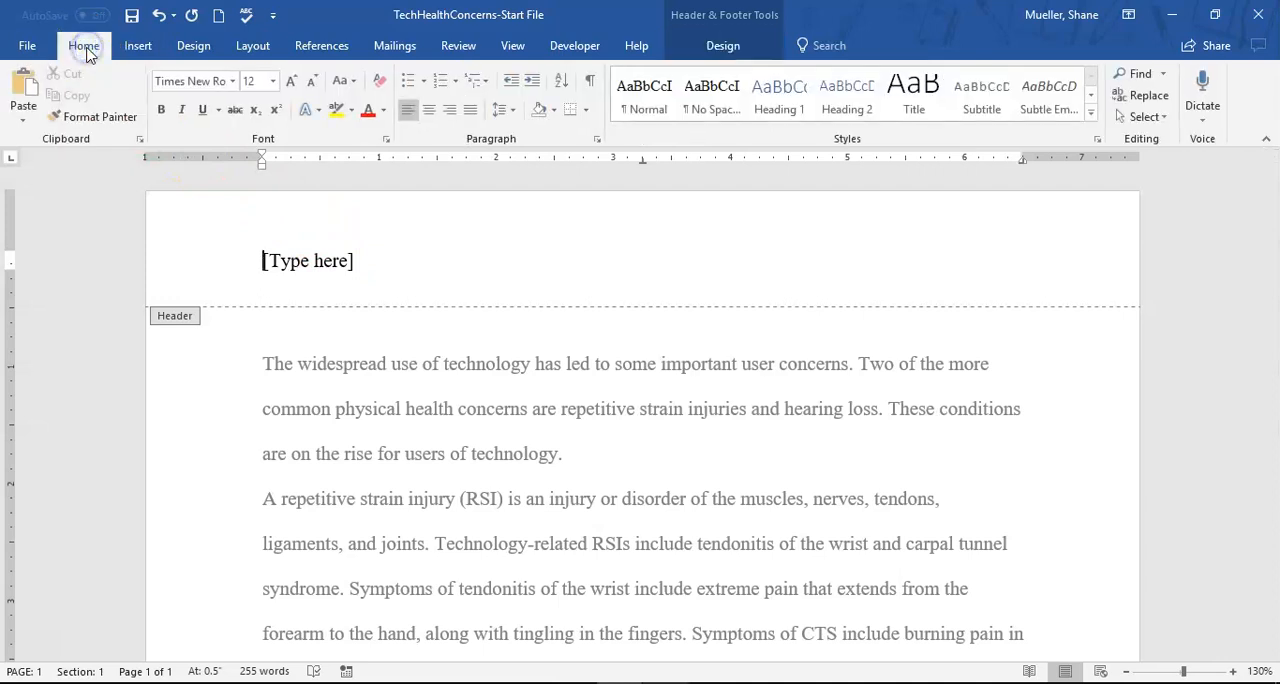
pyautogui.click(451, 110)
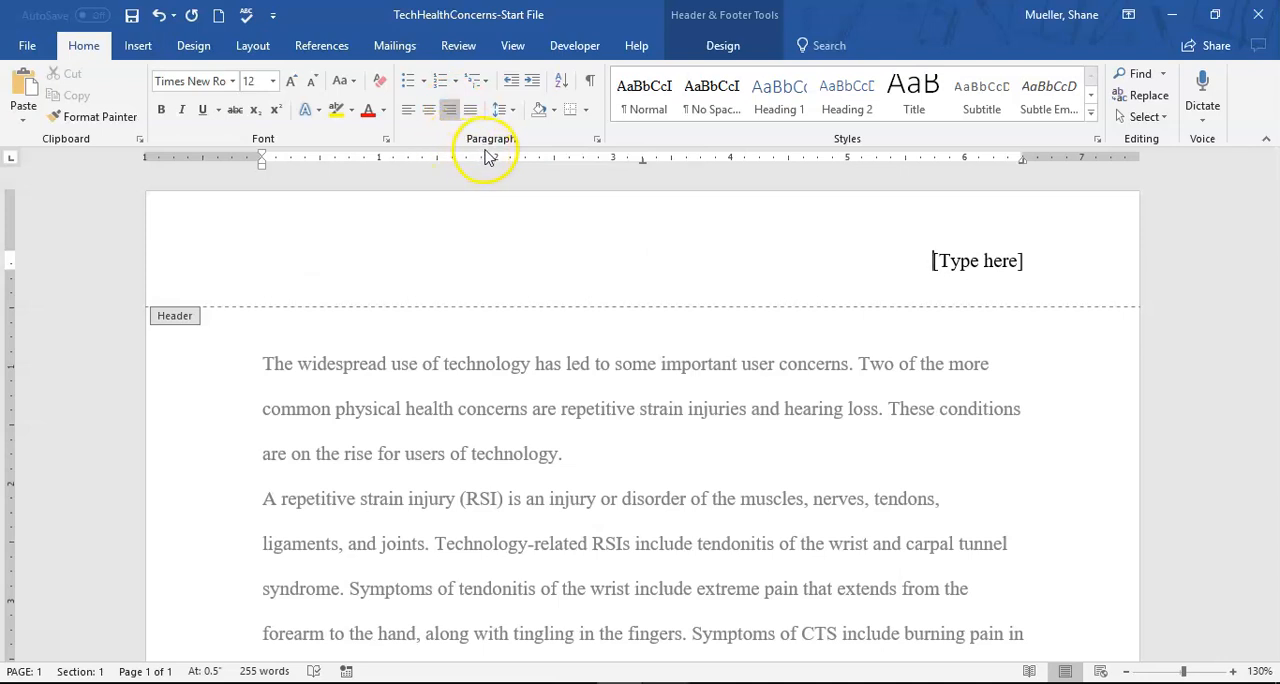
# - Replace the header's placeholder text with the author's last name
pyautogui.click(980, 262)
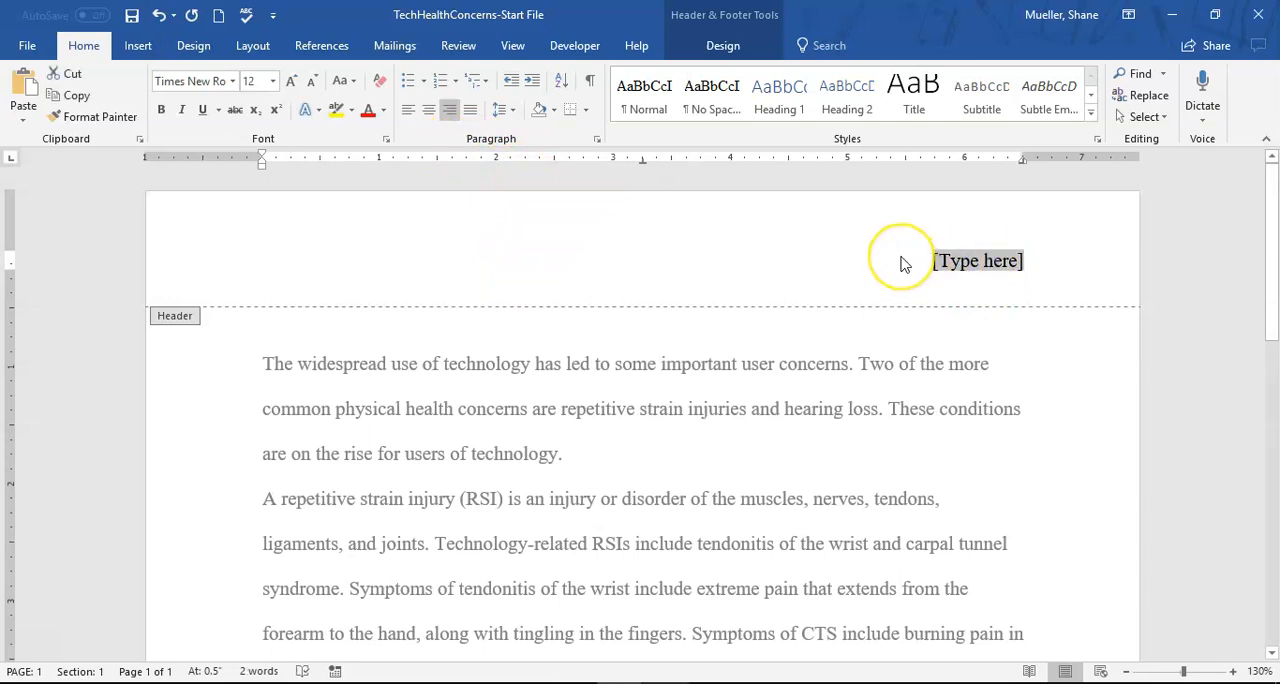
pyautogui.click(992, 263)
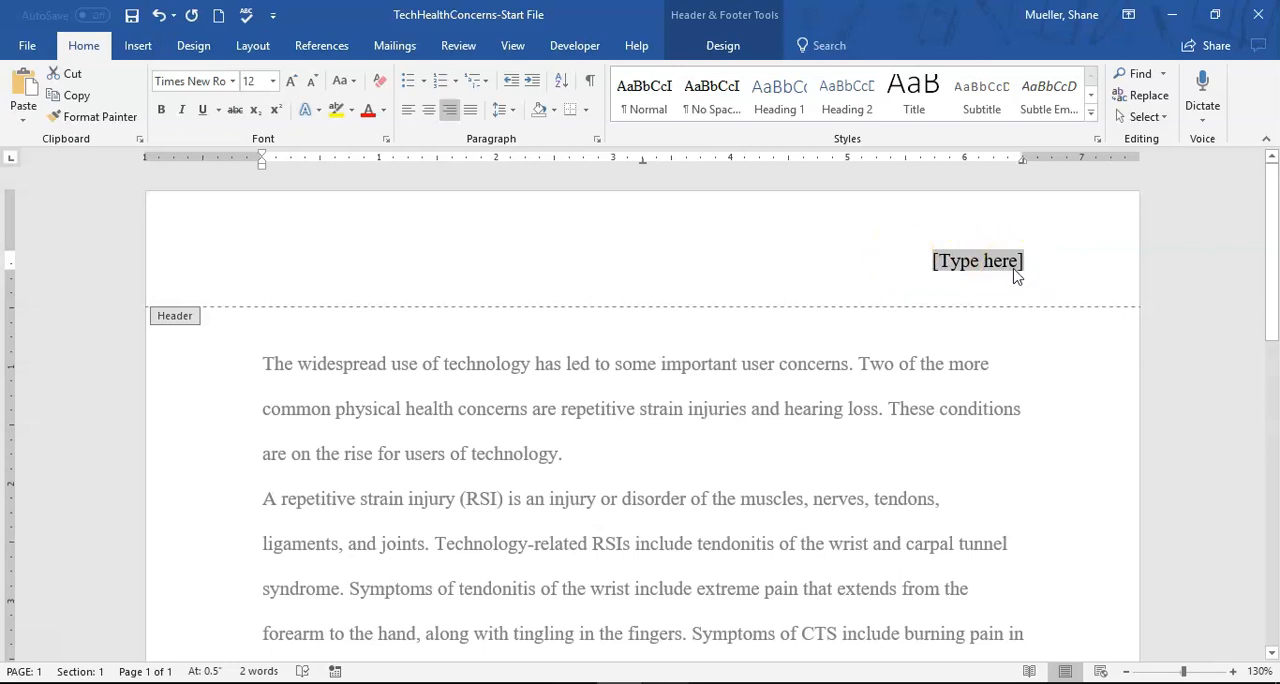
pyautogui.write('Y')
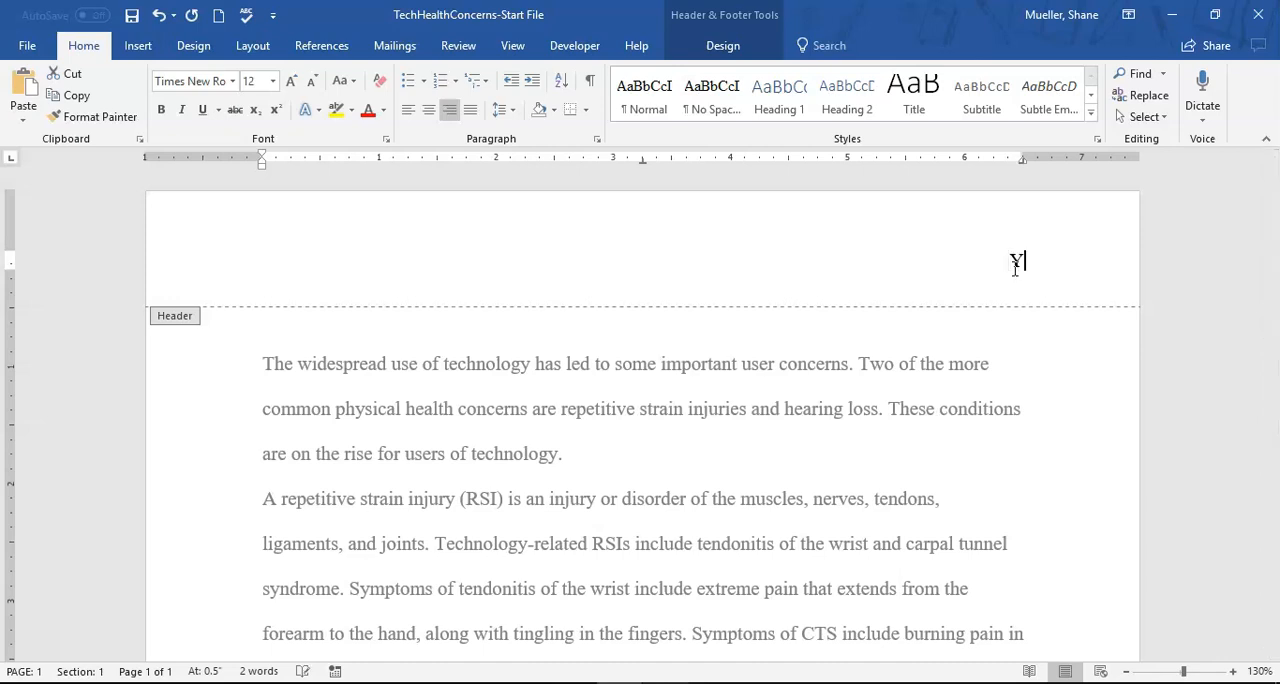
pyautogui.write('azzie')
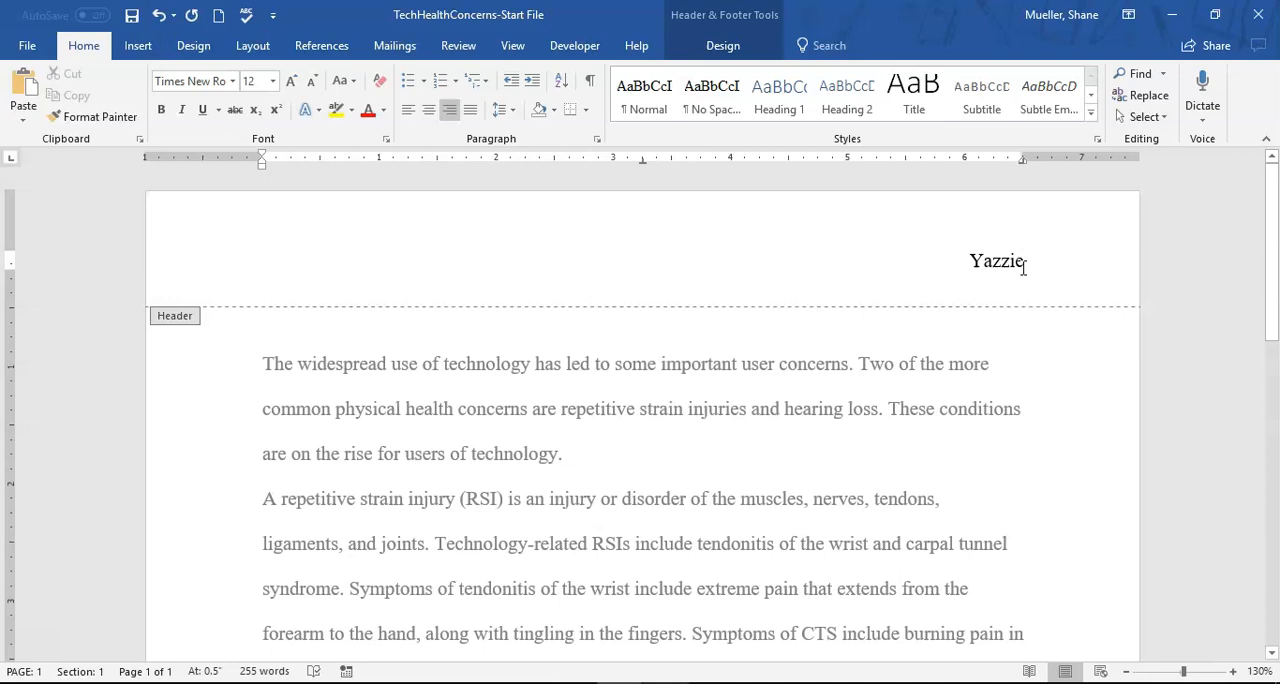
# - Add a hyphen after the last name in the header and insert a Plain Number page number at the current position
pyautogui.write('-')
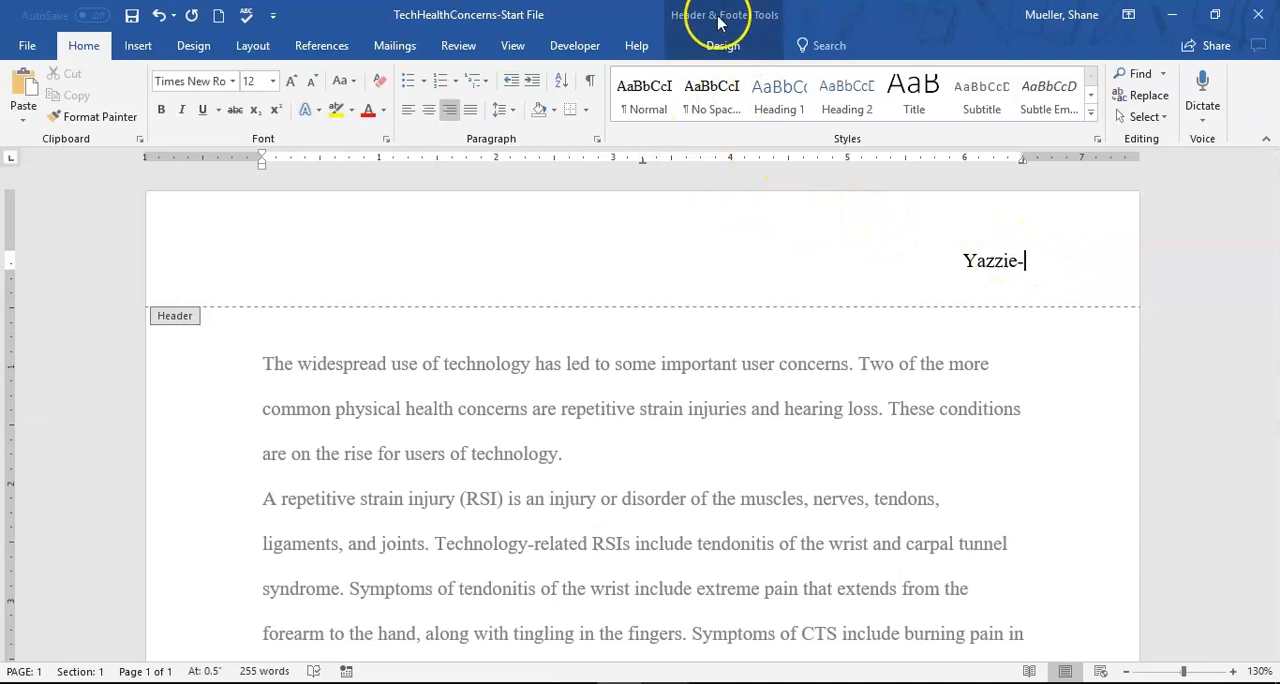
pyautogui.click(724, 46)
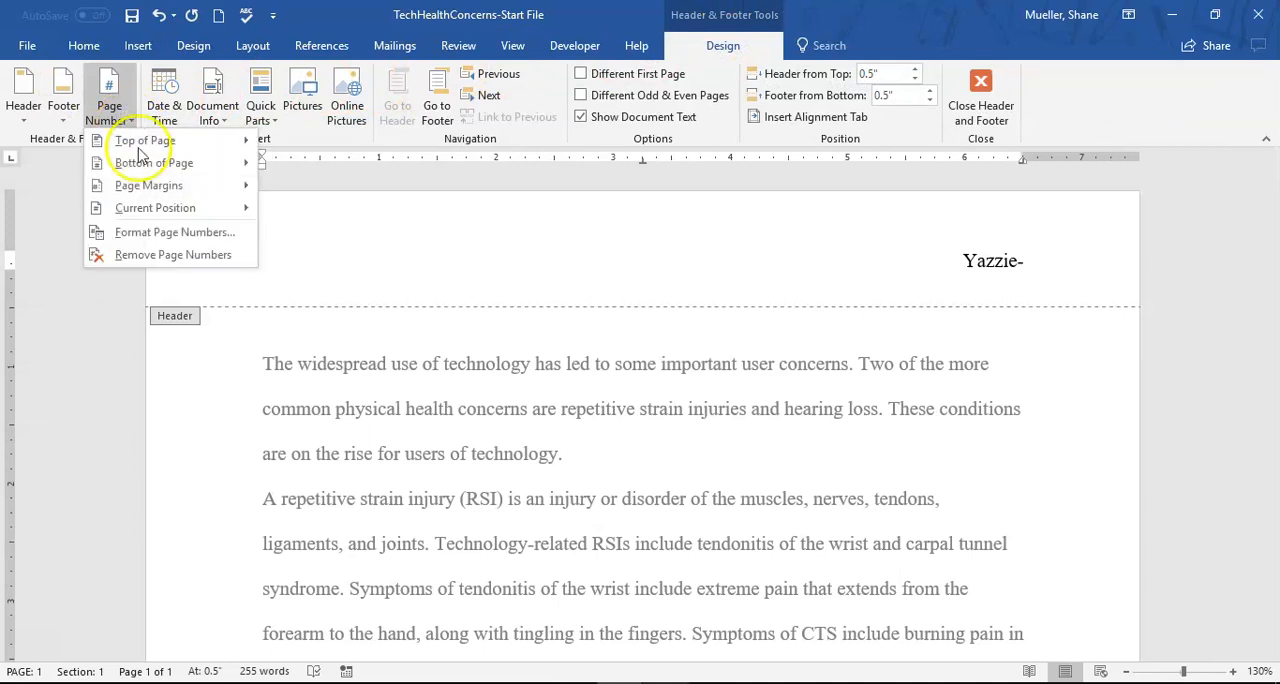
pyautogui.click(178, 208)
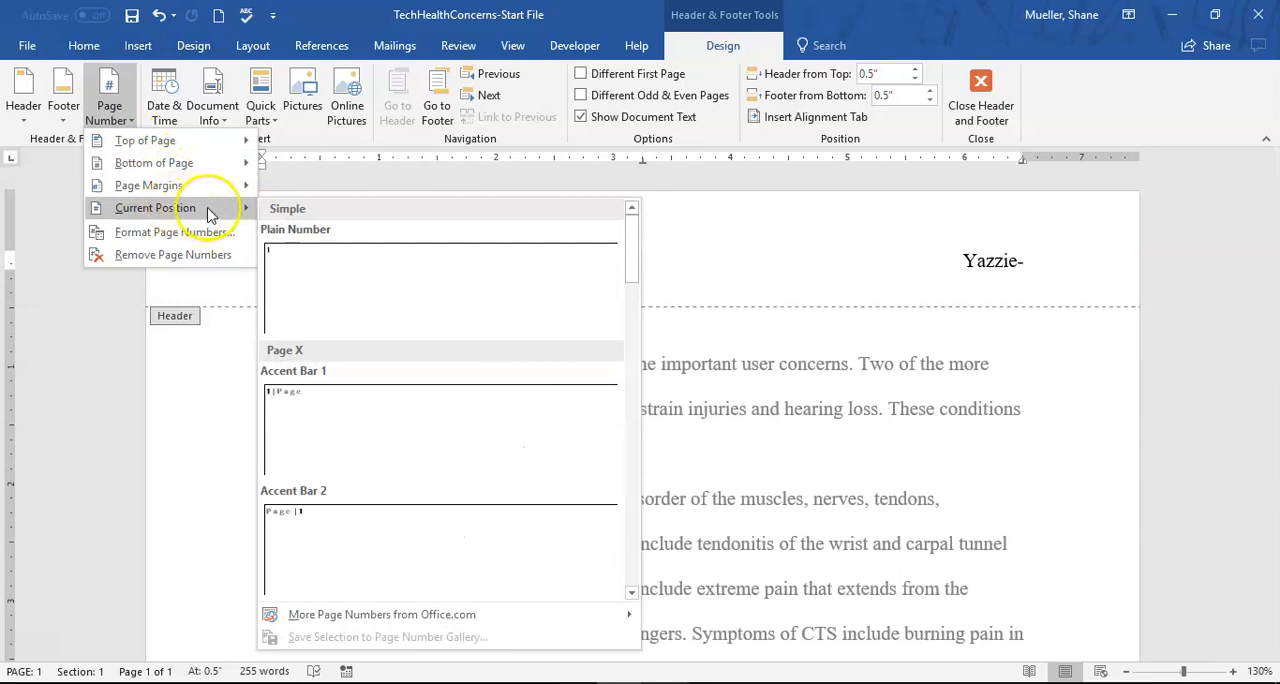
pyautogui.click(352, 258)
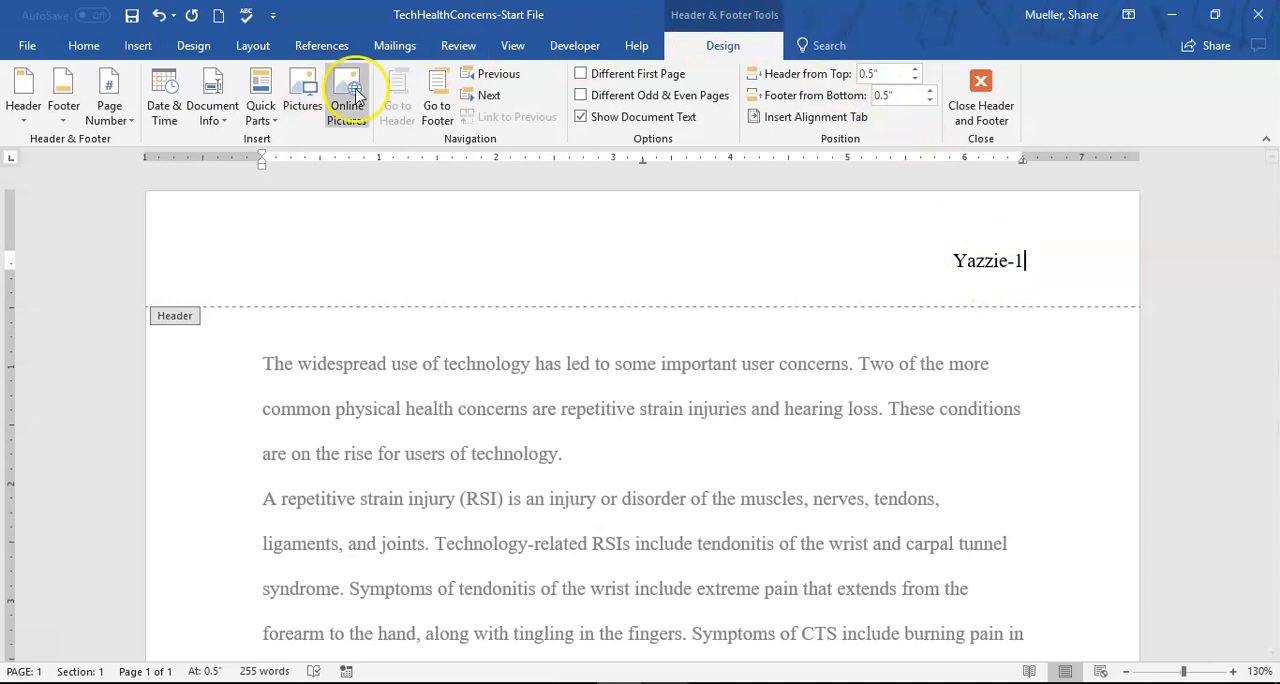
pyautogui.click(135, 122)
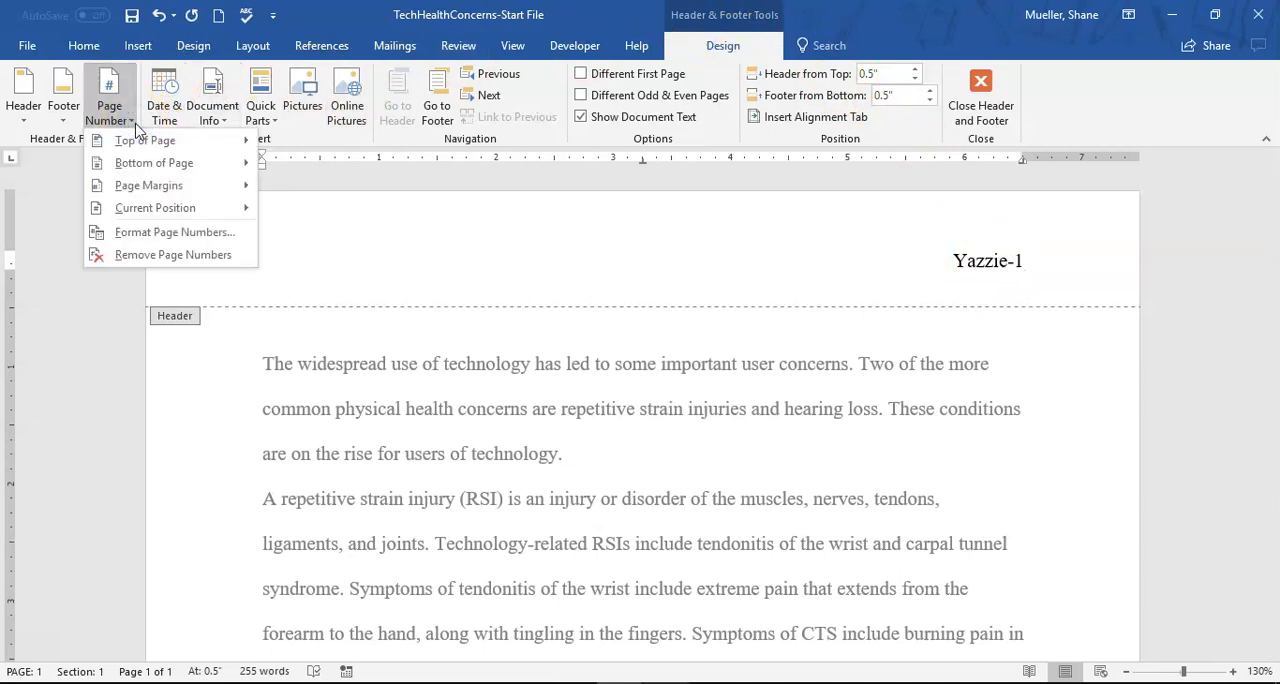
pyautogui.moveTo(168, 212)
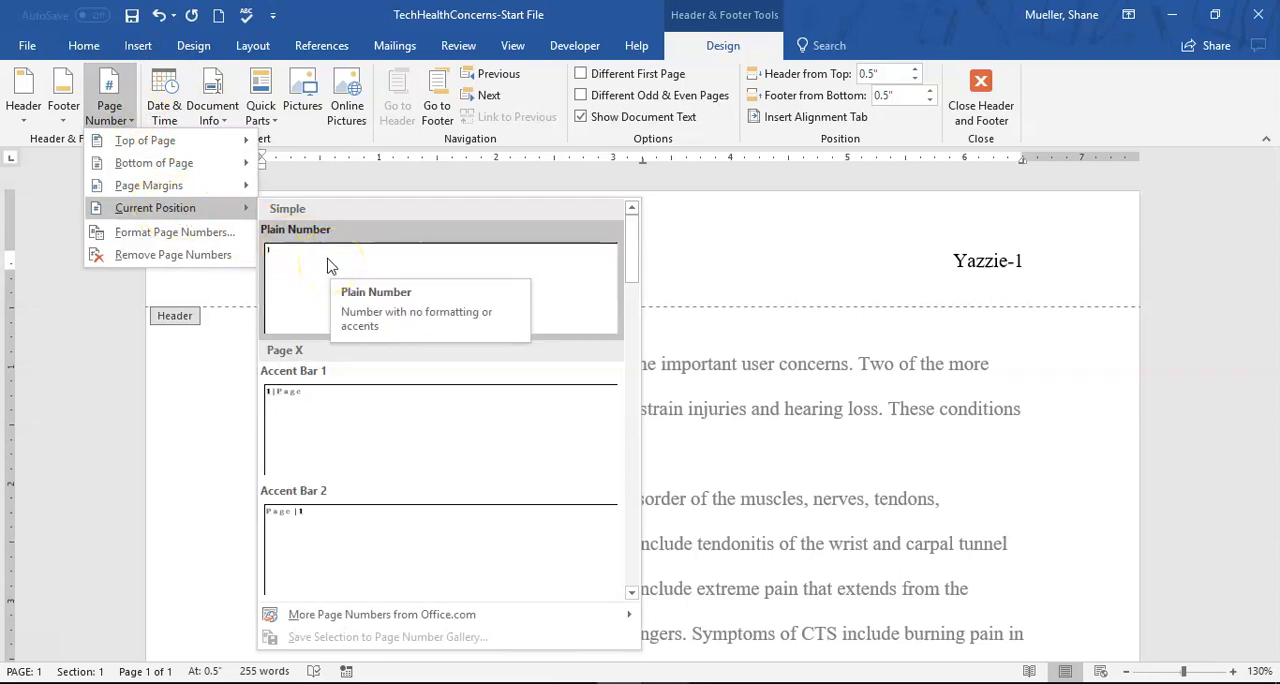
pyautogui.click(1172, 90)
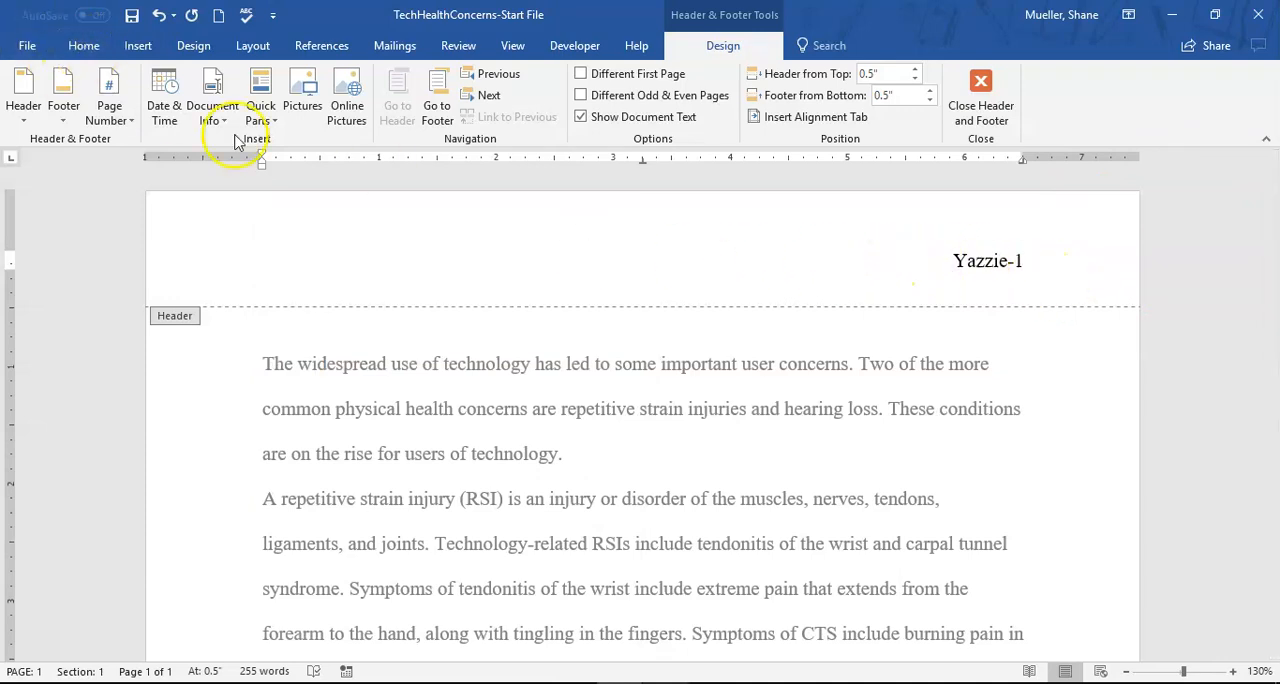
# - Close header and footer editing to return to the document body
pyautogui.click(86, 47)
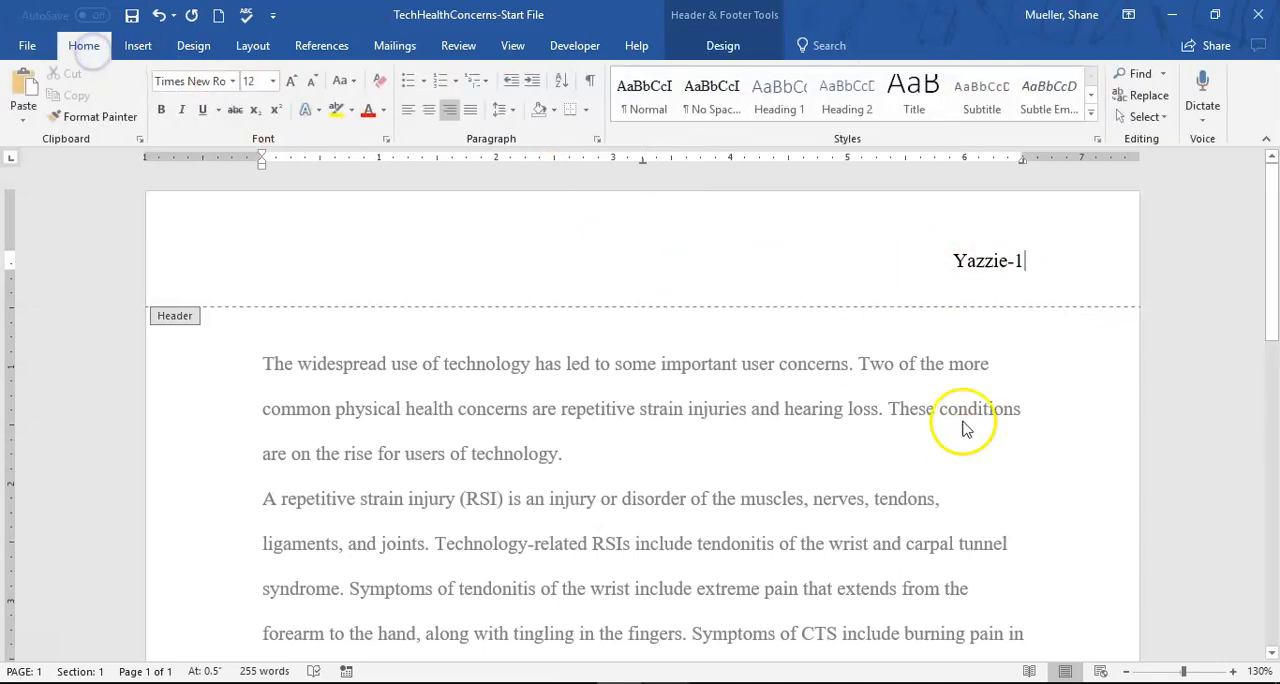
pyautogui.click(984, 262)
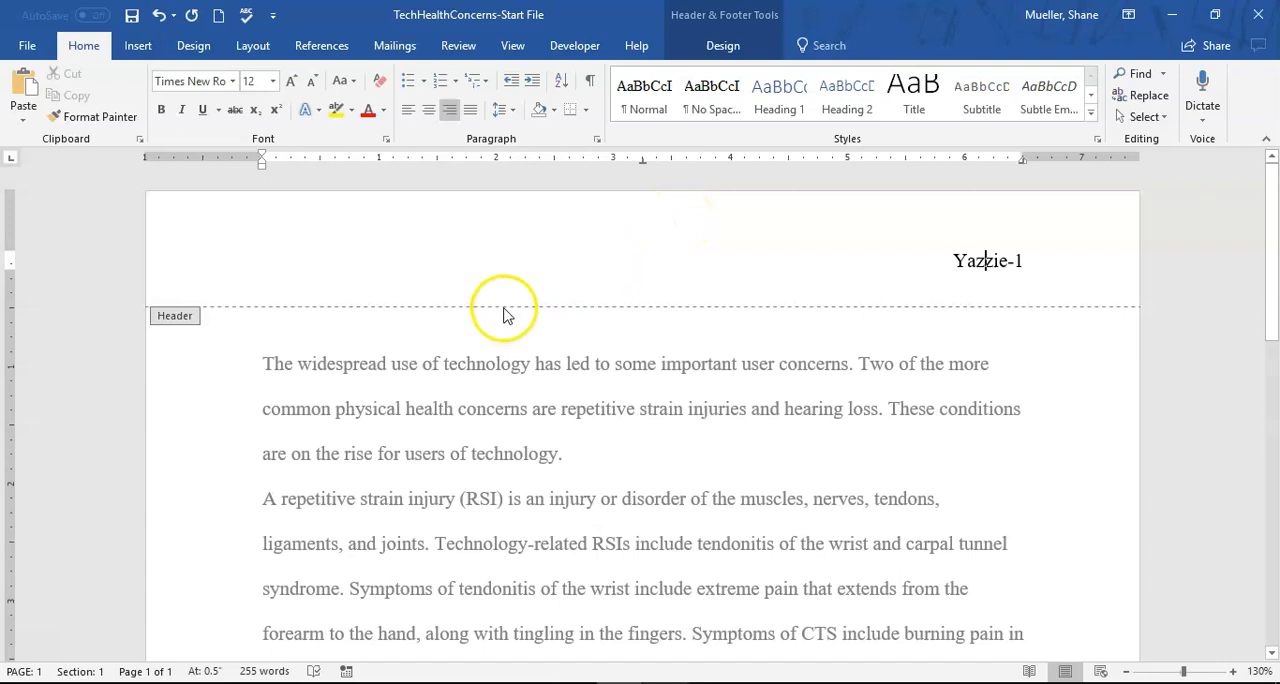
pyautogui.click(735, 46)
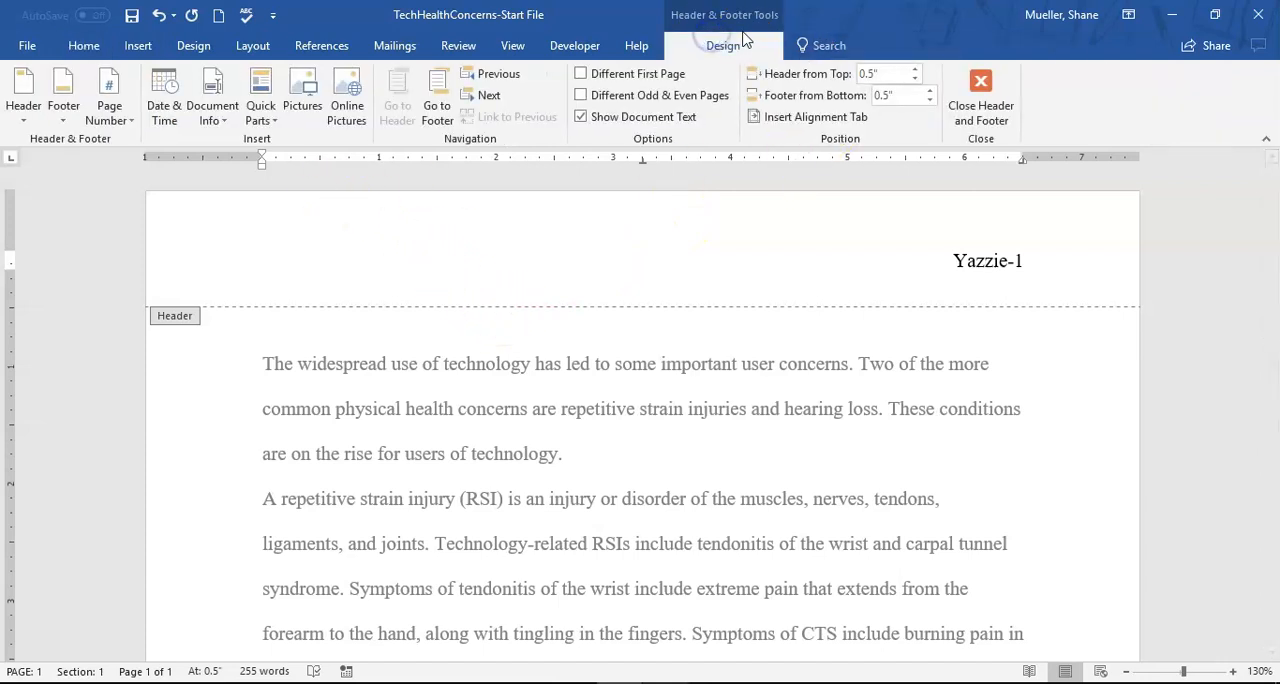
pyautogui.click(980, 86)
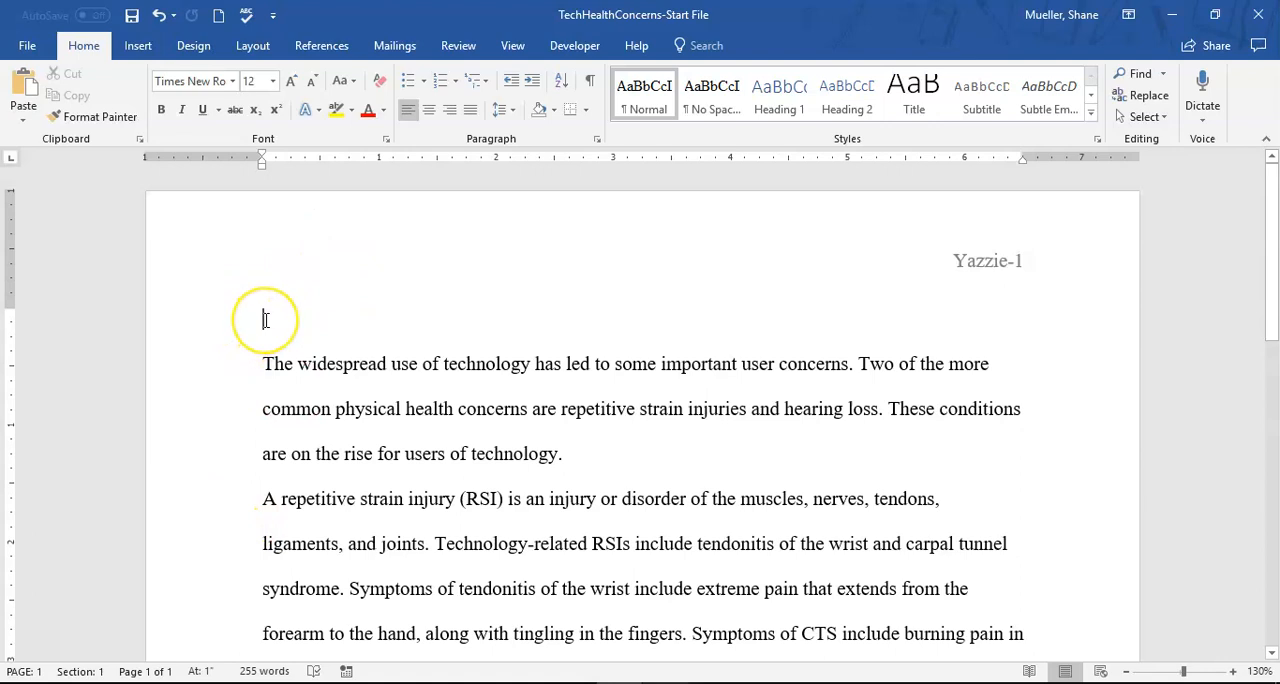
# - Enter the author's full name on the blank first line and the instructor's name with the title Mr. below it
pyautogui.click(330, 318)
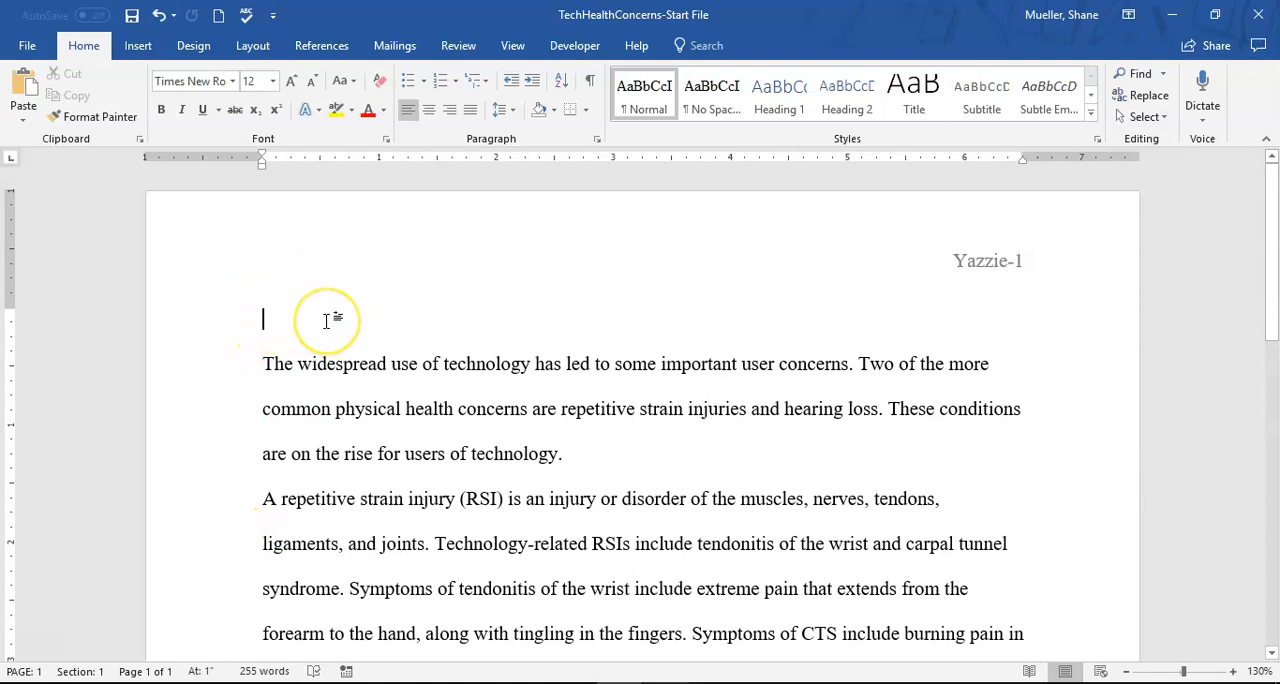
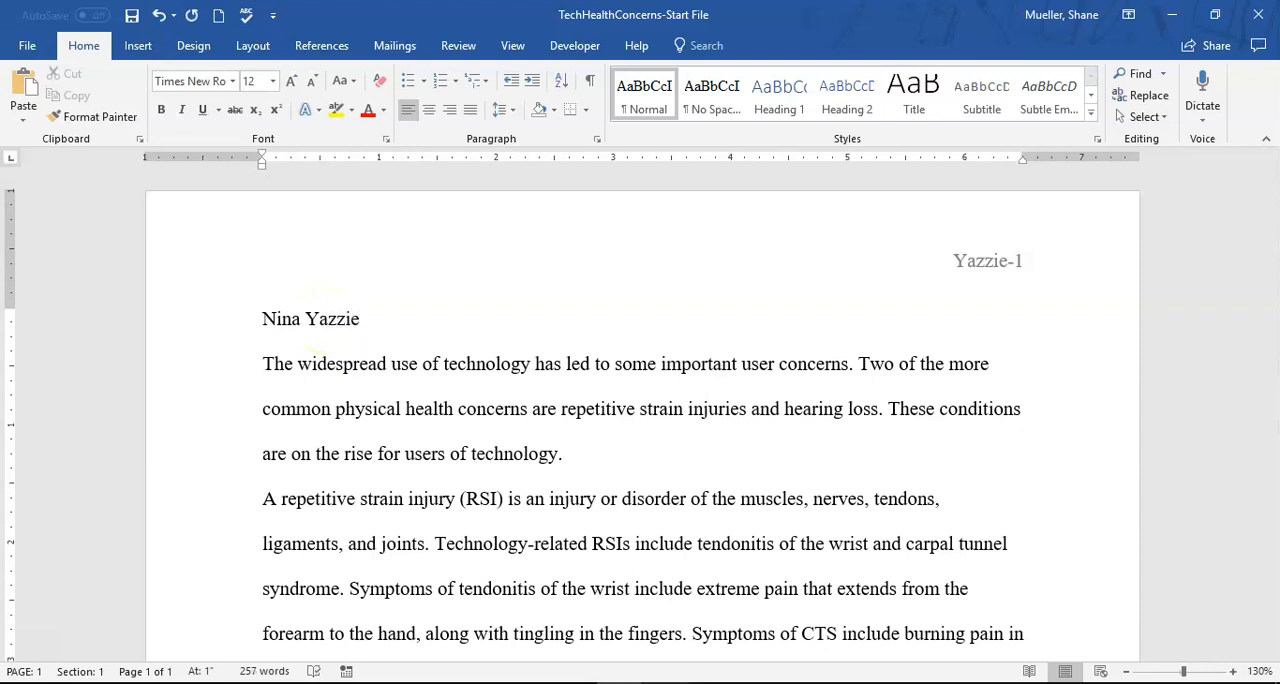
pyautogui.press('Return')
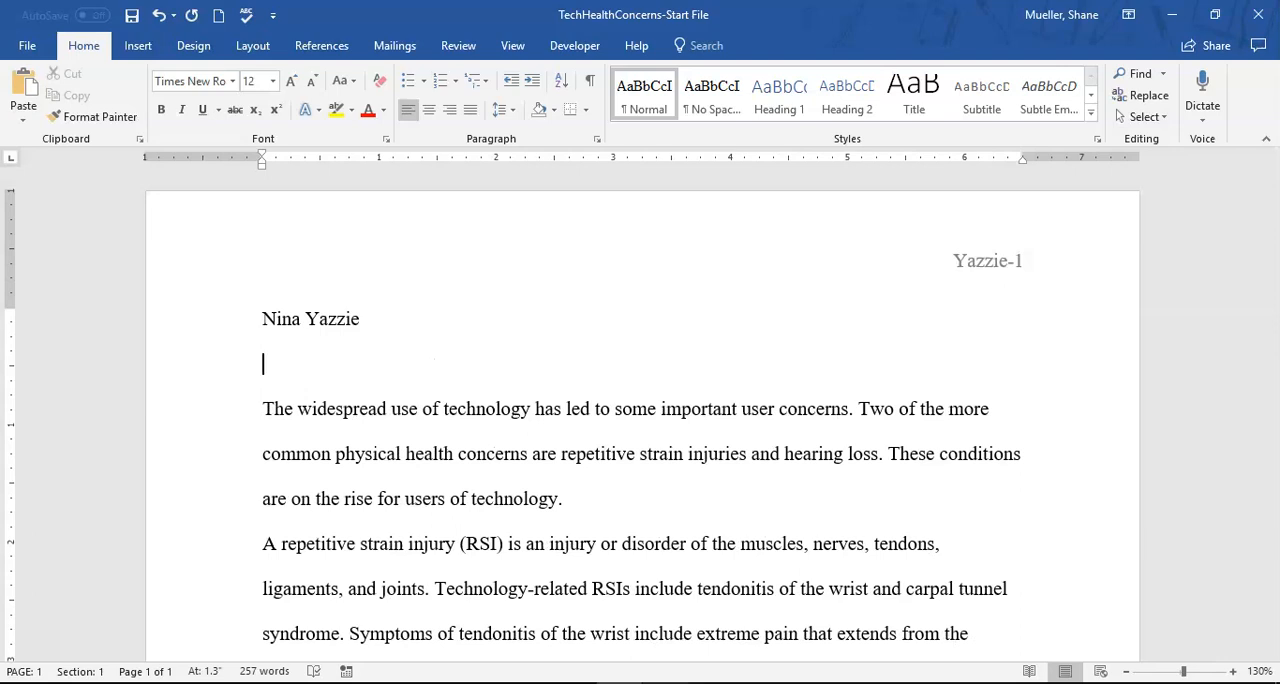
pyautogui.write('Mr. Slobo')
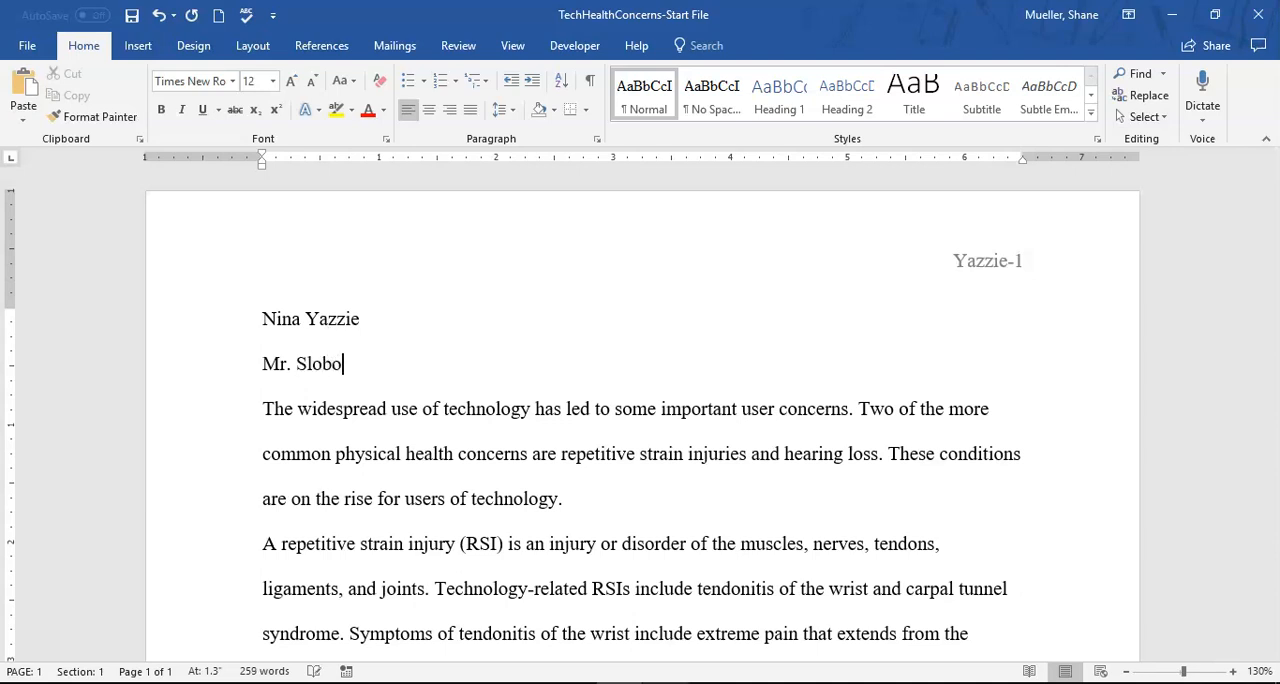
pyautogui.write('vnik')
pyautogui.press('Return')
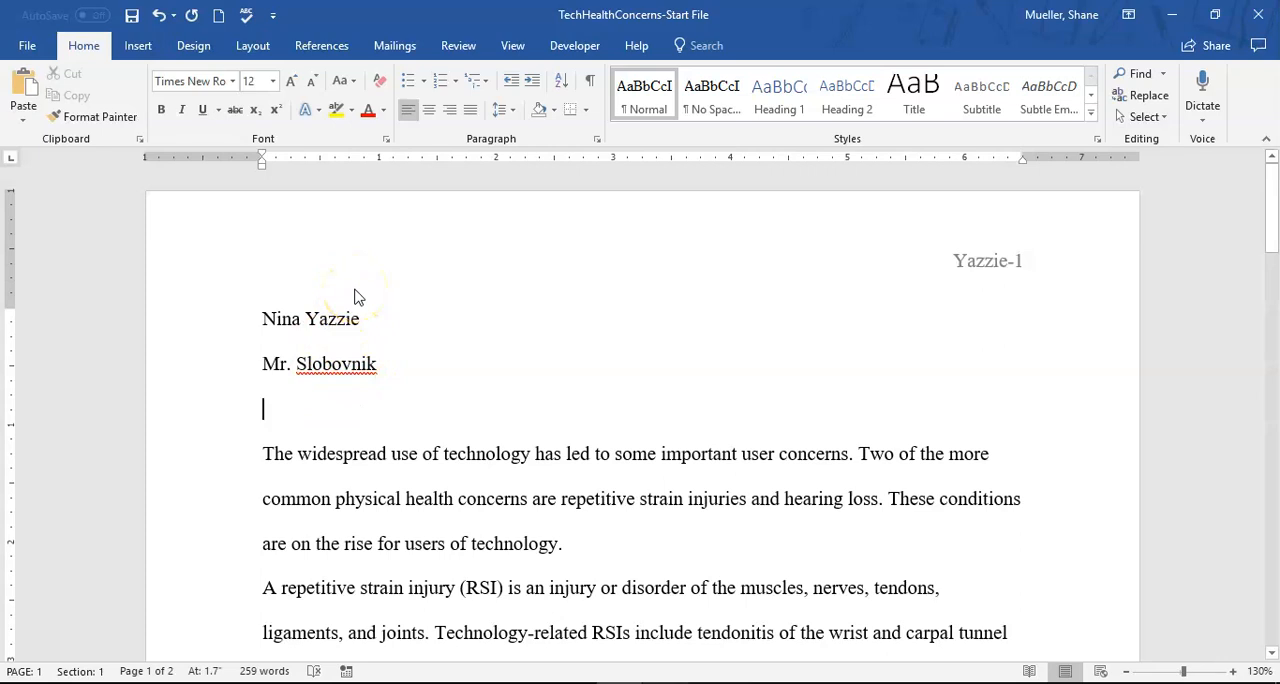
# - Add the course line "English 101" and the date line "October 6, 2021", followed by a new blank line
pyautogui.write('Englis')
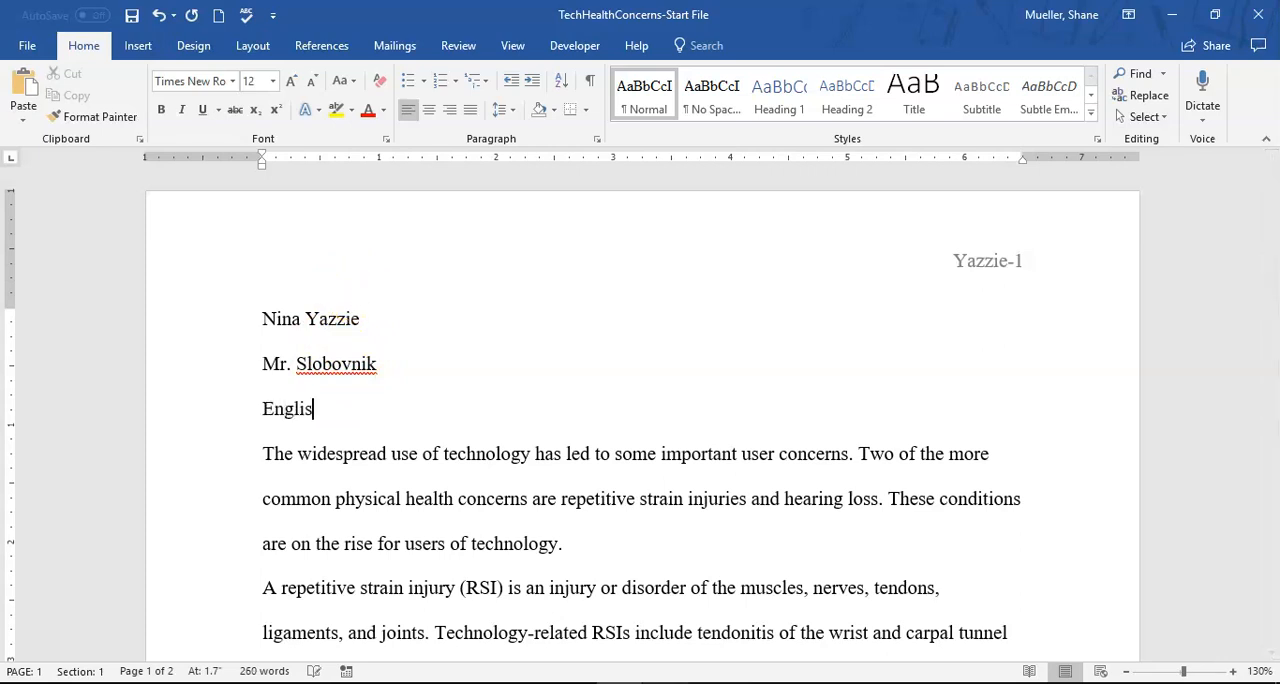
pyautogui.write('h 101')
pyautogui.press('Return')
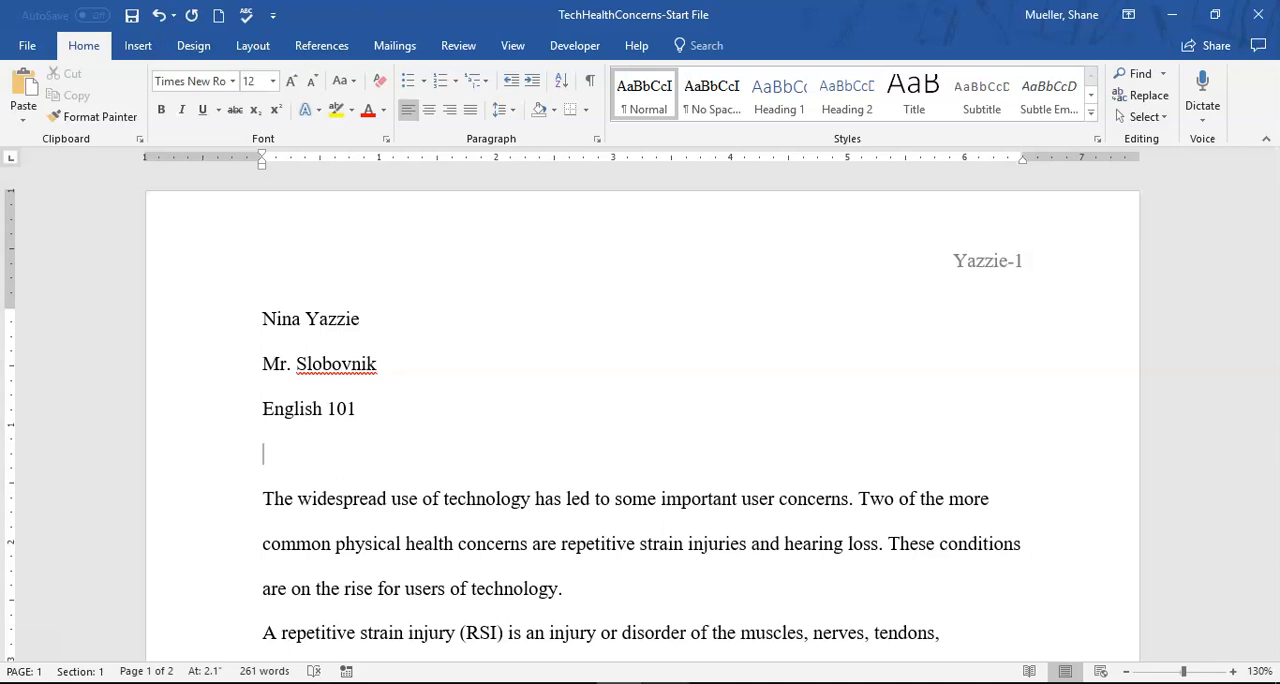
pyautogui.write('October 6')
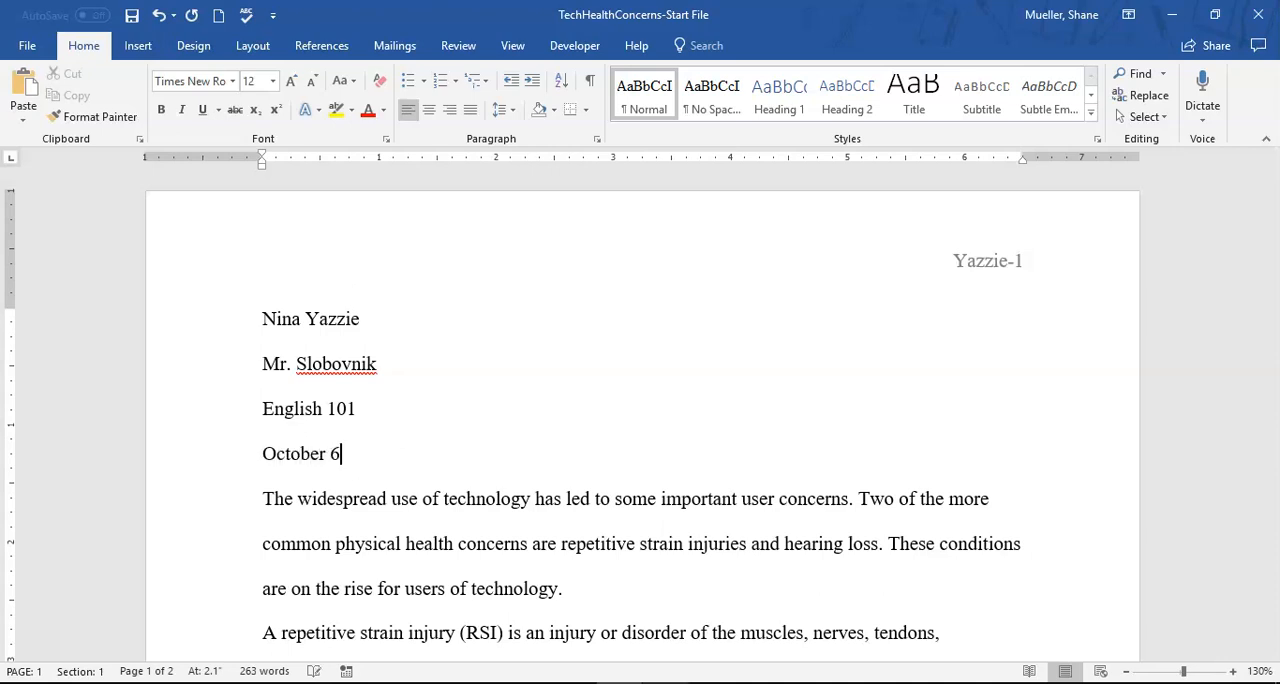
pyautogui.write(', 2021')
pyautogui.press('Return')
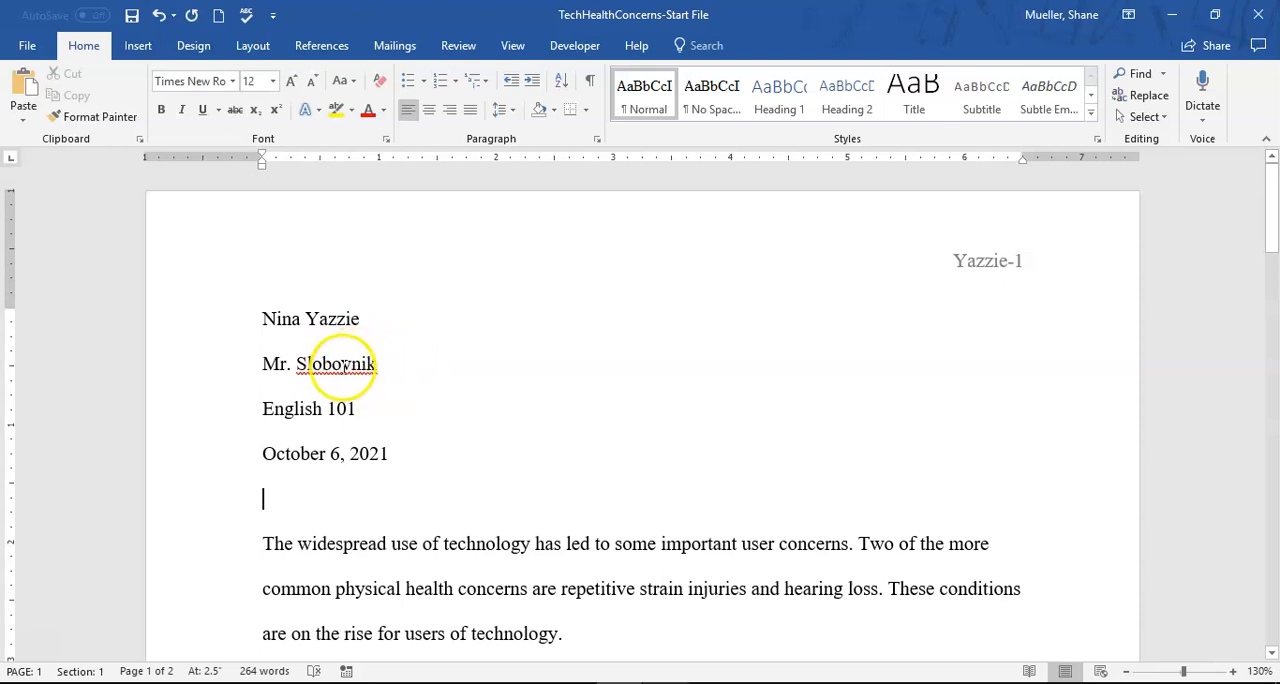
# - Ignore all spelling flags on the instructor's surname
pyautogui.rightClick(344, 368)
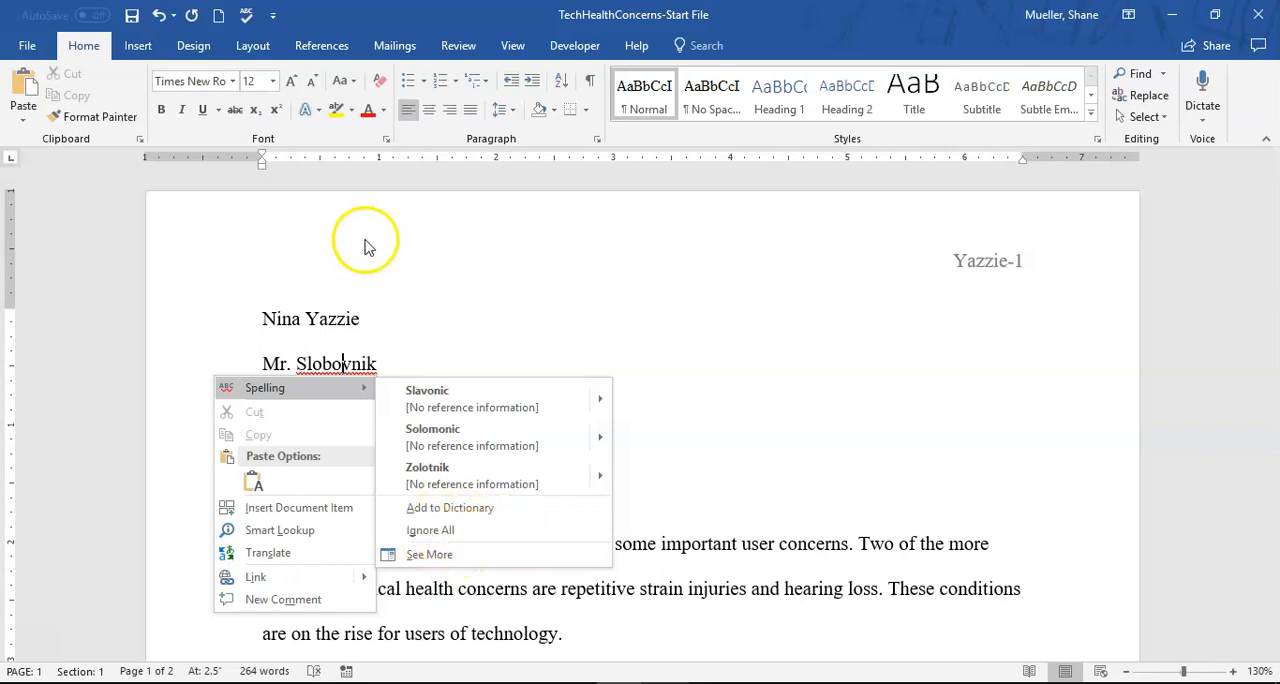
pyautogui.click(452, 530)
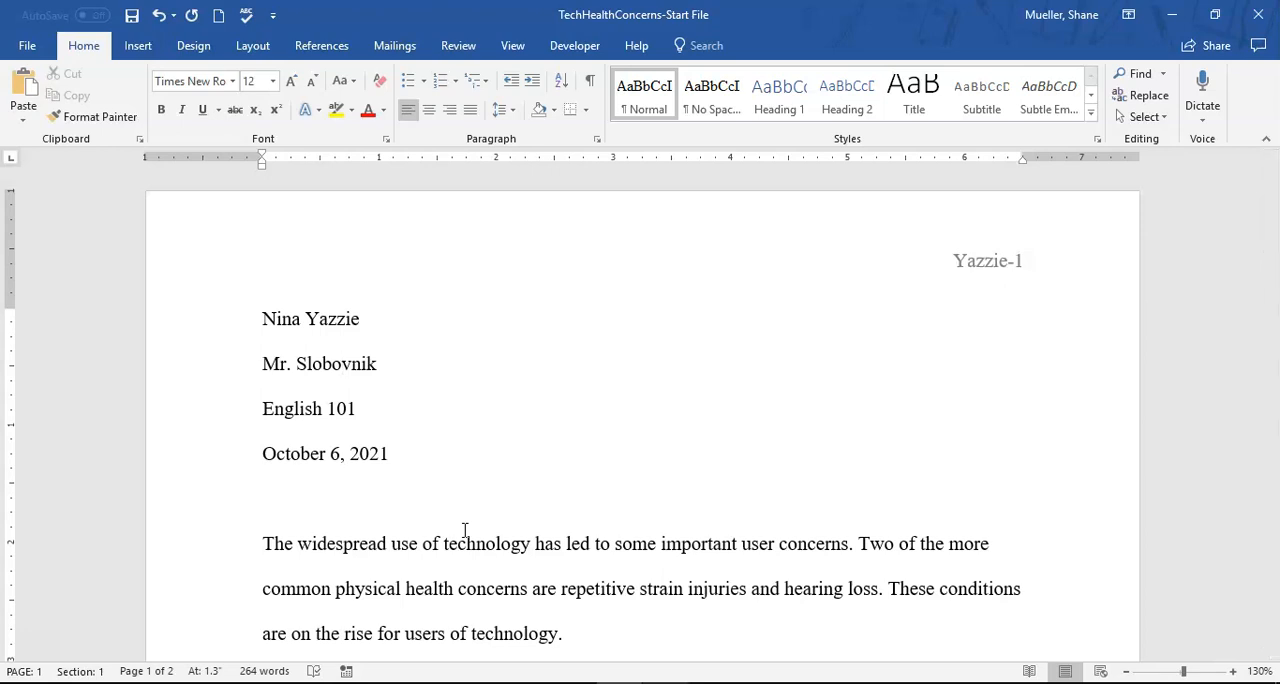
# - Show the formatting marks and center the blank line below the date
pyautogui.click(308, 501)
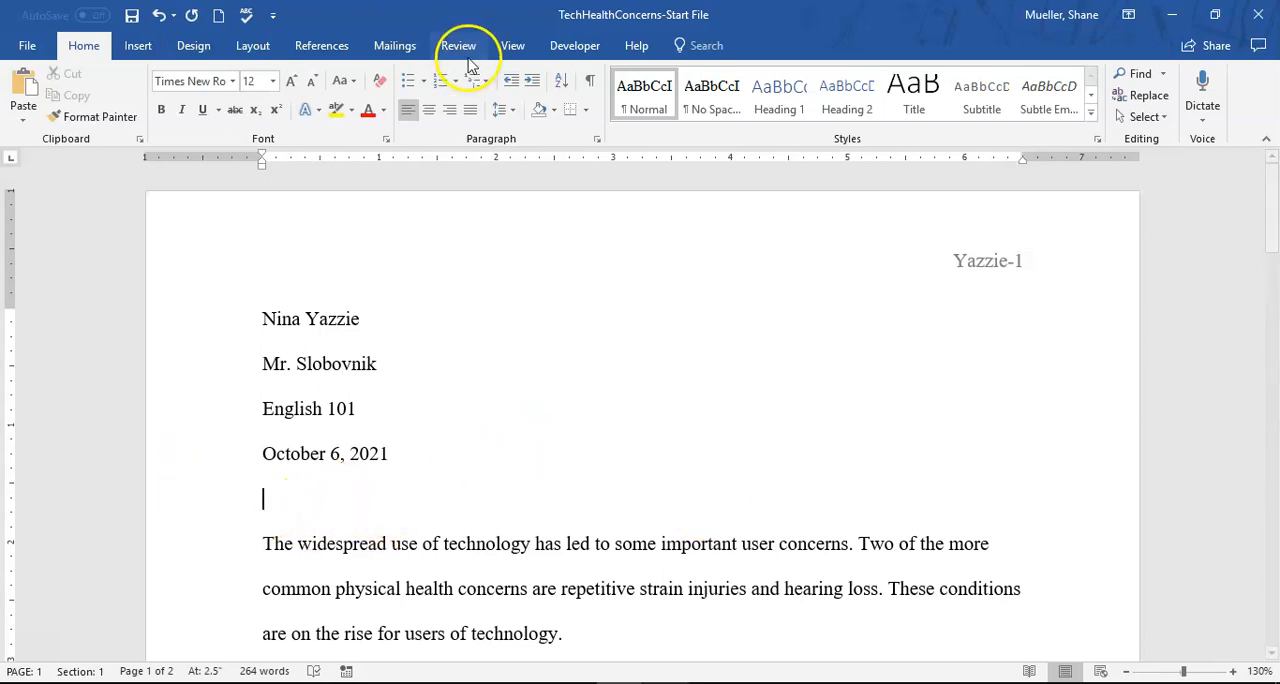
pyautogui.click(590, 80)
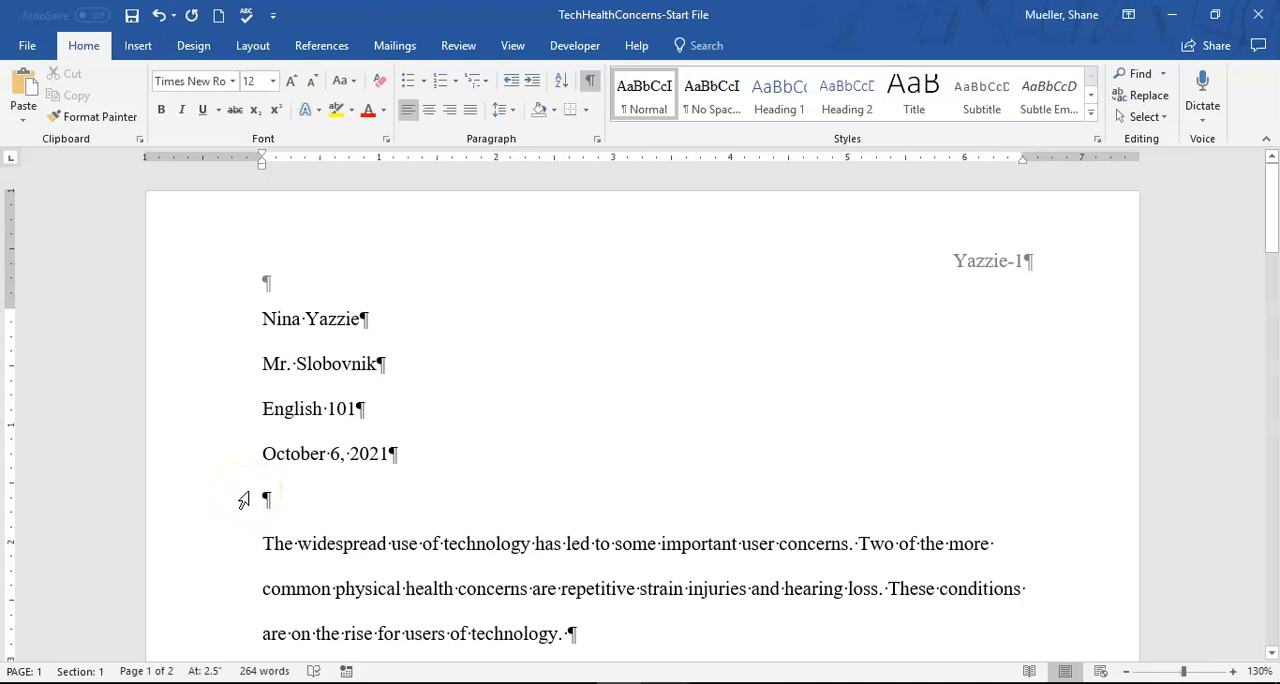
pyautogui.hotkey('ctrl', 'e')
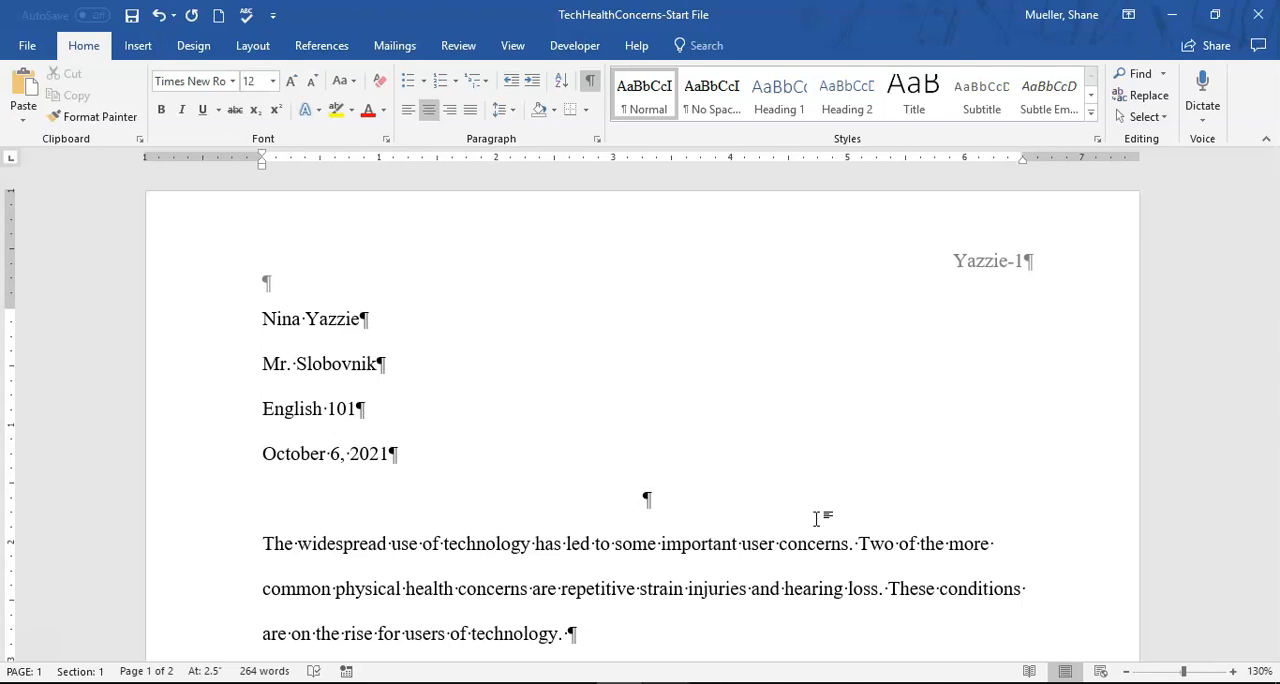
# - Enter the paper's title "Health Concerns of Using Technology" on the centered line
pyautogui.write('Health Concerns')
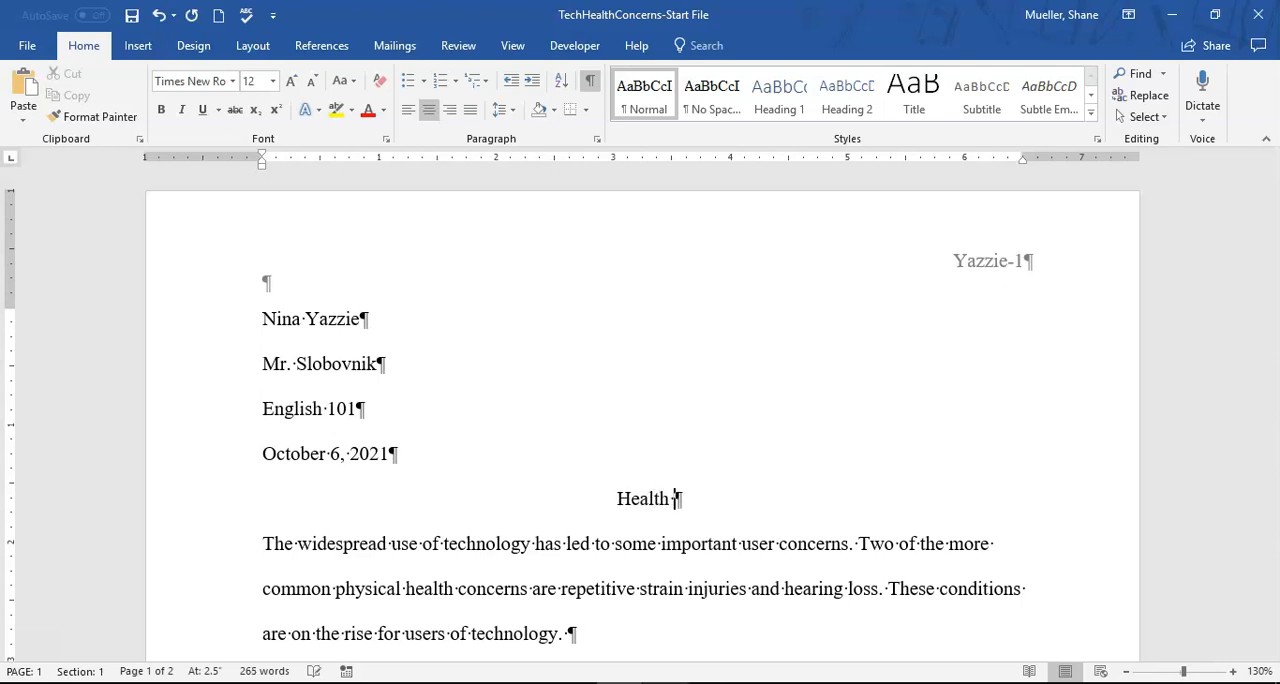
pyautogui.write(' of T')
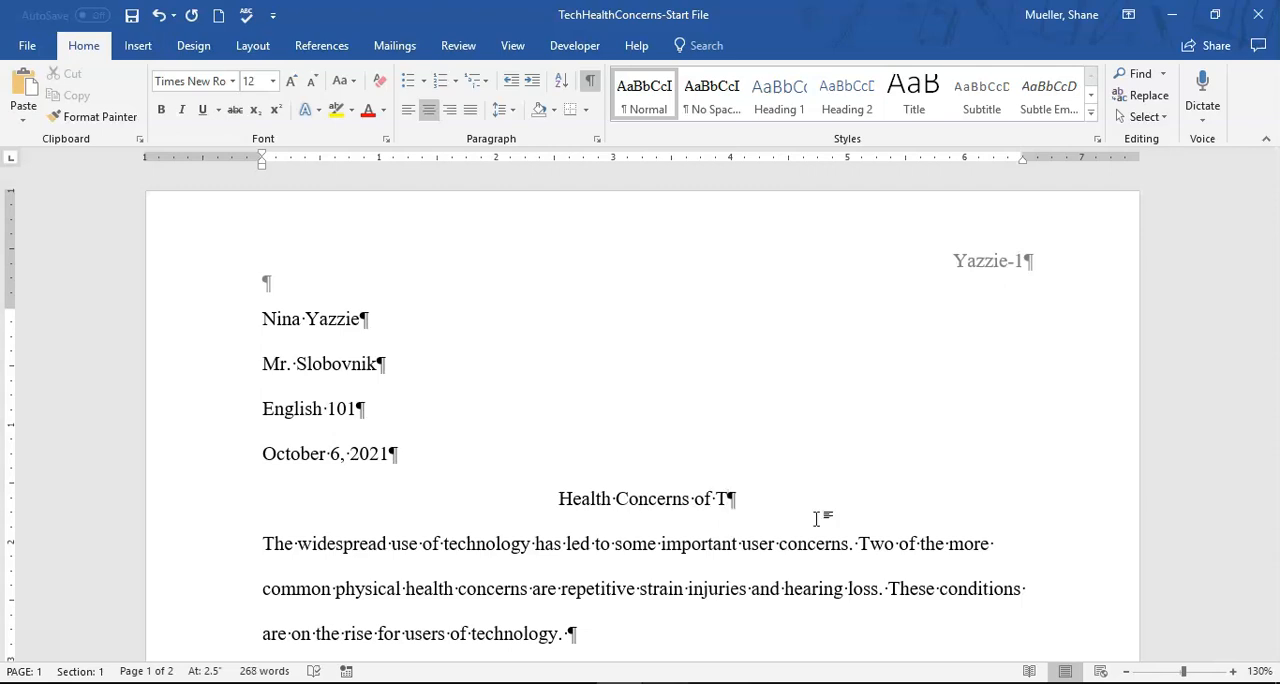
pyautogui.press('BackSpace')
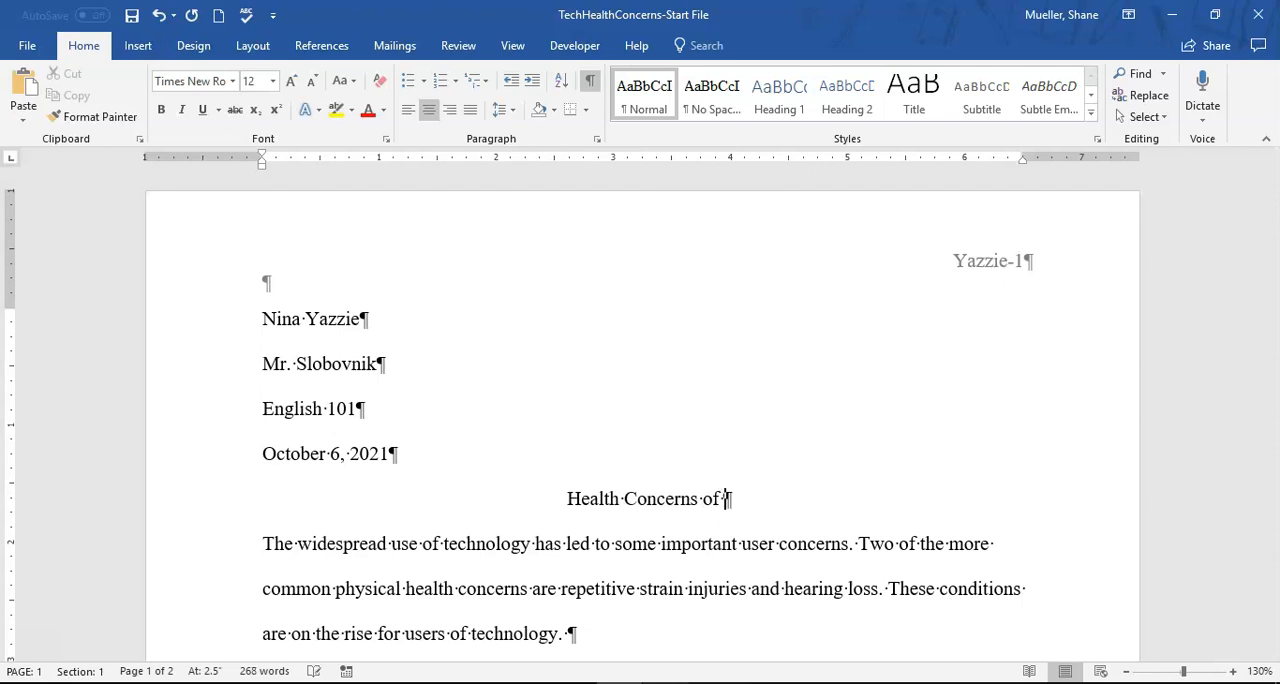
pyautogui.write('Using Technology')
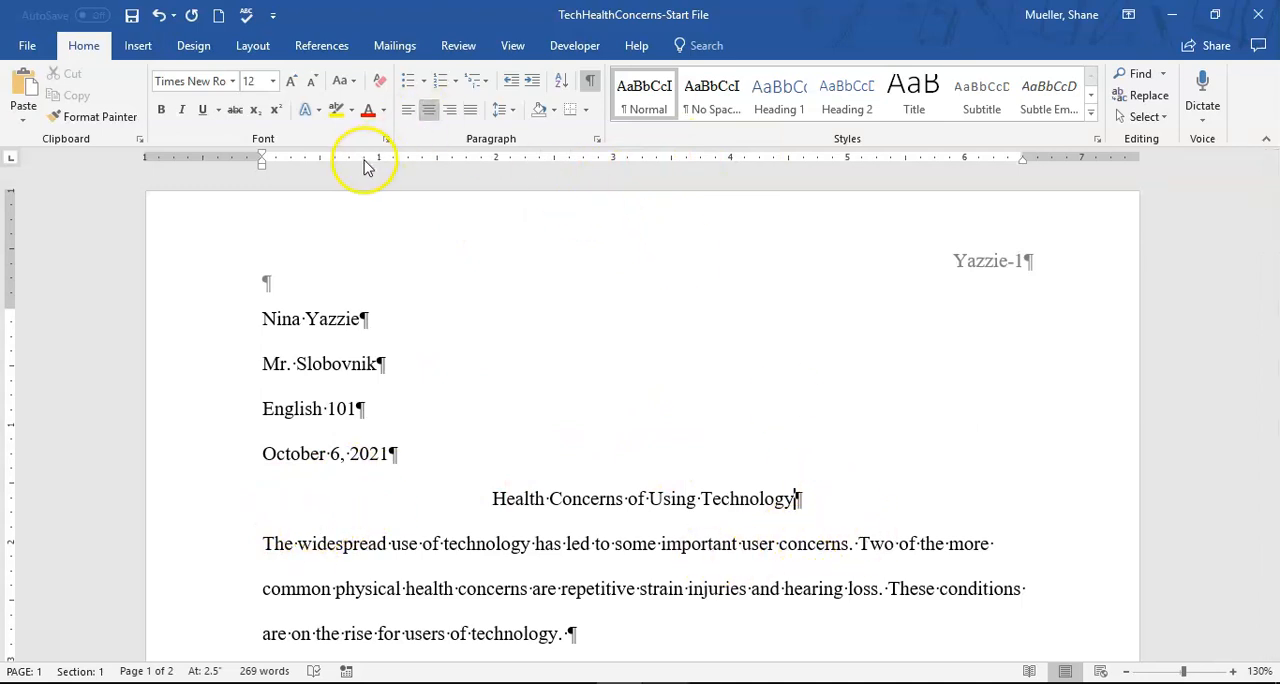
pyautogui.click(513, 47)
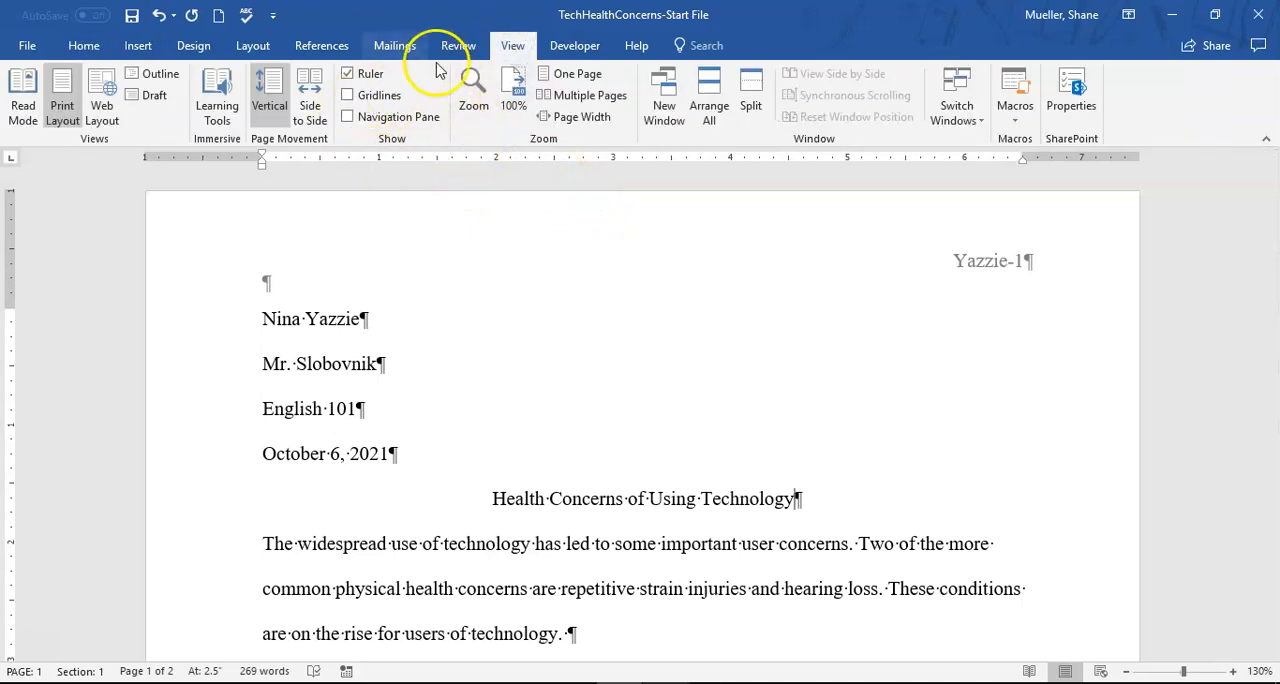
pyautogui.click(603, 498)
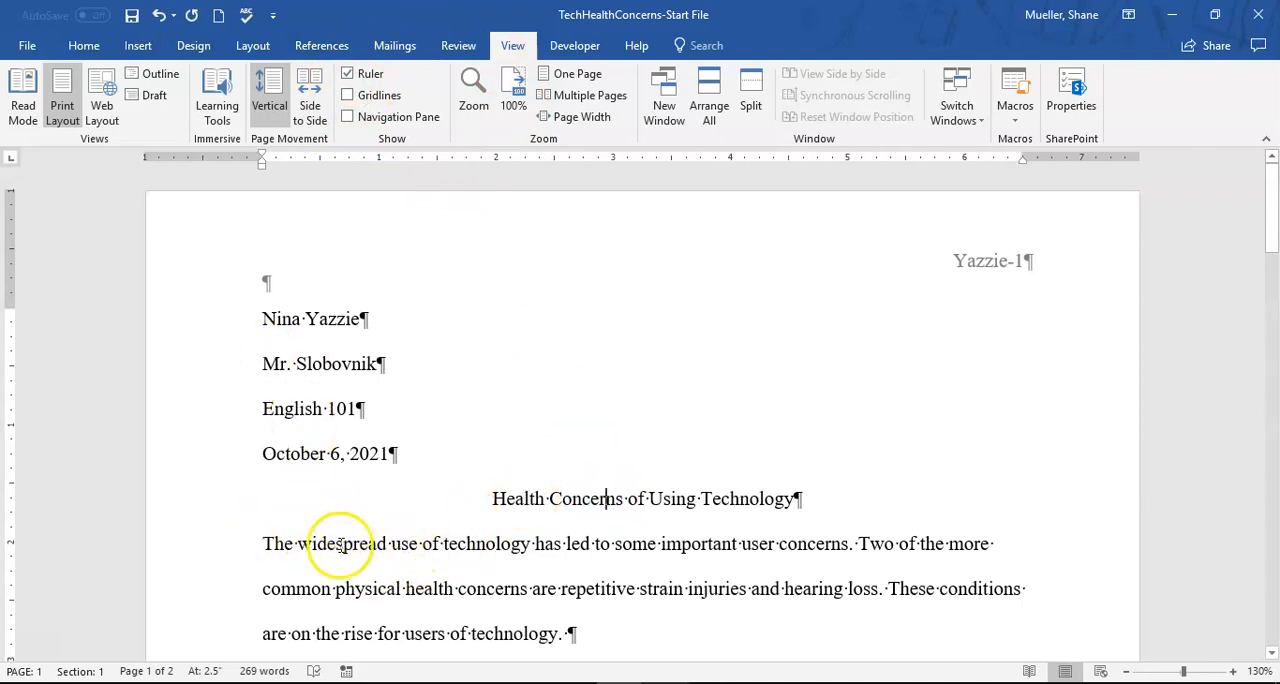
pyautogui.scroll(-2, 345, 545)
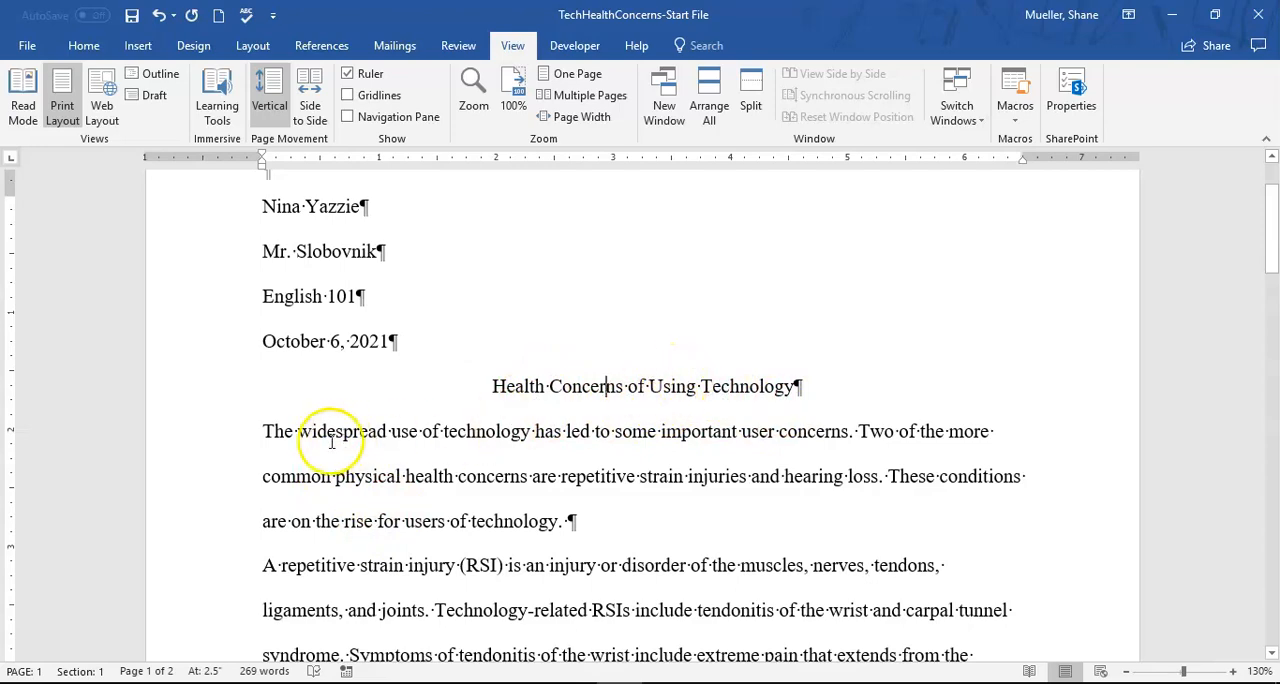
pyautogui.moveTo(262, 431); pyautogui.dragTo(549, 491)
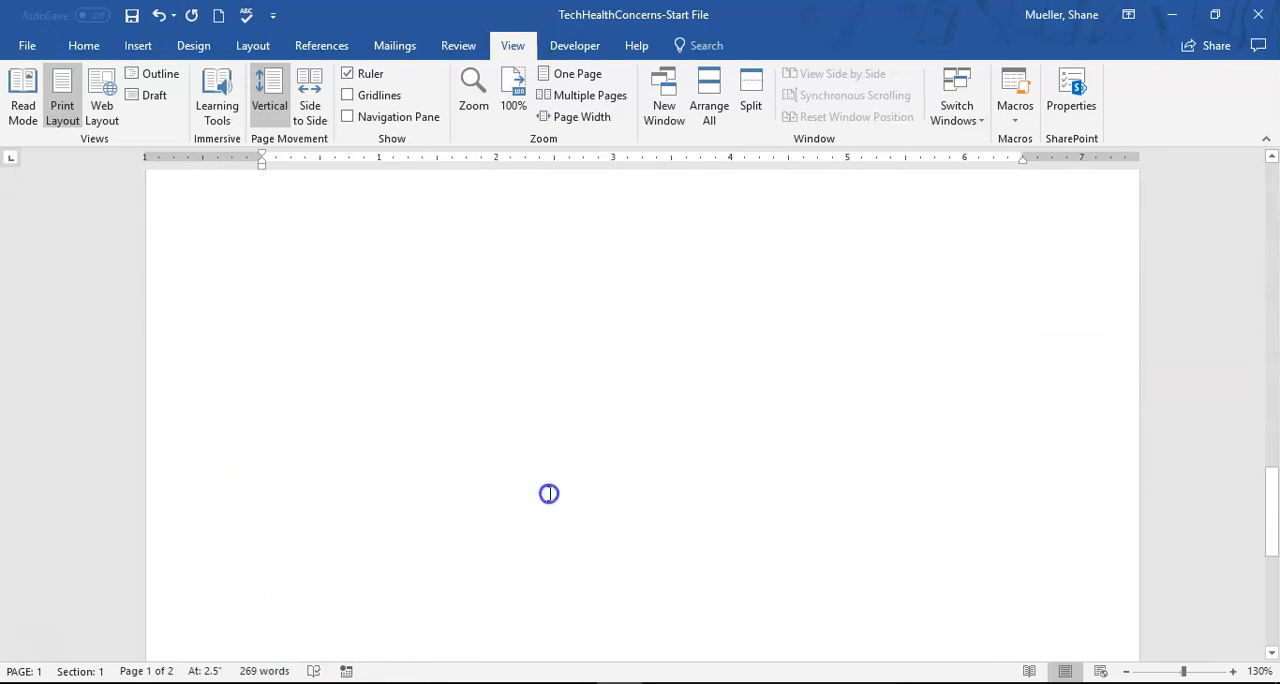
pyautogui.scroll(6, 506, 346)
pyautogui.scroll(10, 505, 300)
pyautogui.click(422, 375)
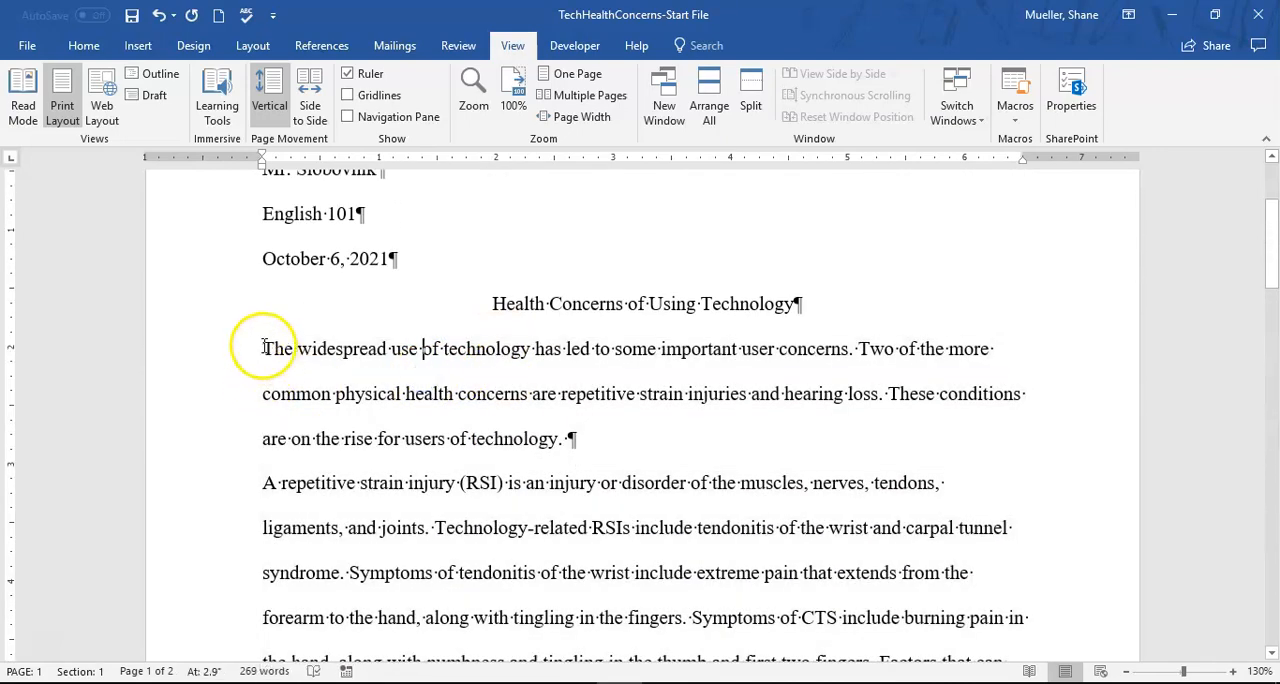
# - Give all body paragraphs below the title a first-line indent of 0.5 inch
pyautogui.click(262, 343)
pyautogui.moveTo(276, 363); pyautogui.dragTo(379, 419)
pyautogui.scroll(15, 379, 419)
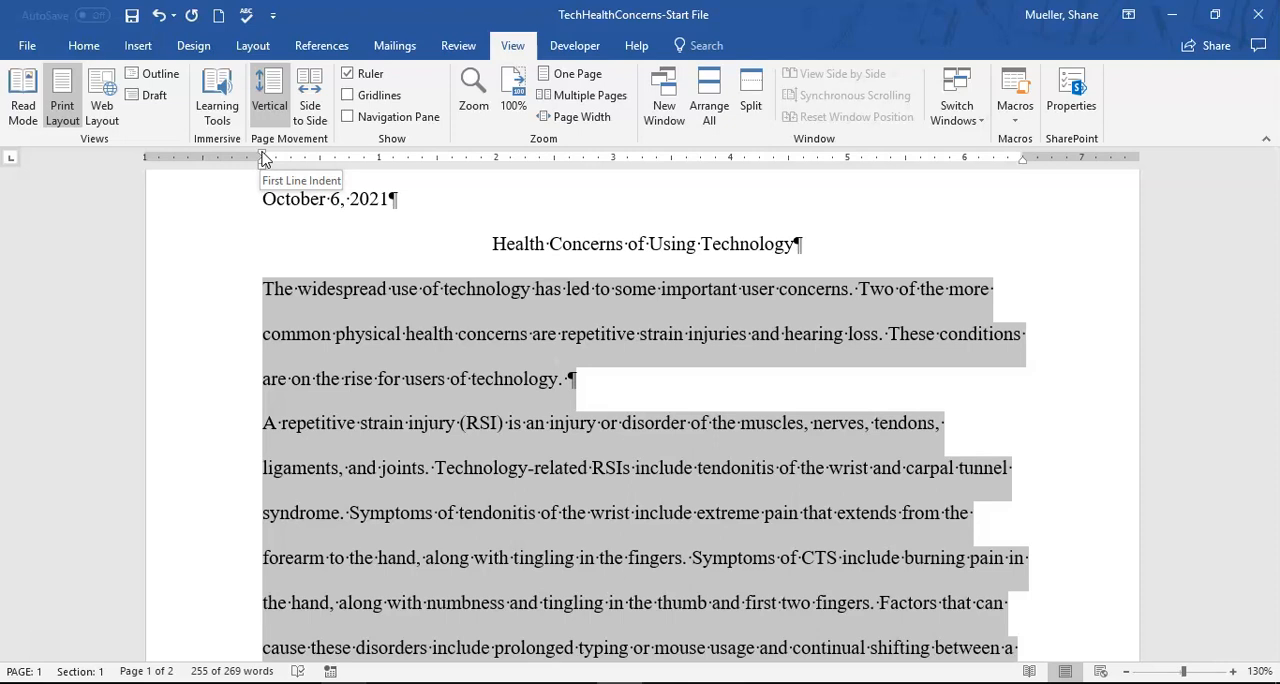
pyautogui.moveTo(263, 157); pyautogui.dragTo(318, 167)
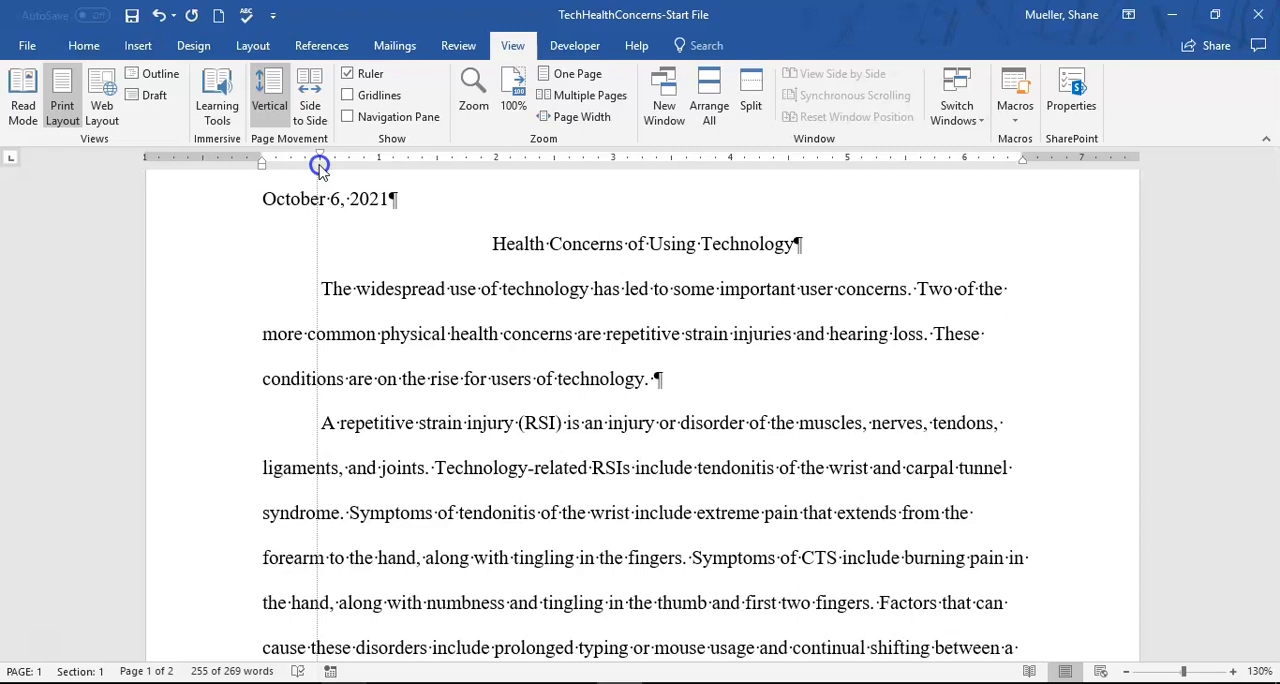
pyautogui.moveTo(319, 167); pyautogui.dragTo(320, 162)
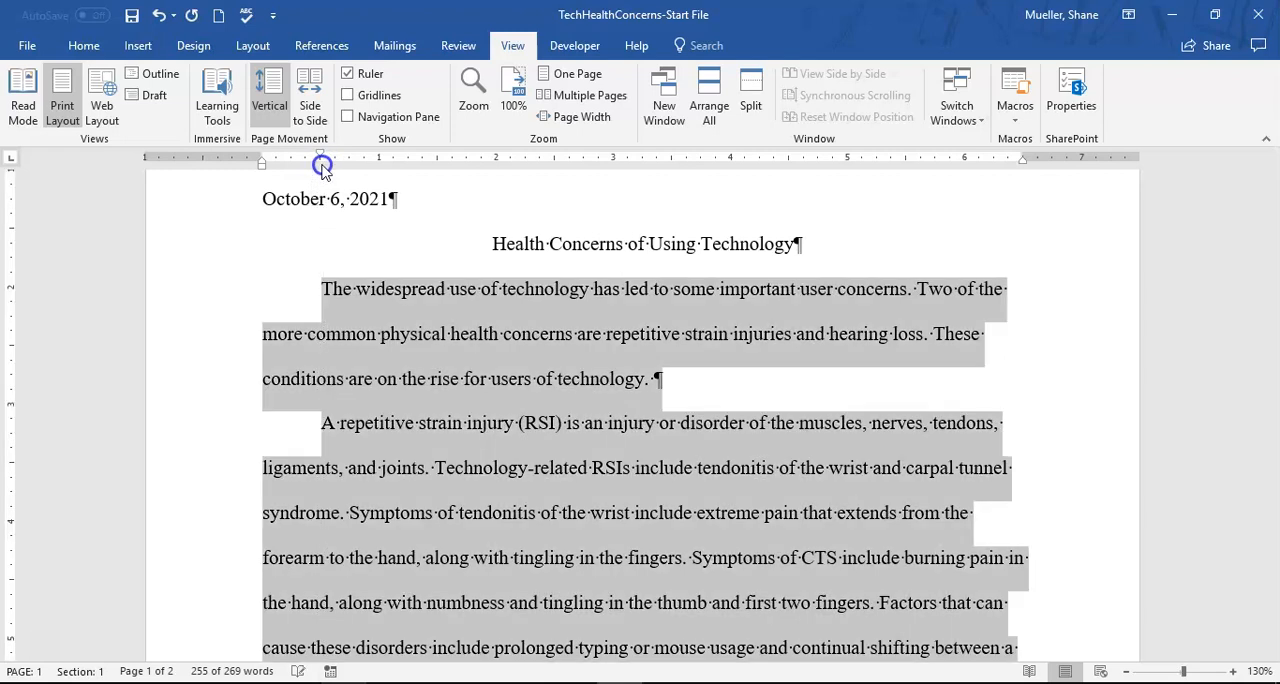
# - Review the paper from the indented body paragraphs back up to the header, heading lines and centered title
pyautogui.click(679, 400)
pyautogui.scroll(-8, 455, 420)
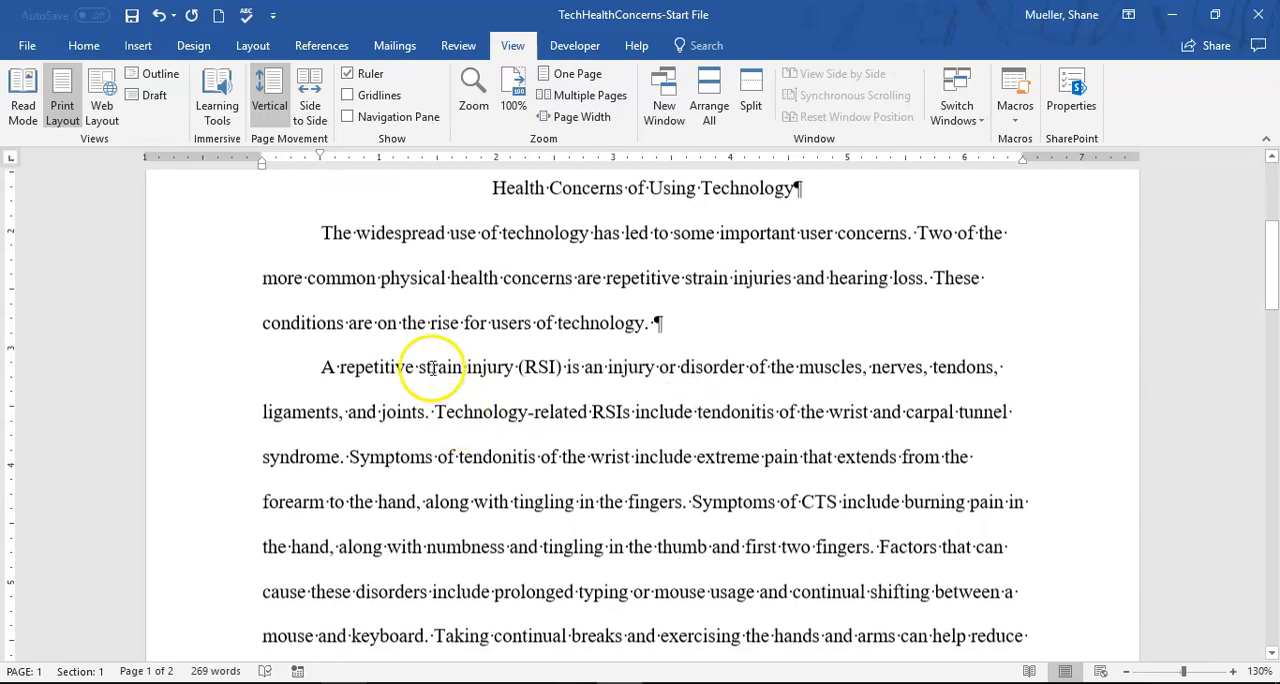
pyautogui.scroll(-9, 405, 318)
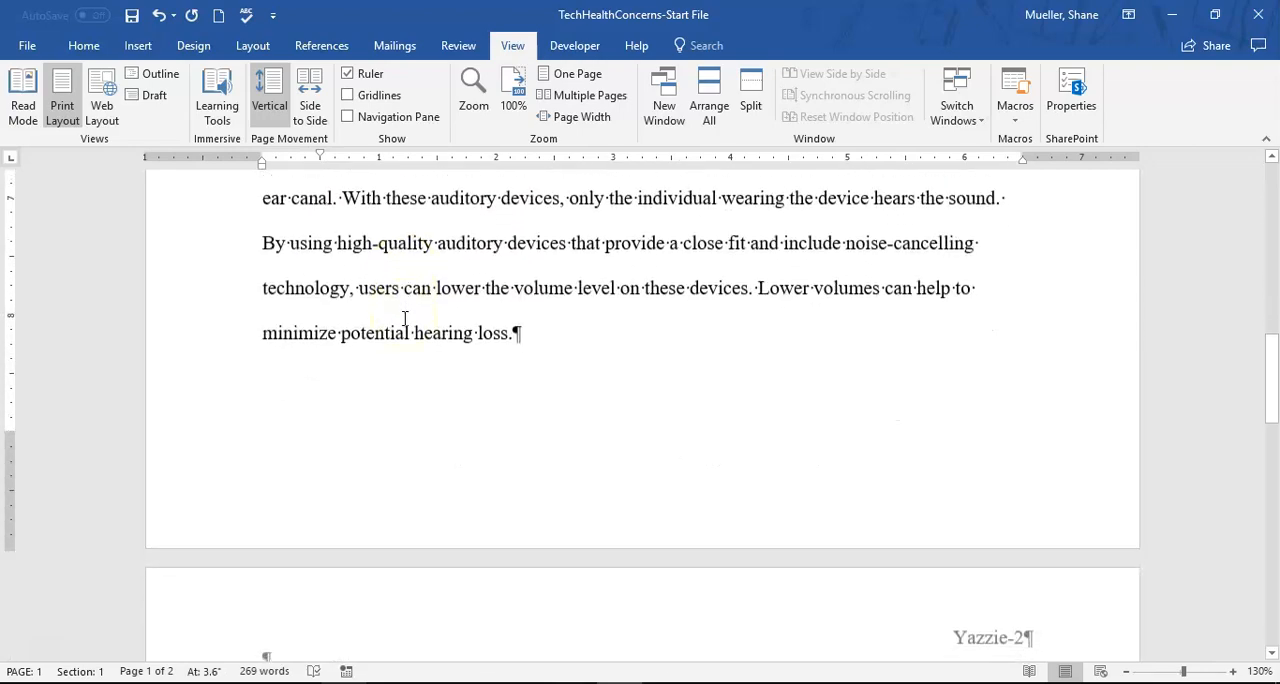
pyautogui.scroll(5, 388, 351)
pyautogui.scroll(18, 391, 352)
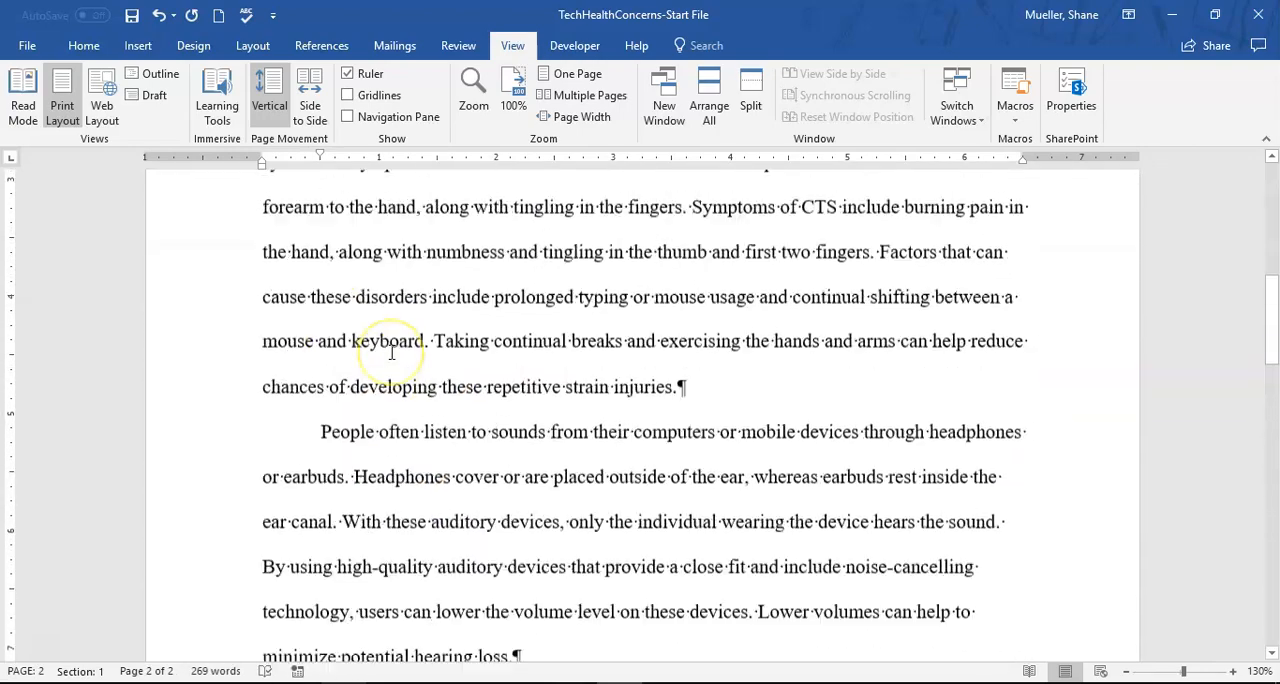
pyautogui.scroll(-1, 391, 352)
pyautogui.scroll(-1, 391, 352)
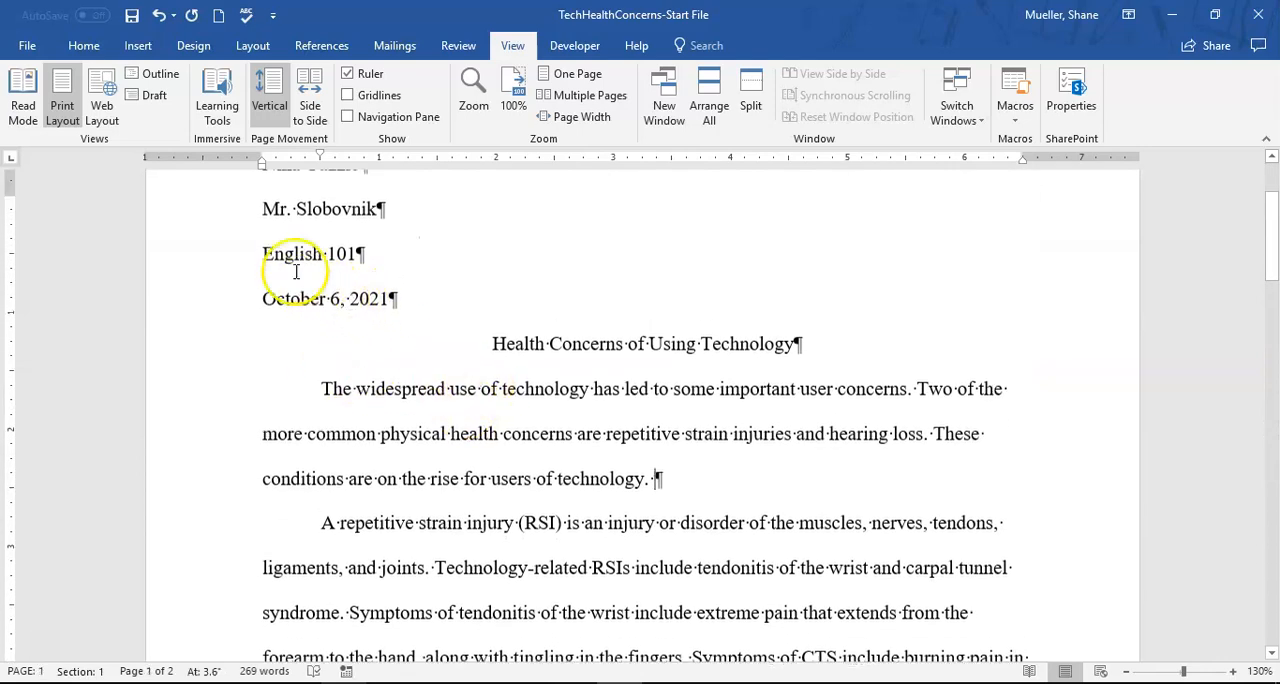
pyautogui.scroll(3, 290, 265)
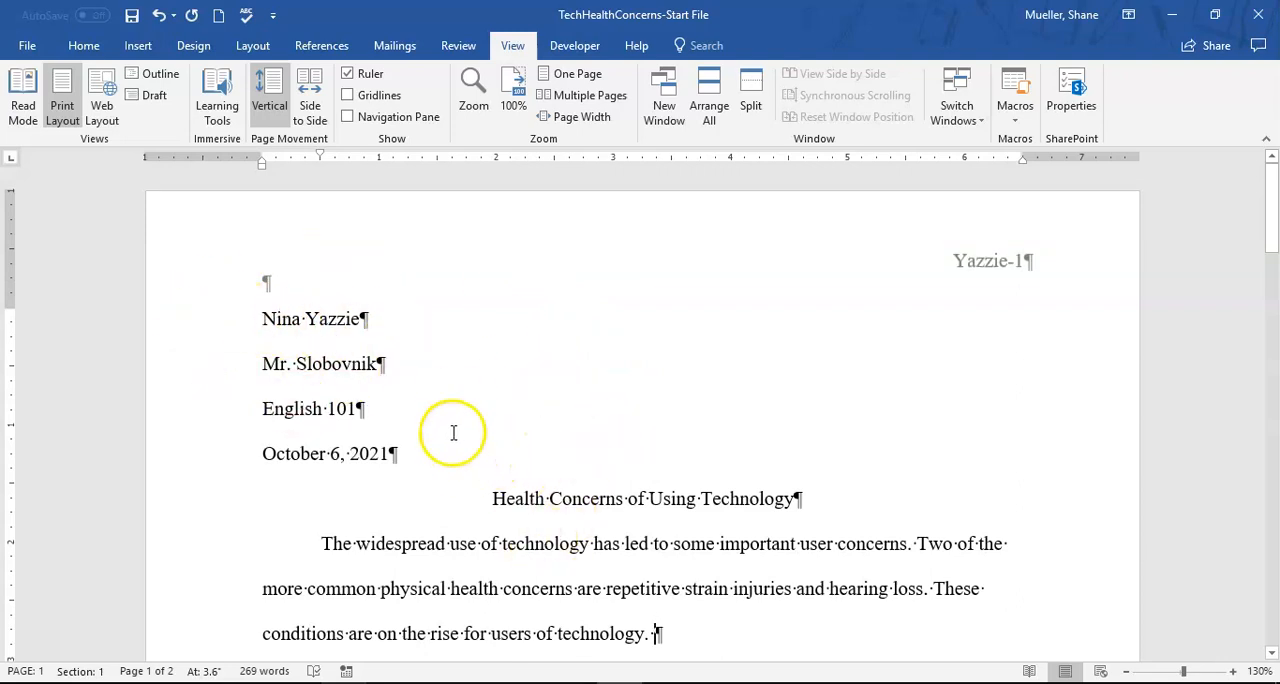
pyautogui.scroll(-1, 521, 471)
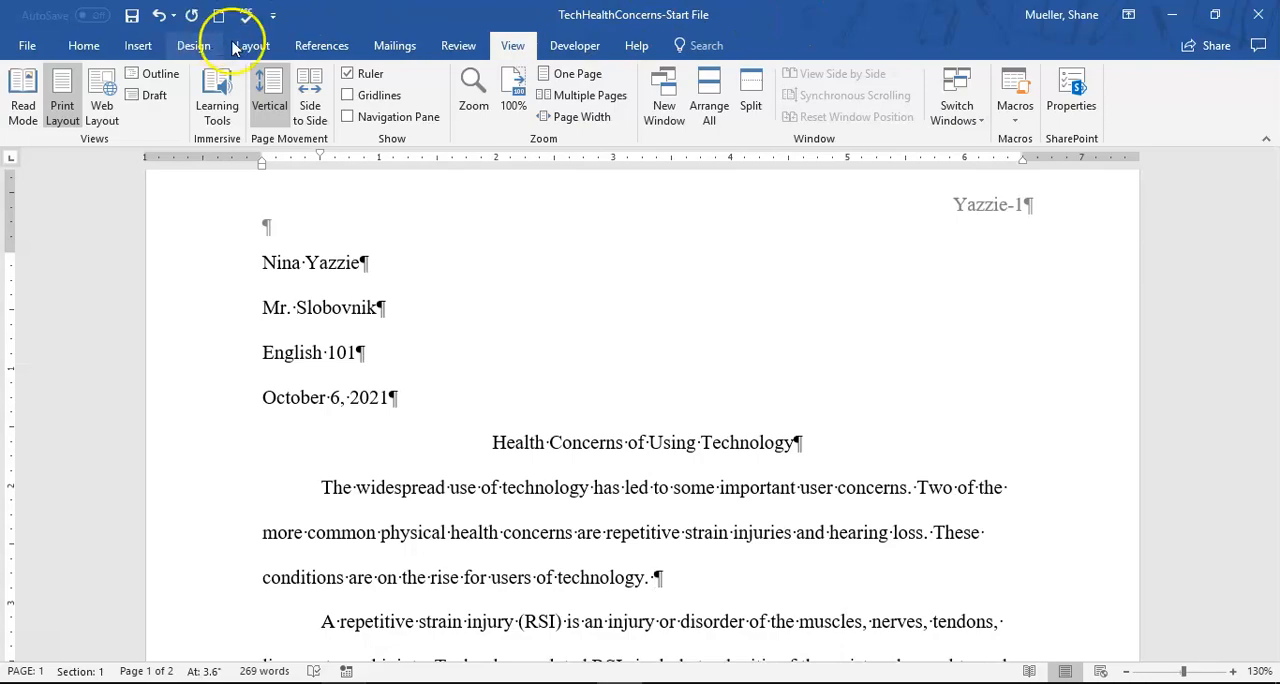
# - Start saving a copy of the paper and choose the Desktop folder Tri 3 Classes > Microsoft Word as its location
pyautogui.click(27, 45)
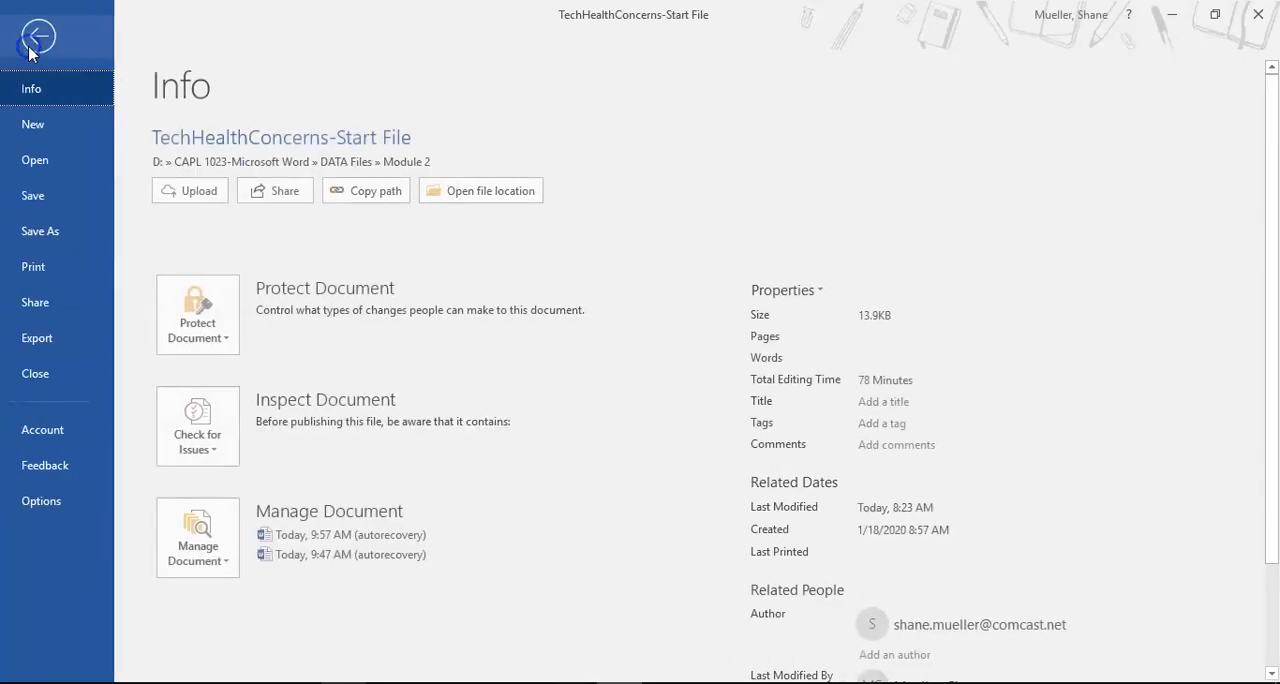
pyautogui.click(53, 234)
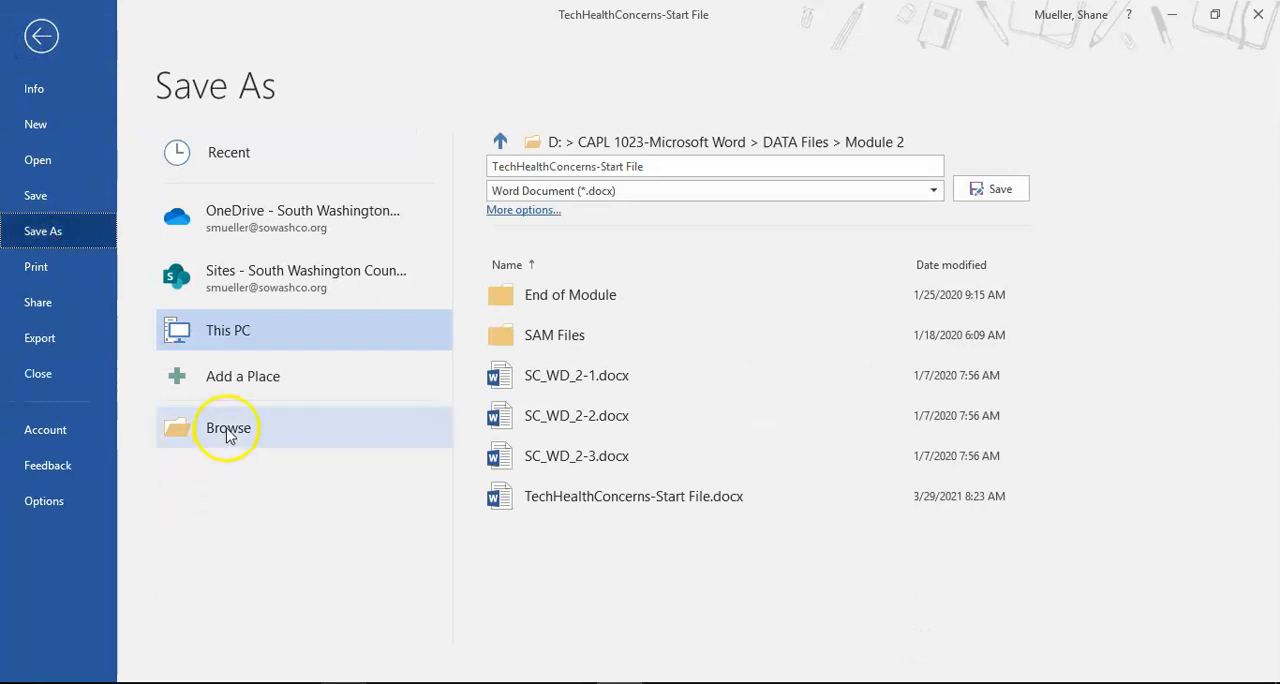
pyautogui.click(228, 430)
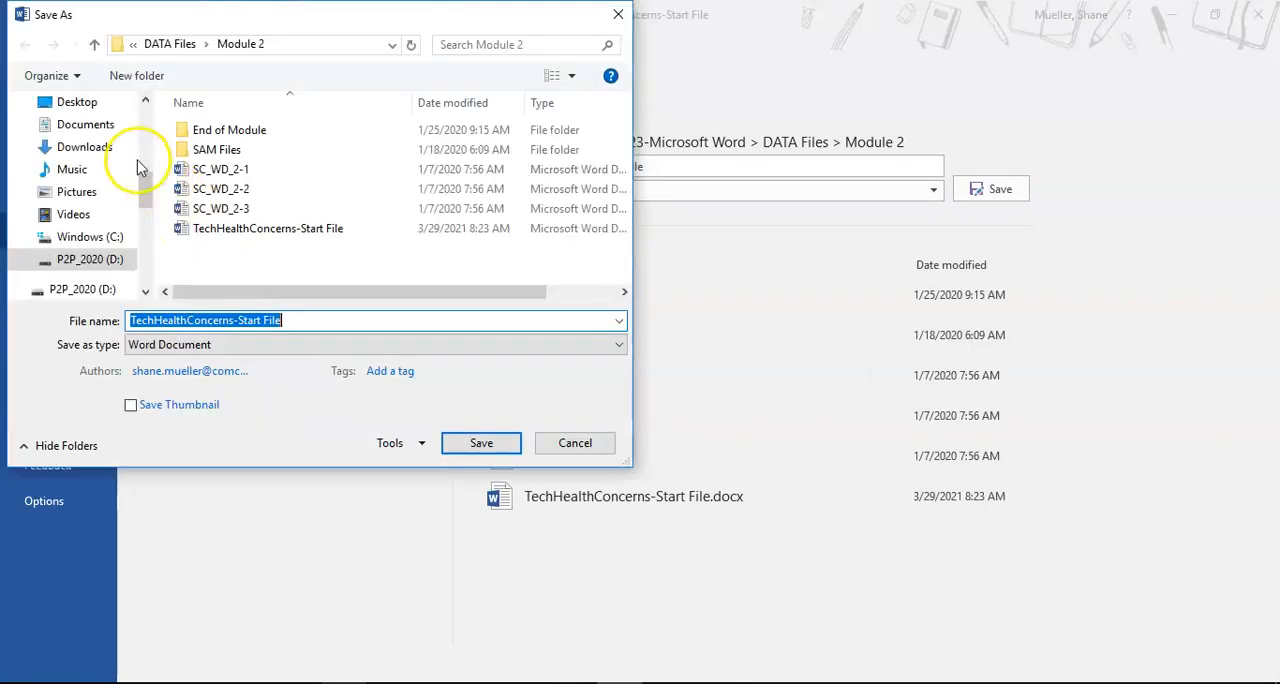
pyautogui.click(91, 104)
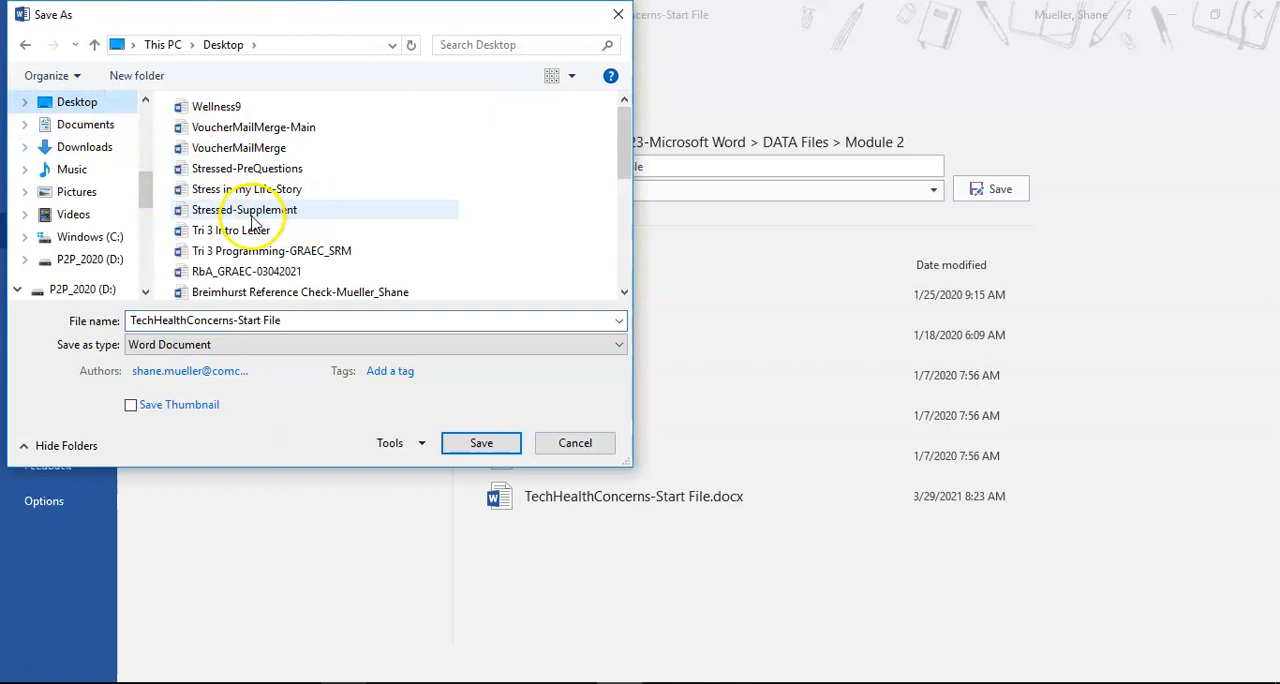
pyautogui.scroll(-3, 252, 232)
pyautogui.scroll(-2, 252, 235)
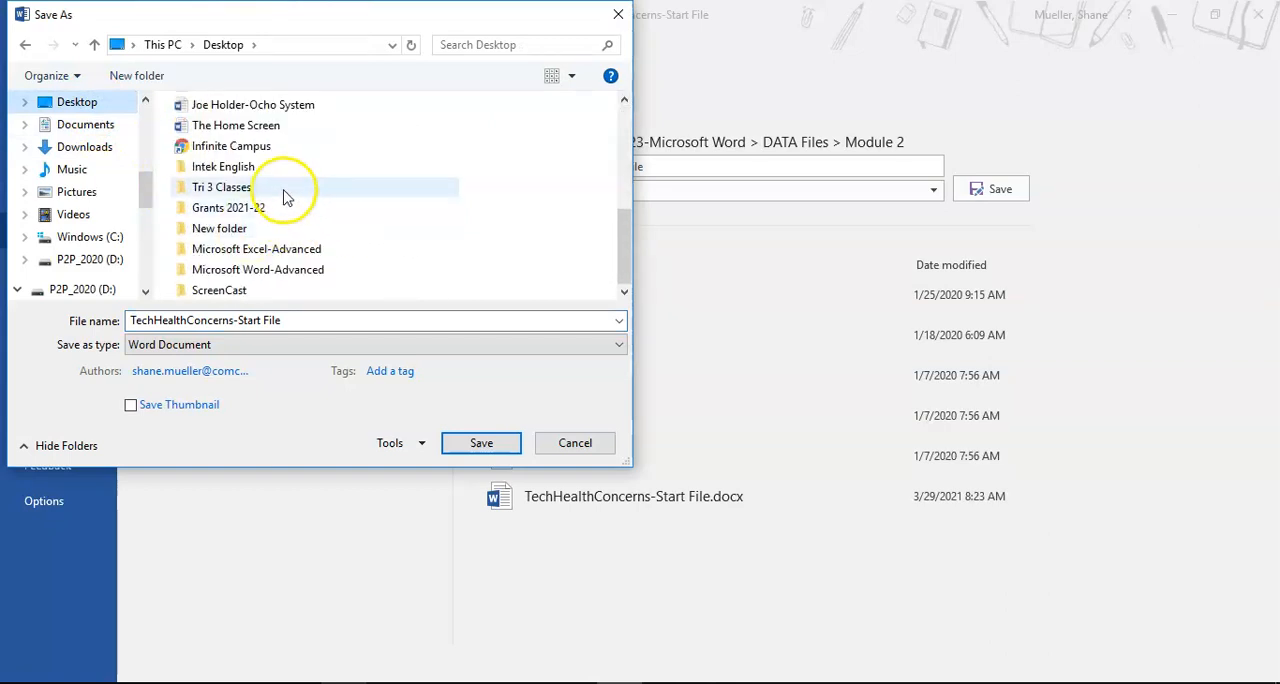
pyautogui.doubleClick(221, 189)
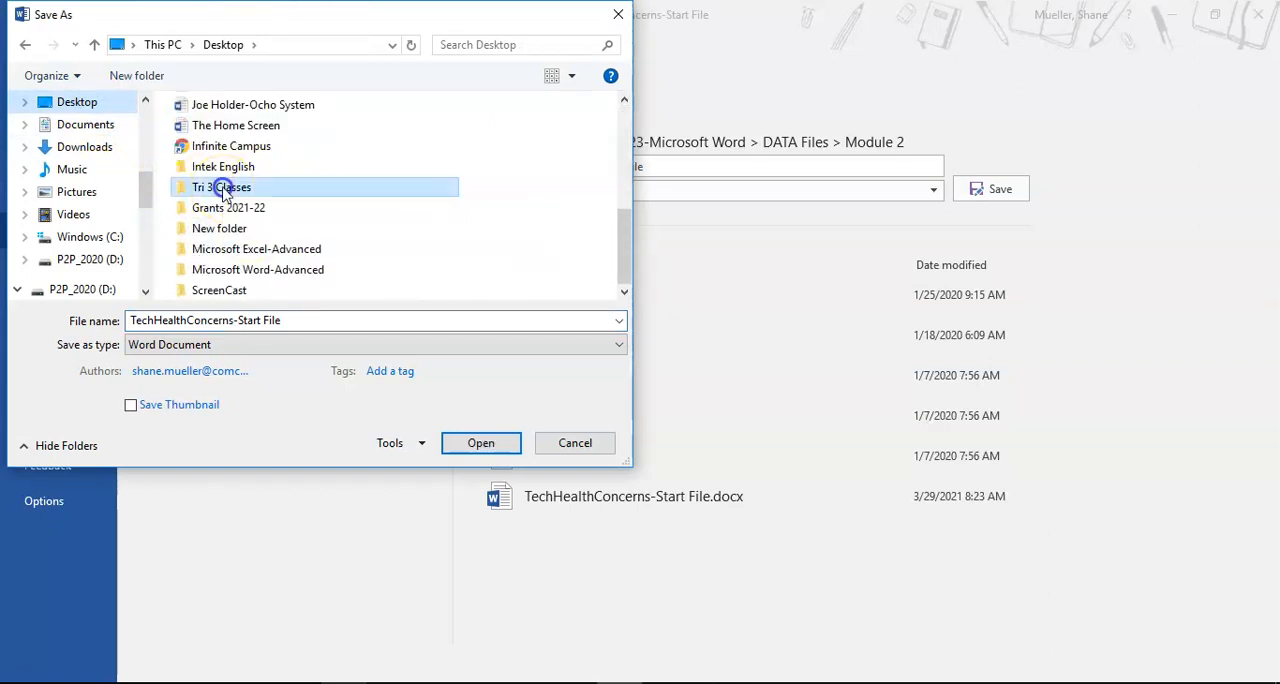
pyautogui.click(238, 176)
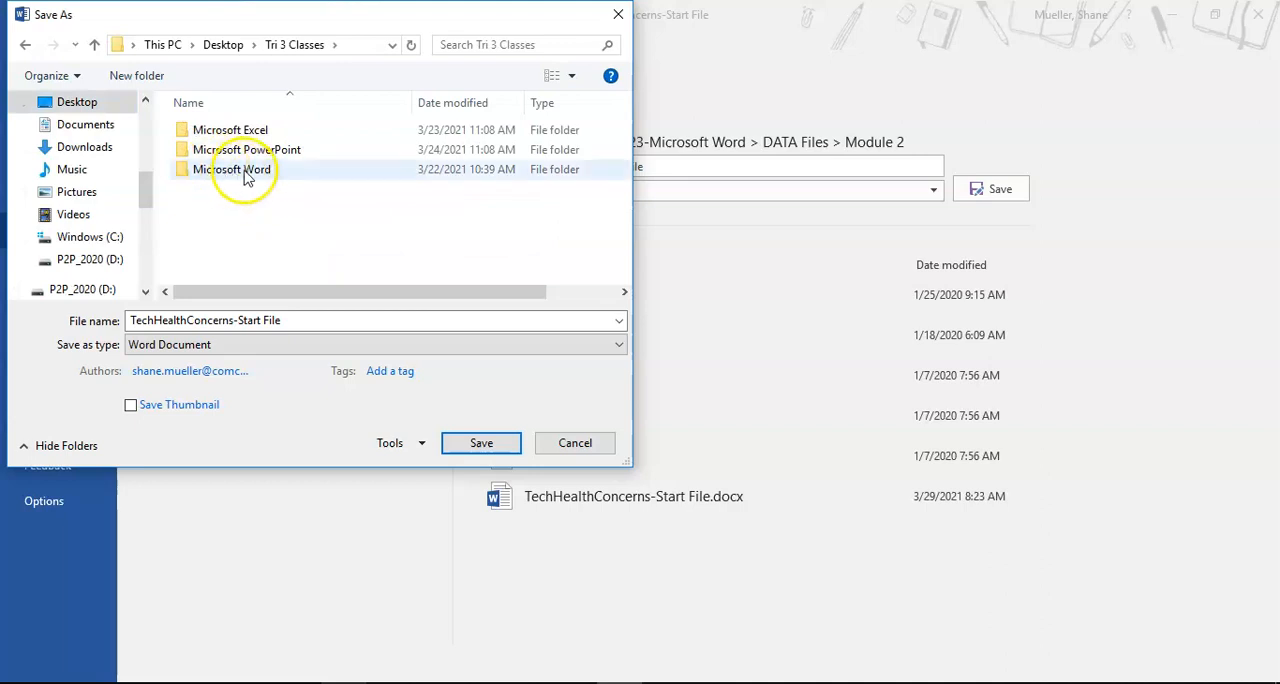
pyautogui.doubleClick(246, 172)
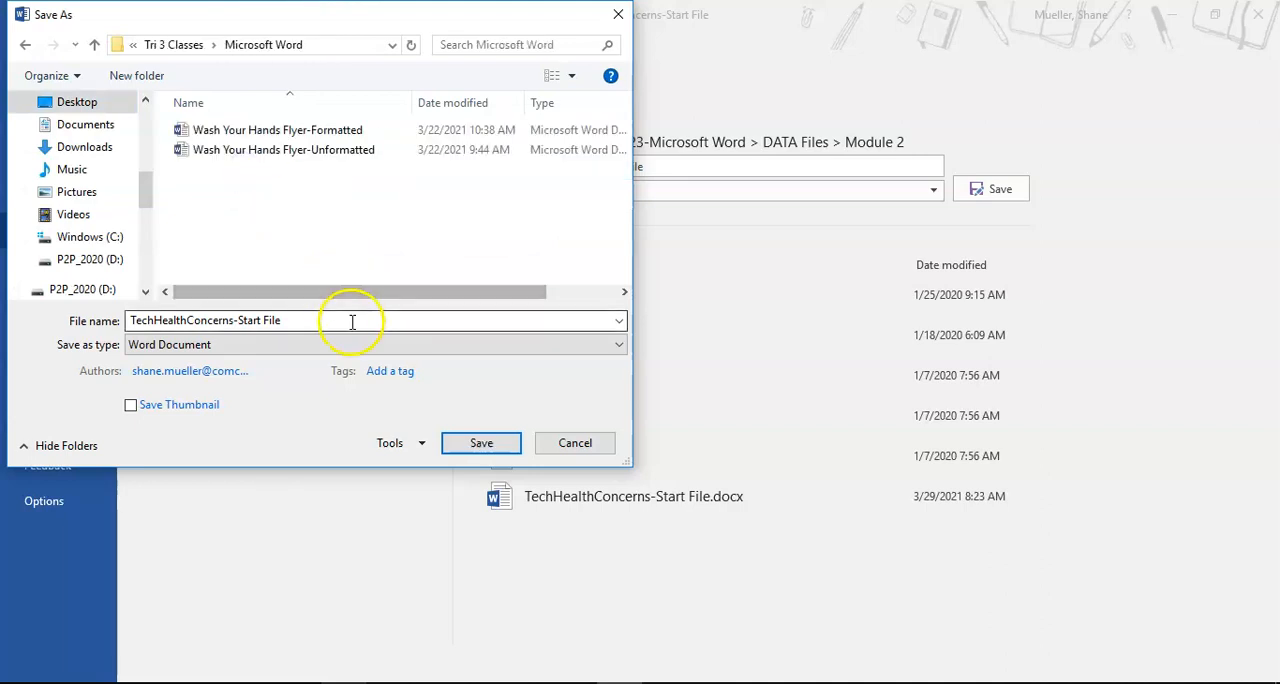
# - Name the copy "TechHealthConcerns-Final" and save it as a Word document
pyautogui.click(368, 370)
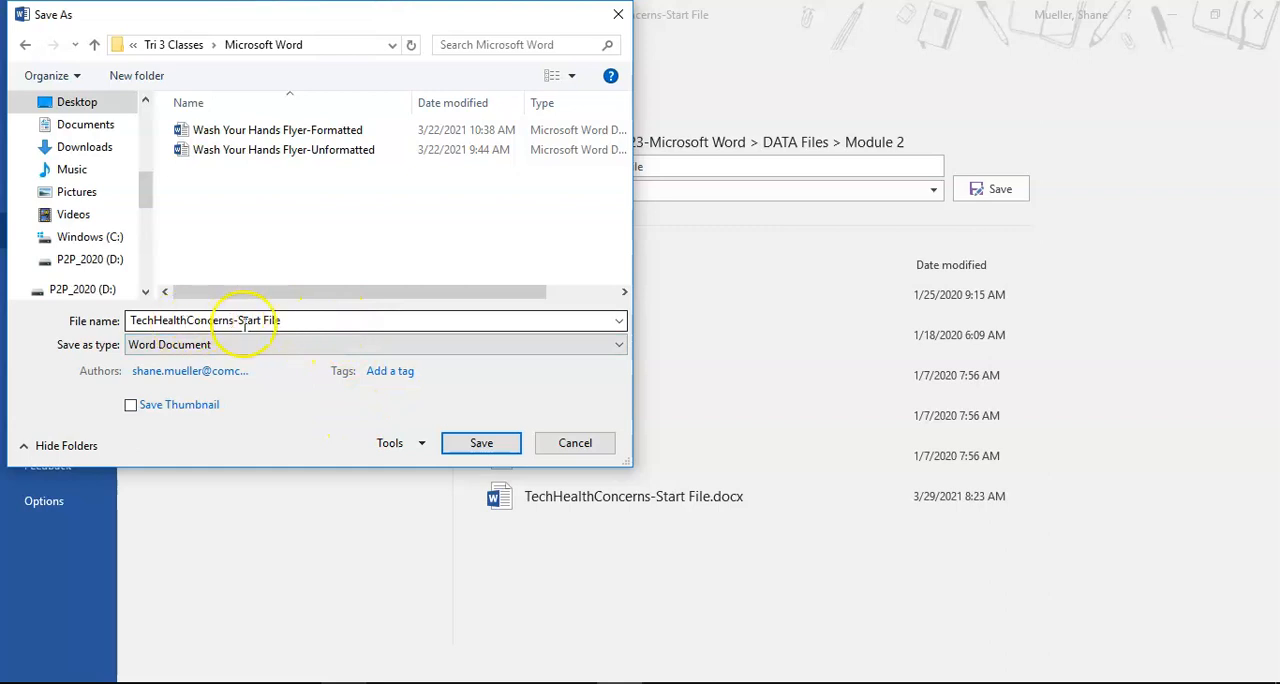
pyautogui.click(318, 320)
pyautogui.click(319, 320)
pyautogui.press('BackSpace')
pyautogui.press('BackSpace')
pyautogui.press('BackSpace')
pyautogui.press('BackSpace')
pyautogui.press('BackSpace')
pyautogui.press('BackSpace')
pyautogui.press('BackSpace')
pyautogui.press('BackSpace')
pyautogui.press('BackSpace')
pyautogui.press('BackSpace')
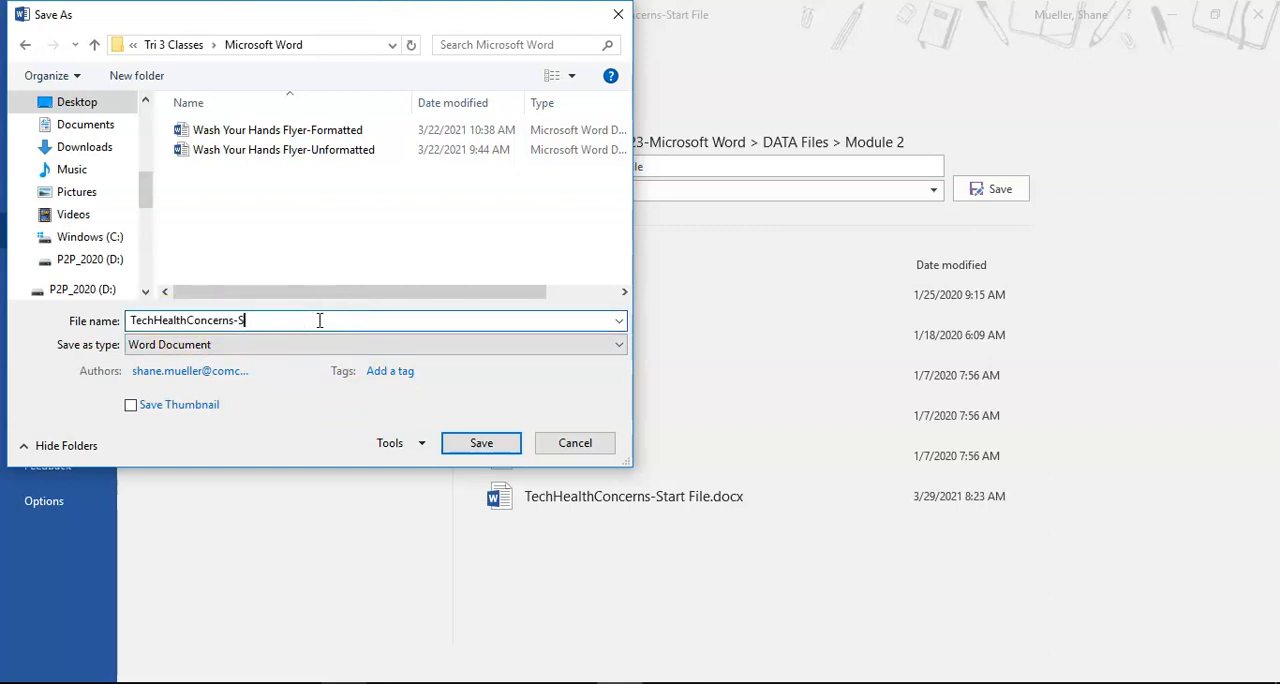
pyautogui.write('Final')
pyautogui.press('Return')
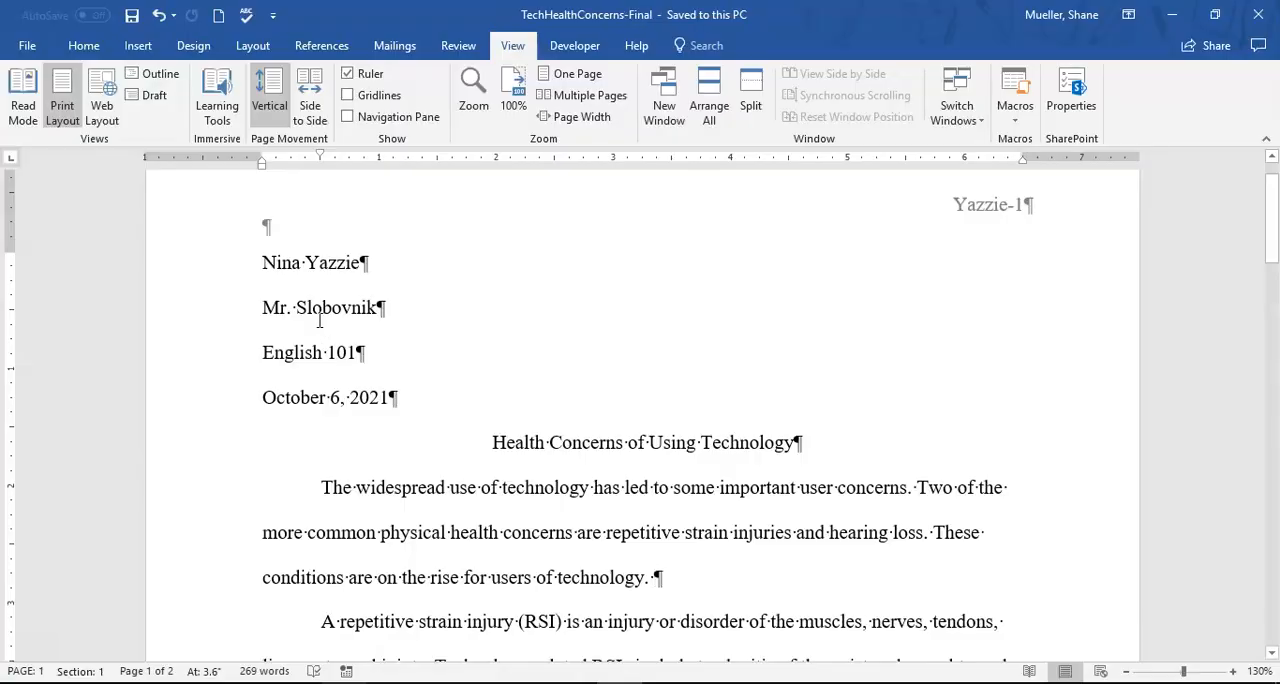
# - Enter the test text "This is teh", with the last word misspelled, on the blank line at the end of the document
pyautogui.click(41, 642)
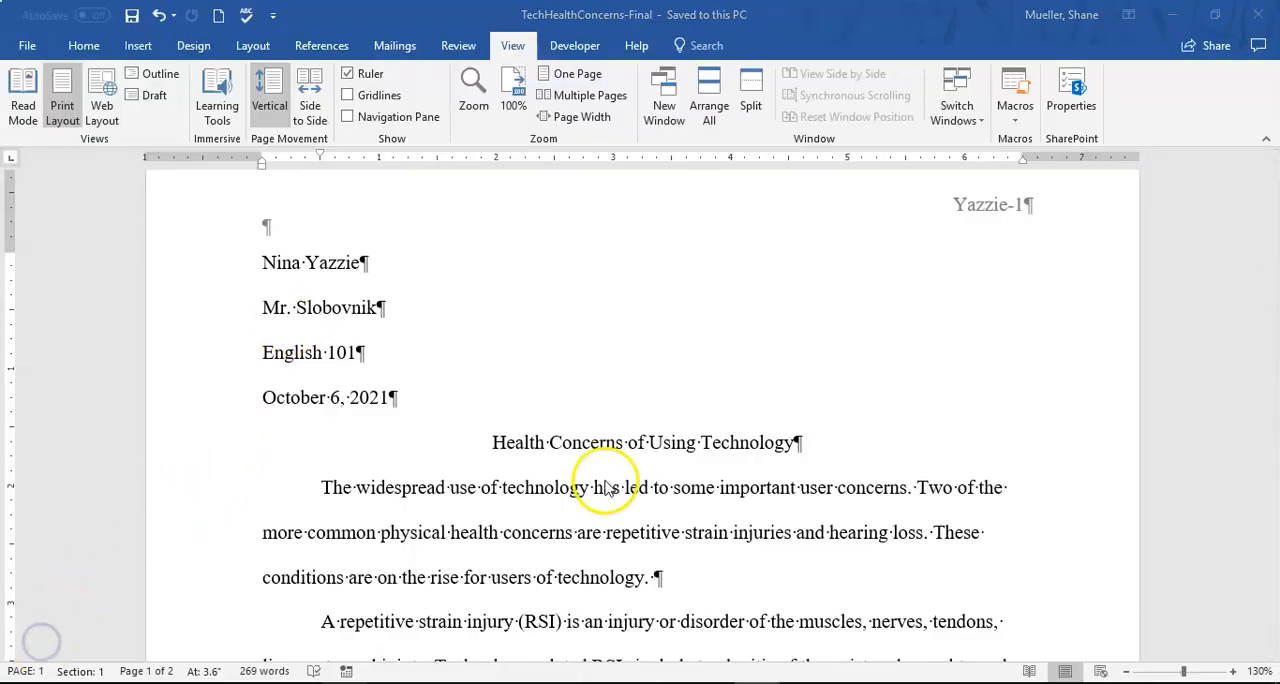
pyautogui.scroll(-1, 592, 474)
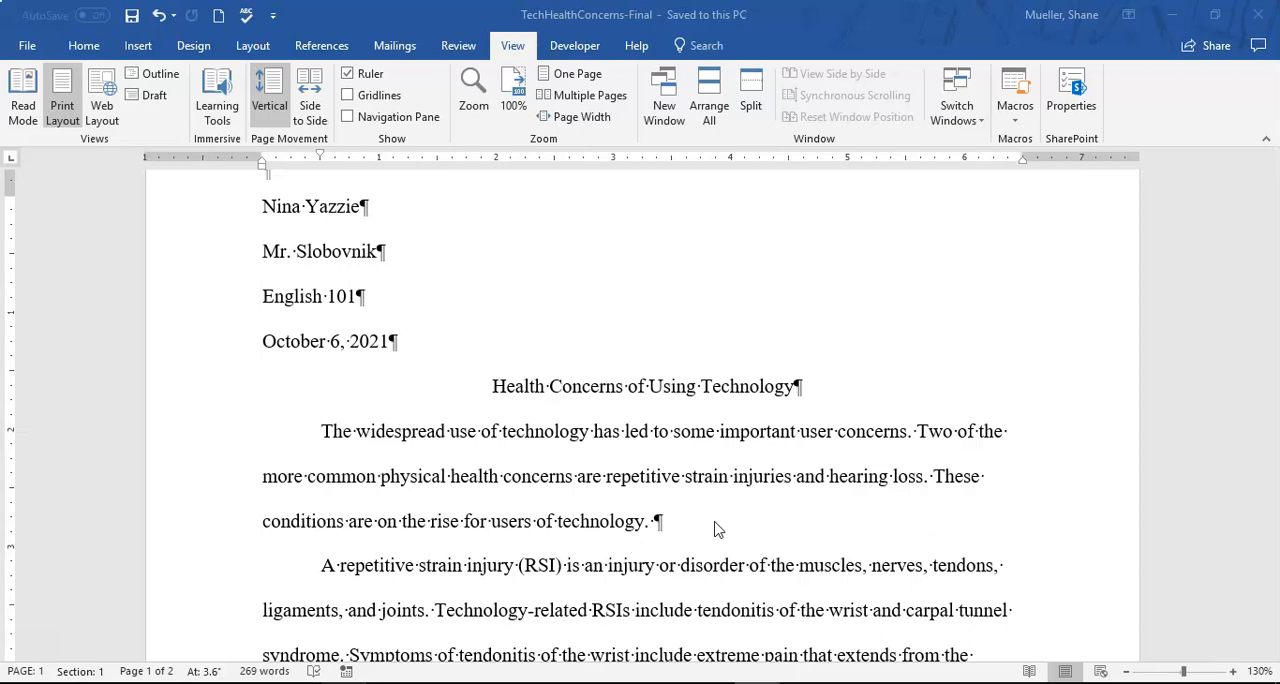
pyautogui.click(715, 522)
pyautogui.hotkey('ctrl', 'End')
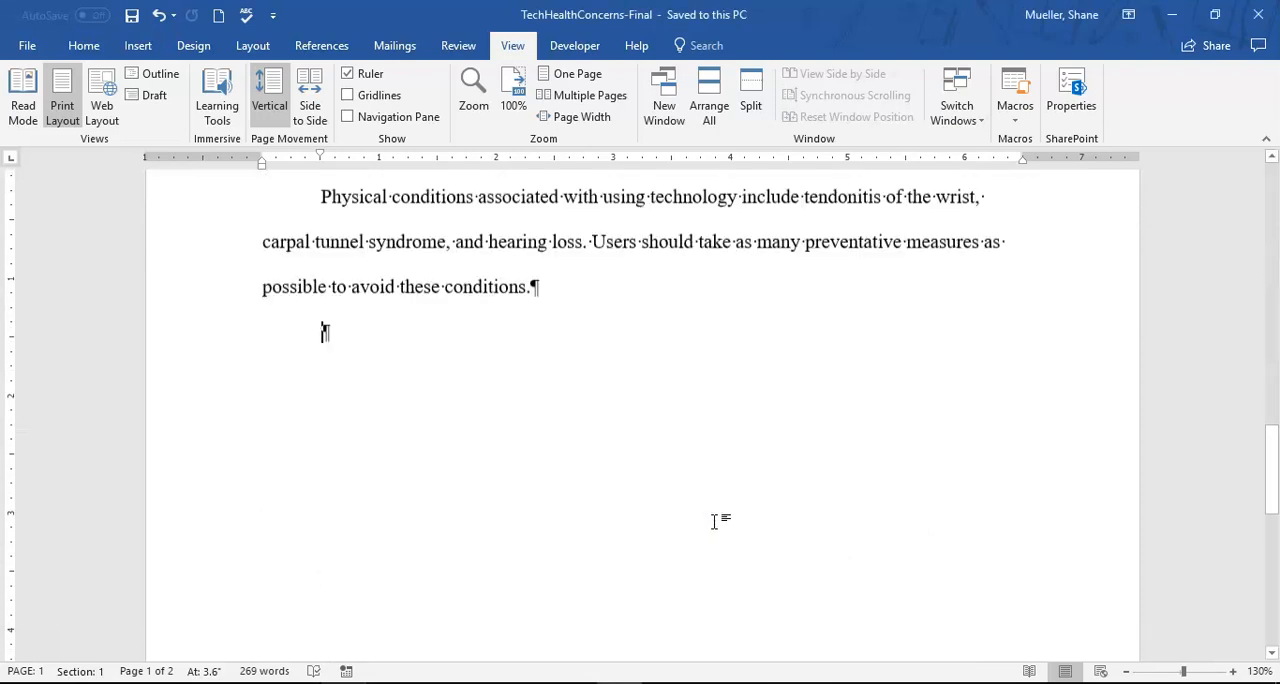
pyautogui.click(555, 322)
pyautogui.click(515, 290)
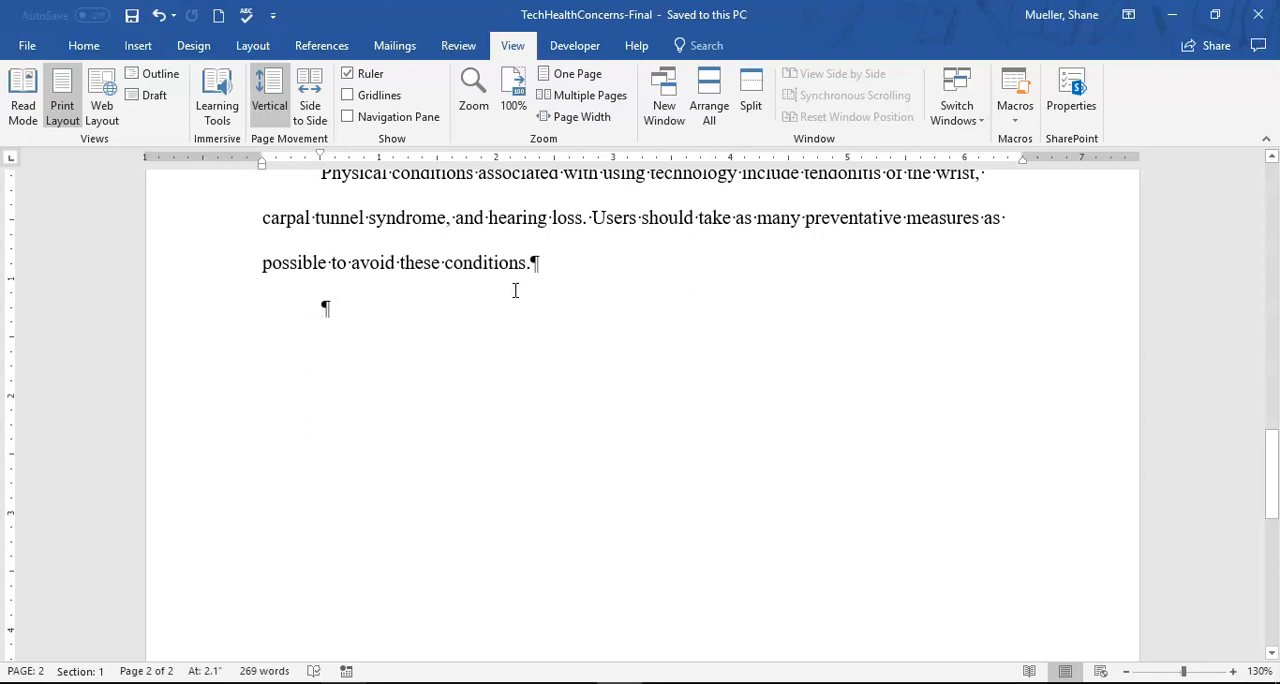
pyautogui.write('Thi')
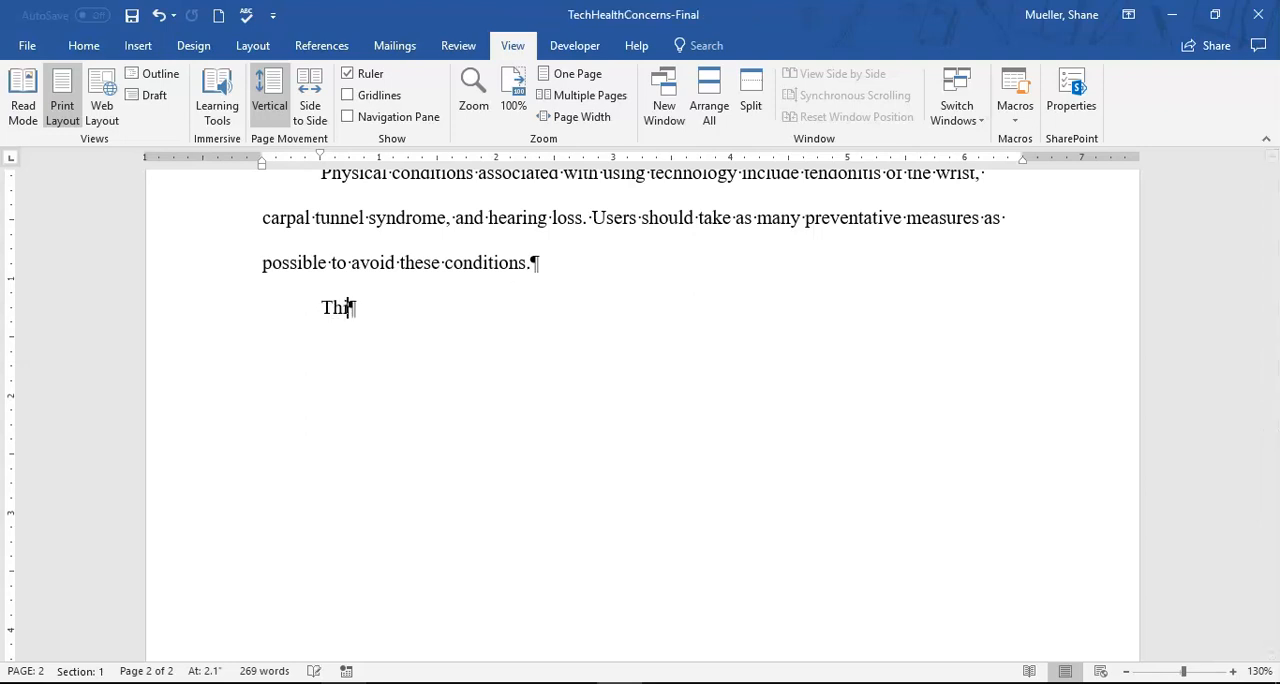
pyautogui.write('s is ')
pyautogui.write('teh')
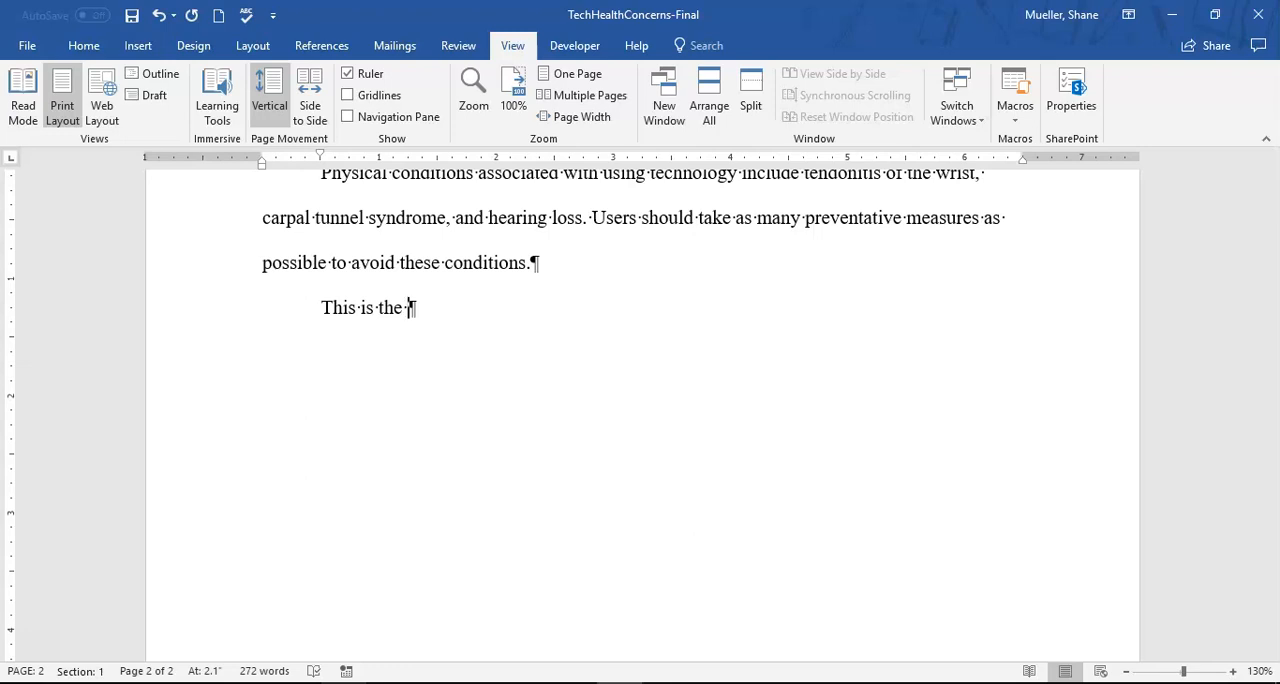
# - Delete the test sentence from the last line of the document
pyautogui.press('BackSpace')
pyautogui.press('BackSpace')
pyautogui.press('BackSpace')
pyautogui.press('BackSpace')
pyautogui.press('BackSpace')
pyautogui.press('BackSpace')
pyautogui.press('BackSpace')
pyautogui.press('BackSpace')
pyautogui.press('BackSpace')
pyautogui.press('BackSpace')
pyautogui.press('BackSpace')
pyautogui.press('BackSpace')
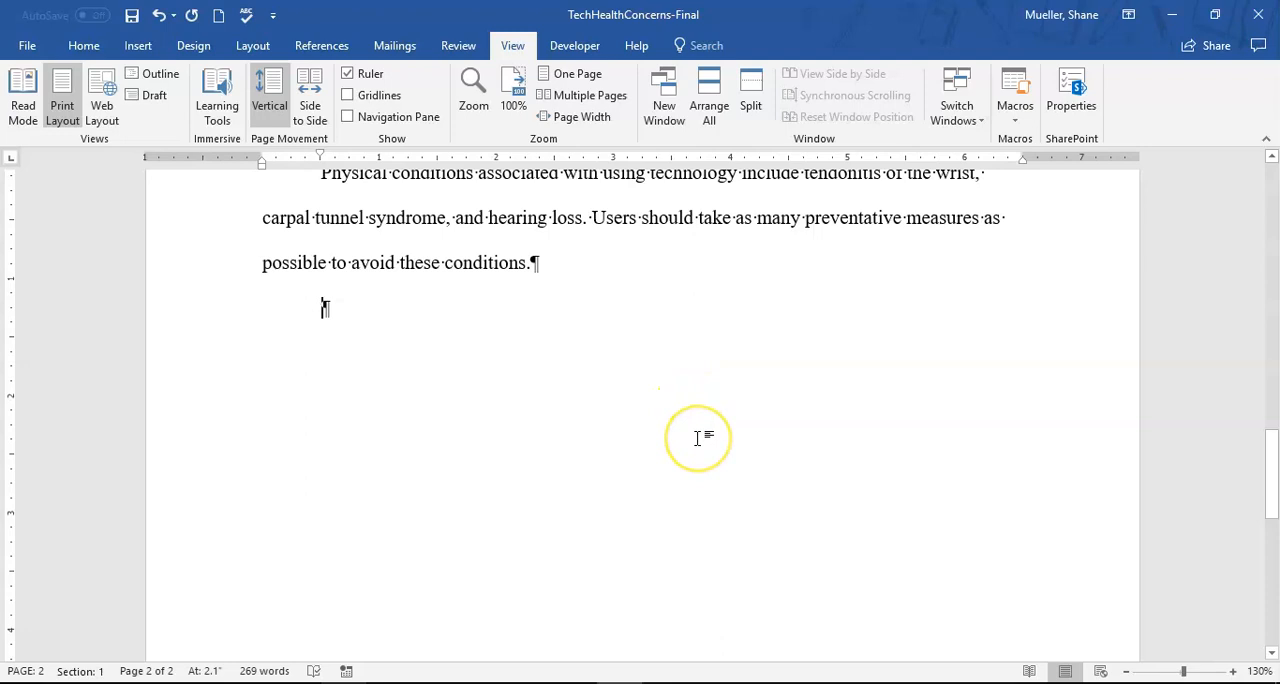
# - Enter the capitalized test word "CAN" on the blank last line and remove it again
pyautogui.write('CAN')
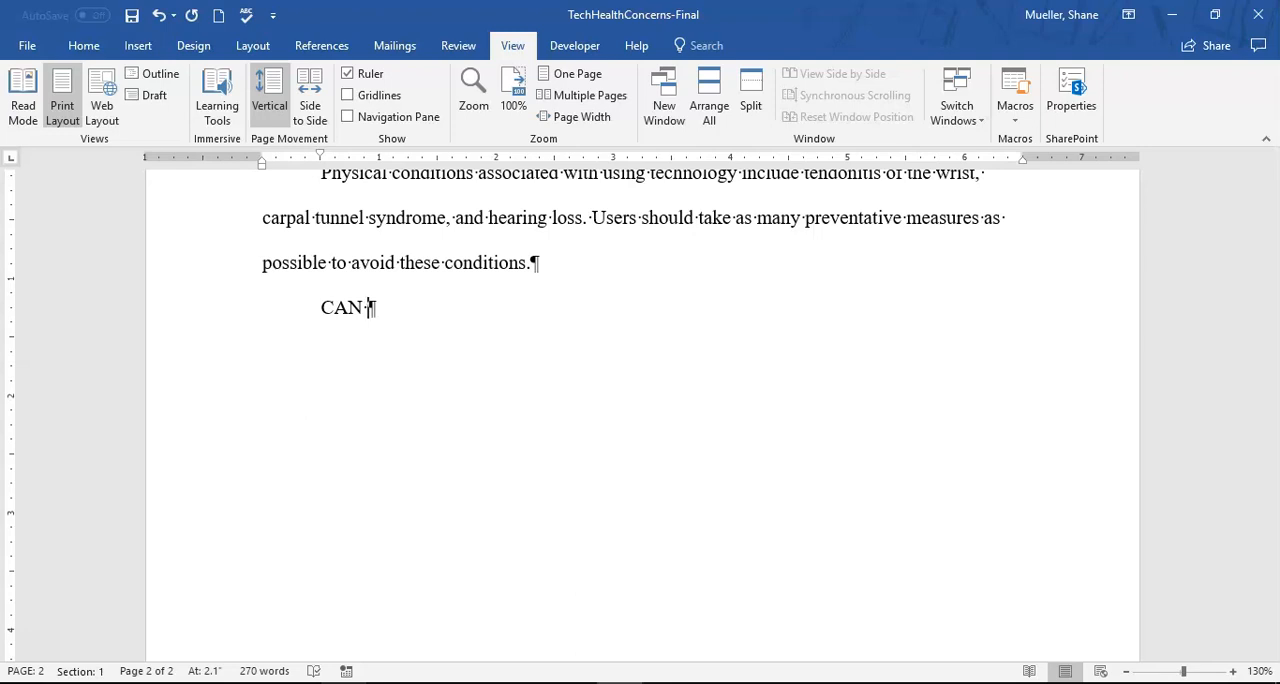
pyautogui.press('BackSpace')
pyautogui.press('BackSpace')
pyautogui.press('BackSpace')
pyautogui.press('BackSpace')
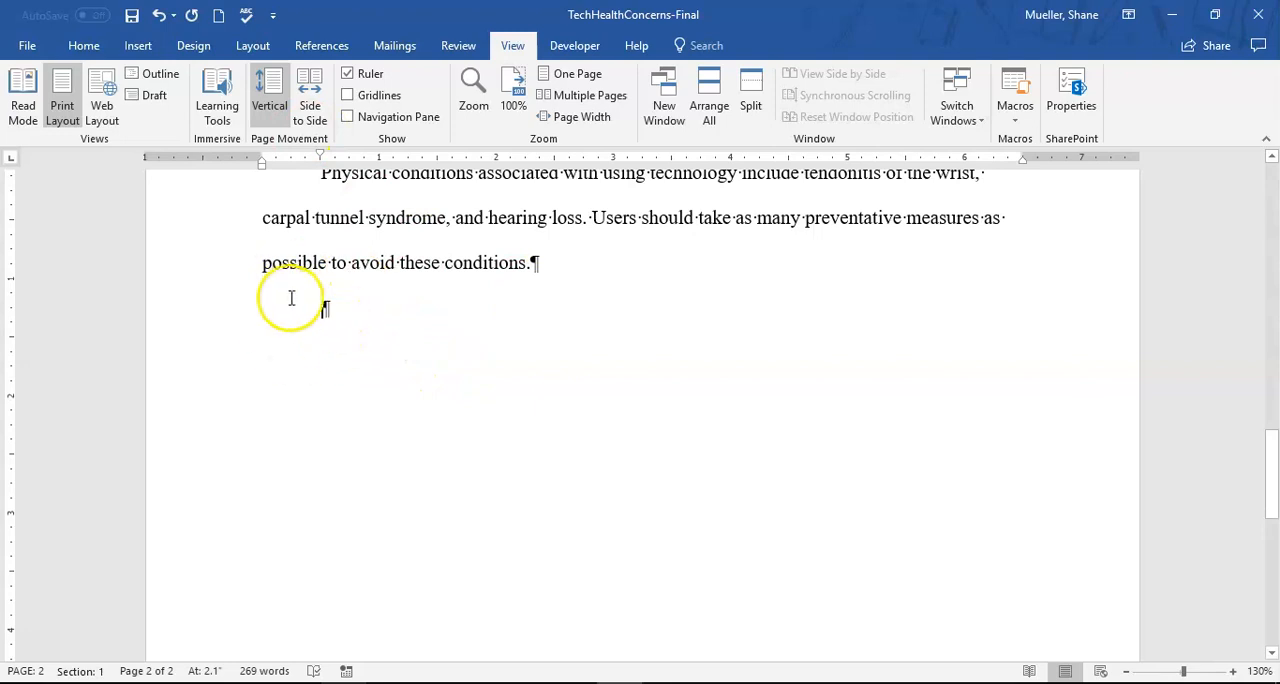
# - Open the AutoCorrect options from the proofing settings and examine the list of misspellings replaced during typing
pyautogui.click(27, 47)
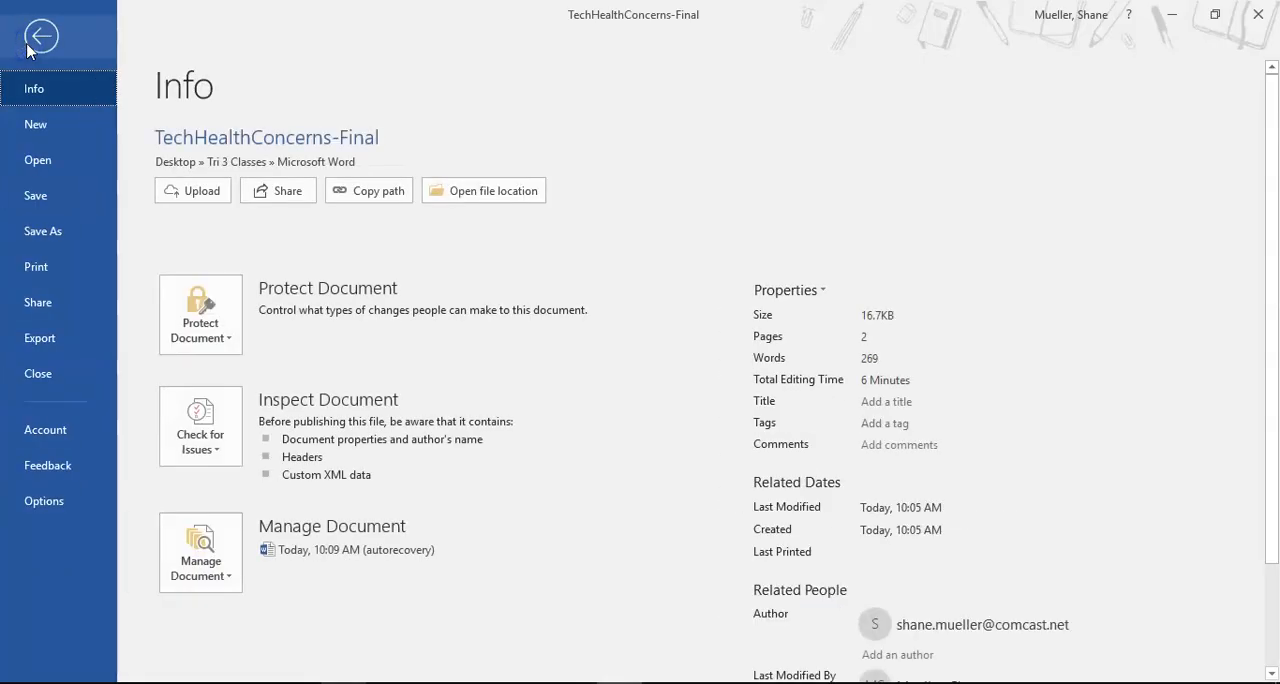
pyautogui.click(54, 518)
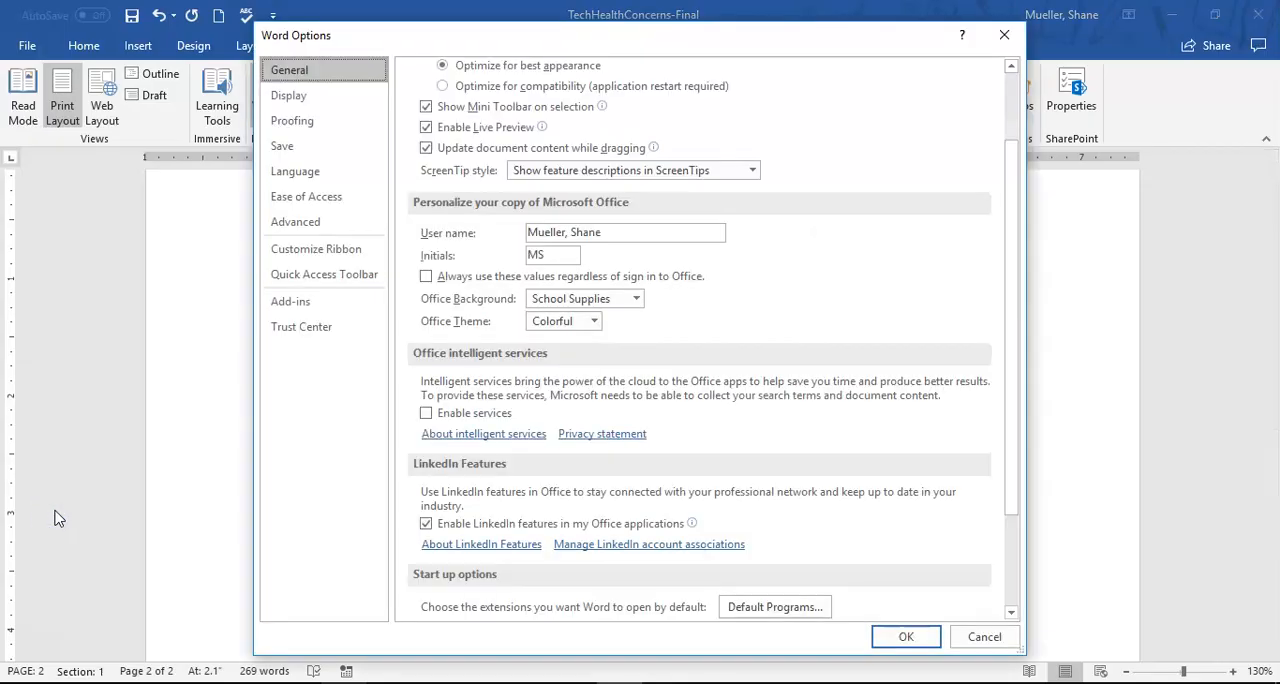
pyautogui.click(313, 124)
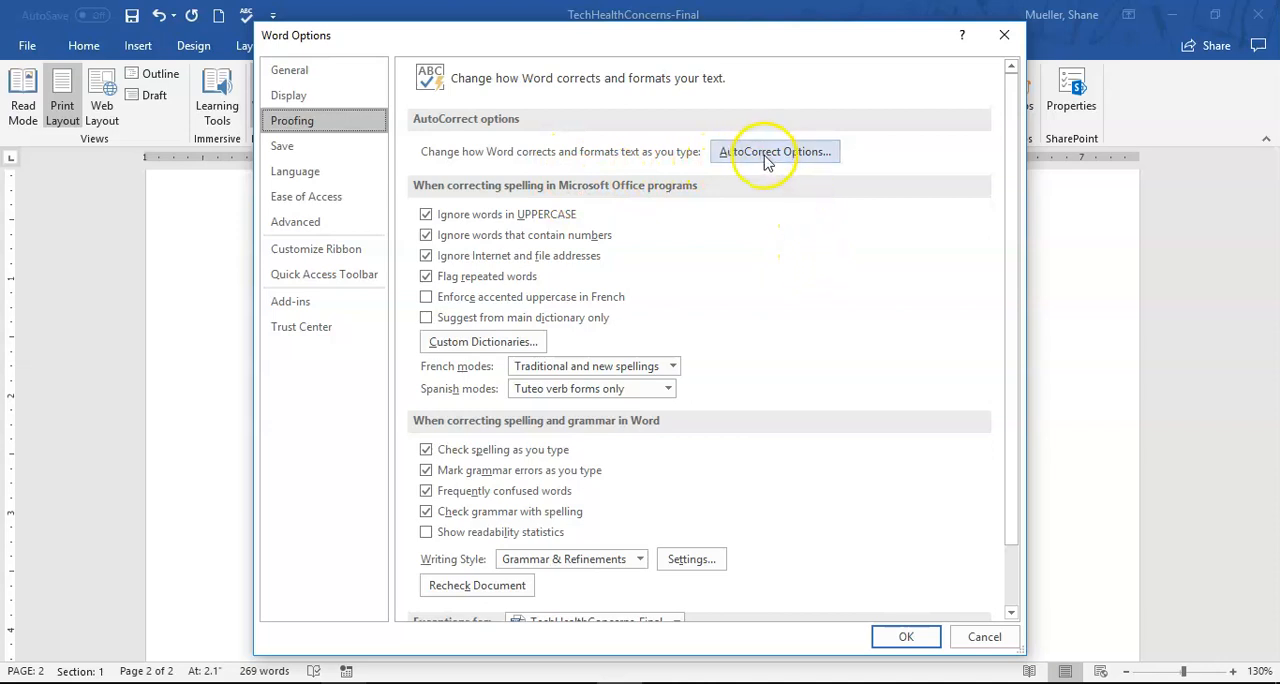
pyautogui.click(802, 151)
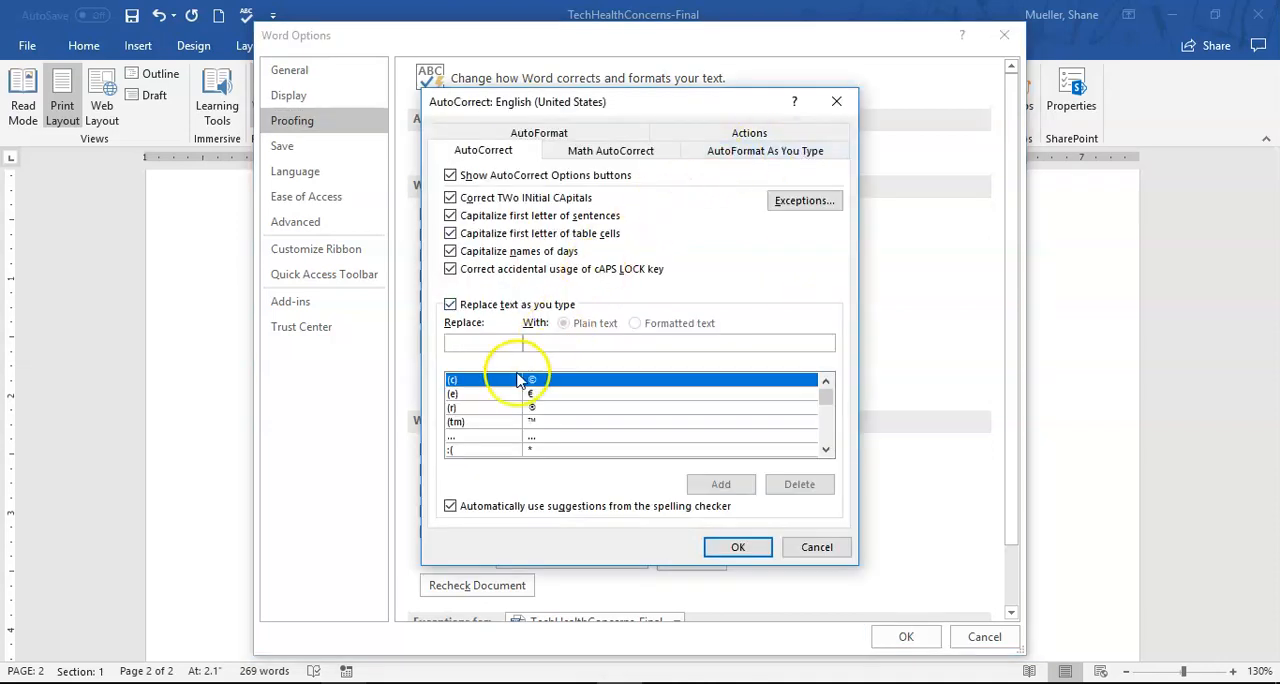
pyautogui.click(826, 450)
pyautogui.click(826, 450)
pyautogui.click(826, 450)
pyautogui.click(826, 450)
pyautogui.click(826, 450)
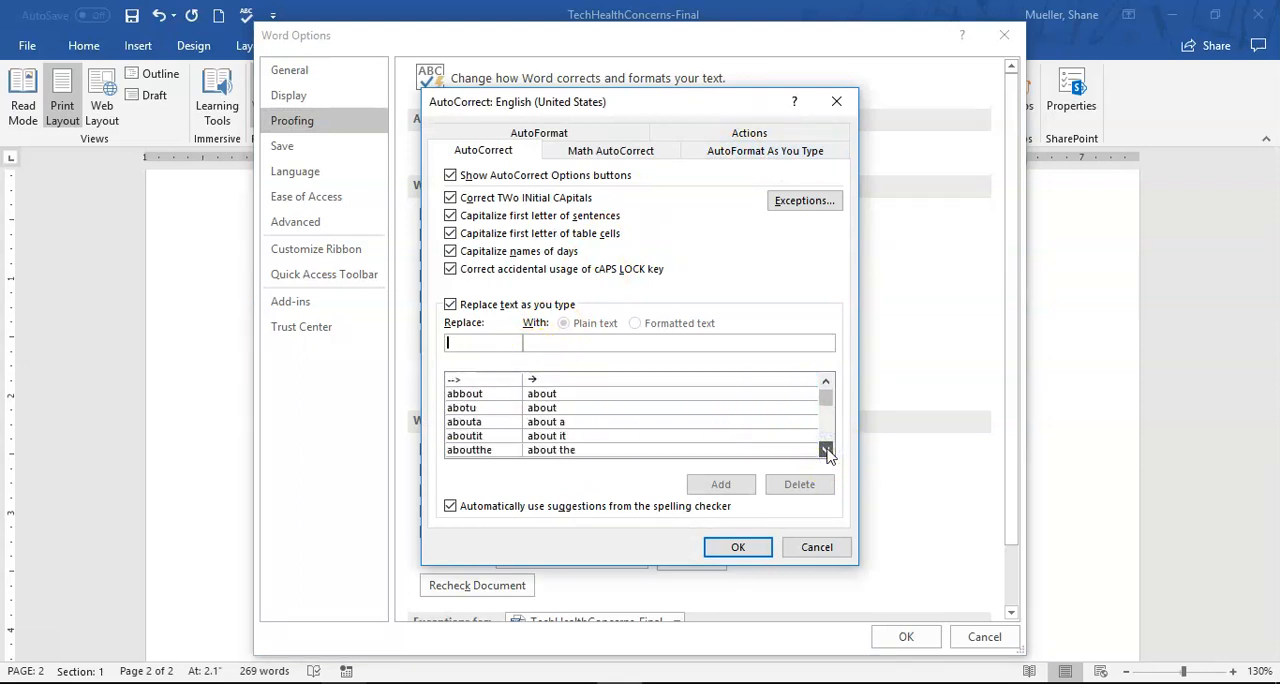
pyautogui.click(826, 450)
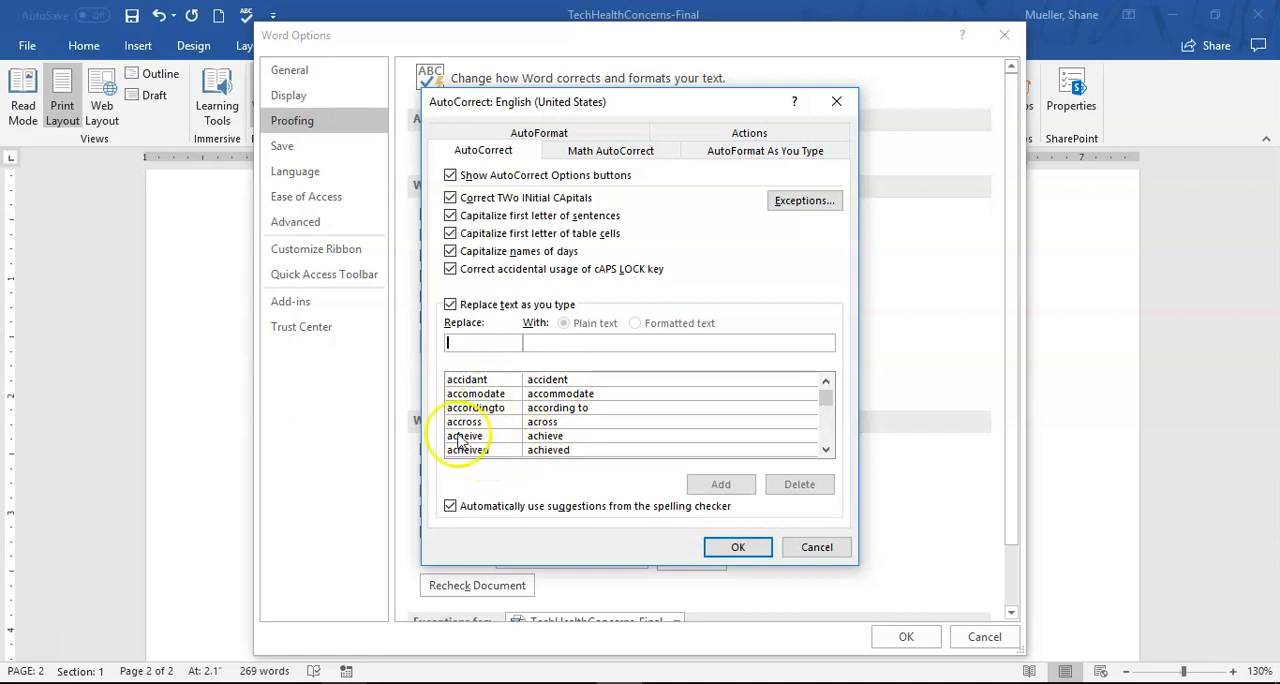
# - Find the AutoCorrect entry that replaces "cna" with "can" in the replacement list and select it
pyautogui.click(829, 451)
pyautogui.click(829, 451)
pyautogui.moveTo(829, 404)
pyautogui.mouseDown()
pyautogui.moveTo(829, 423)
pyautogui.moveTo(826, 401)
pyautogui.mouseUp()
pyautogui.click(826, 384)
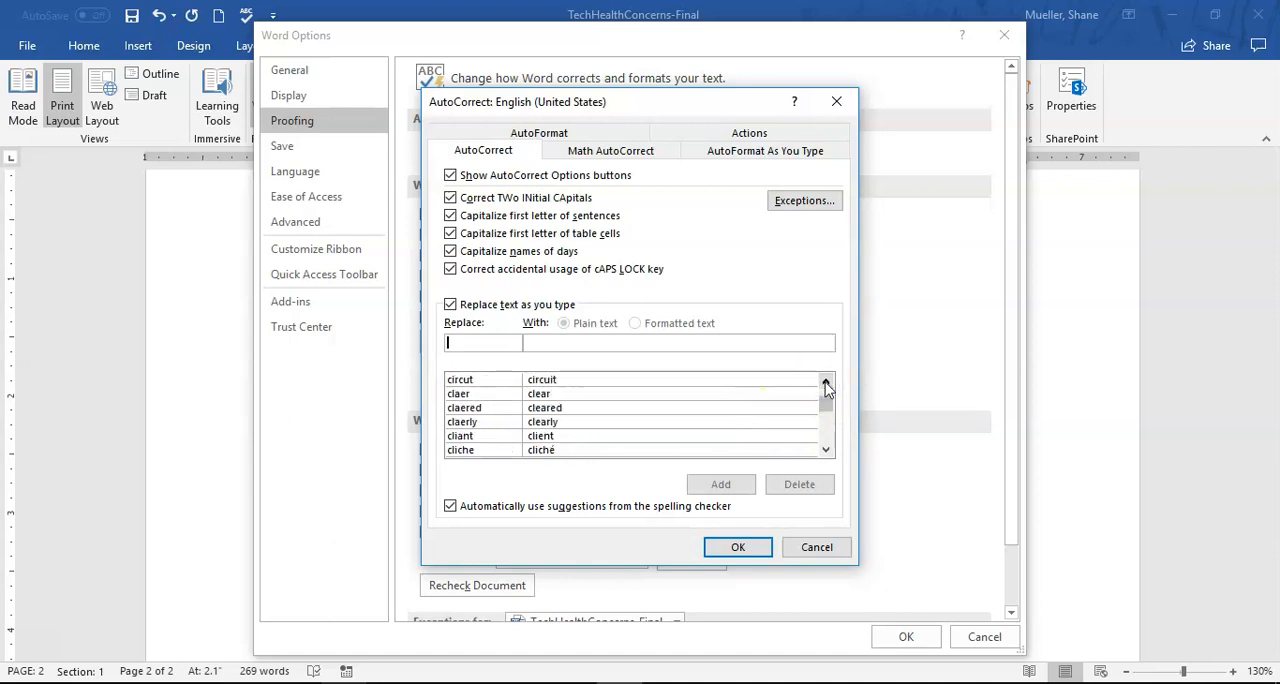
pyautogui.click(824, 450)
pyautogui.click(824, 450)
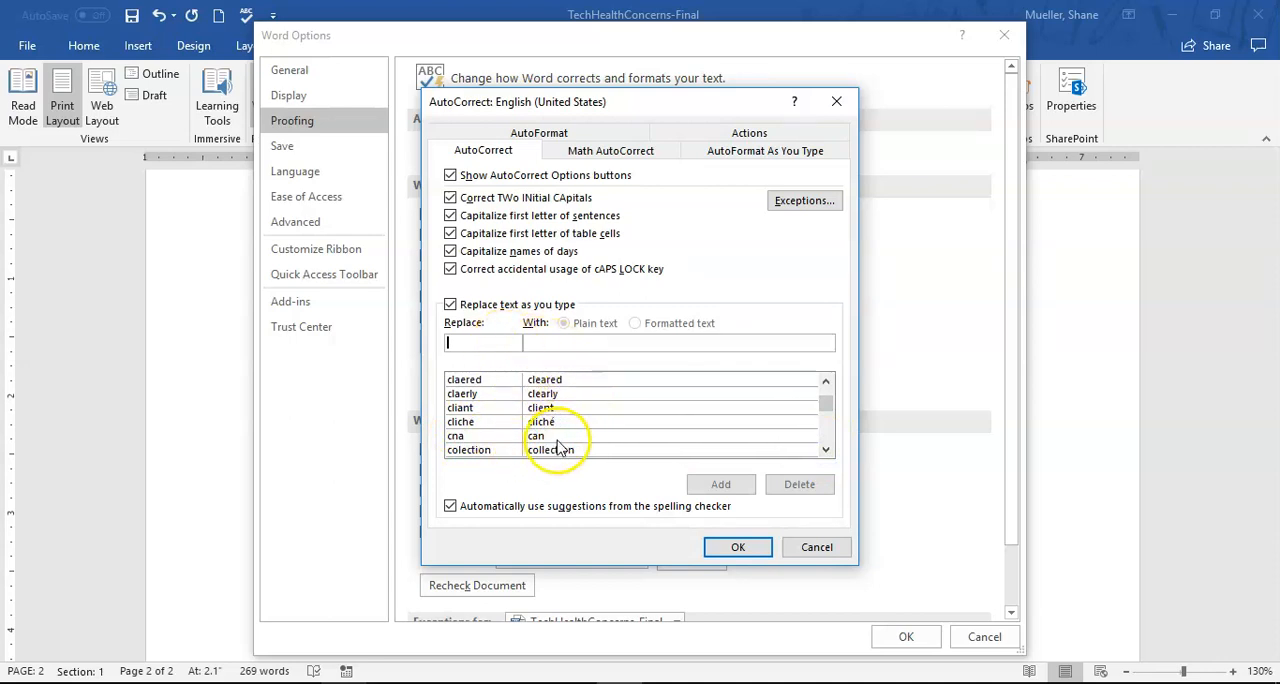
pyautogui.click(470, 436)
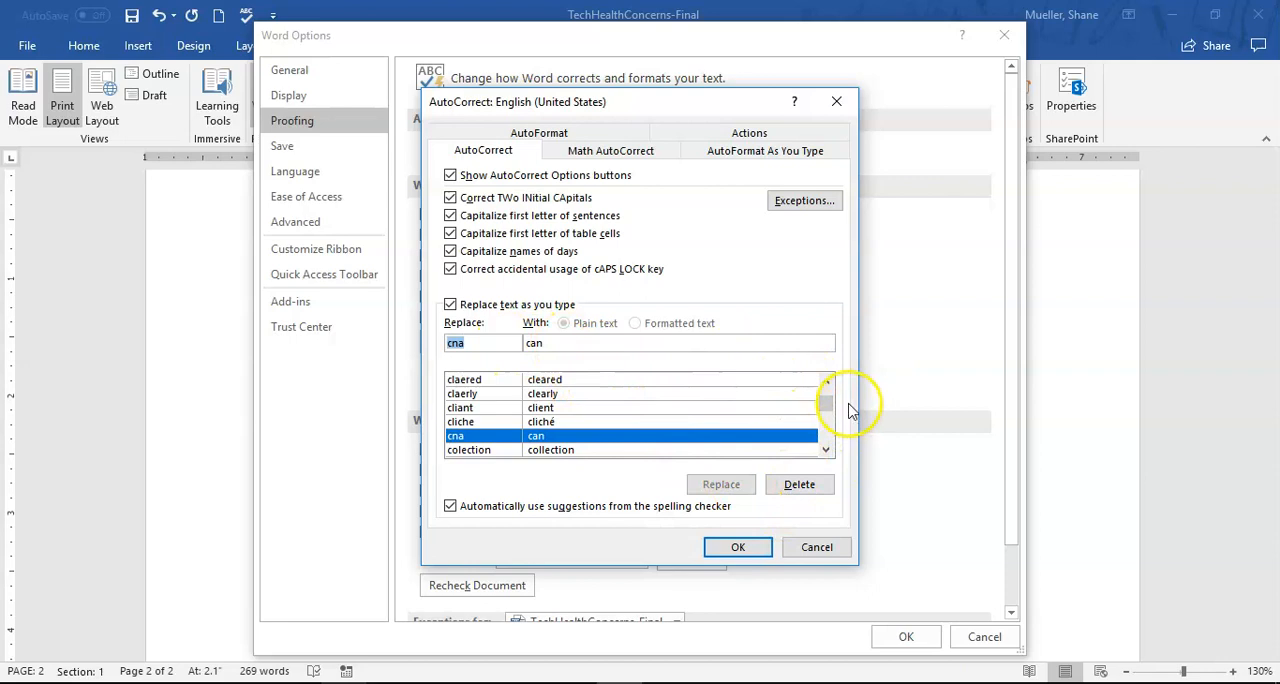
# - Examine the other AutoCorrect replacements, from the symbol entries at the start of the list to the misspellings beginning with s
pyautogui.moveTo(829, 410); pyautogui.dragTo(826, 391)
pyautogui.click(493, 347)
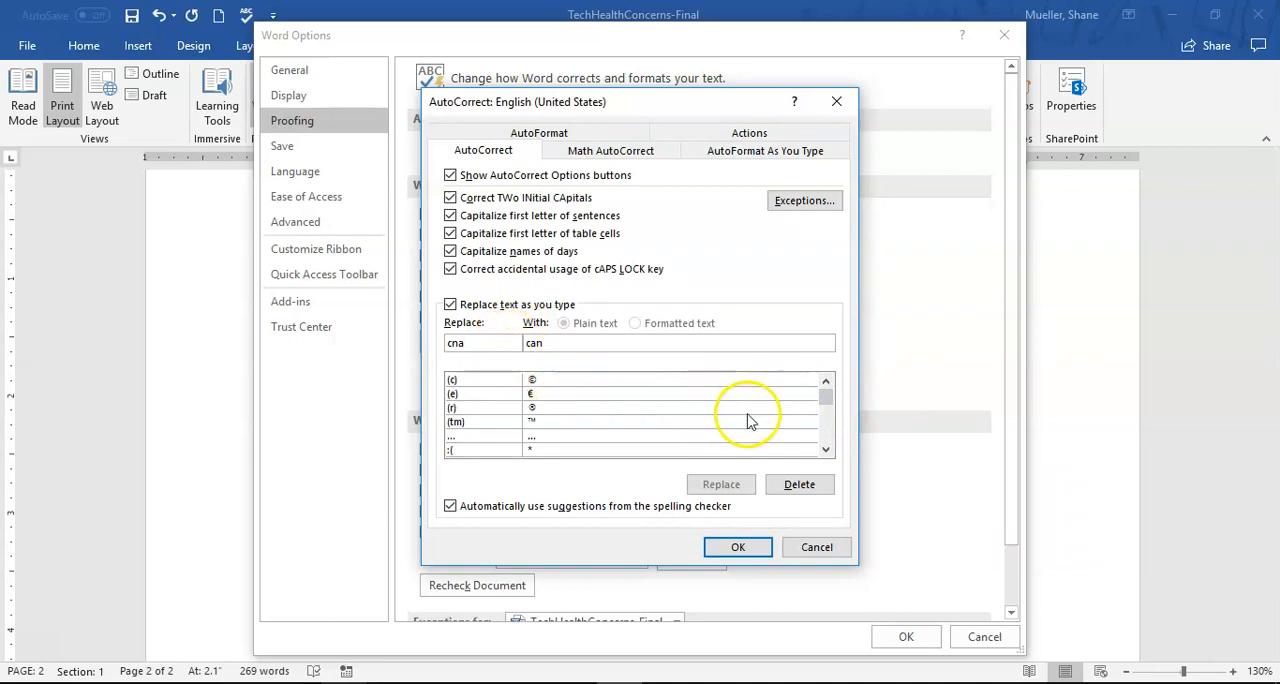
pyautogui.moveTo(826, 398); pyautogui.dragTo(826, 430)
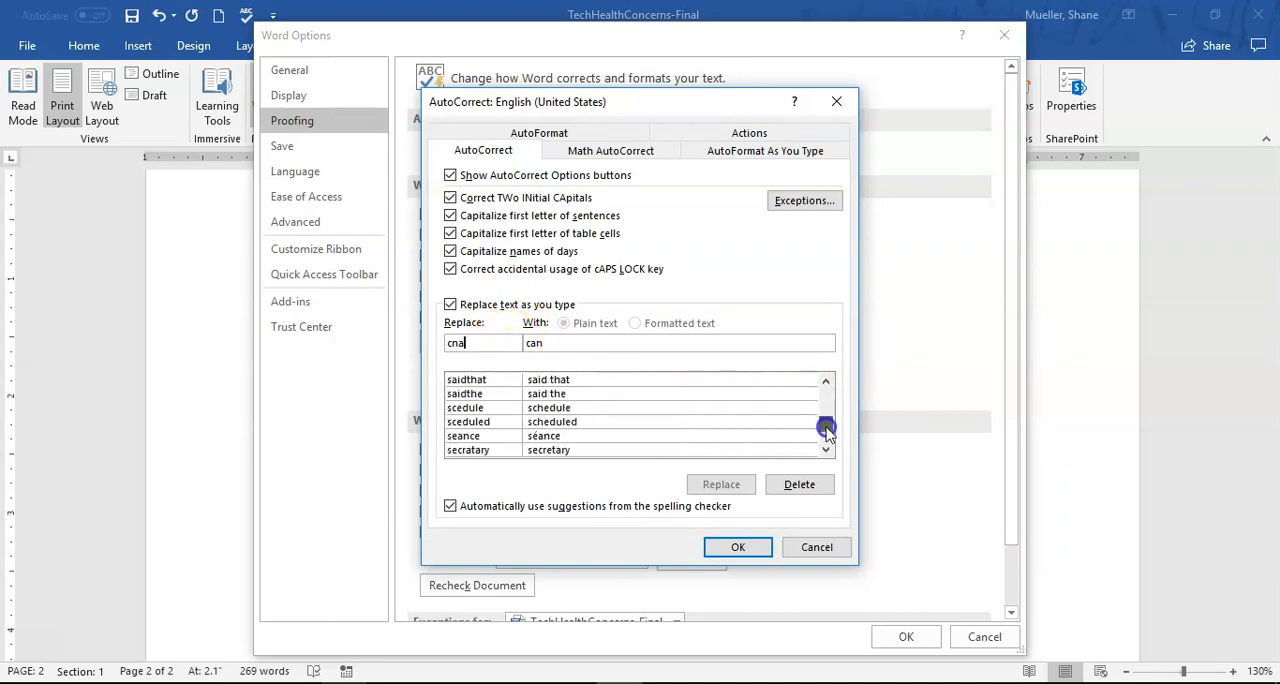
pyautogui.click(826, 449)
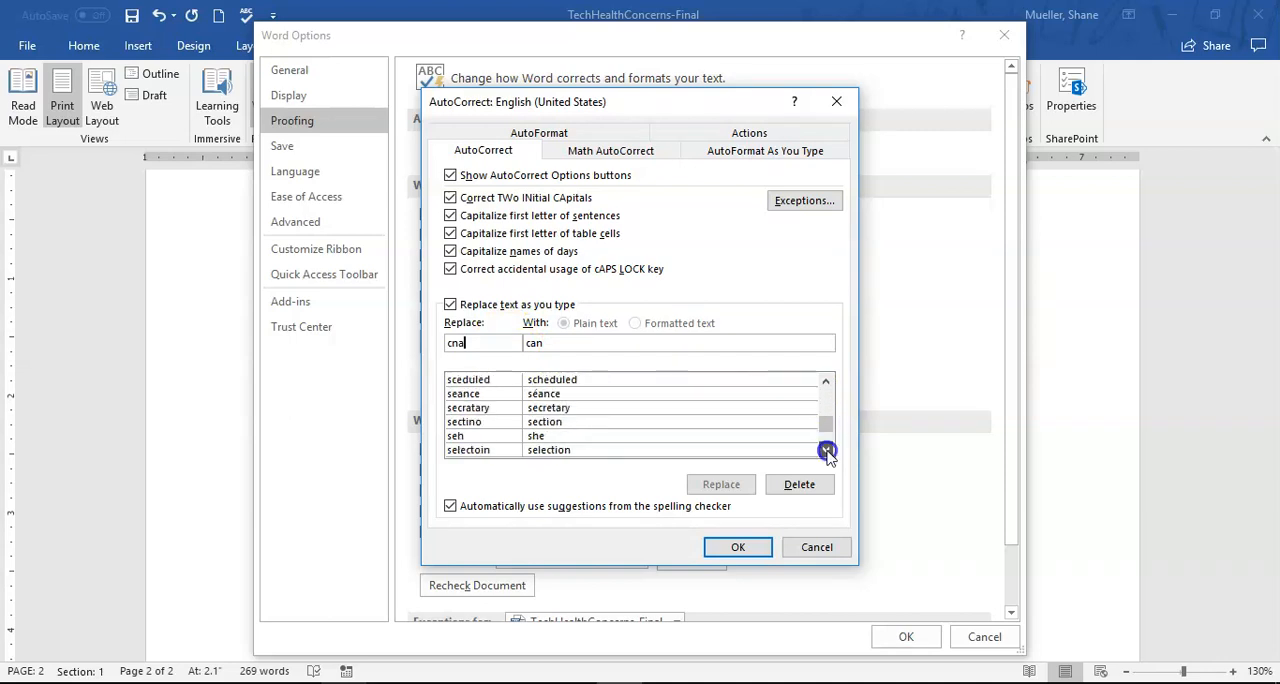
pyautogui.moveTo(827, 451); pyautogui.dragTo(827, 451)
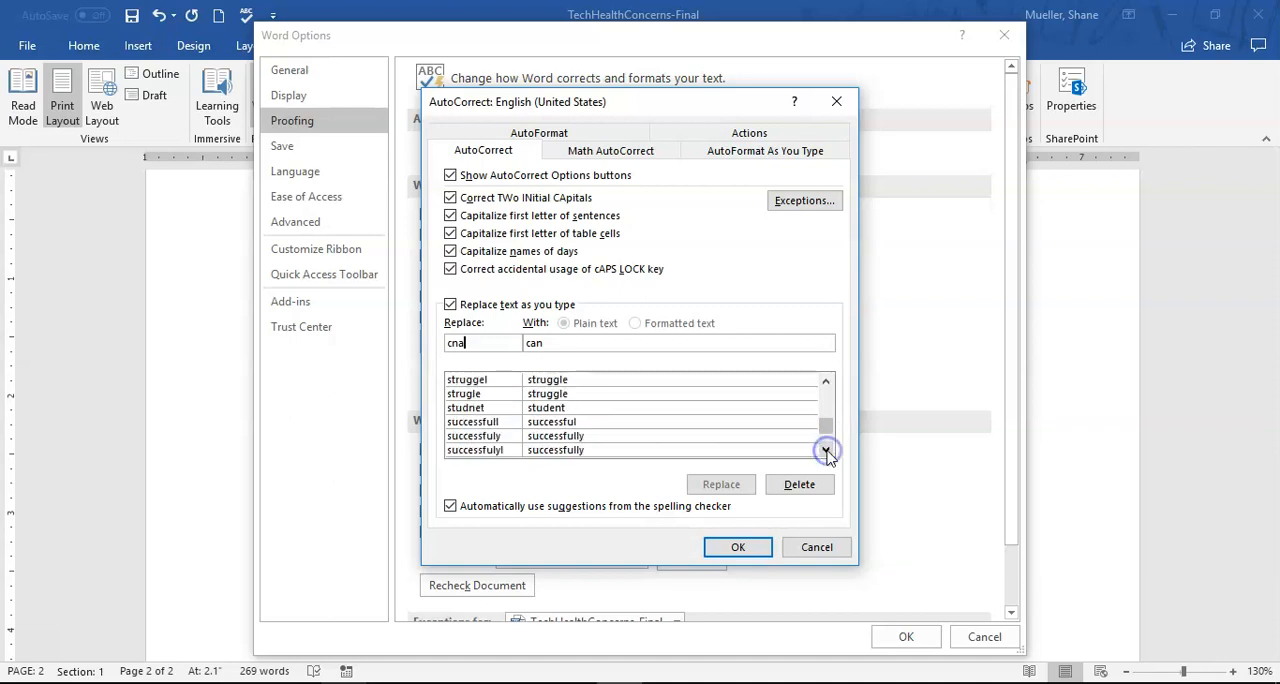
pyautogui.moveTo(826, 388); pyautogui.dragTo(826, 388)
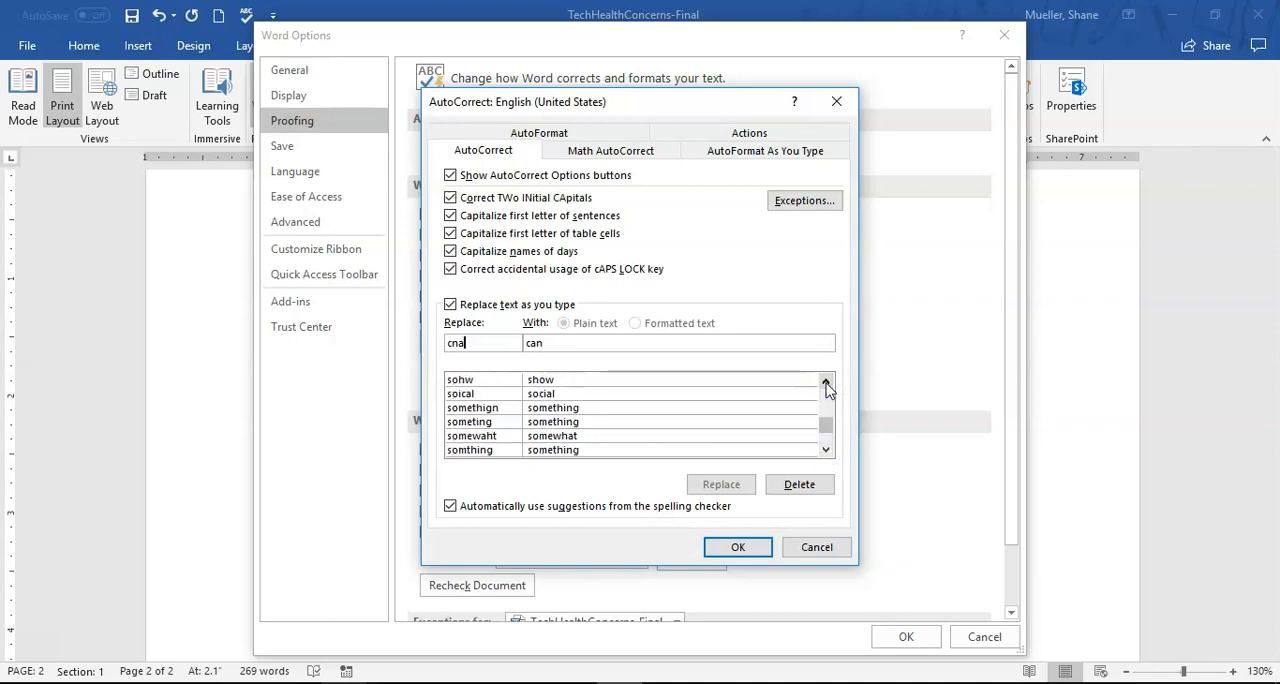
pyautogui.moveTo(826, 424); pyautogui.dragTo(826, 366)
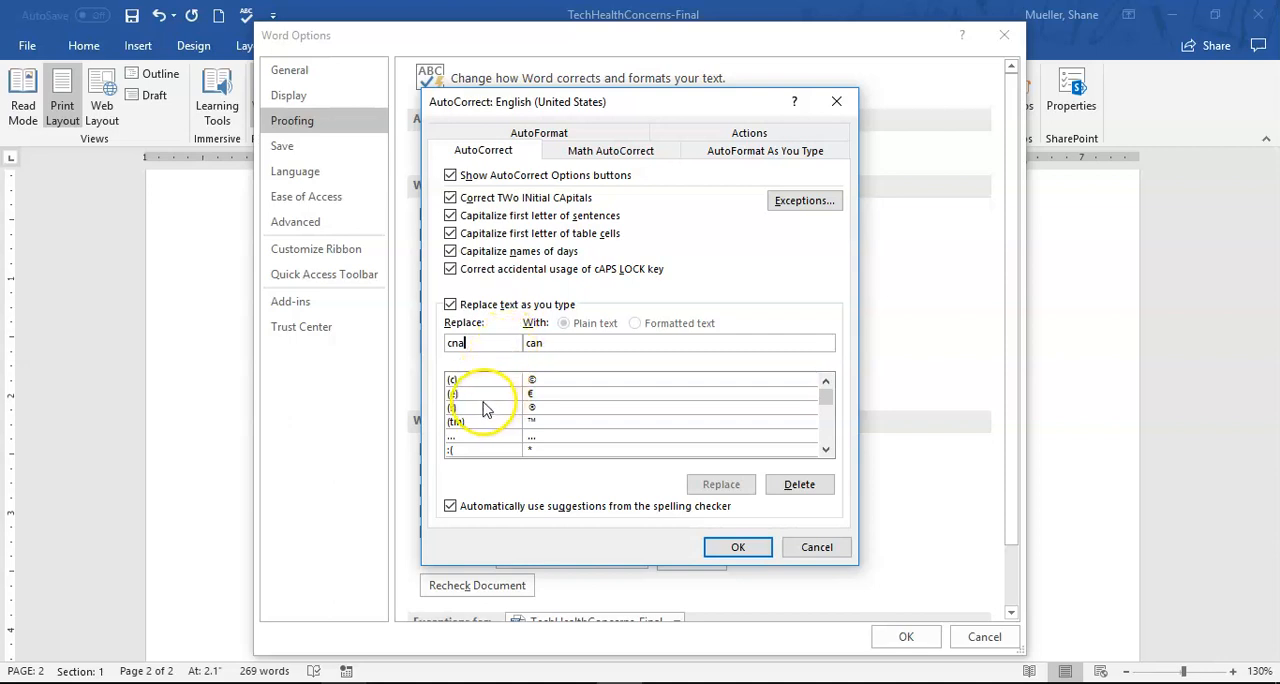
# - Enter the person's name as the replacement text for "cna"
pyautogui.doubleClick(533, 343)
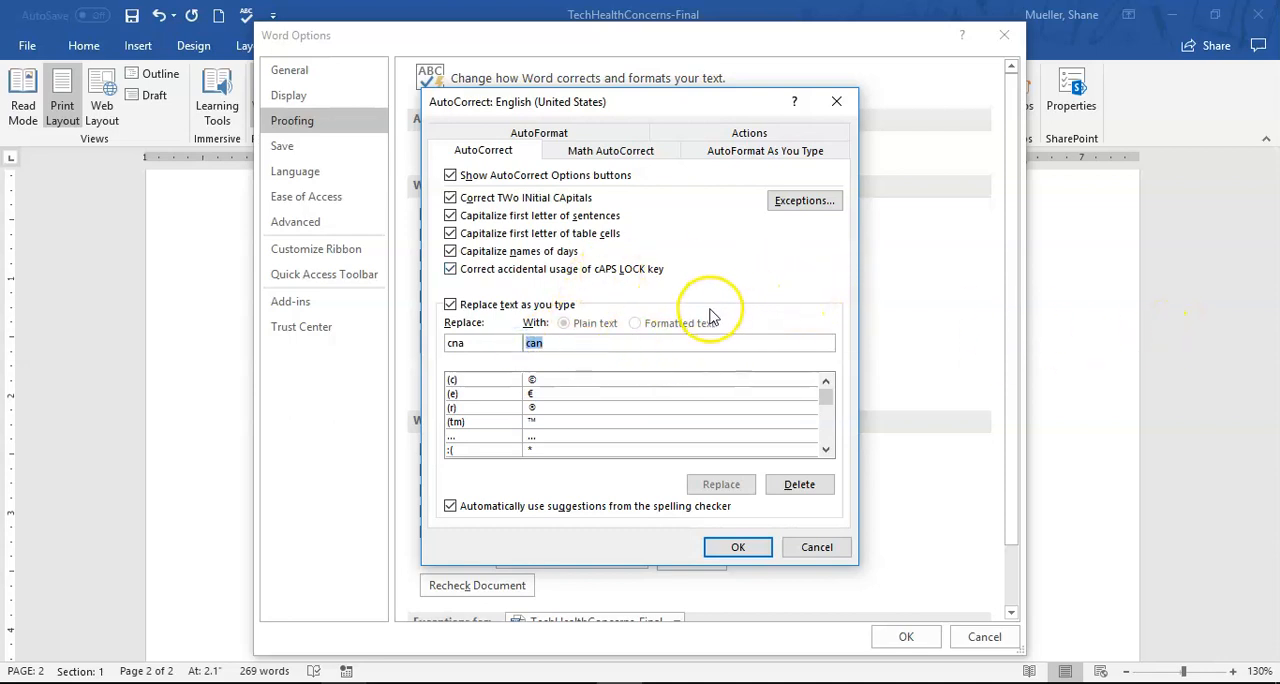
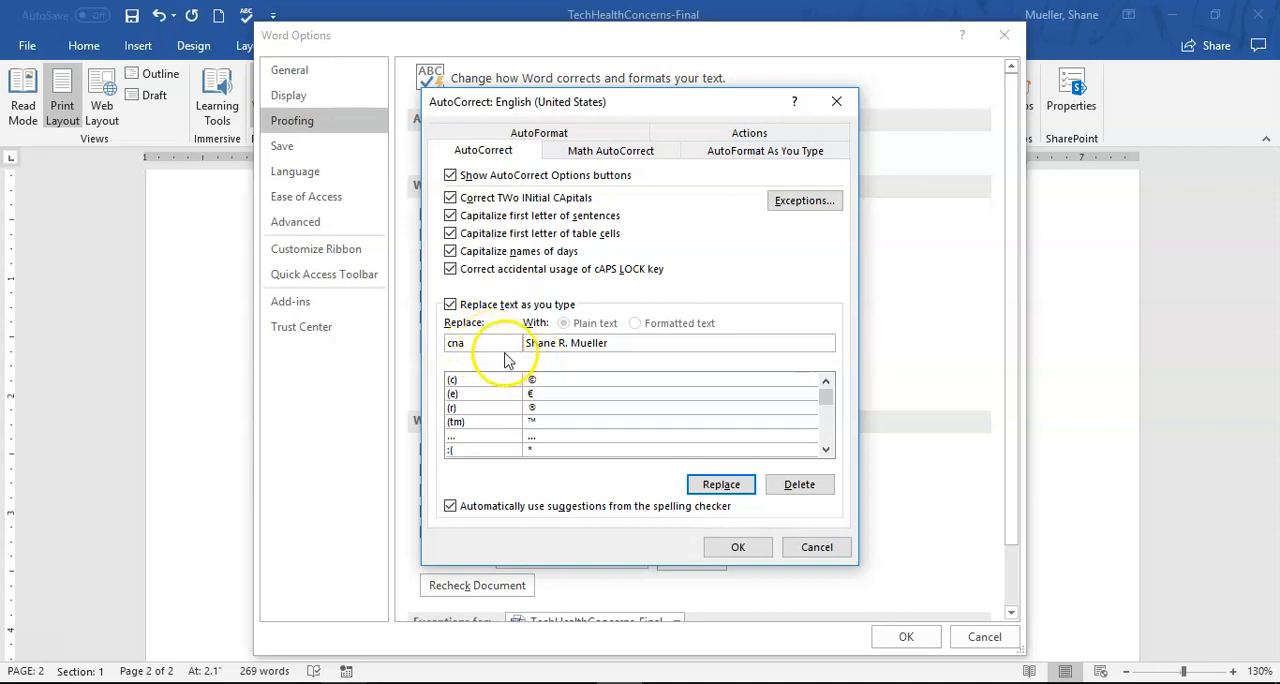
# - Add an AutoCorrect entry that replaces "srm" with the person's full name and accept the proofing options
pyautogui.click(491, 345)
pyautogui.doubleClick(491, 345)
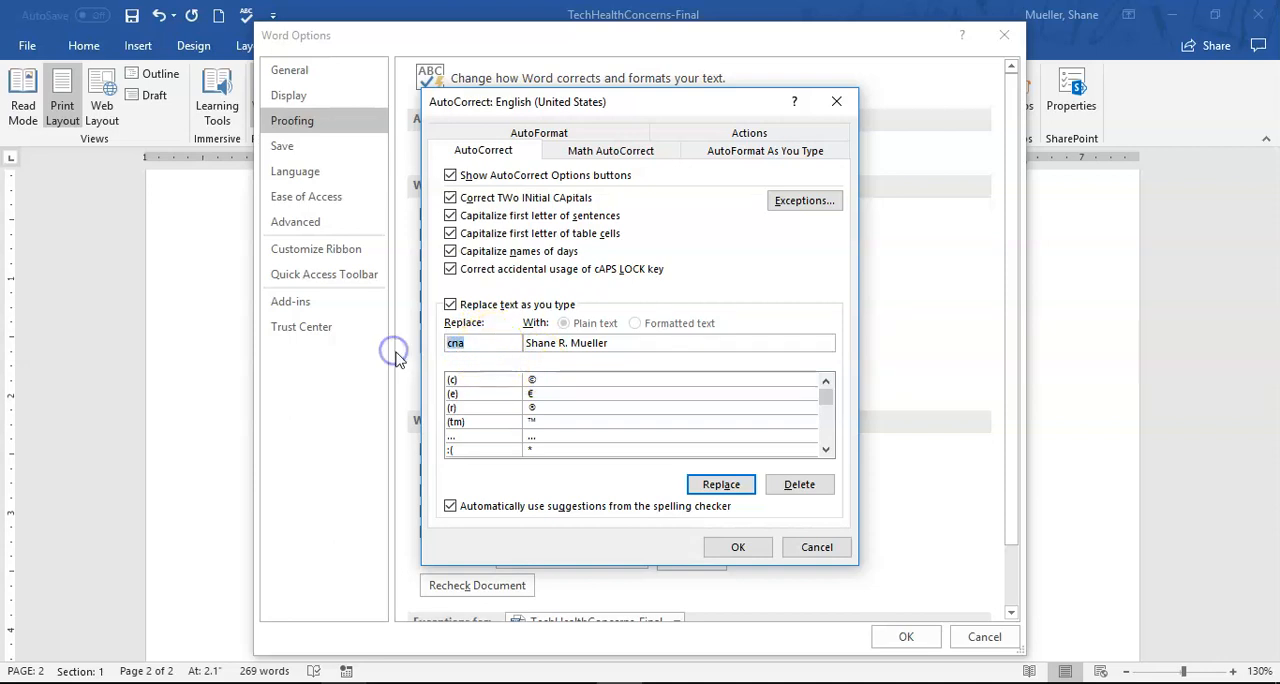
pyautogui.write('srm')
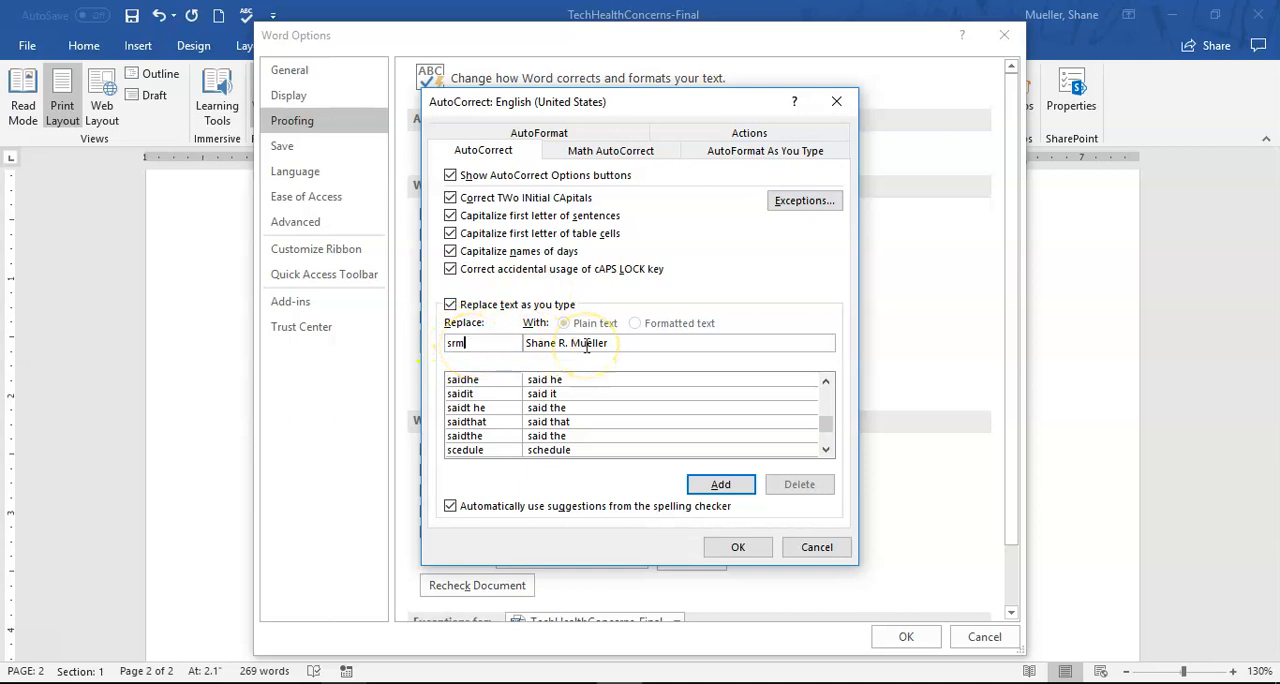
pyautogui.click(720, 484)
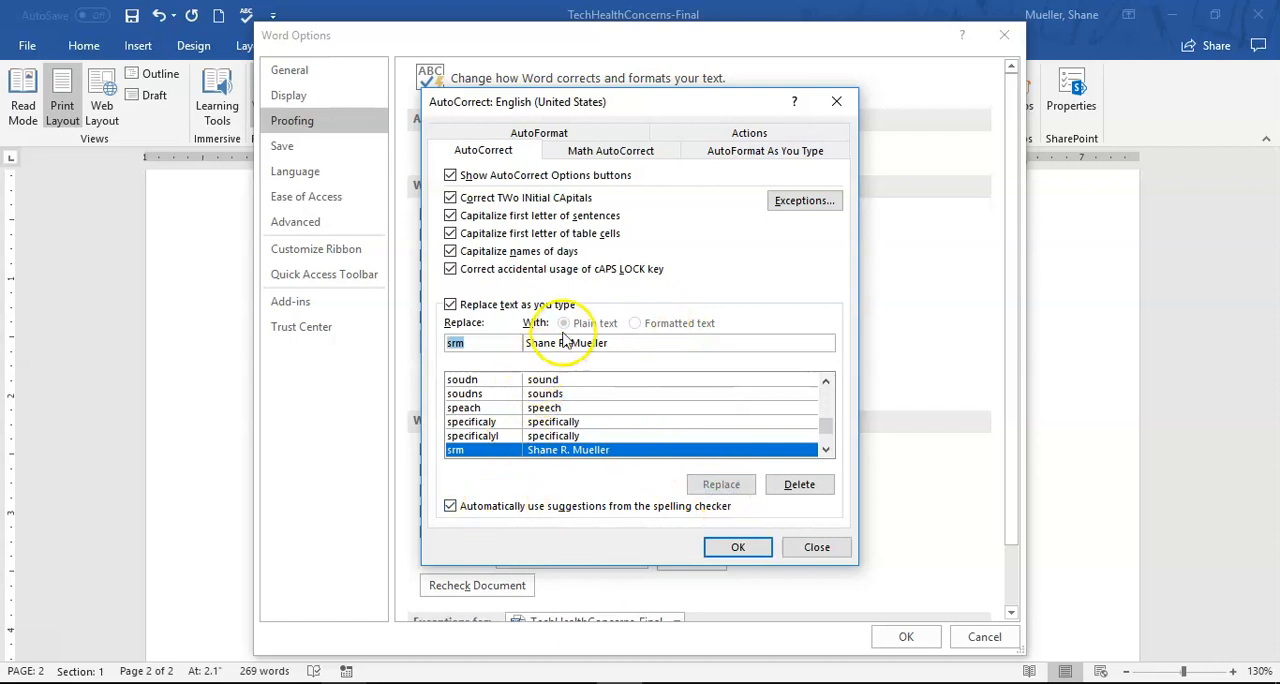
pyautogui.click(740, 548)
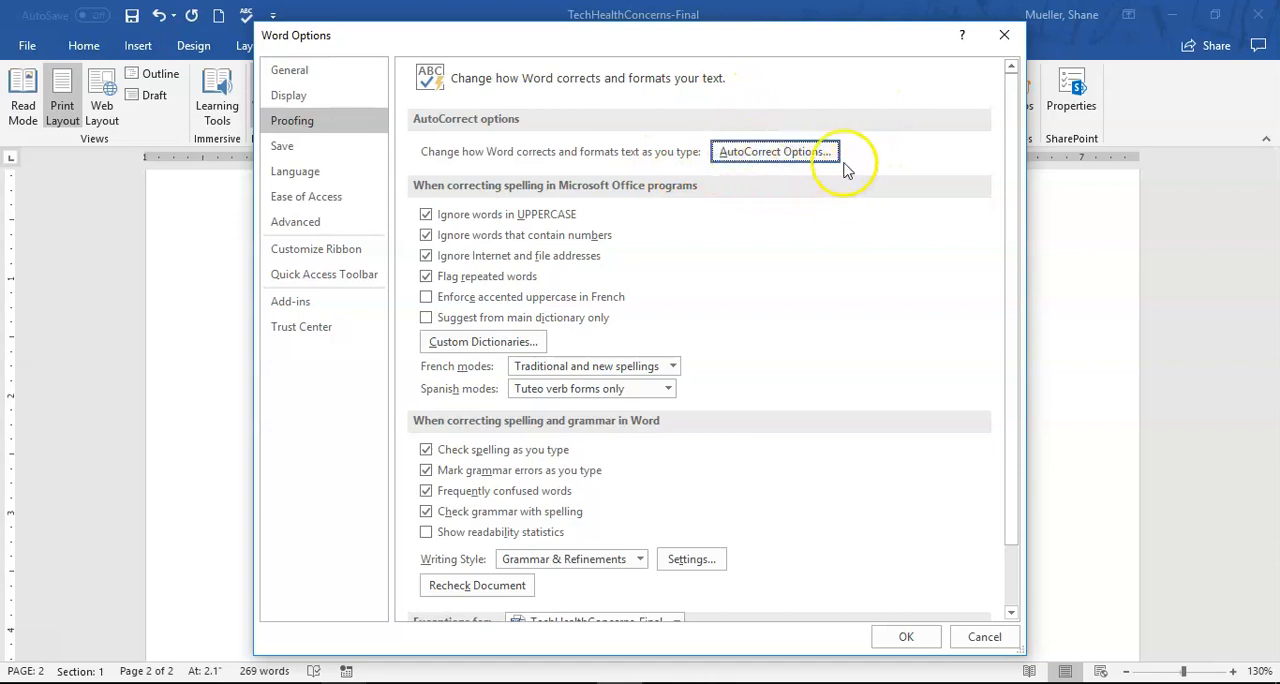
pyautogui.click(906, 637)
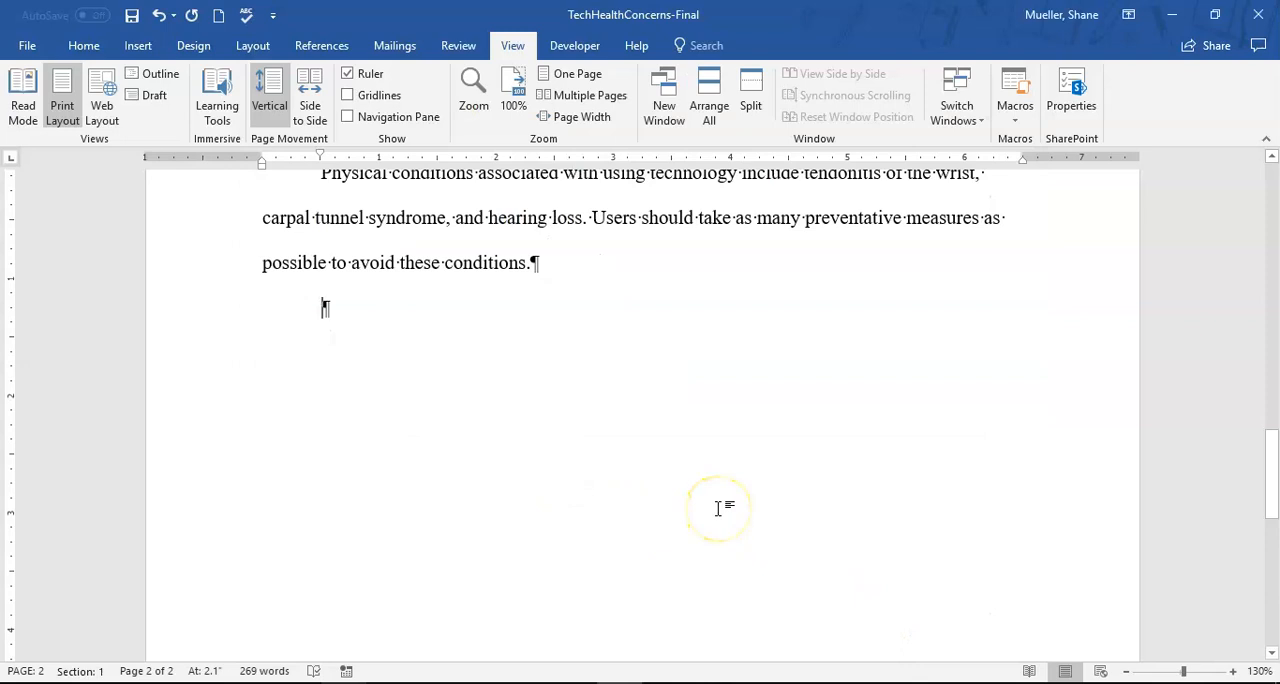
# - Test the "srm" AutoCorrect entry in the empty last paragraph, undo the automatic replacement and delete the text
pyautogui.write('srm')
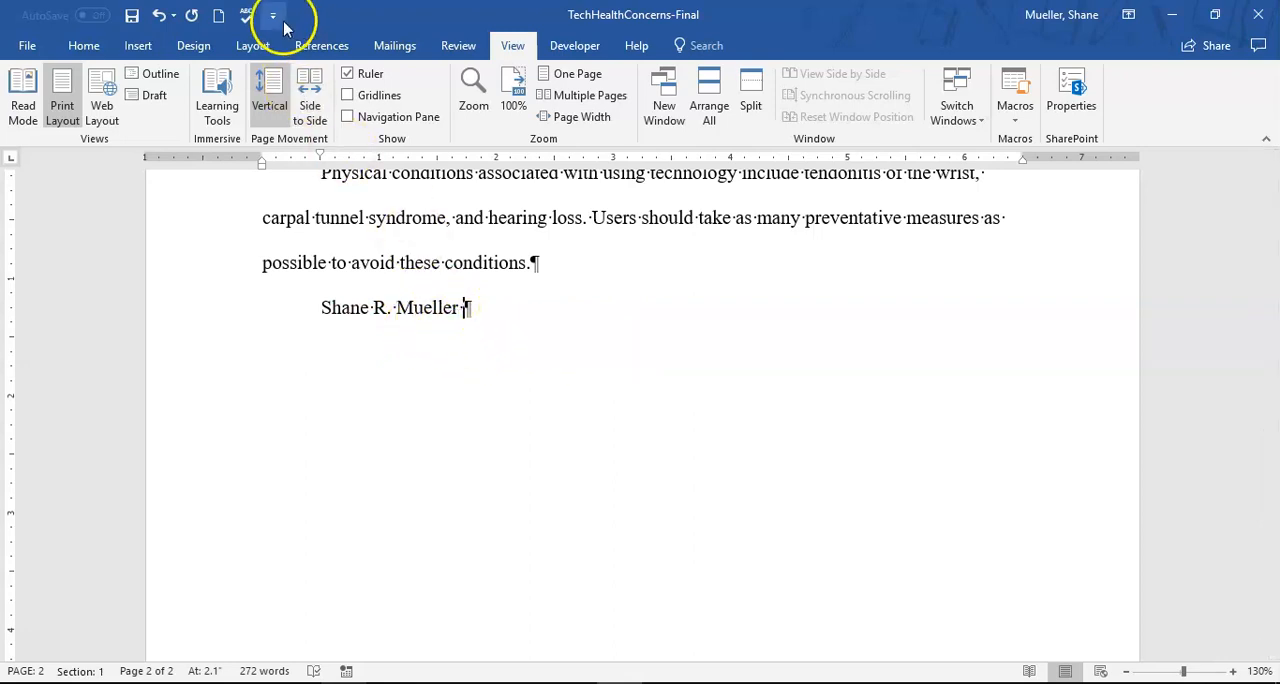
pyautogui.click(158, 15)
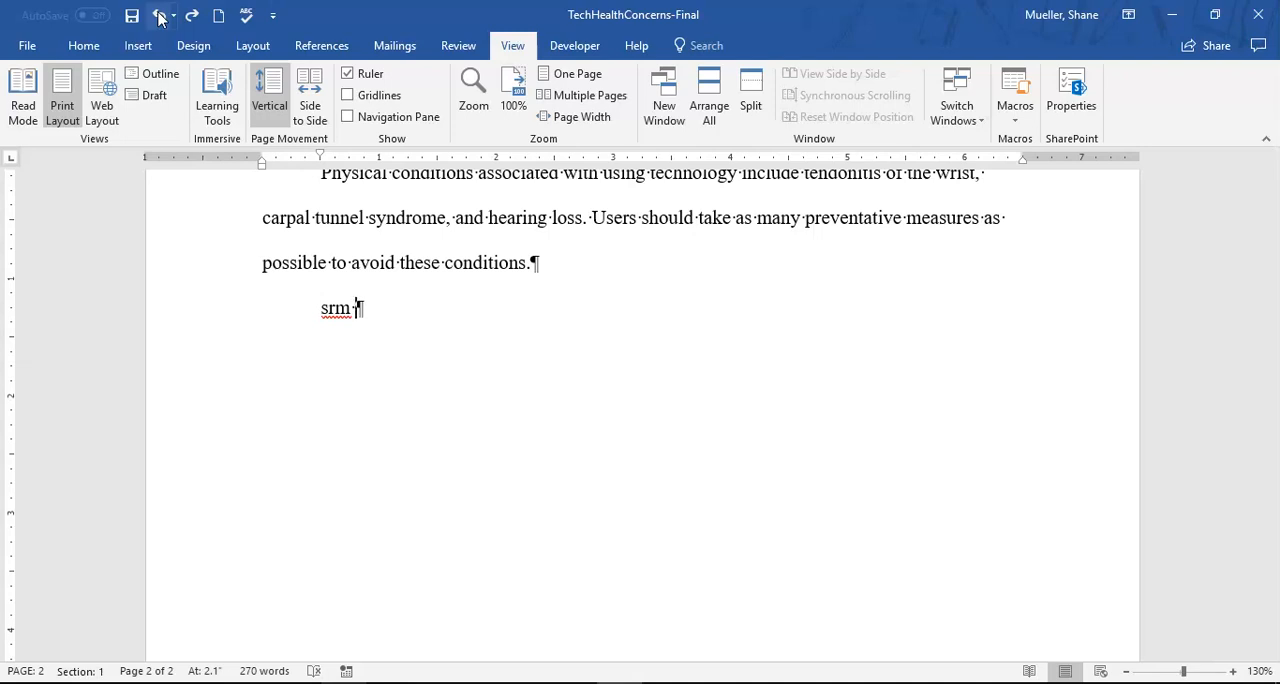
pyautogui.press('BackSpace')
pyautogui.press('BackSpace')
pyautogui.press('BackSpace')
pyautogui.press('BackSpace')
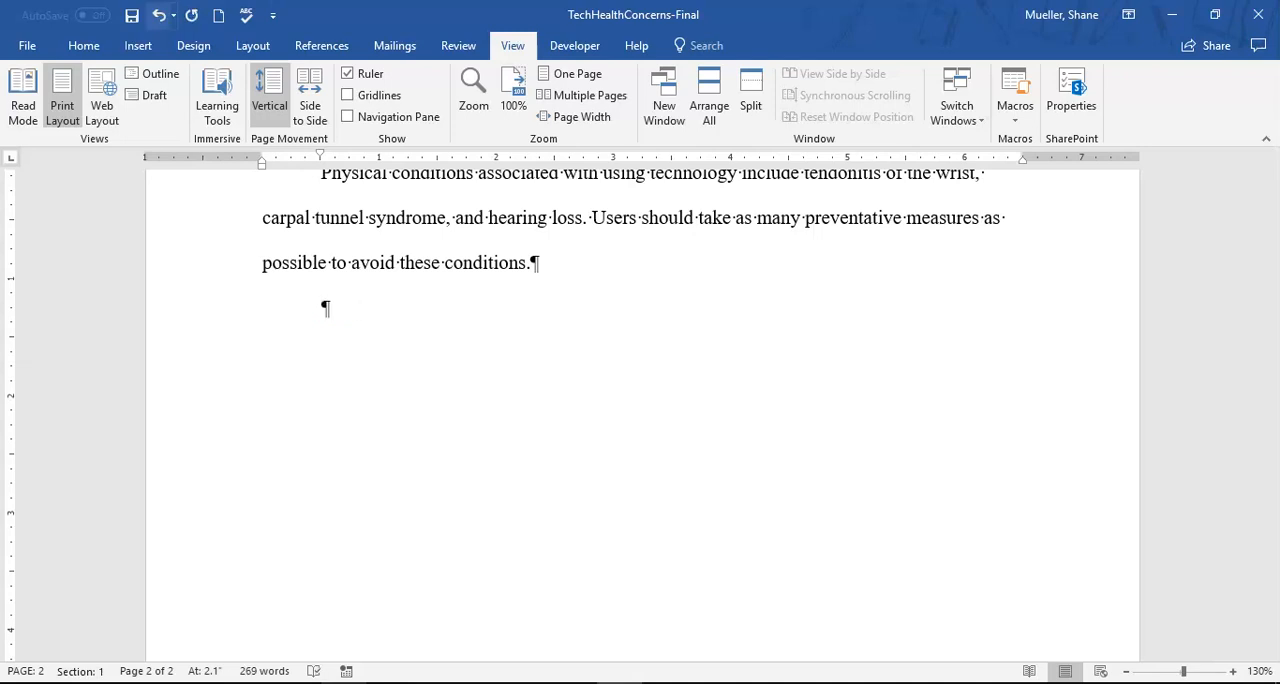
# - Enter "CNA" in the empty last paragraph, undo its automatic correction to "CAN" and delete the text
pyautogui.write('CAN')
pyautogui.click(160, 15)
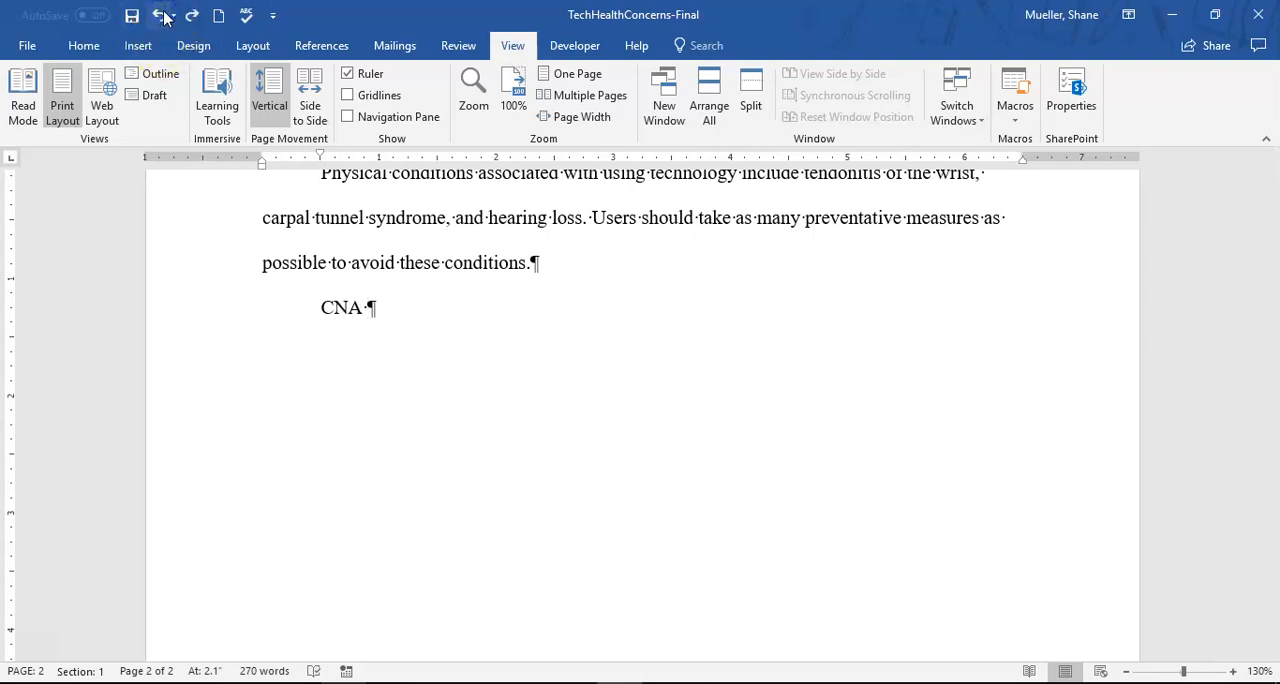
pyautogui.click(161, 16)
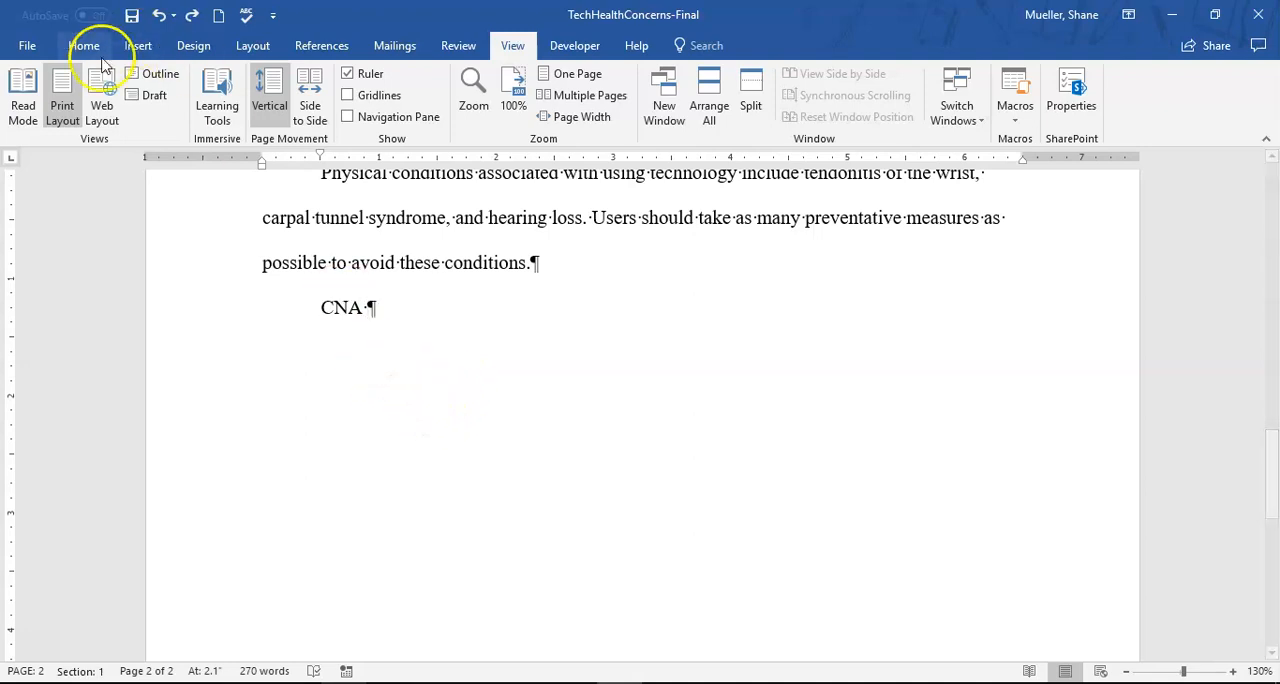
pyautogui.press('BackSpace')
pyautogui.press('BackSpace')
pyautogui.press('BackSpace')
pyautogui.press('BackSpace')
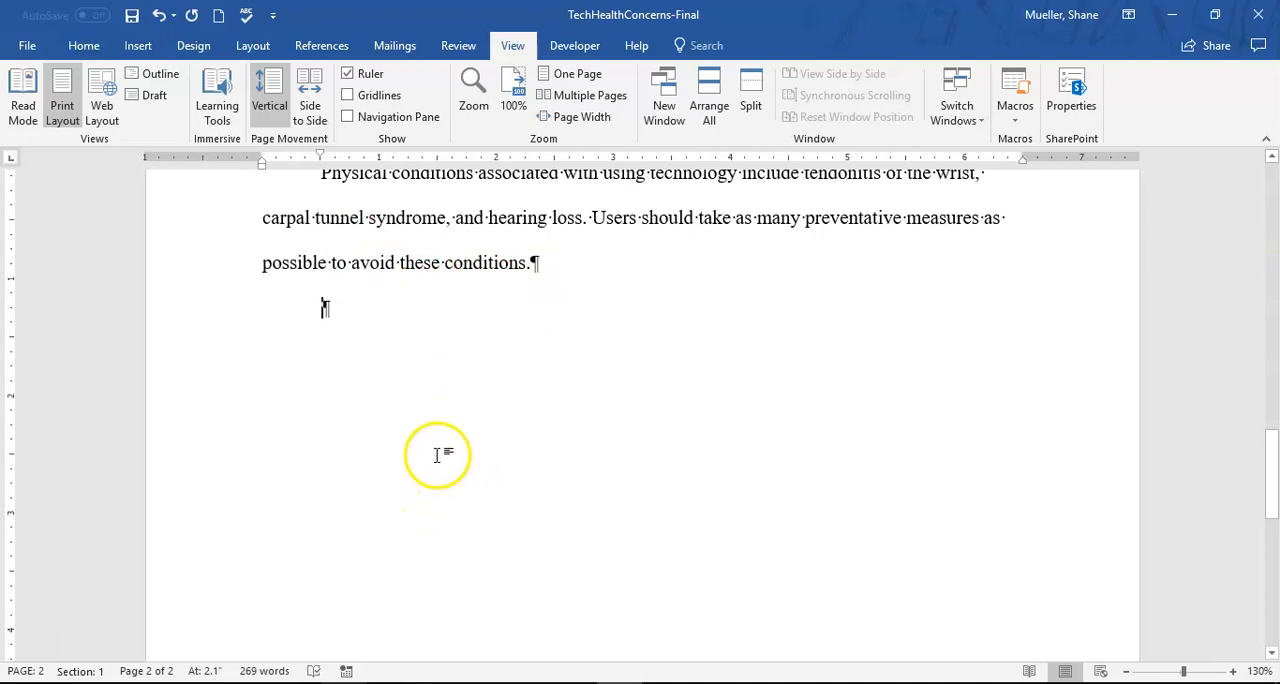
# - Look through the paper's heading, title and body paragraphs on both pages
pyautogui.scroll(3, 543, 409)
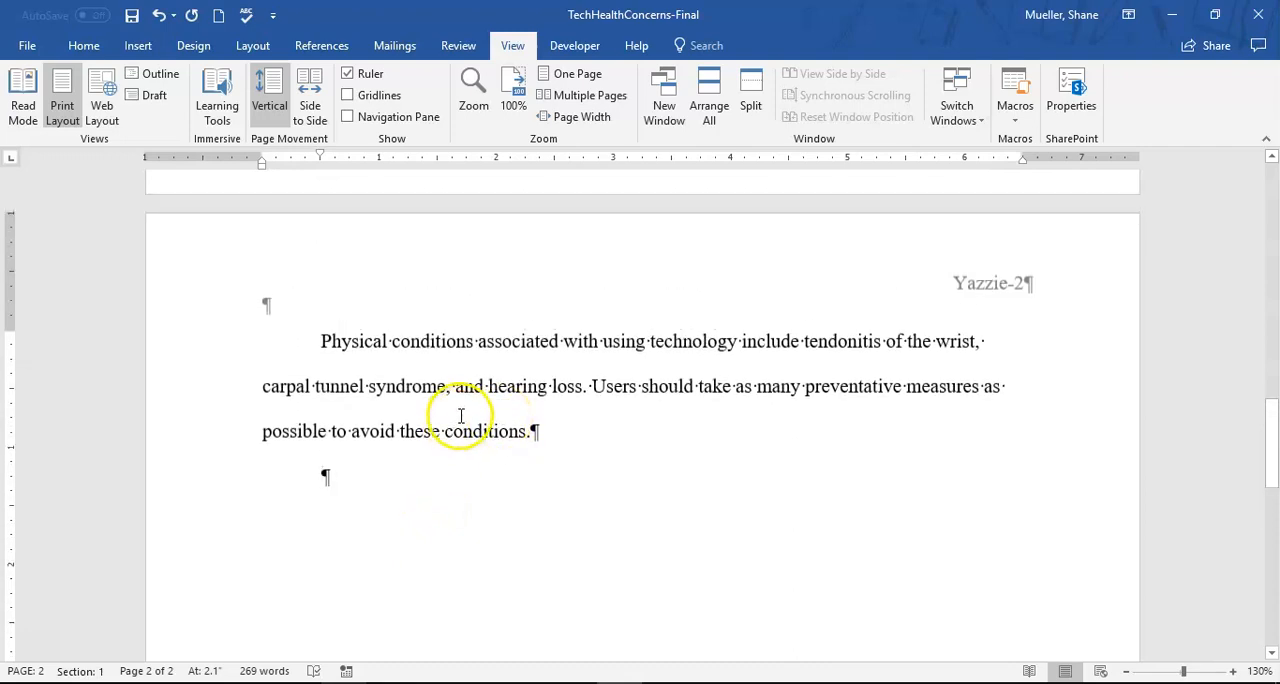
pyautogui.scroll(6, 571, 386)
pyautogui.scroll(9, 577, 389)
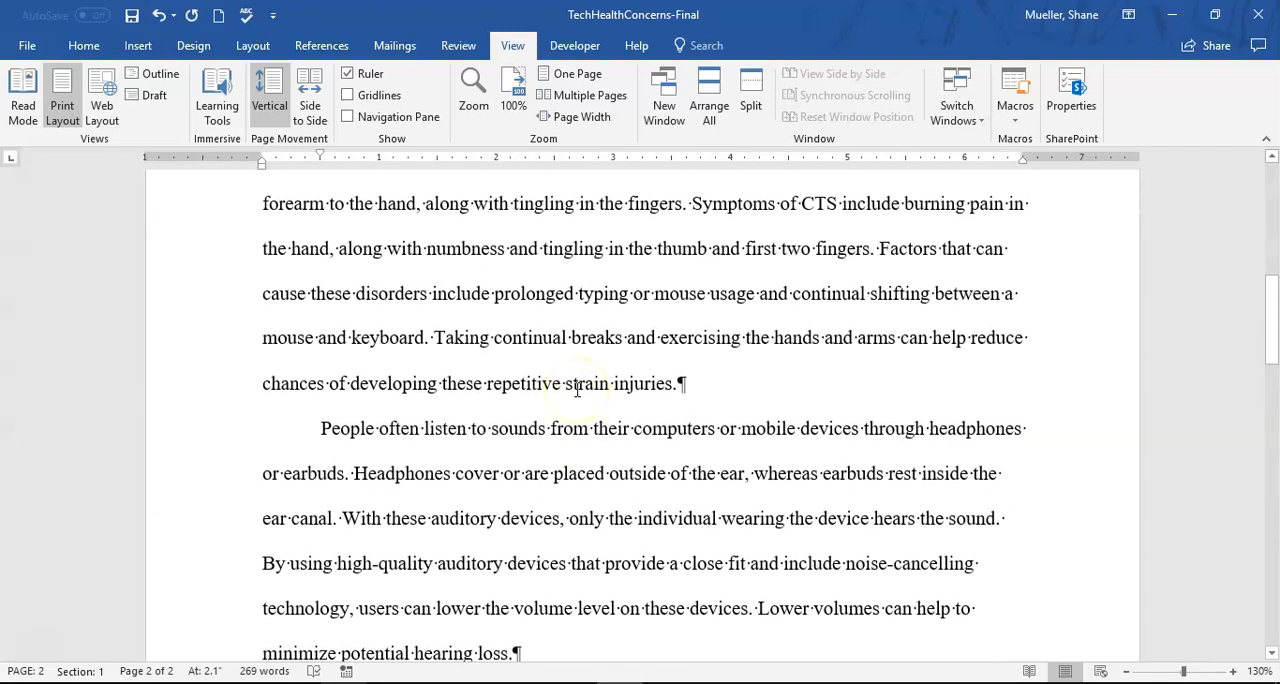
pyautogui.scroll(3, 577, 389)
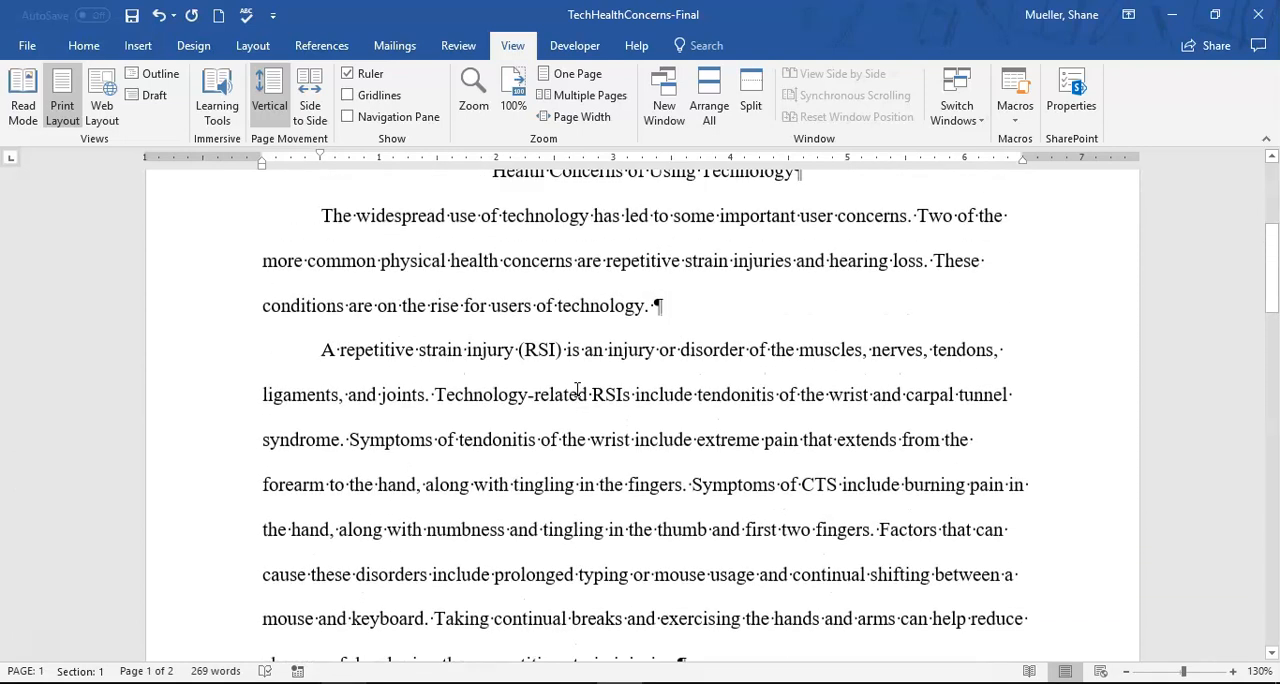
pyautogui.click(602, 398)
pyautogui.scroll(-1, 600, 395)
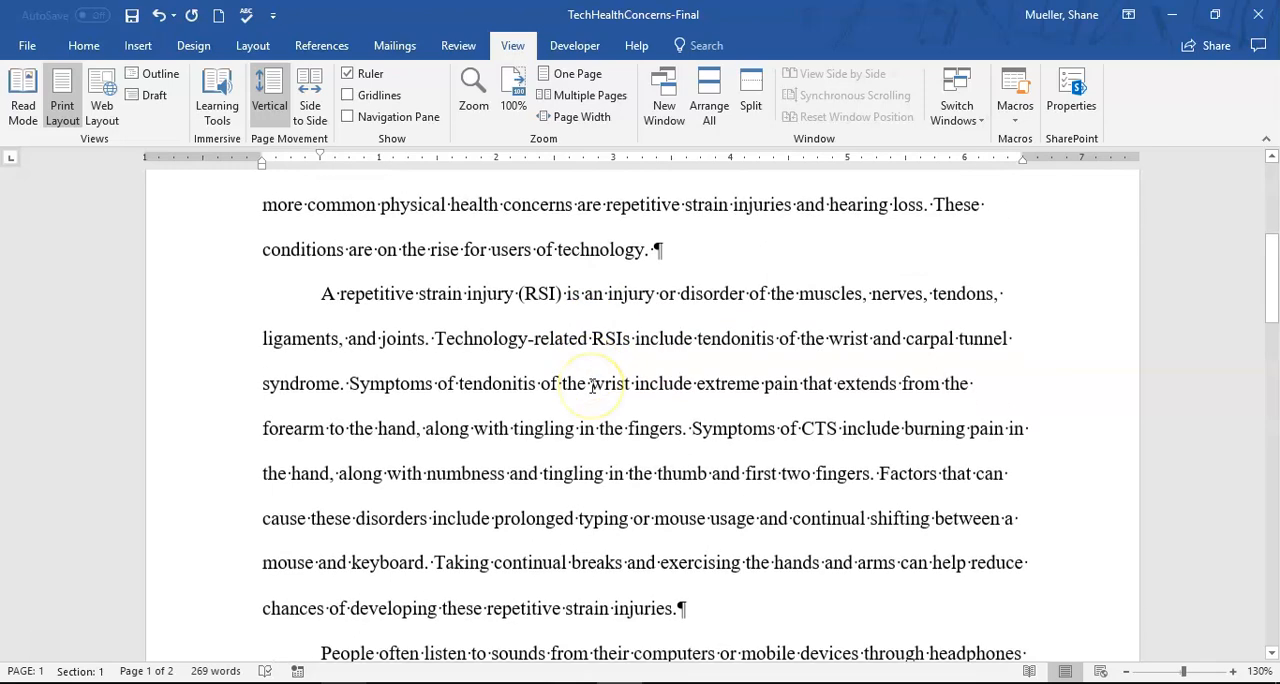
pyautogui.scroll(3, 592, 386)
pyautogui.scroll(-1, 592, 386)
pyautogui.scroll(3, 592, 386)
pyautogui.scroll(2, 592, 386)
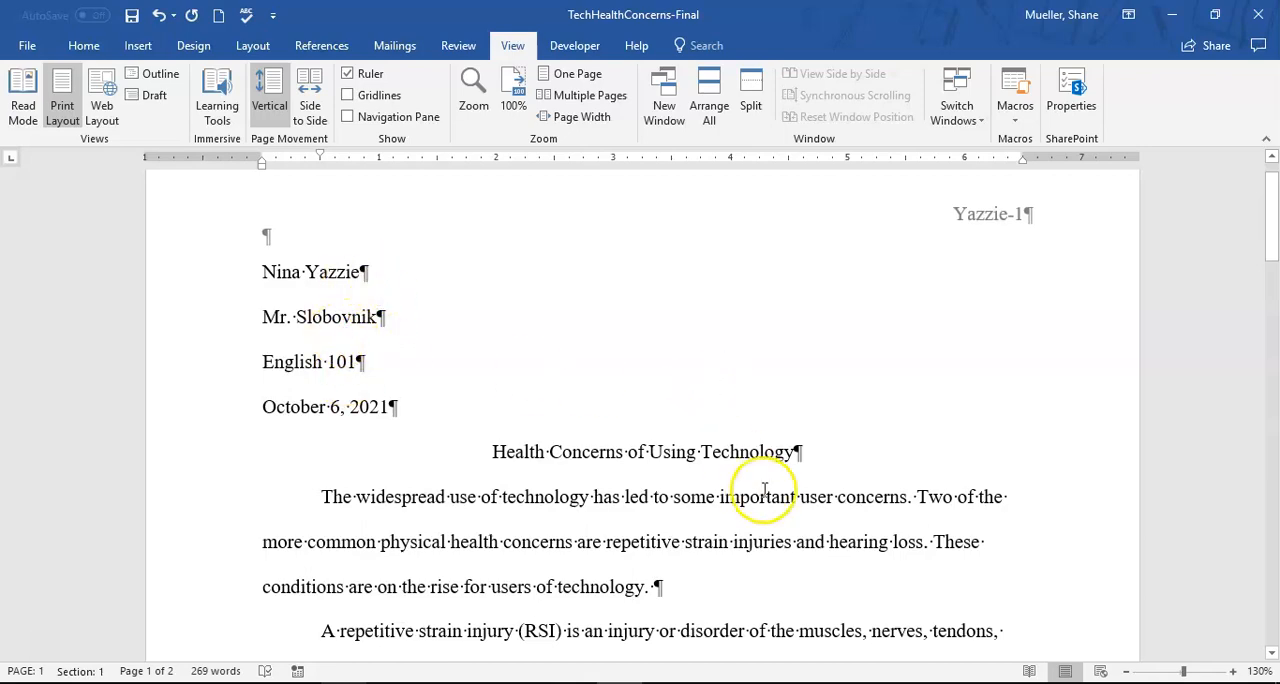
pyautogui.scroll(-1, 766, 494)
pyautogui.scroll(-4, 544, 466)
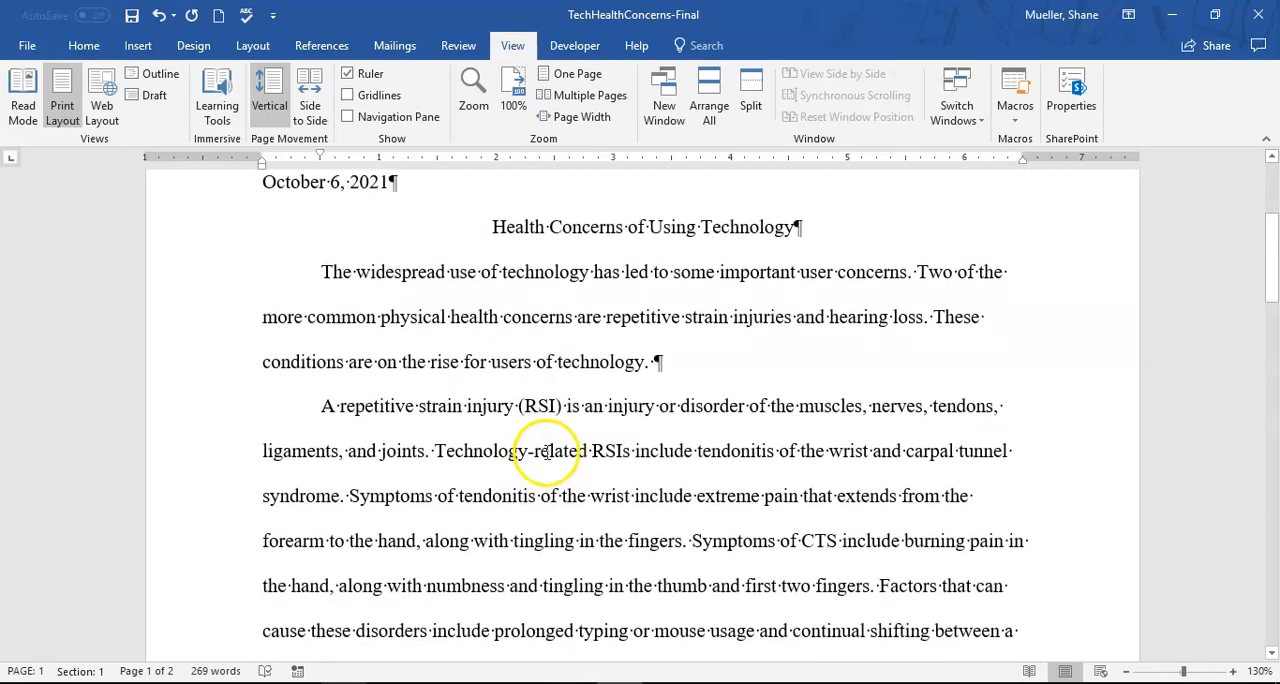
pyautogui.scroll(-6, 565, 492)
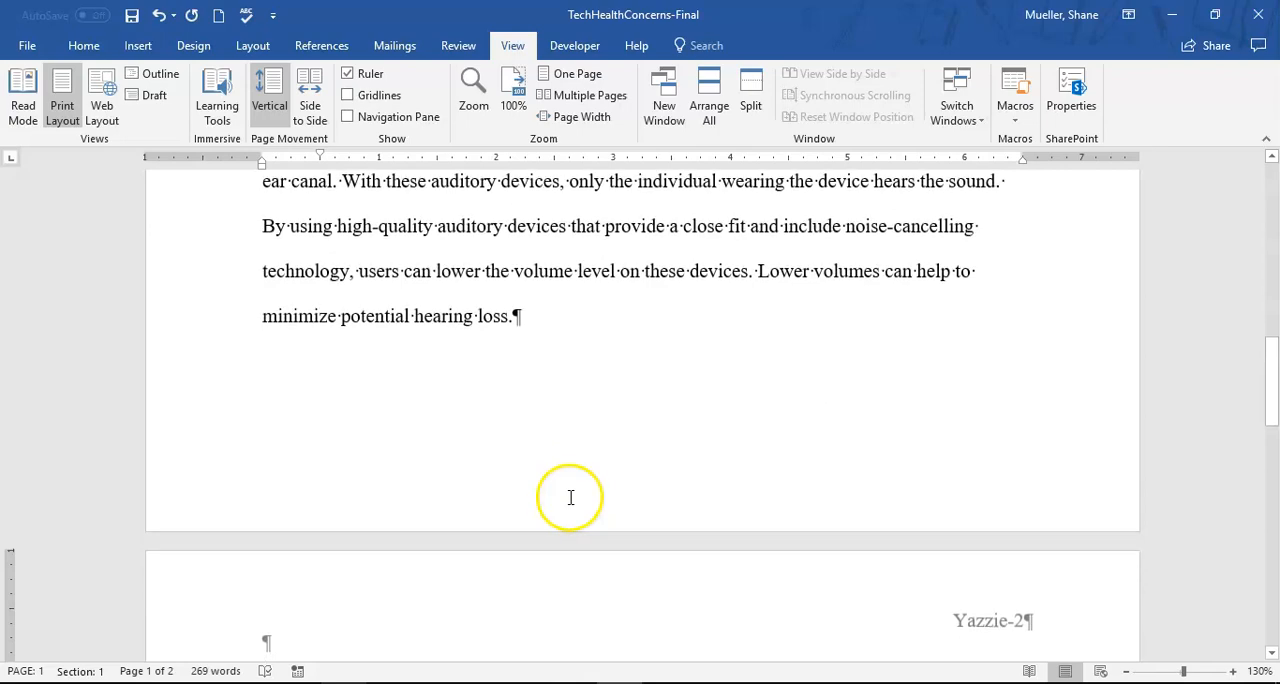
pyautogui.scroll(6, 569, 491)
pyautogui.scroll(1, 593, 508)
pyautogui.click(608, 430)
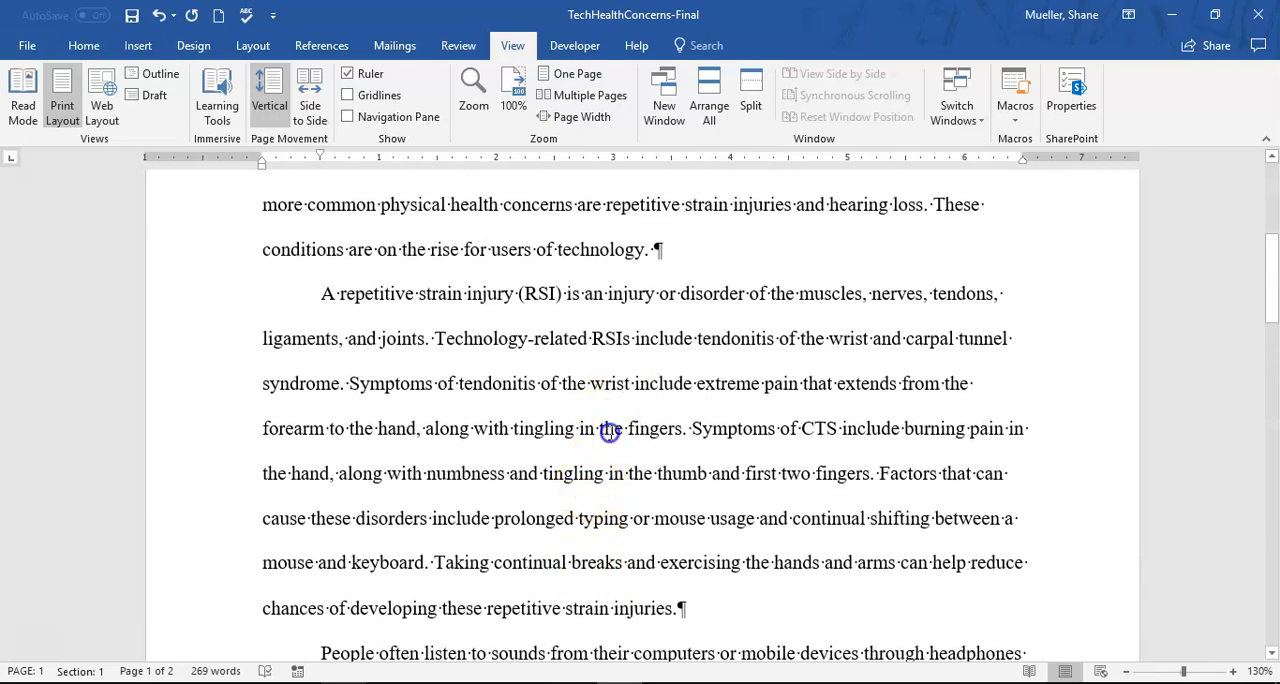
# - Add a space before the period after "first two fingers" in the RSI paragraph and set the citation style to MLA Seventh Edition
pyautogui.scroll(1, 608, 432)
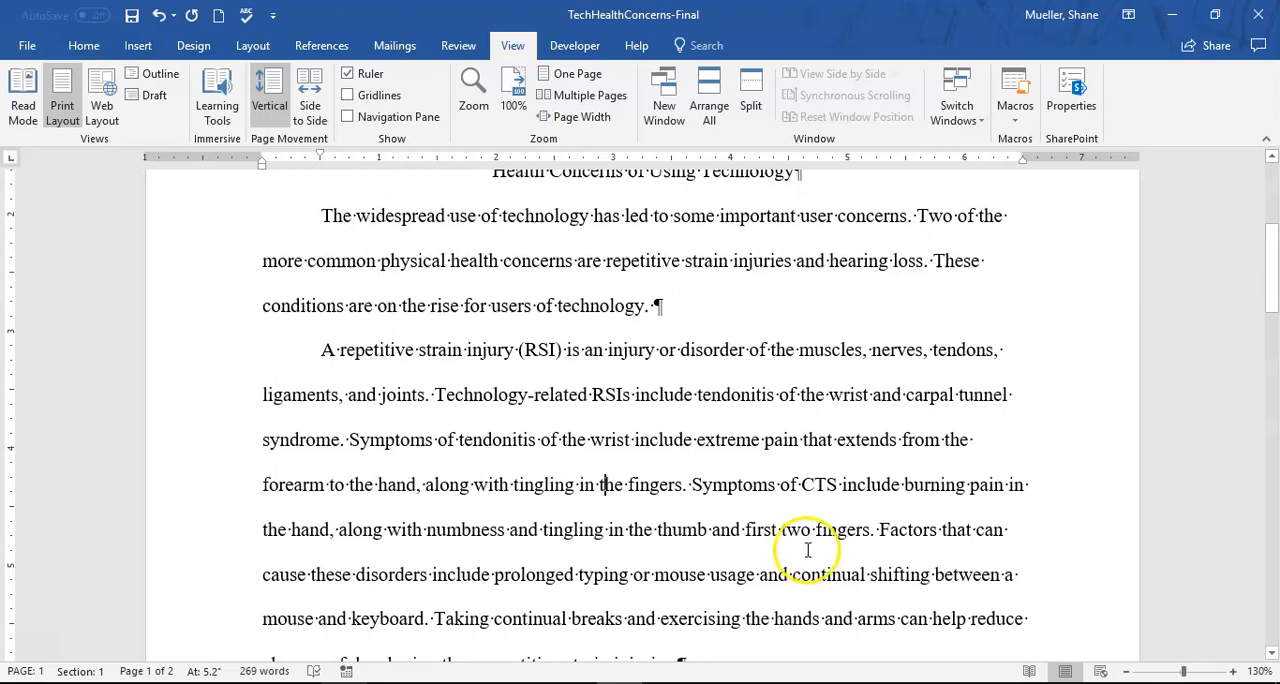
pyautogui.click(871, 530)
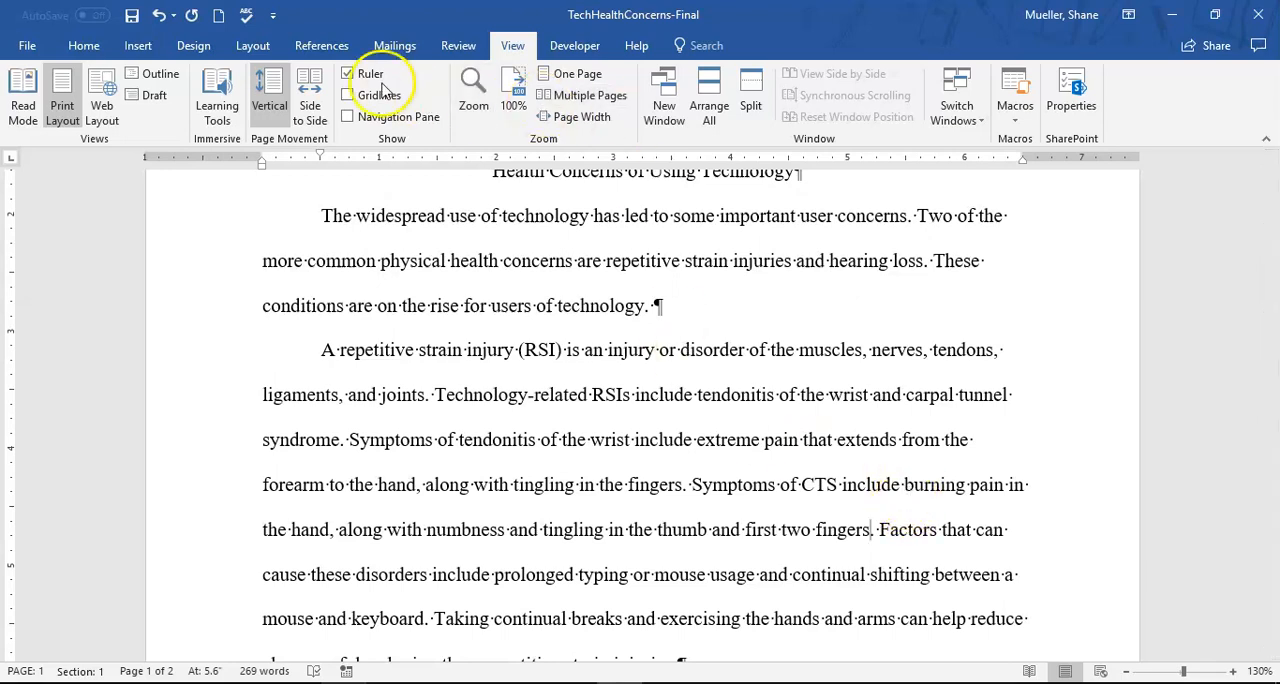
pyautogui.click(322, 50)
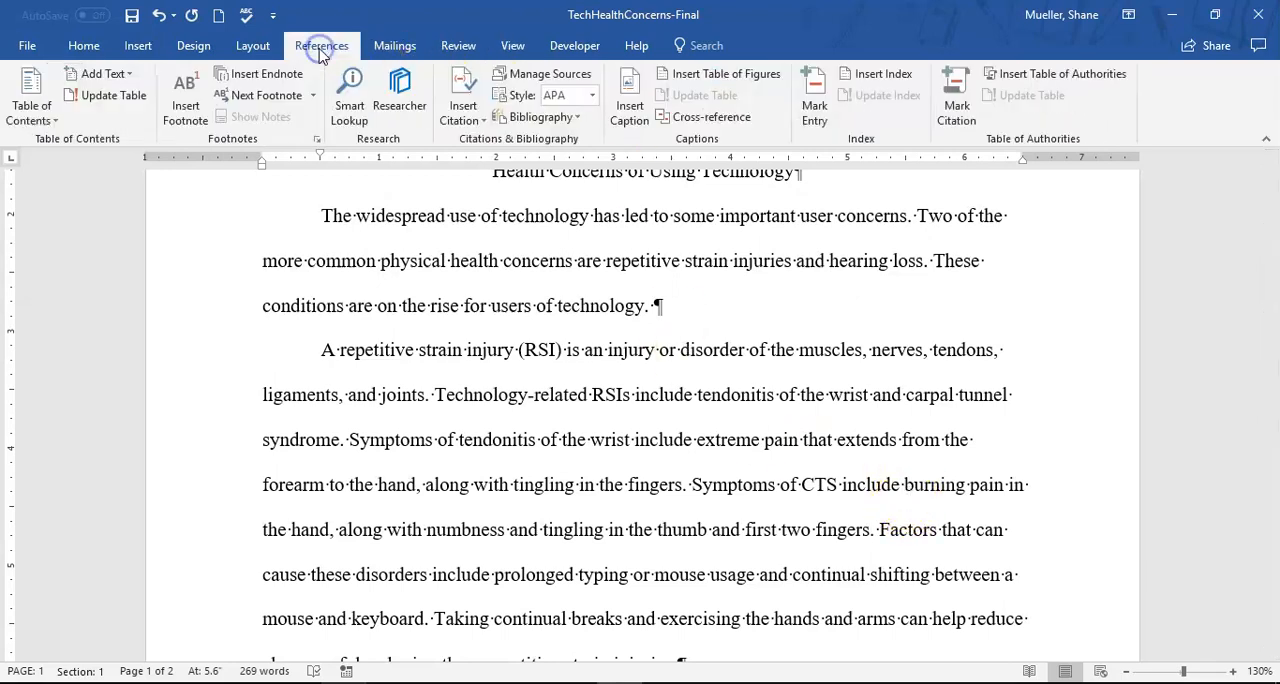
pyautogui.click(322, 52)
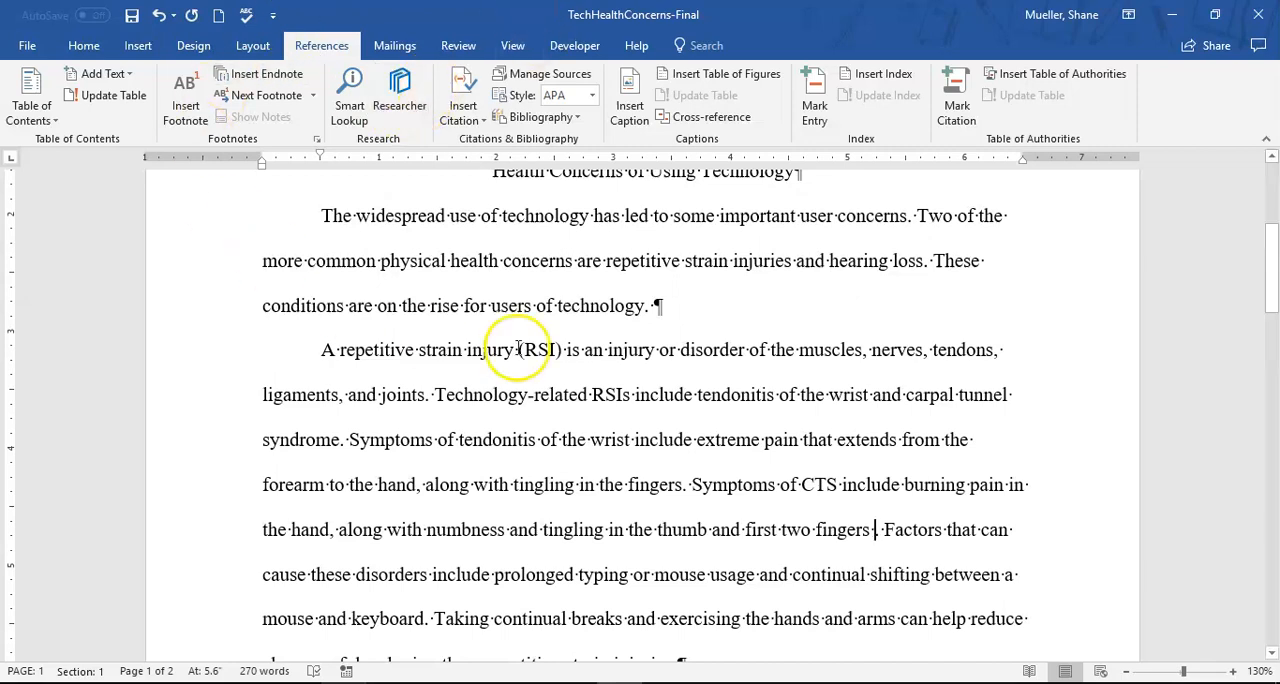
pyautogui.click(567, 95)
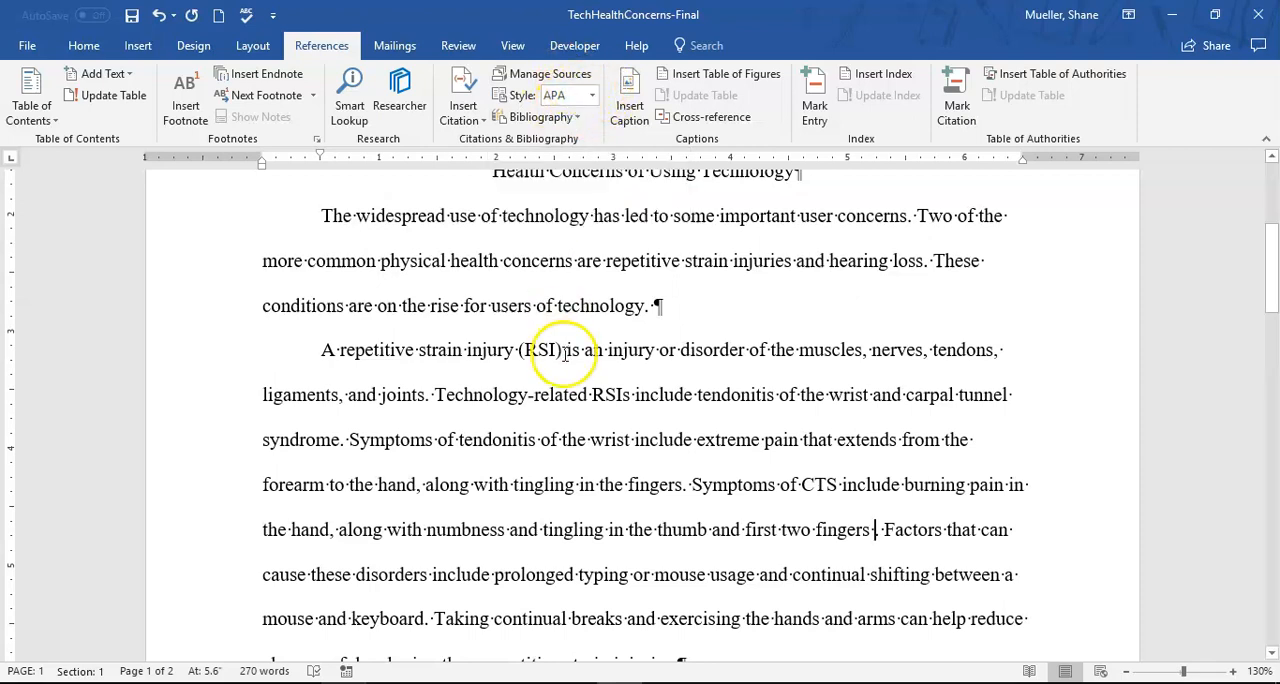
pyautogui.click(594, 97)
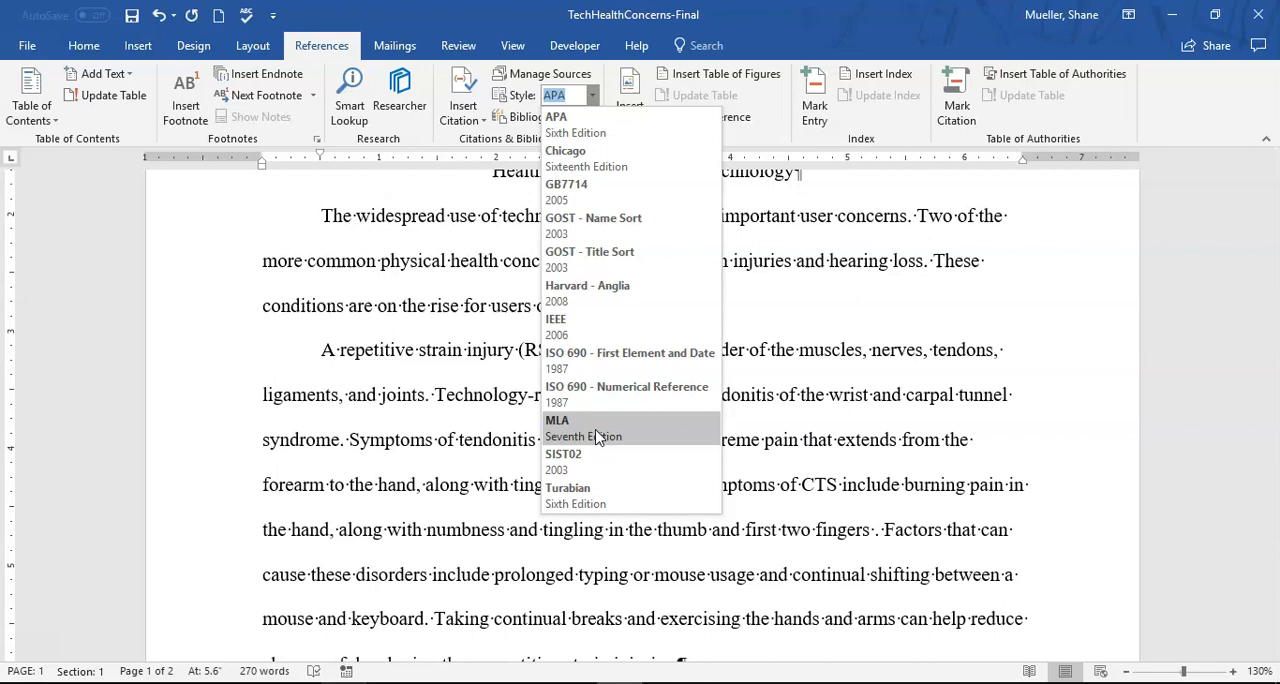
pyautogui.click(580, 425)
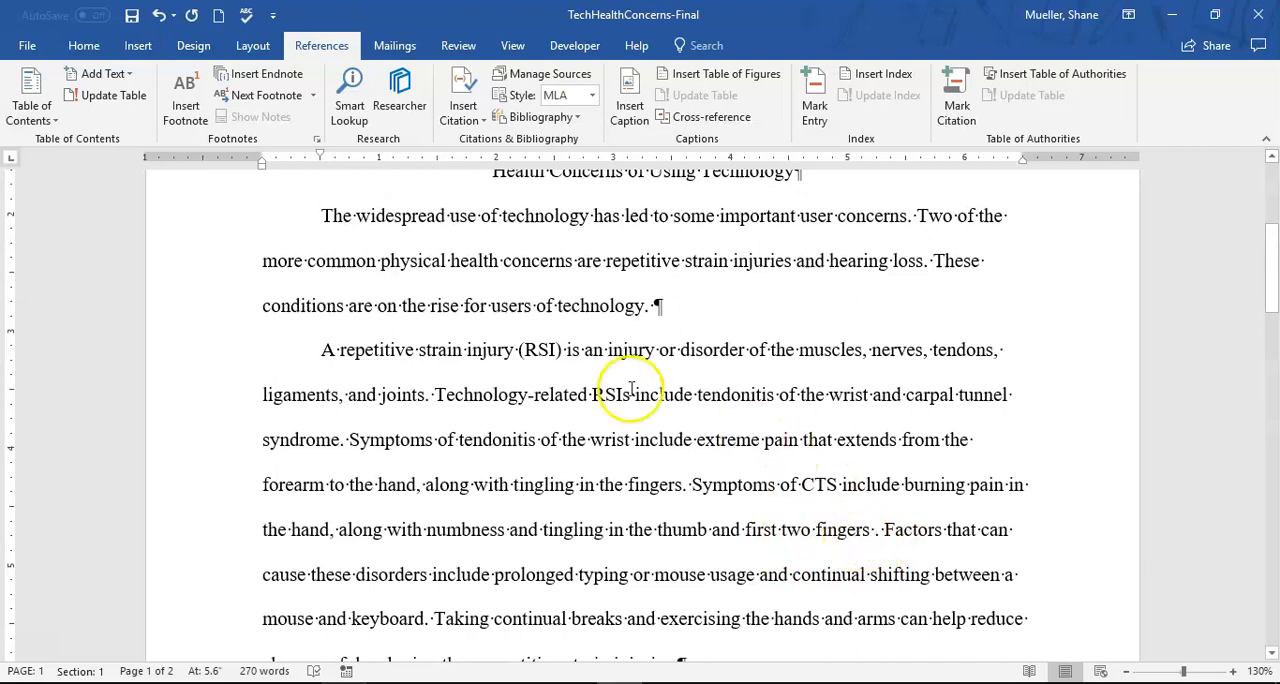
# - Start a new source for a citation after "first two fingers" and set its type to Article in a Periodical
pyautogui.click(484, 121)
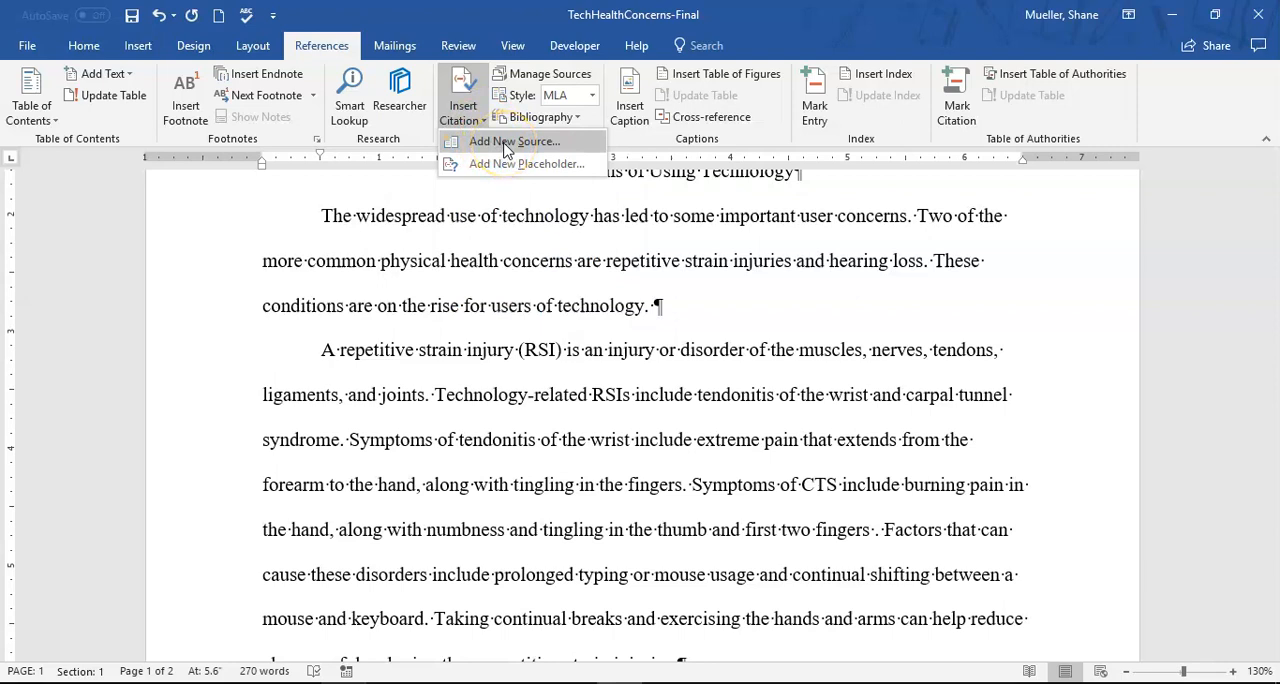
pyautogui.click(506, 145)
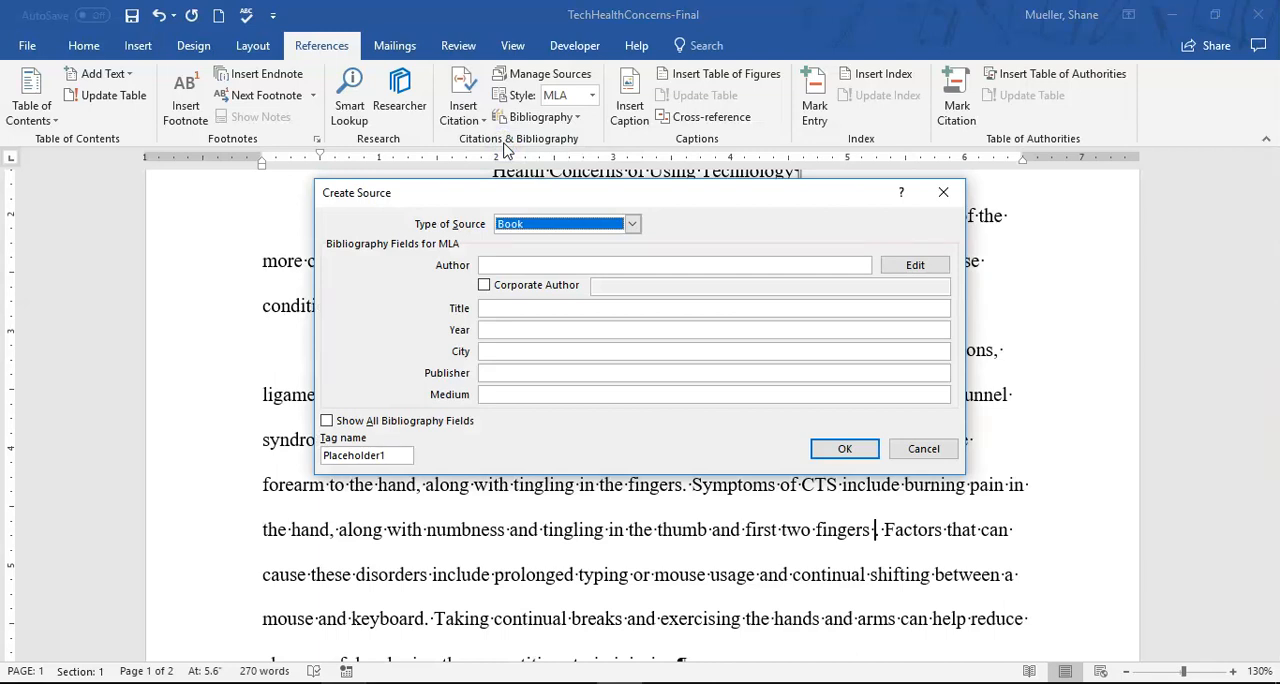
pyautogui.click(633, 224)
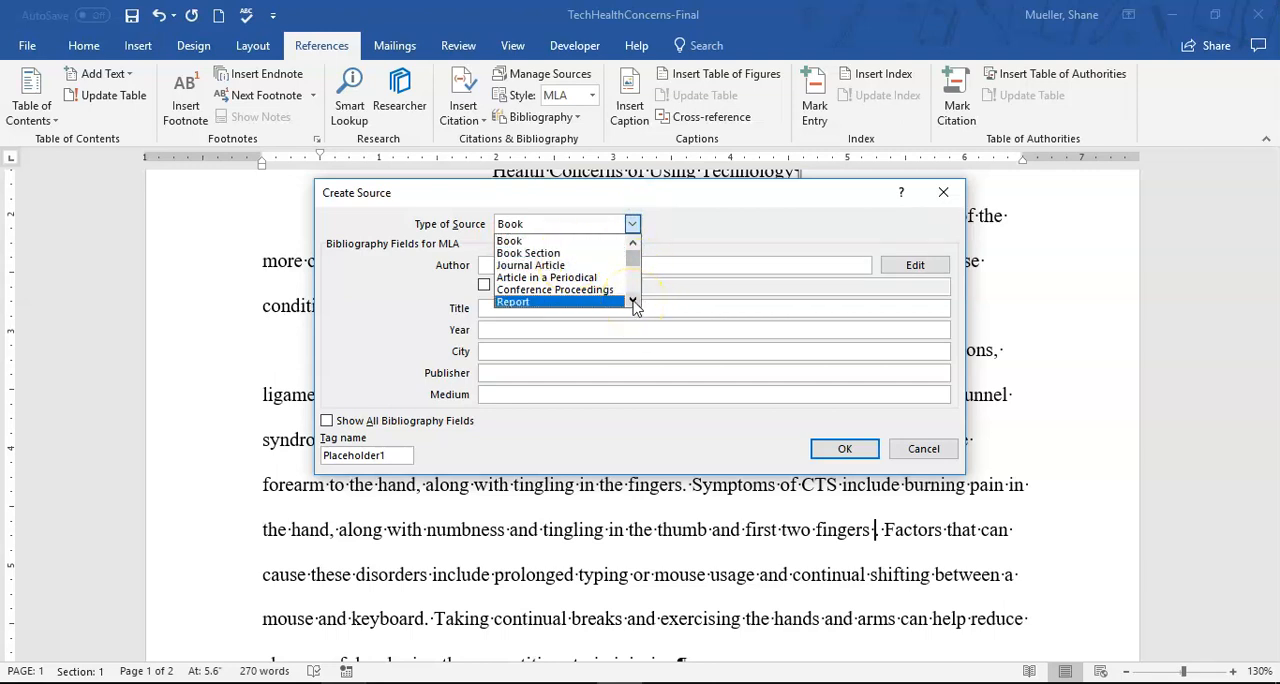
pyautogui.moveTo(634, 303); pyautogui.dragTo(634, 243)
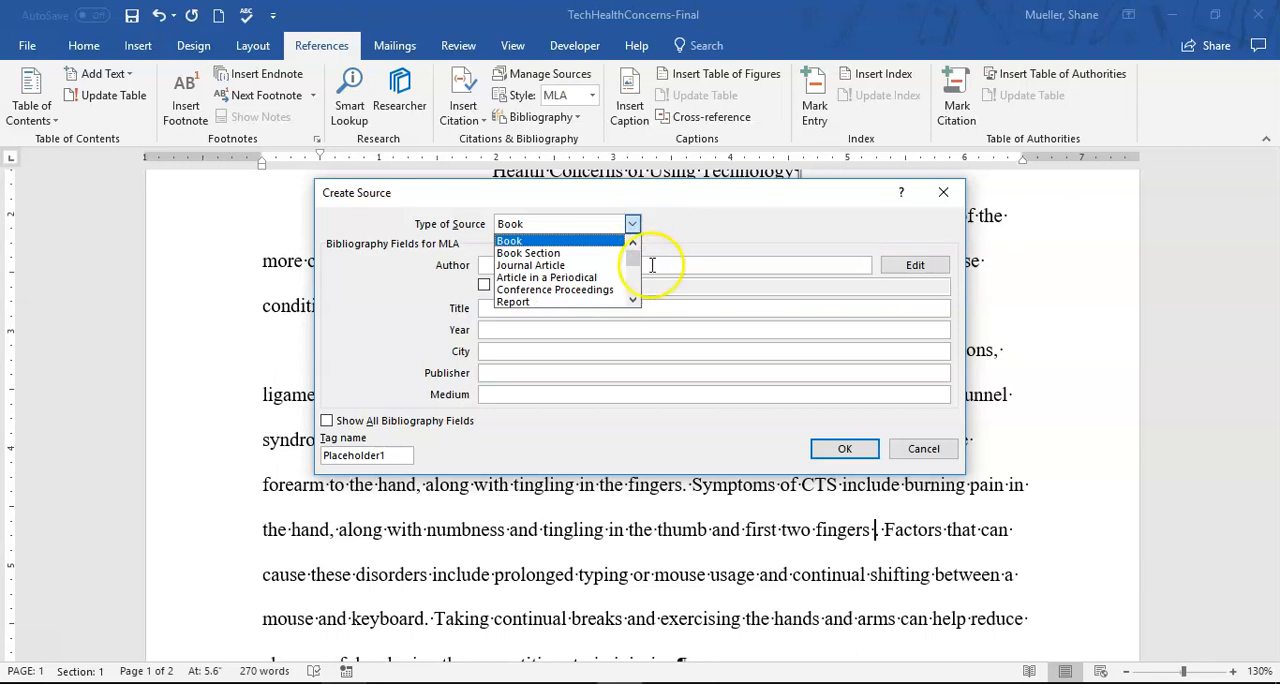
pyautogui.click(582, 279)
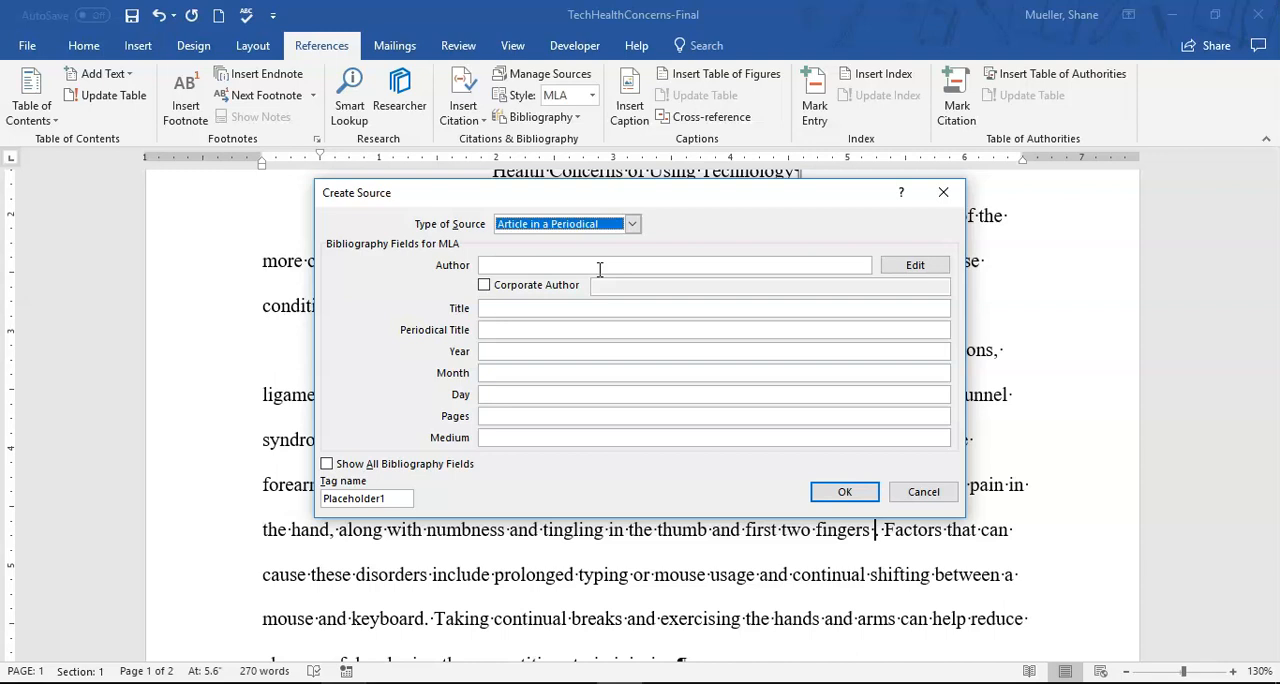
# - Enter the author's name and set the article title to "Technology Aches and Pains" for the new source
pyautogui.click(545, 265)
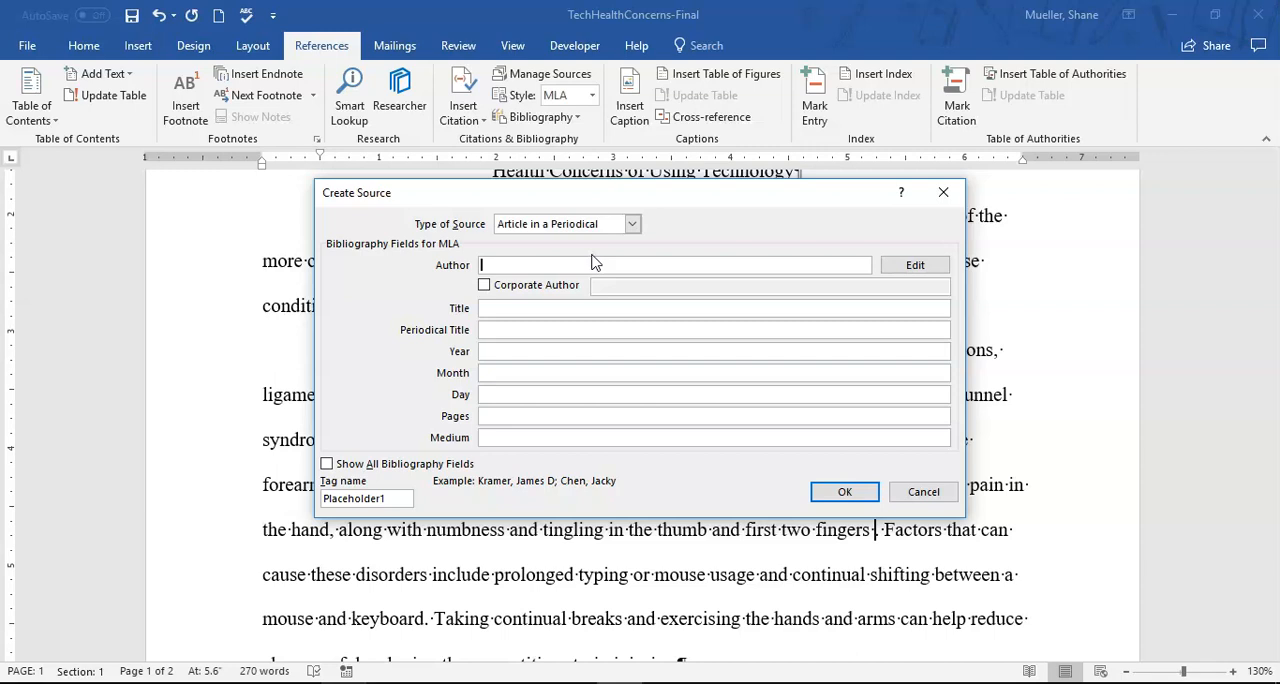
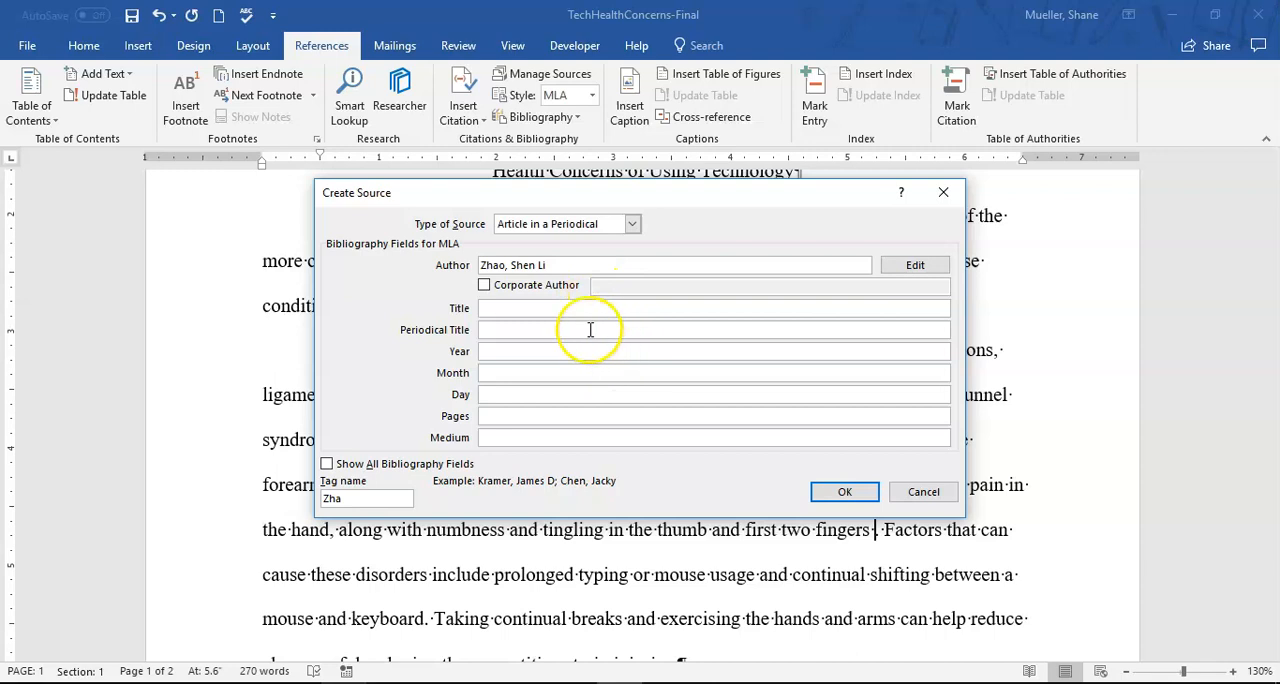
pyautogui.click(538, 308)
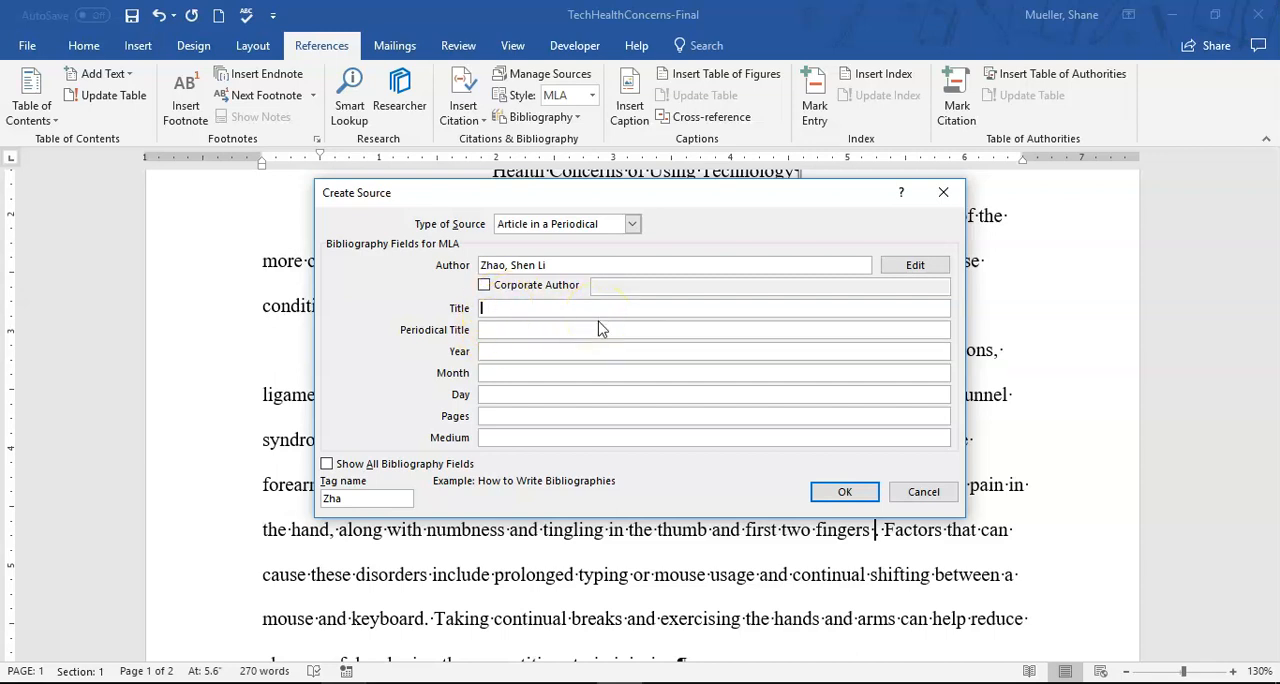
pyautogui.click(507, 330)
pyautogui.click(521, 308)
pyautogui.write('Techno')
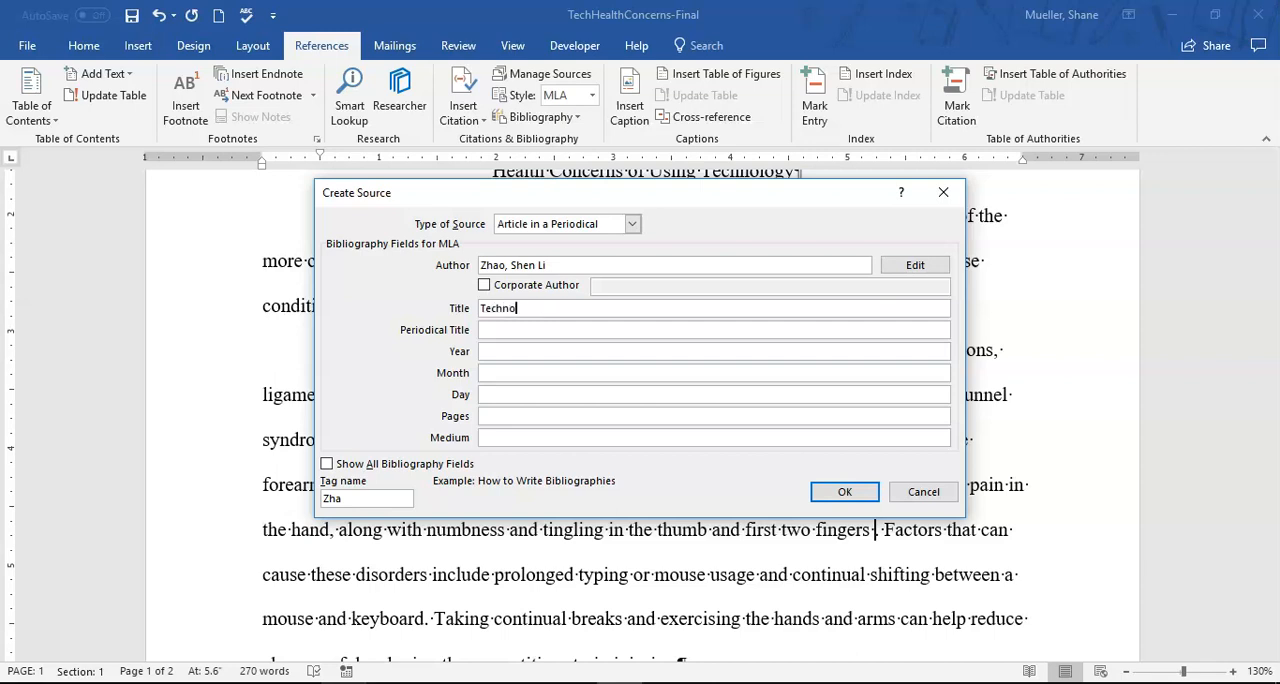
pyautogui.write('logy Aches and Pains')
pyautogui.press('Tab')
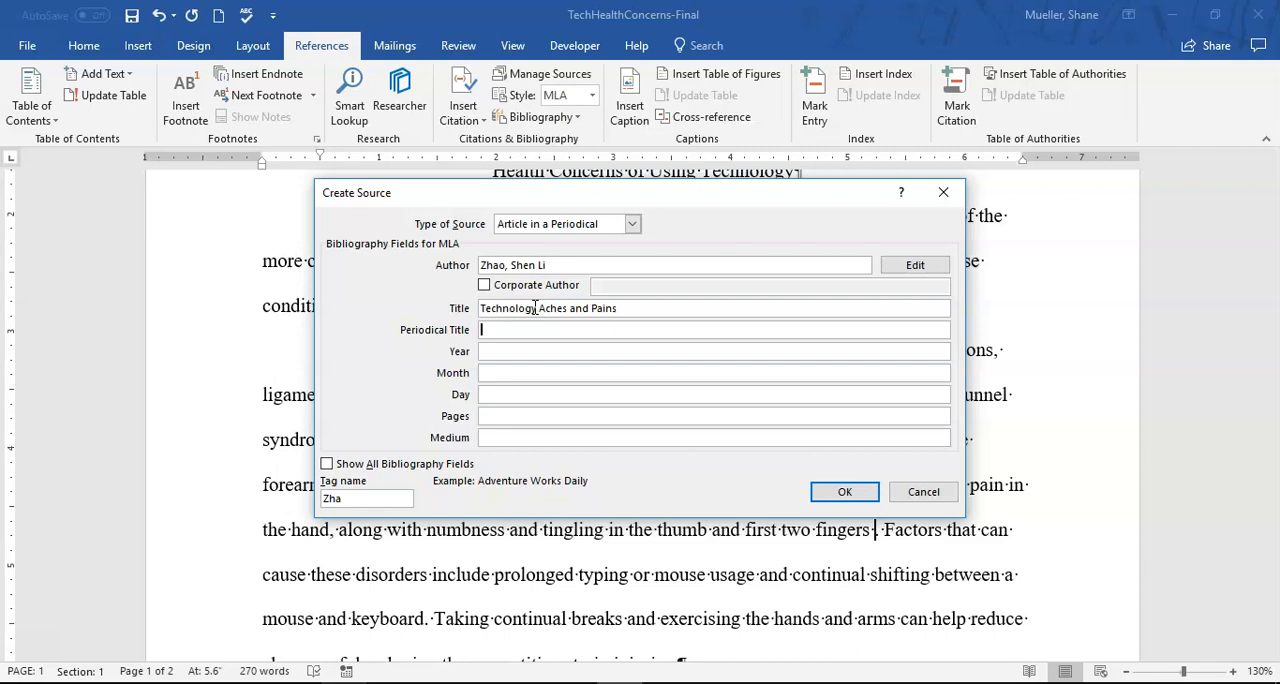
# - Set the source's periodical title to "Monthly Medical and Review"
pyautogui.write('Monthly Medical and Rev')
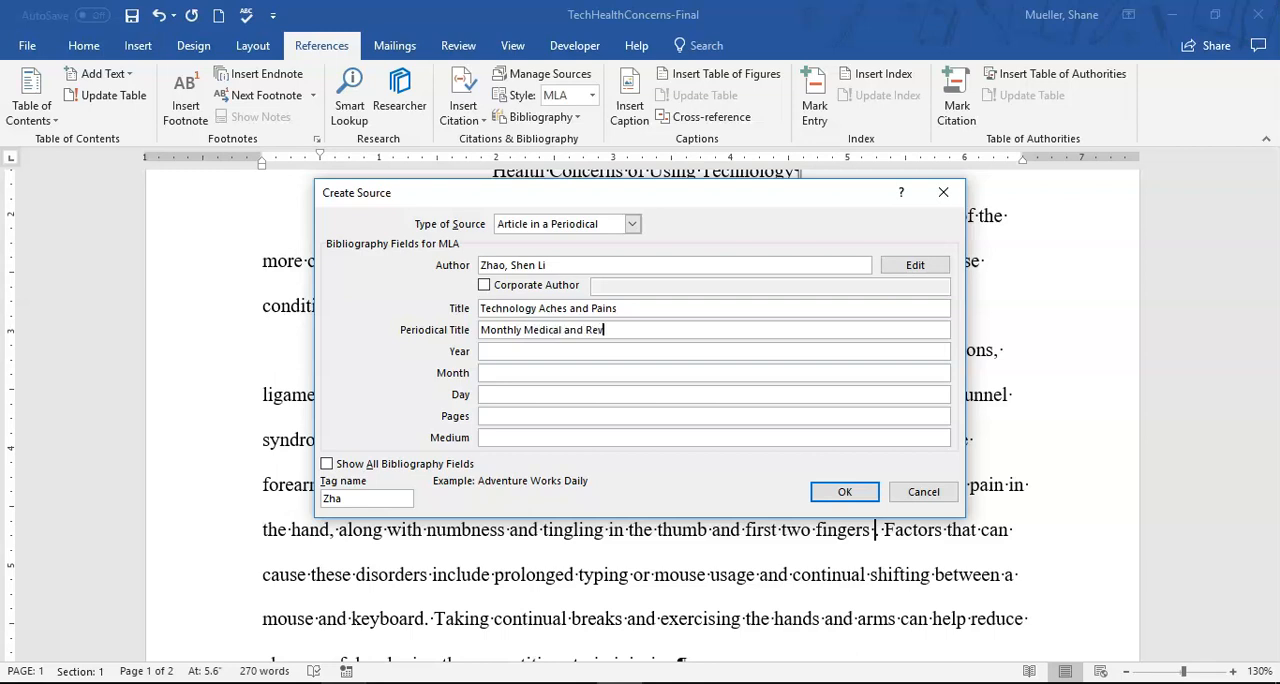
pyautogui.write('iew')
# - Set the source's publication date to year 2021 and month July, leaving the day empty
pyautogui.click(545, 354)
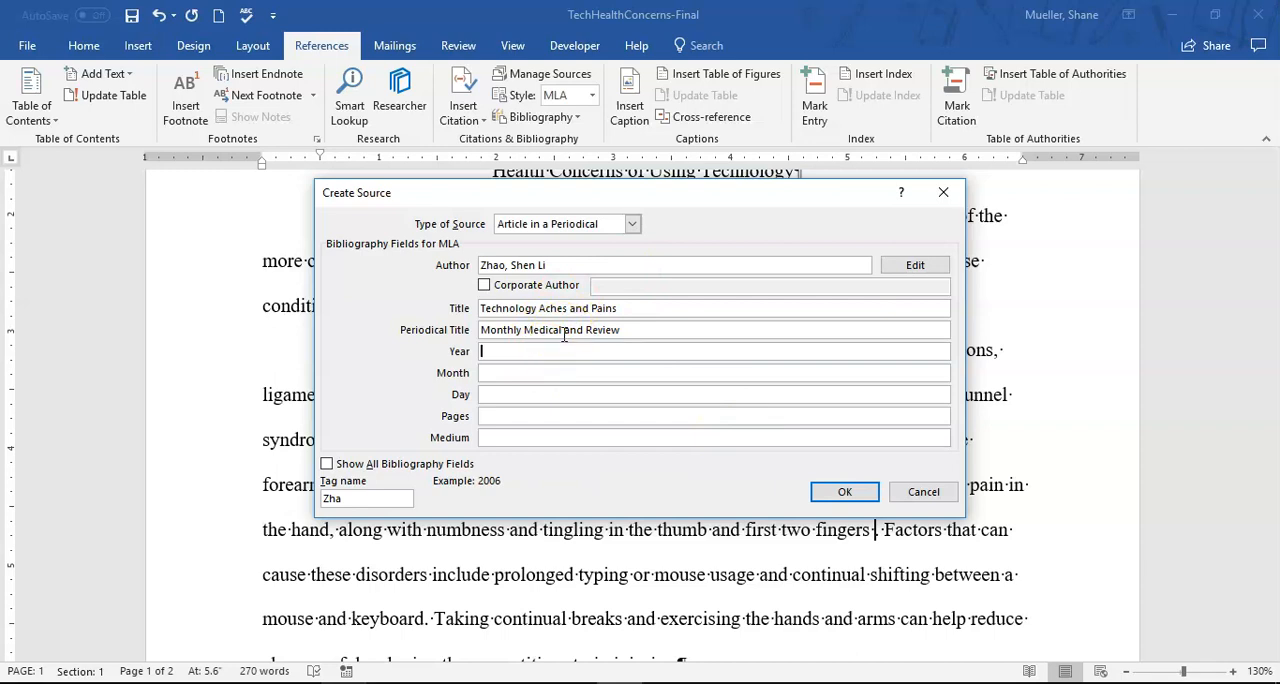
pyautogui.write('2021')
pyautogui.press('Tab')
pyautogui.write('July')
pyautogui.press('Tab')
# - Set the source's pages to "n. pag." and its medium to "Web"
pyautogui.click(504, 416)
pyautogui.click(507, 415)
pyautogui.write('n. pag.')
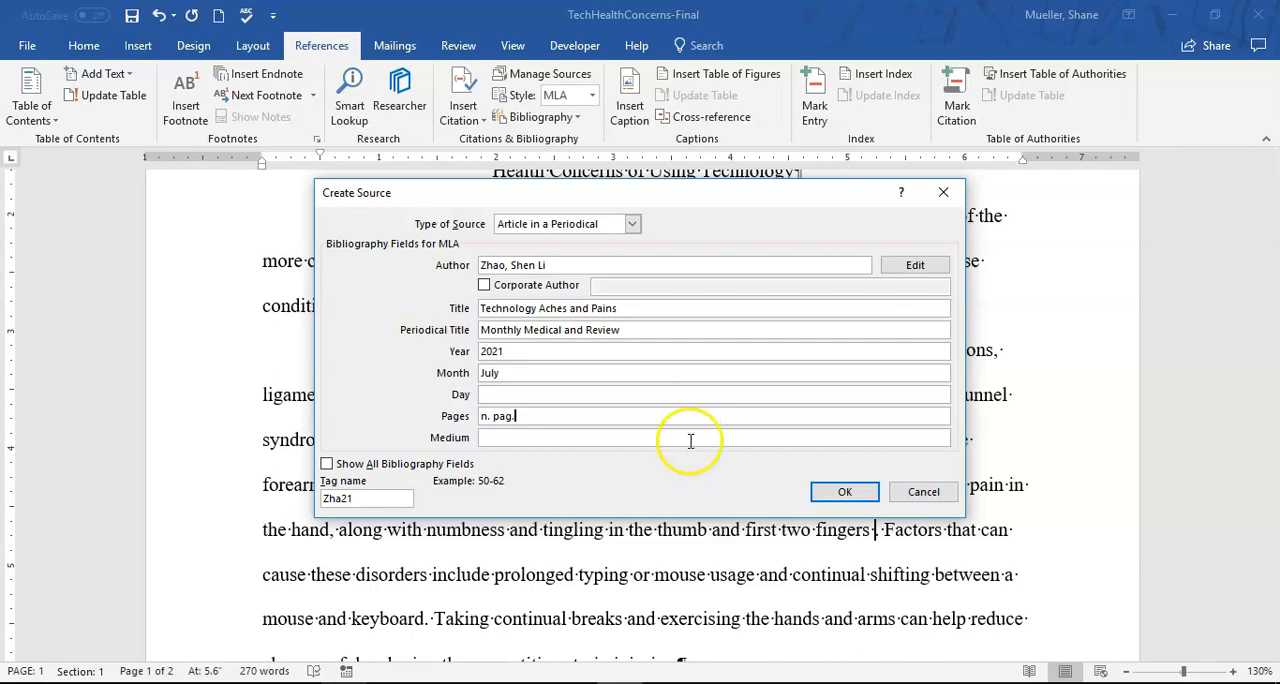
pyautogui.click(650, 440)
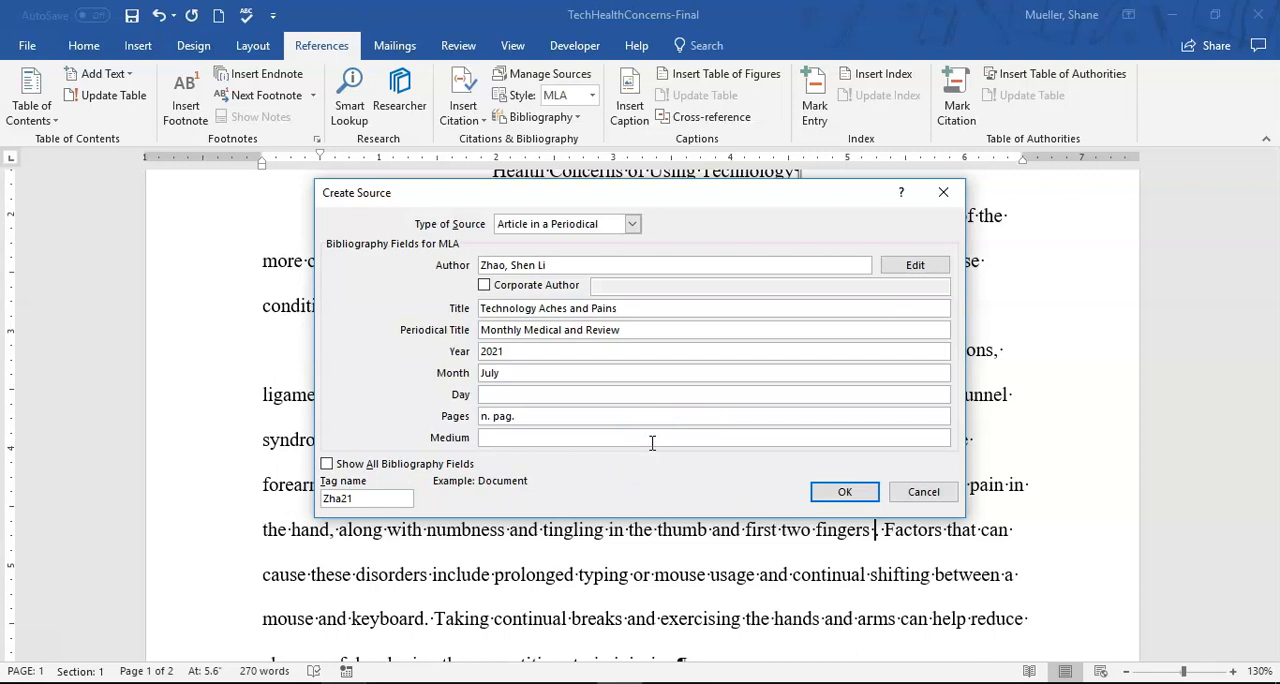
pyautogui.write('Web')
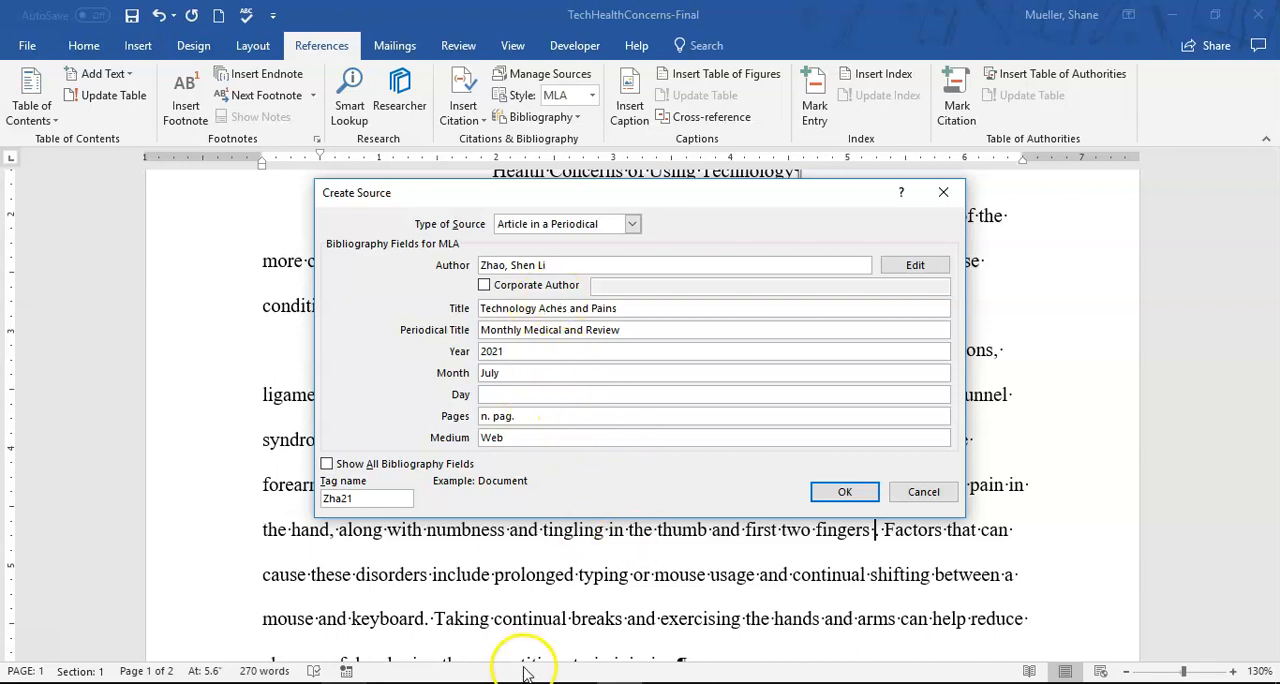
# - Show all bibliography fields for the source and look through them down to the access date fields
pyautogui.click(326, 465)
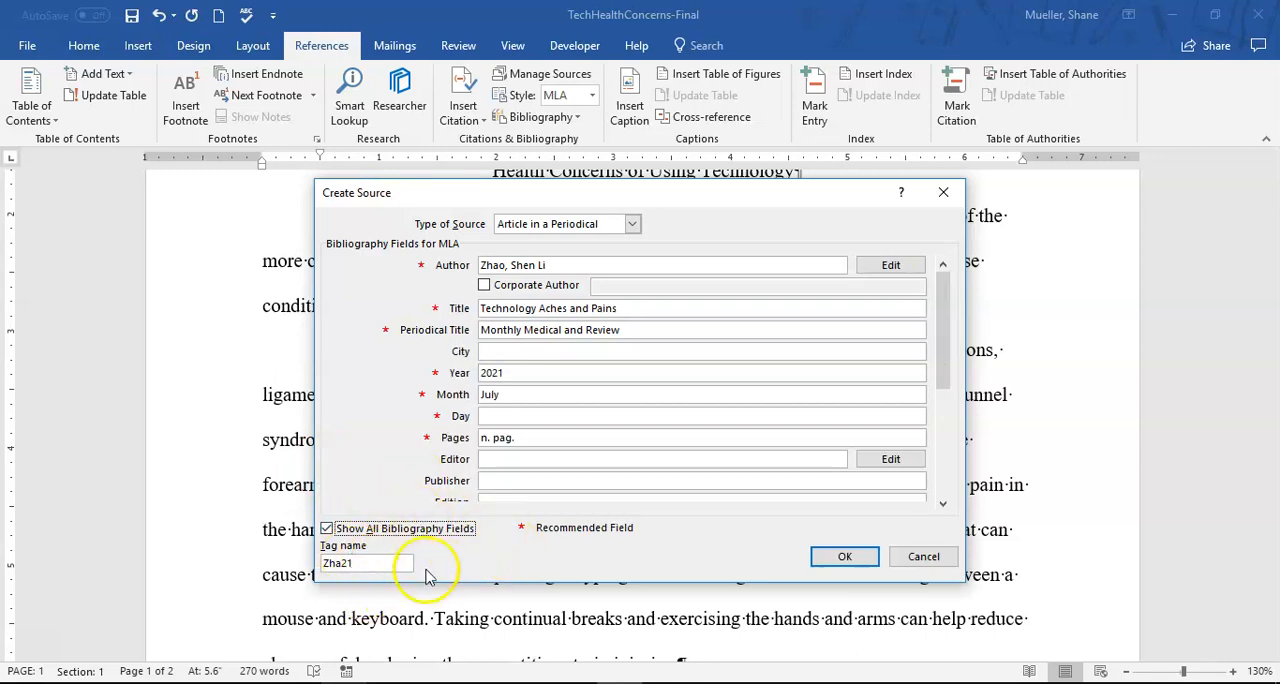
pyautogui.moveTo(947, 318)
pyautogui.mouseDown()
pyautogui.moveTo(946, 300)
pyautogui.moveTo(947, 487)
pyautogui.moveTo(945, 302)
pyautogui.mouseUp()
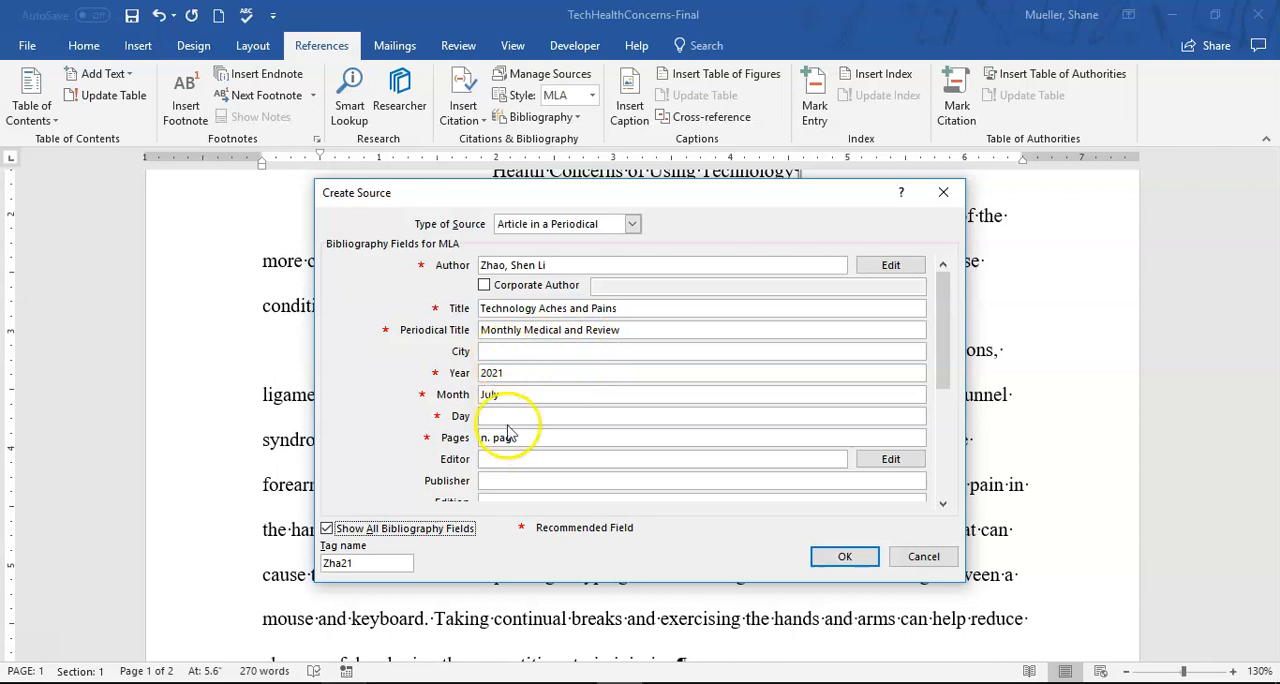
pyautogui.click(945, 510)
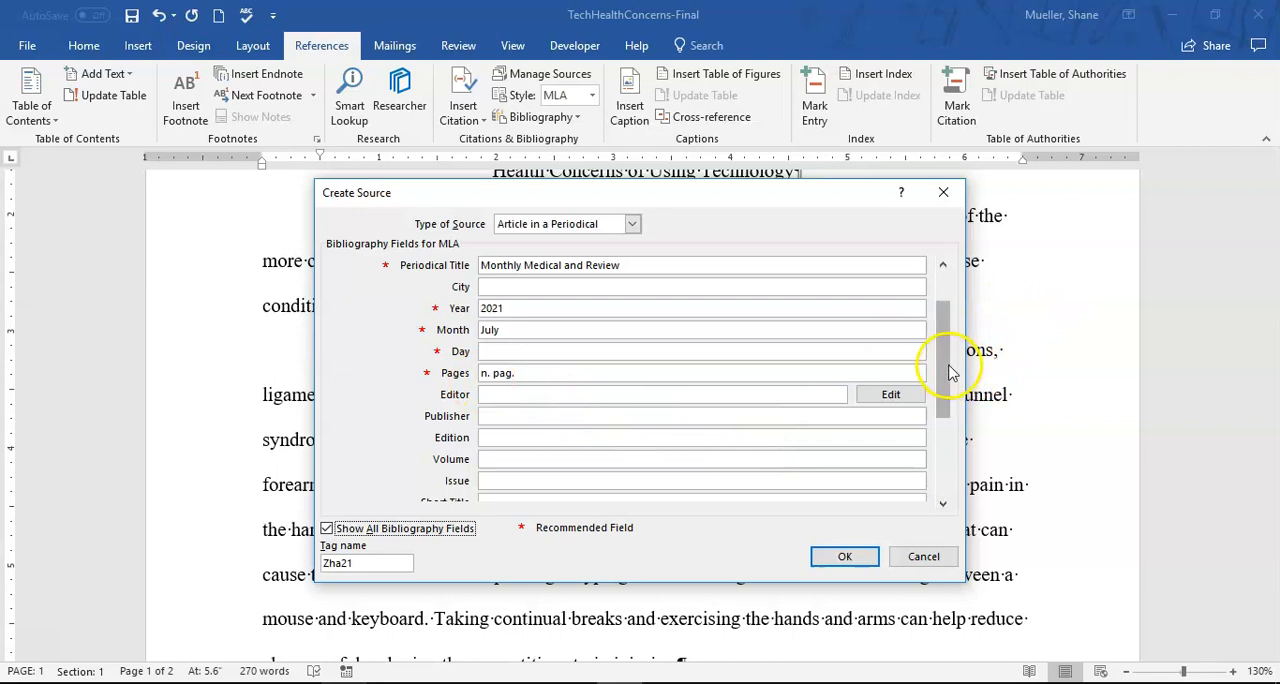
pyautogui.click(946, 288)
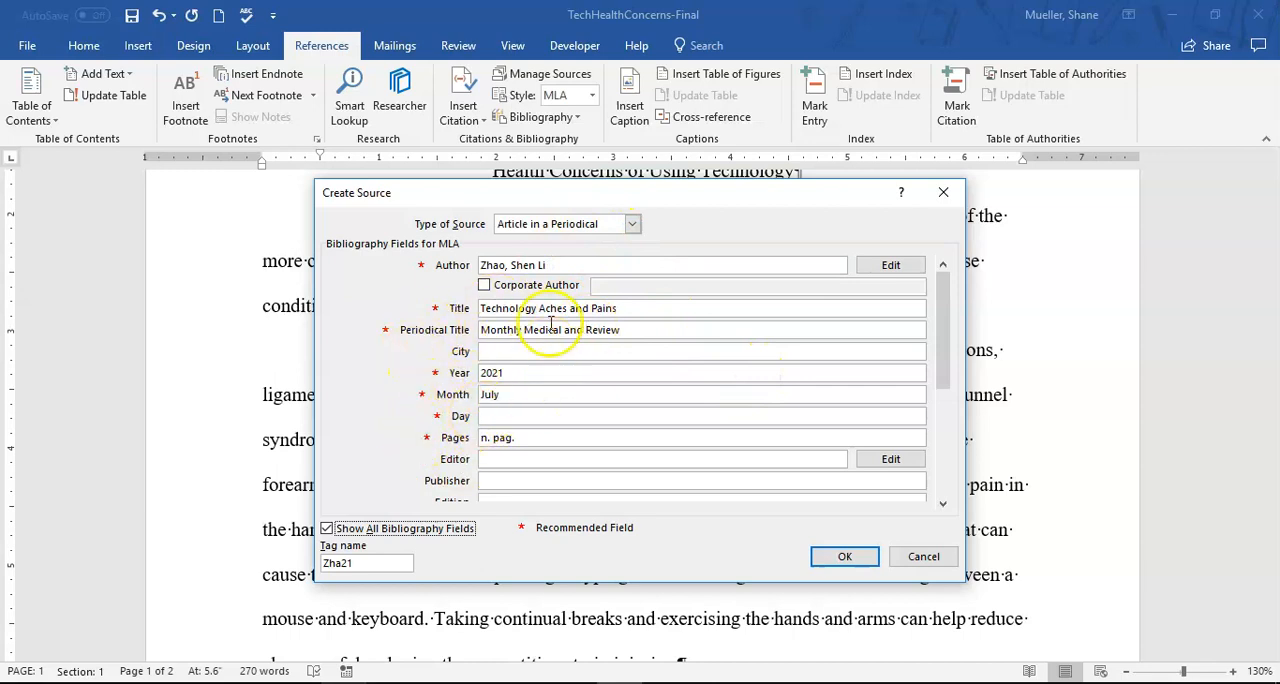
pyautogui.click(943, 505)
pyautogui.moveTo(944, 508); pyautogui.dragTo(943, 507)
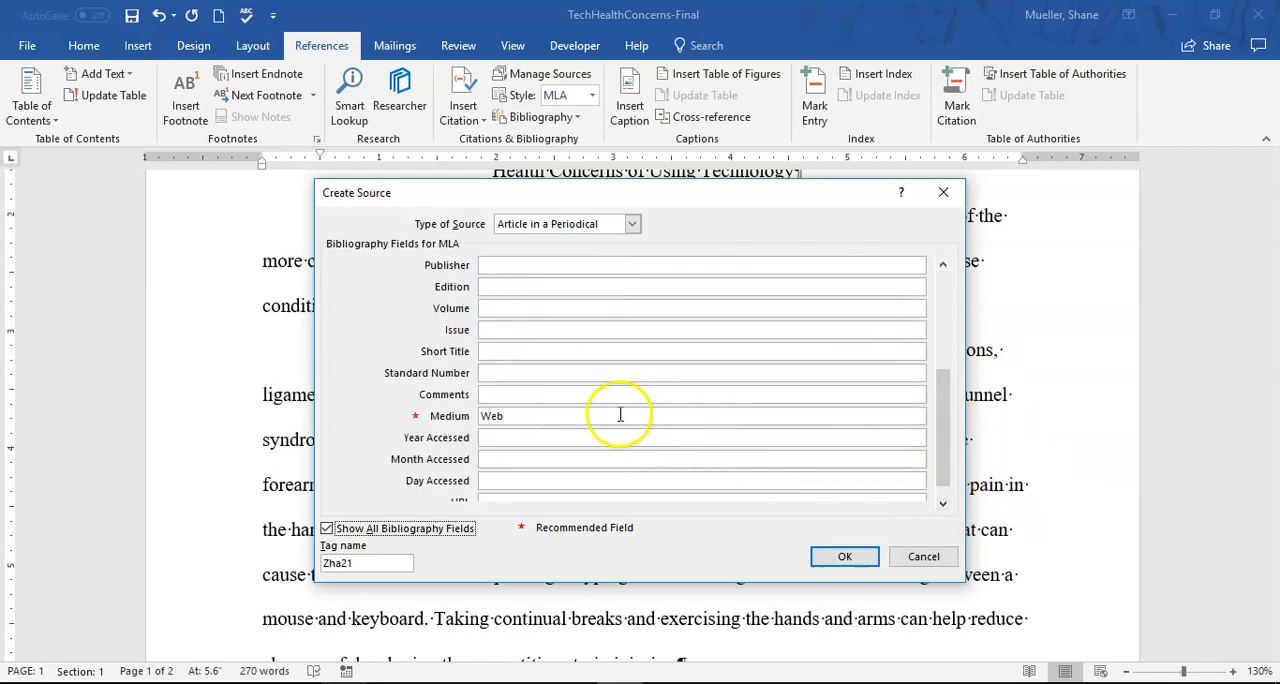
pyautogui.click(943, 504)
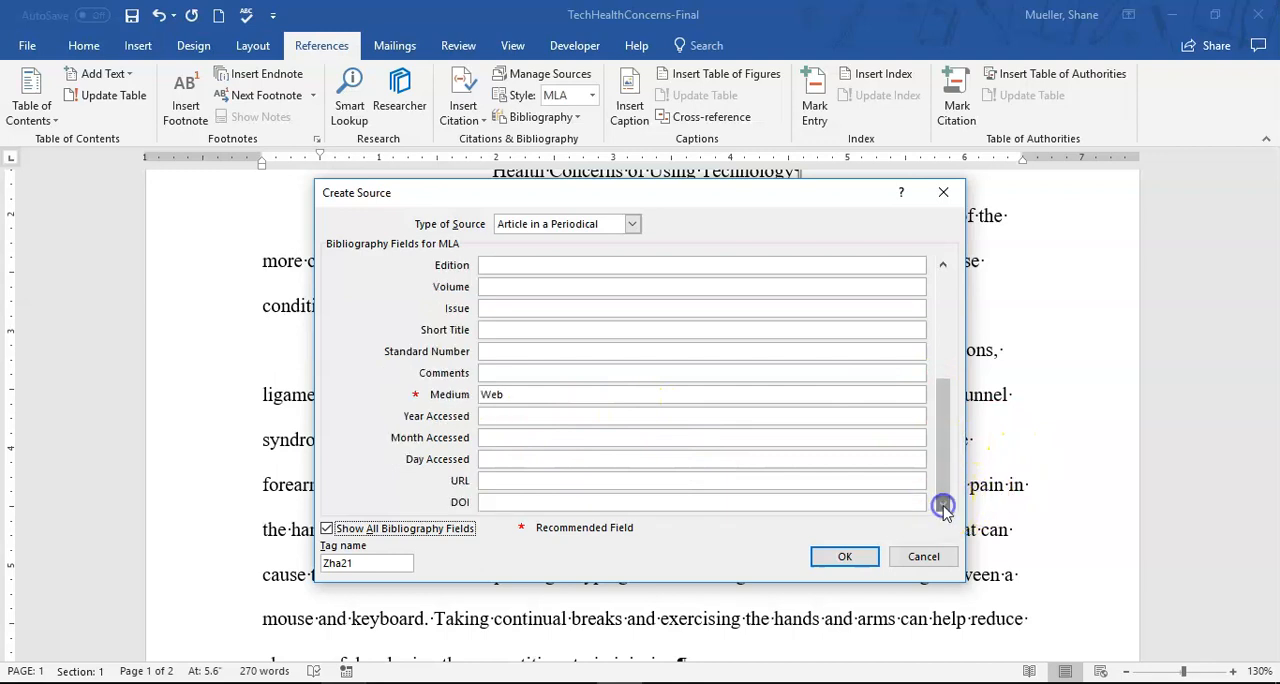
# - Set the source's access date to year 2021, month "Oct." and day 1
pyautogui.click(501, 417)
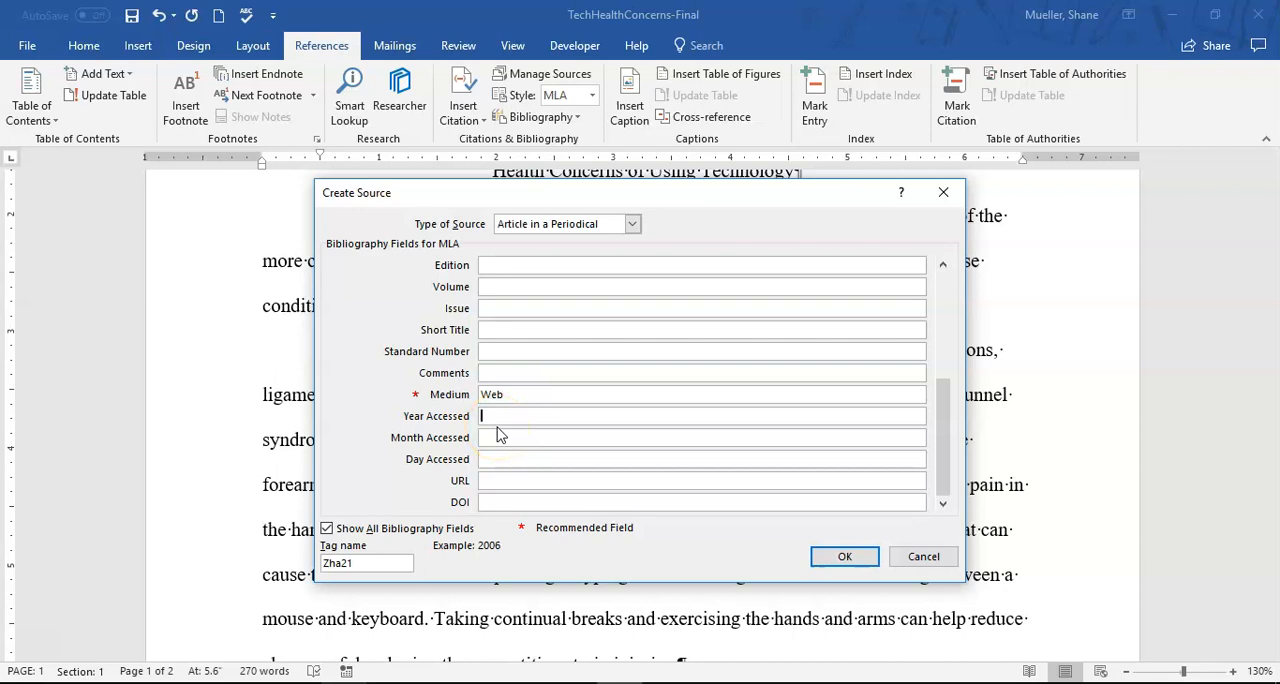
pyautogui.click(528, 416)
pyautogui.write('2021')
pyautogui.press('Tab')
pyautogui.write('Oct.')
pyautogui.press('Tab')
pyautogui.write('1')
# - Leave the URL empty, accept the source to insert its citation after "first two fingers", and close the Researcher pane
pyautogui.click(526, 481)
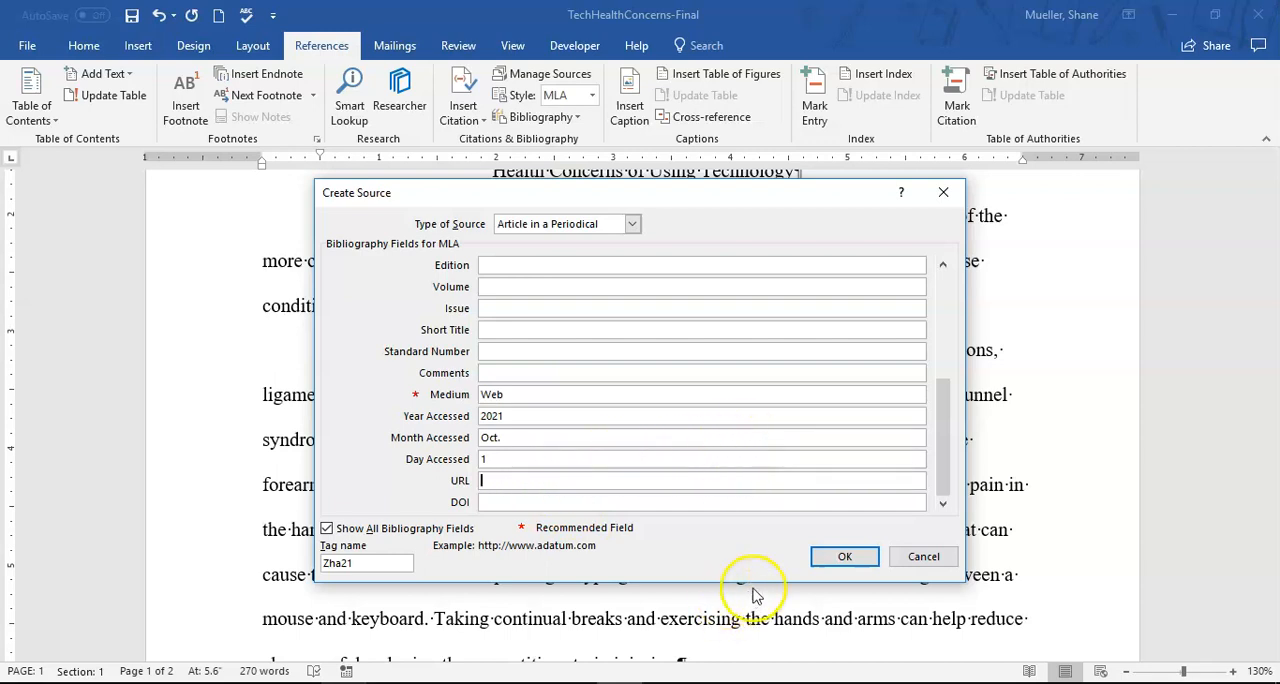
pyautogui.moveTo(943, 417); pyautogui.dragTo(952, 330)
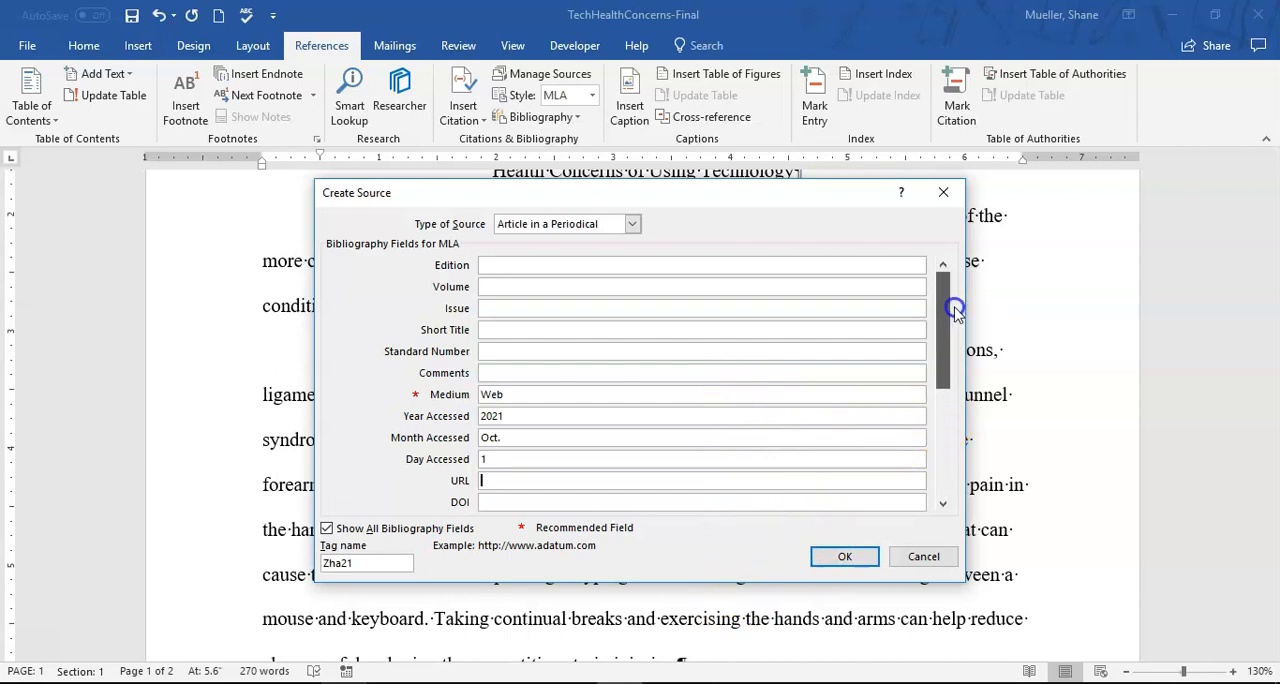
pyautogui.moveTo(955, 310); pyautogui.dragTo(954, 469)
pyautogui.write('1')
pyautogui.click(514, 480)
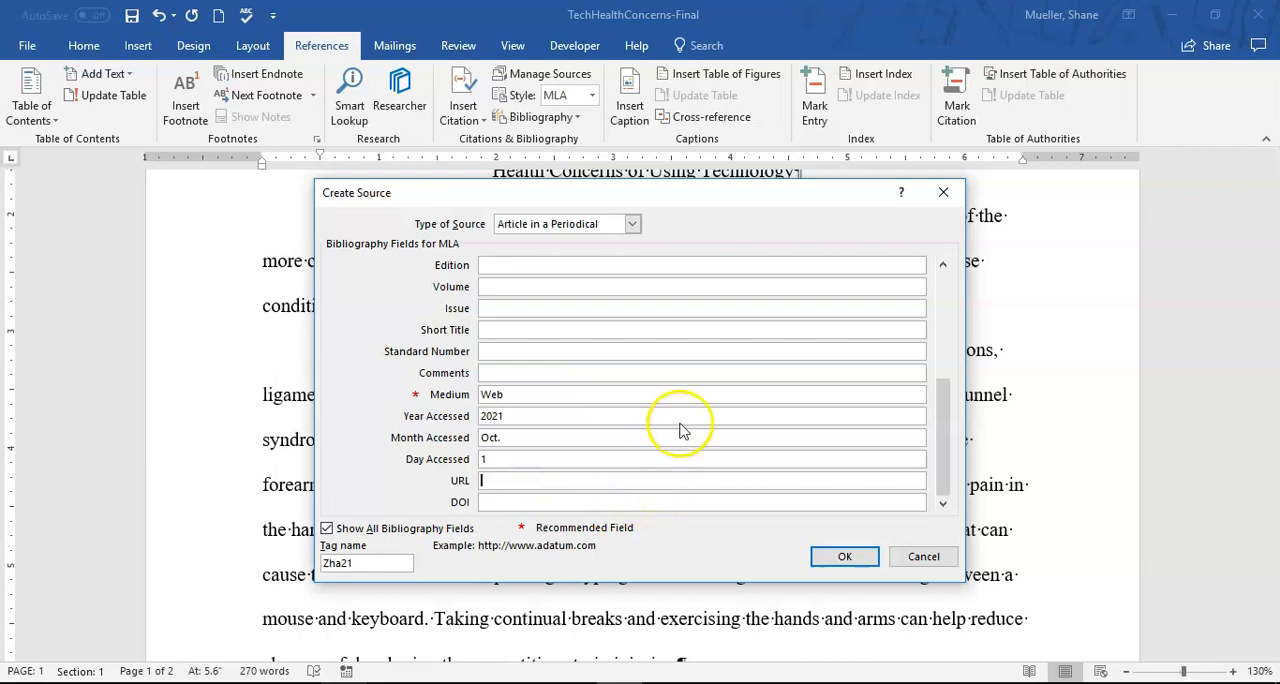
pyautogui.click(845, 557)
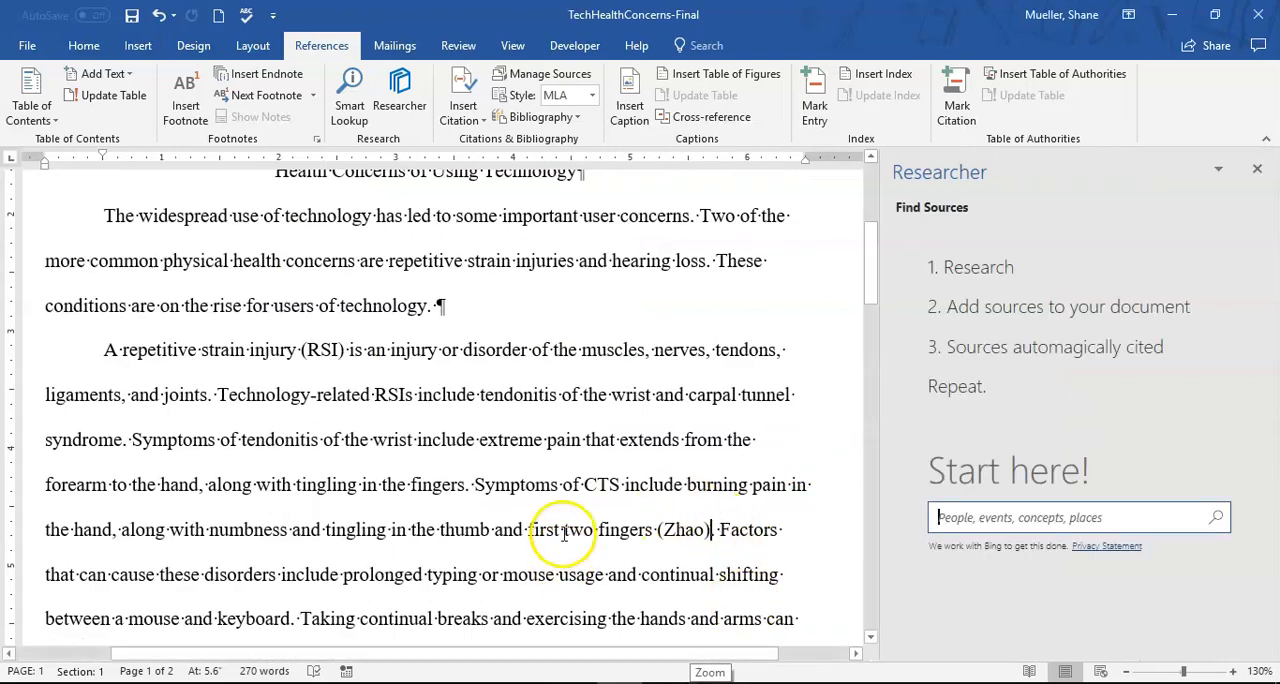
pyautogui.click(1258, 171)
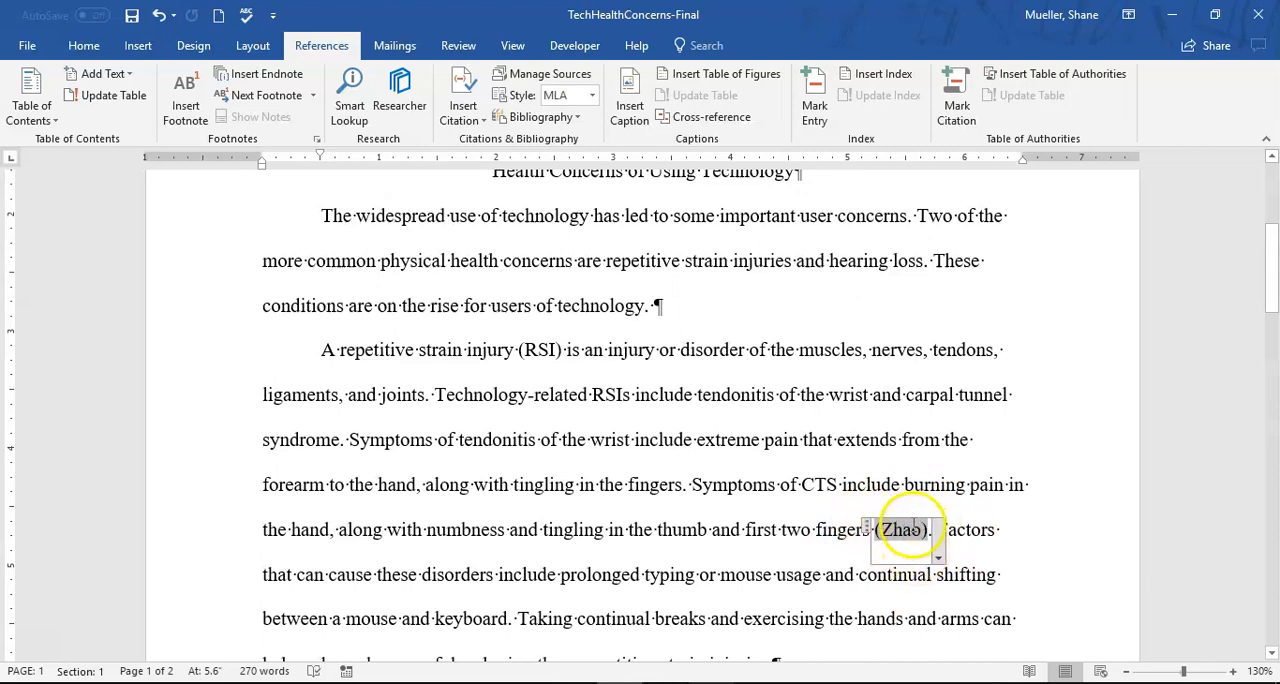
# - View the editing options of the citation after "first two fingers" without choosing any, and save the document
pyautogui.click(940, 560)
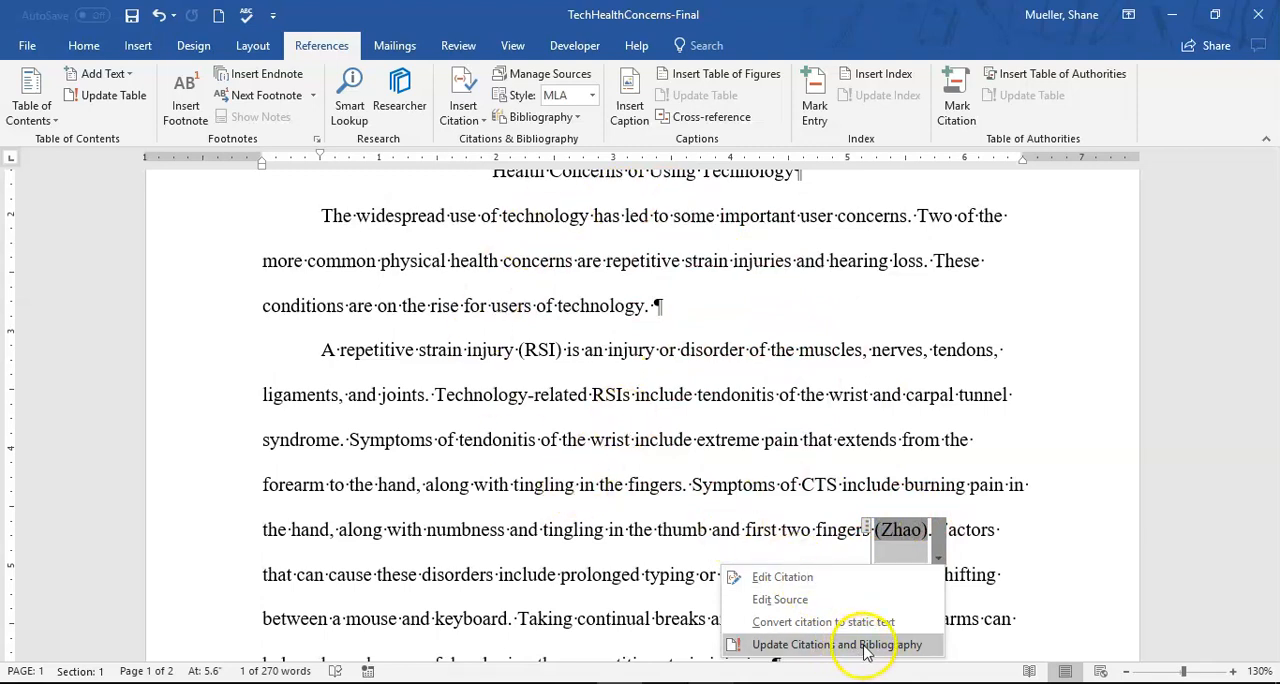
pyautogui.click(743, 485)
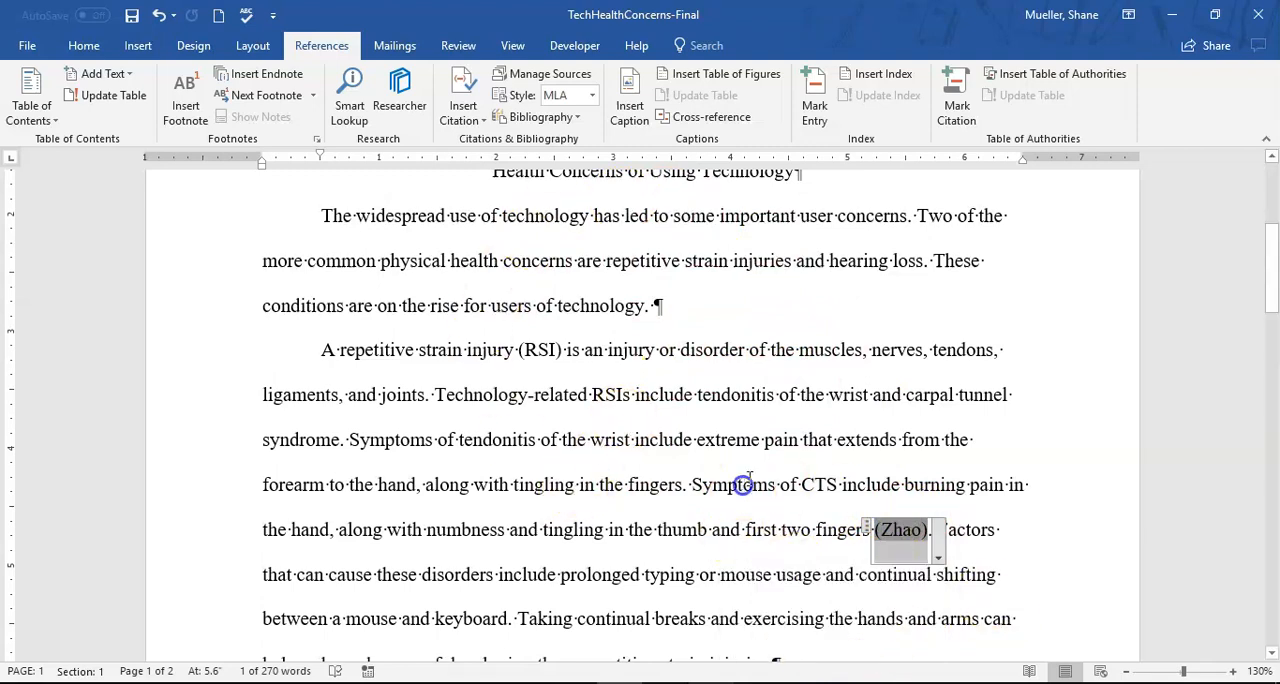
pyautogui.click(946, 451)
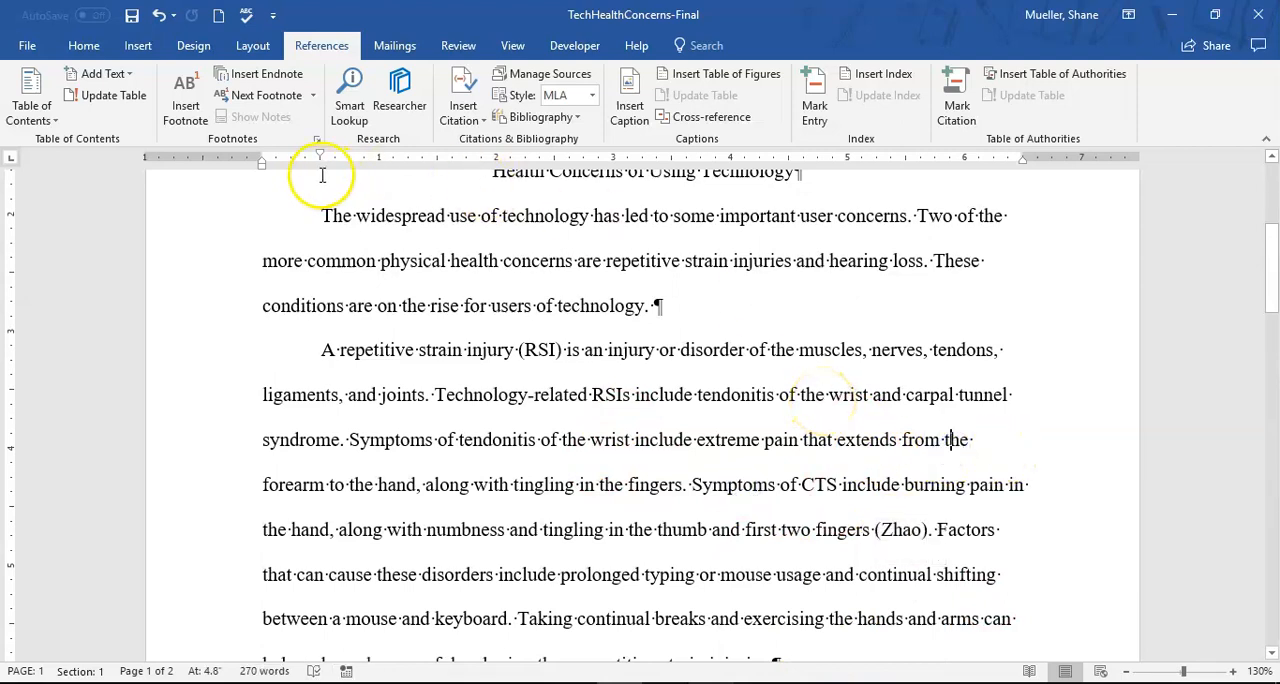
pyautogui.click(131, 15)
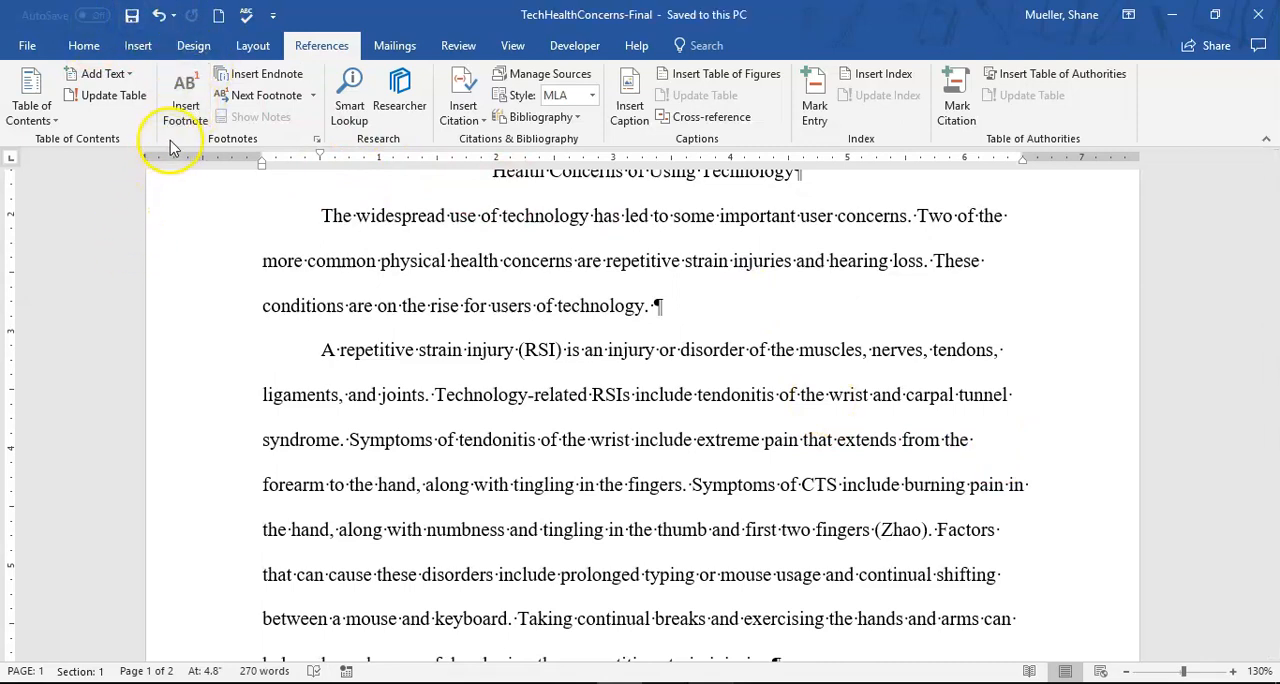
# - Insert a footnote at the end of the RSI paragraph, after "repetitive strain injuries."
pyautogui.scroll(-3, 243, 51)
pyautogui.click(724, 440)
pyautogui.scroll(-1, 717, 430)
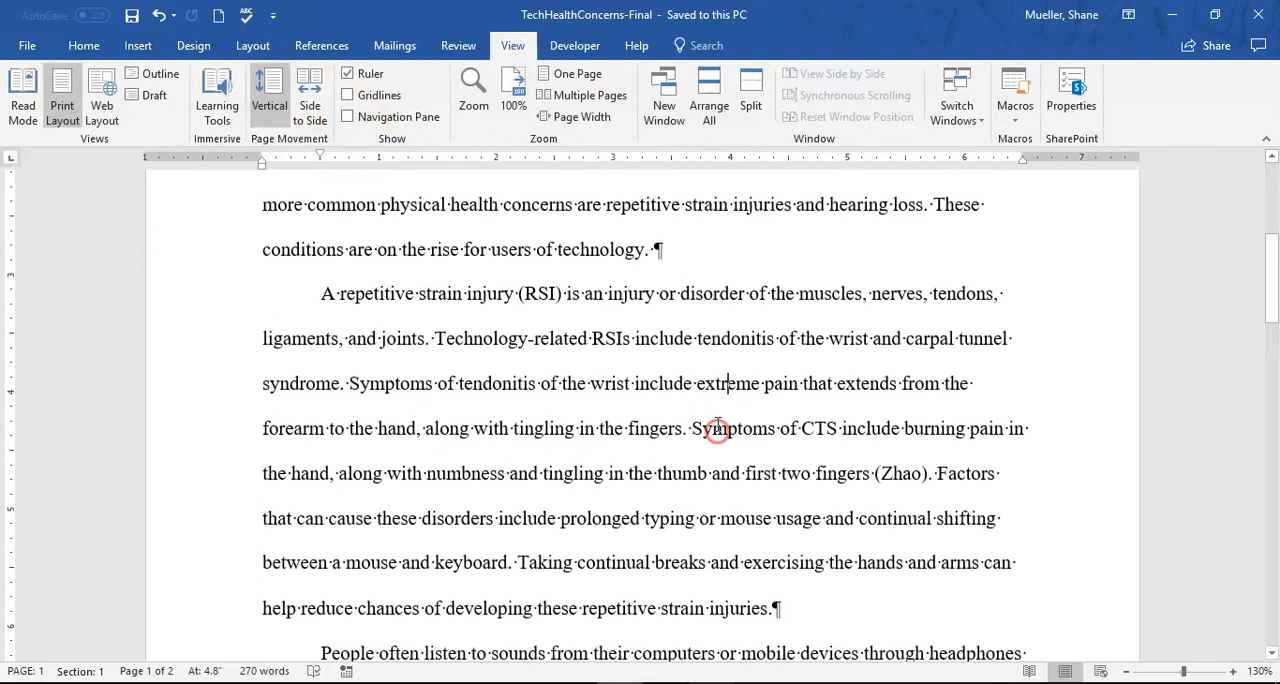
pyautogui.scroll(-4, 717, 430)
pyautogui.click(800, 384)
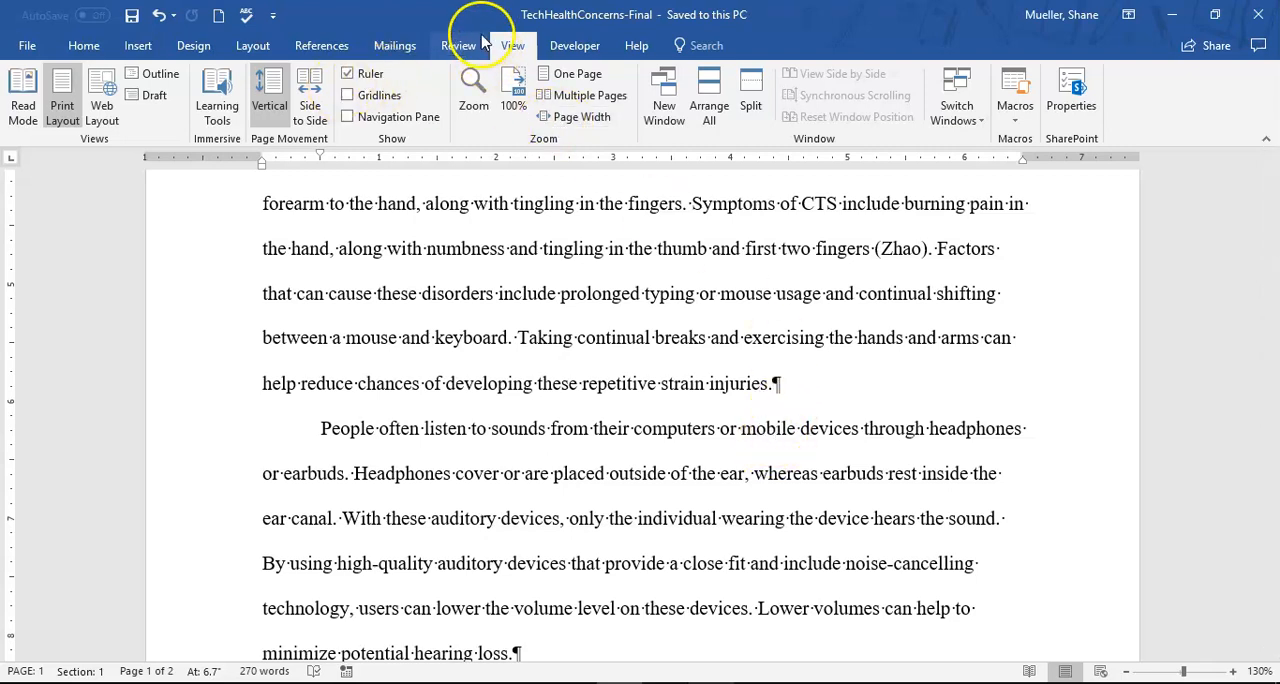
pyautogui.click(322, 47)
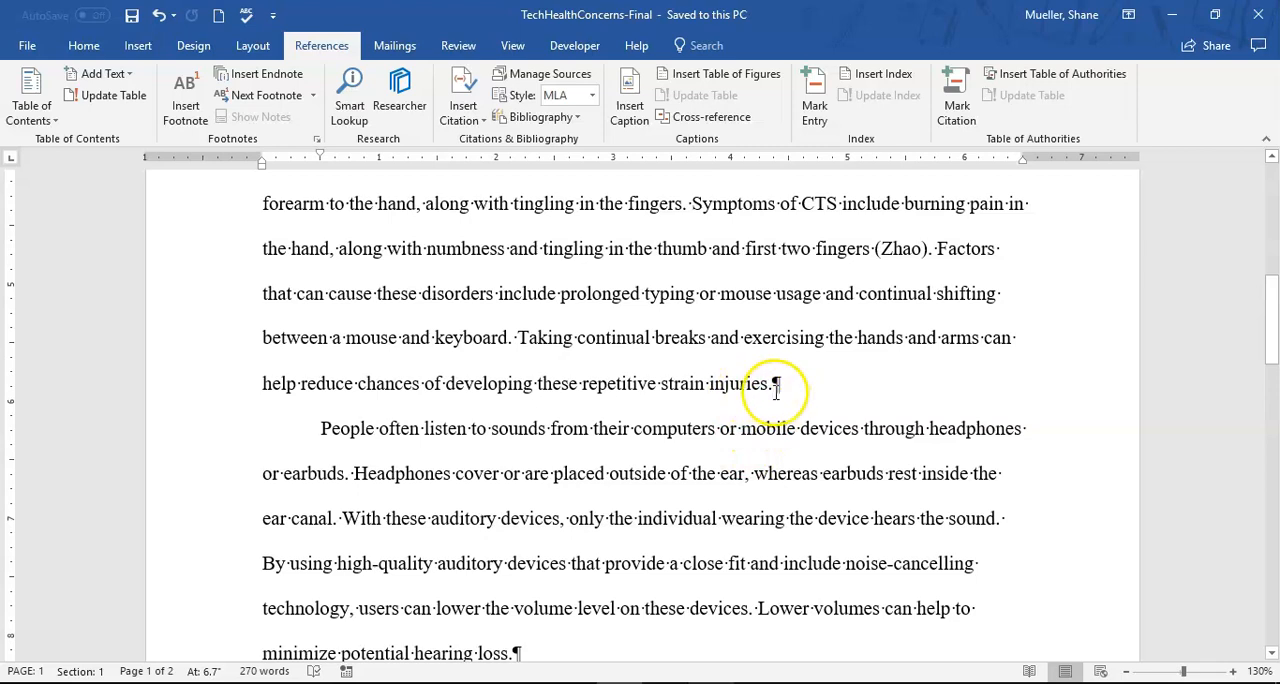
pyautogui.click(183, 88)
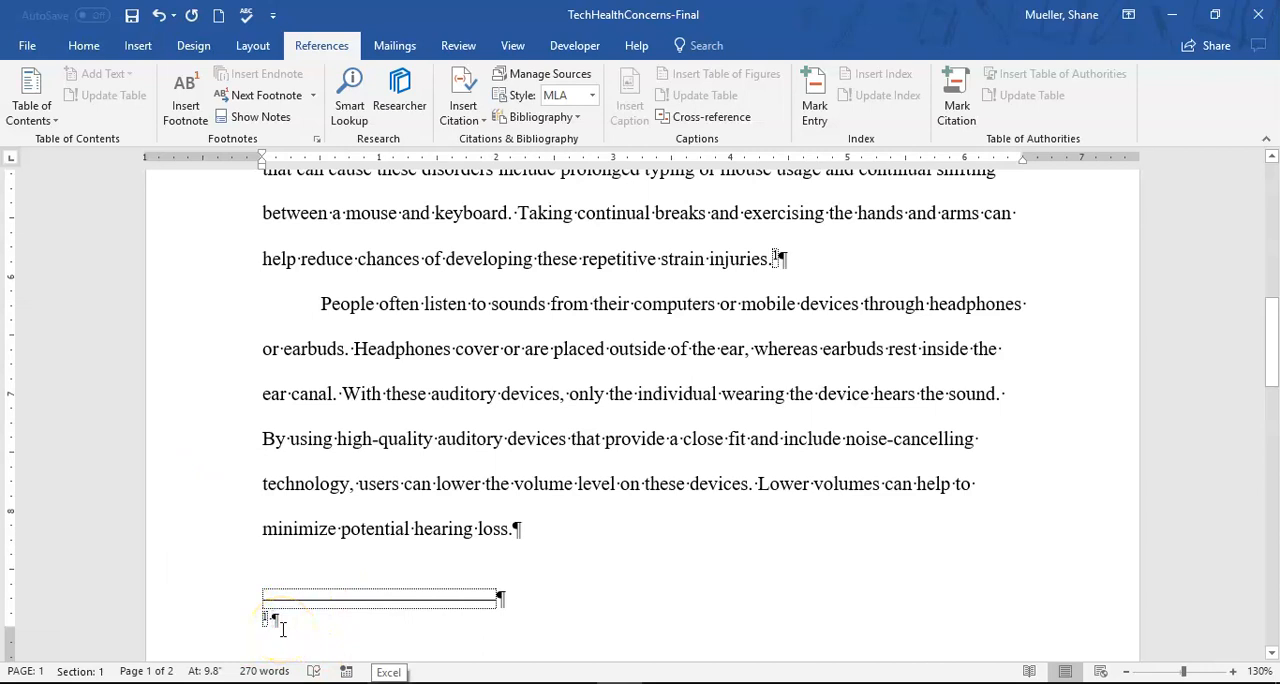
# - Begin the footnote text with "According to", followed by the two source authors' surnames joined by "and" and a comma
pyautogui.click(320, 651)
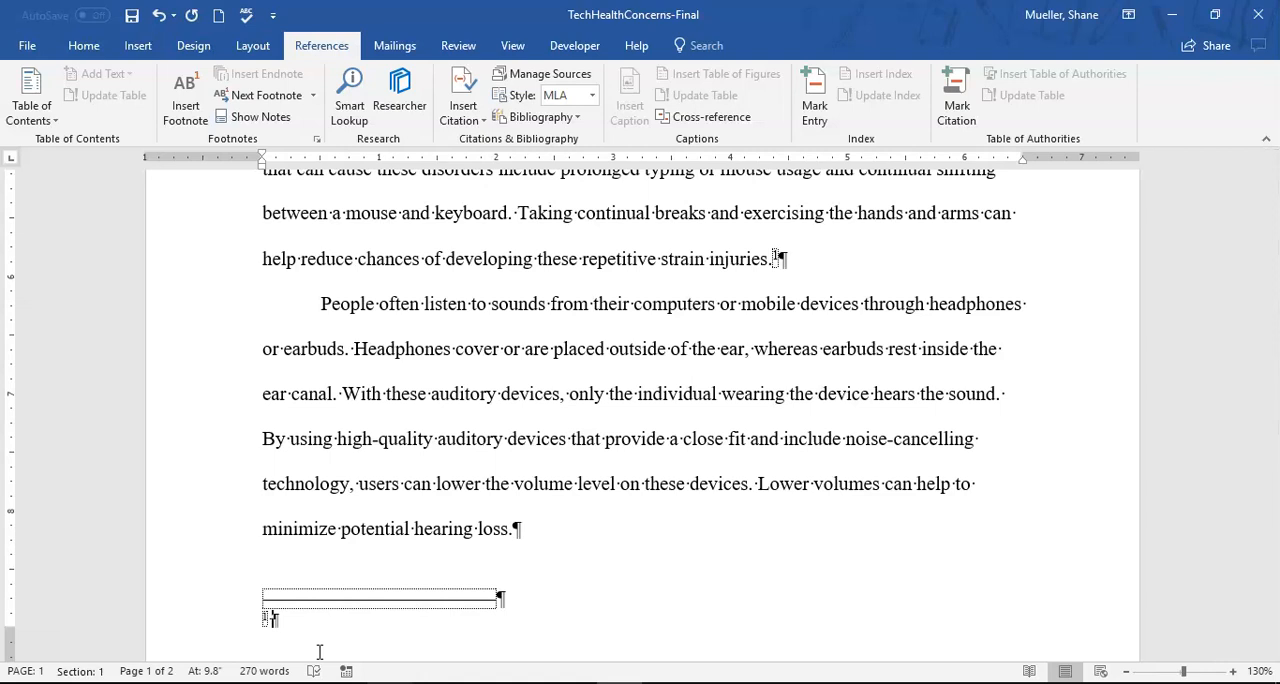
pyautogui.write('According')
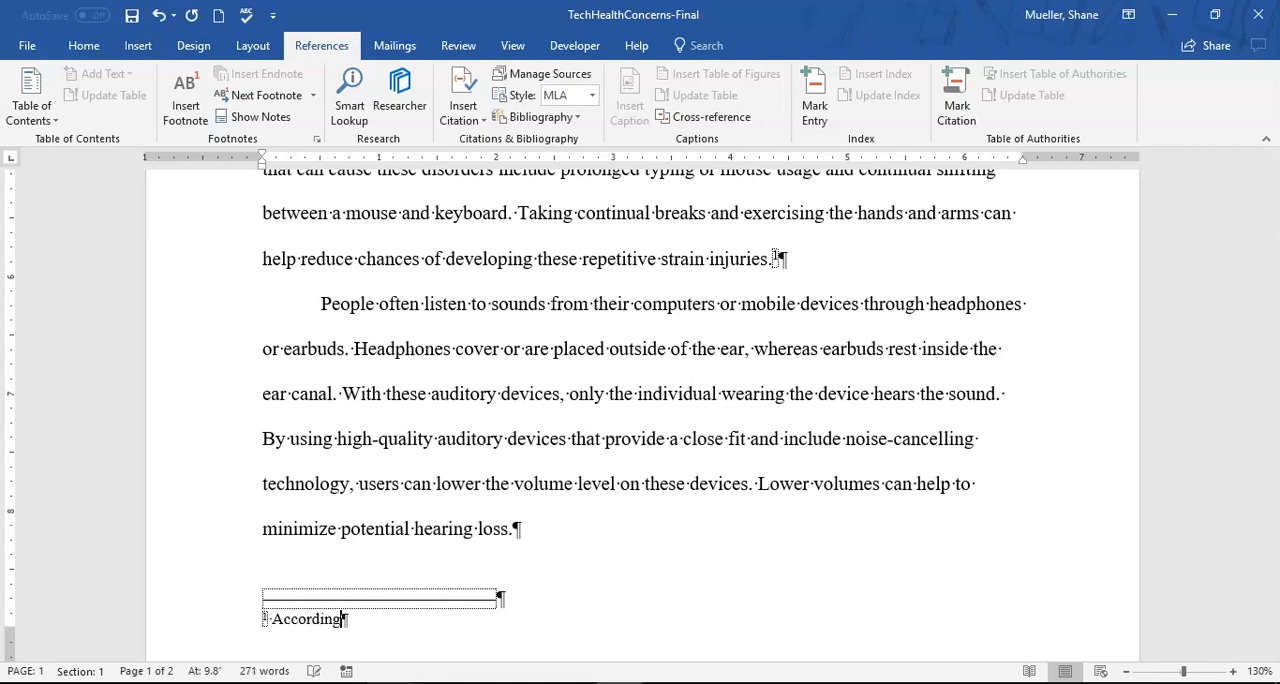
pyautogui.write(' to Clark and Nadeem')
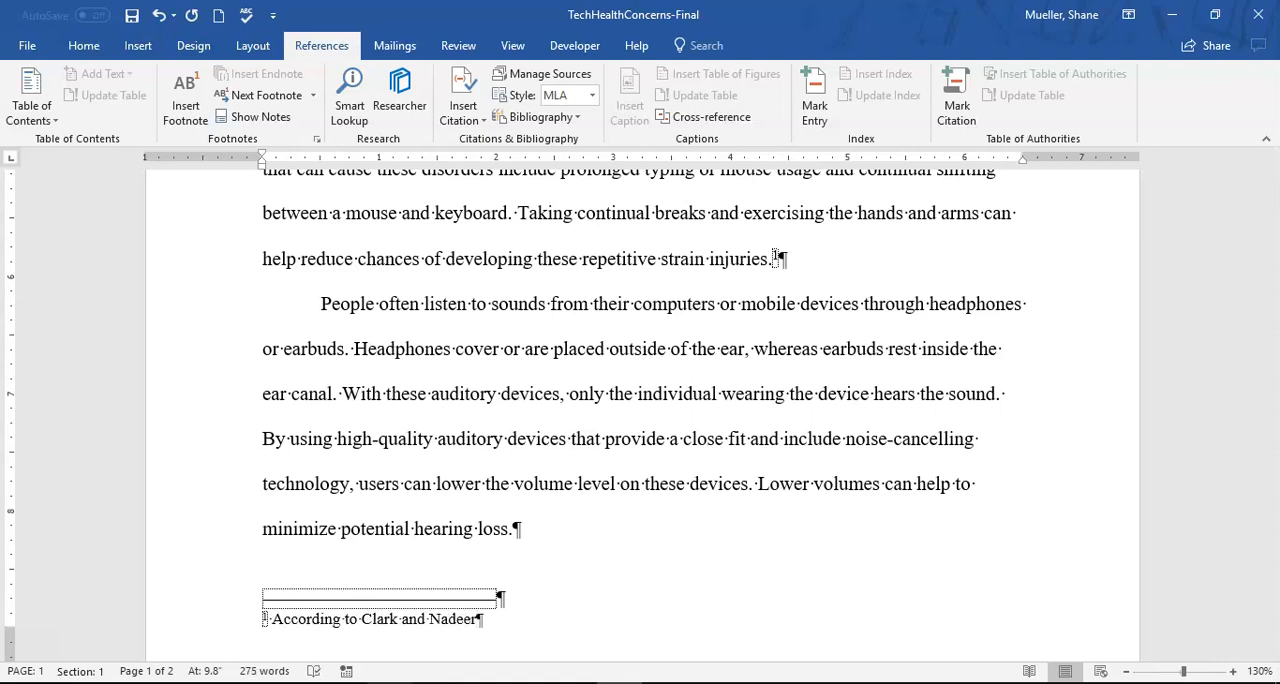
pyautogui.write(',')
# - Continue the footnote sentence with "tendonitis of th wrist and carpal tunnel syndrome"
pyautogui.write('tendonitis of th wrist and ca')
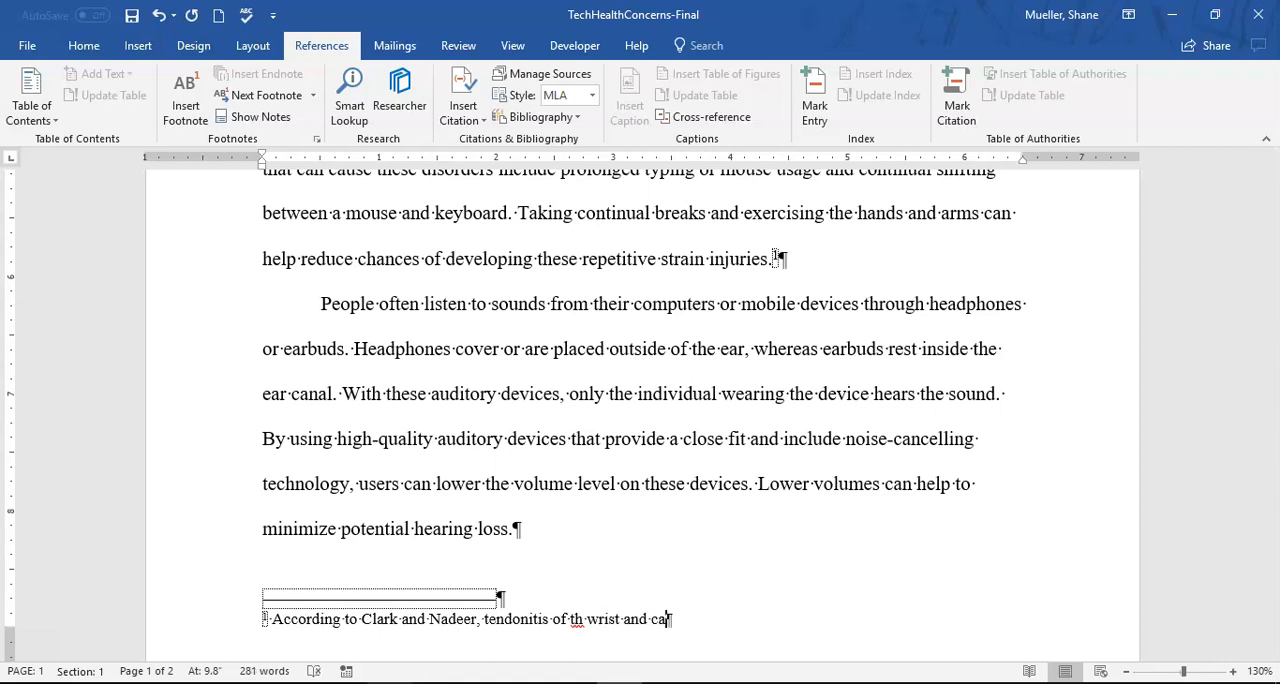
pyautogui.write('rpal tunnel syndrome')
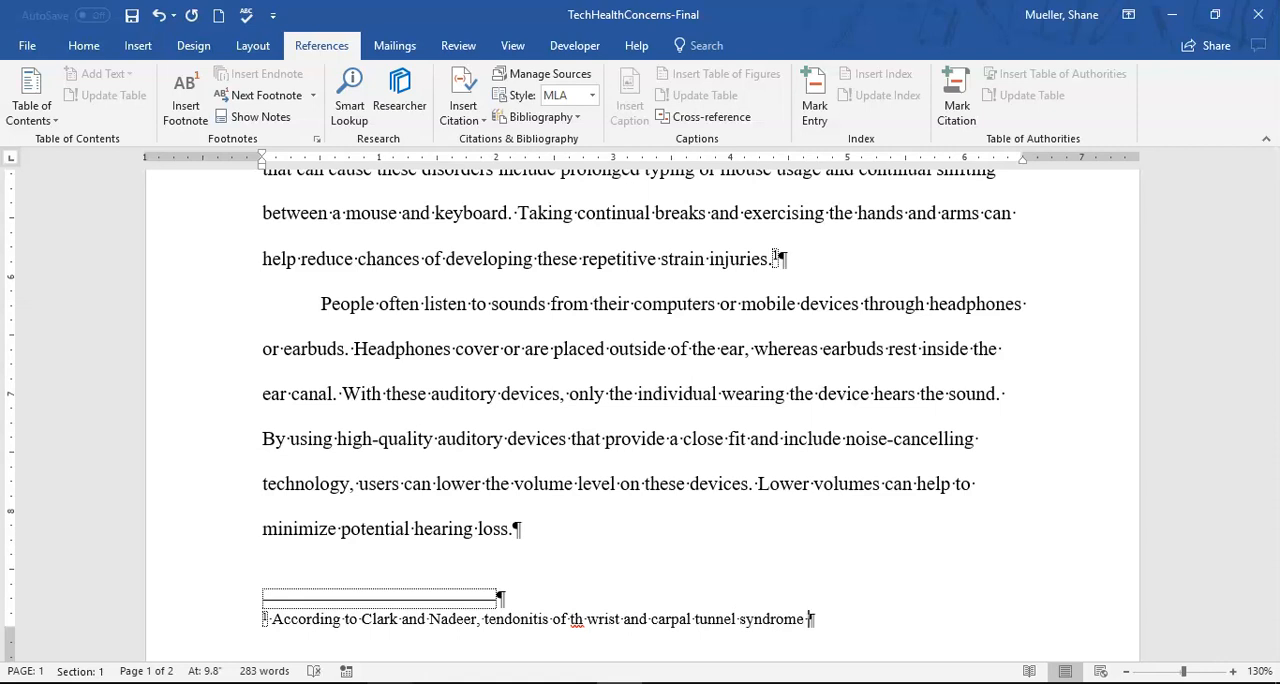
pyautogui.write(' can lead to ')
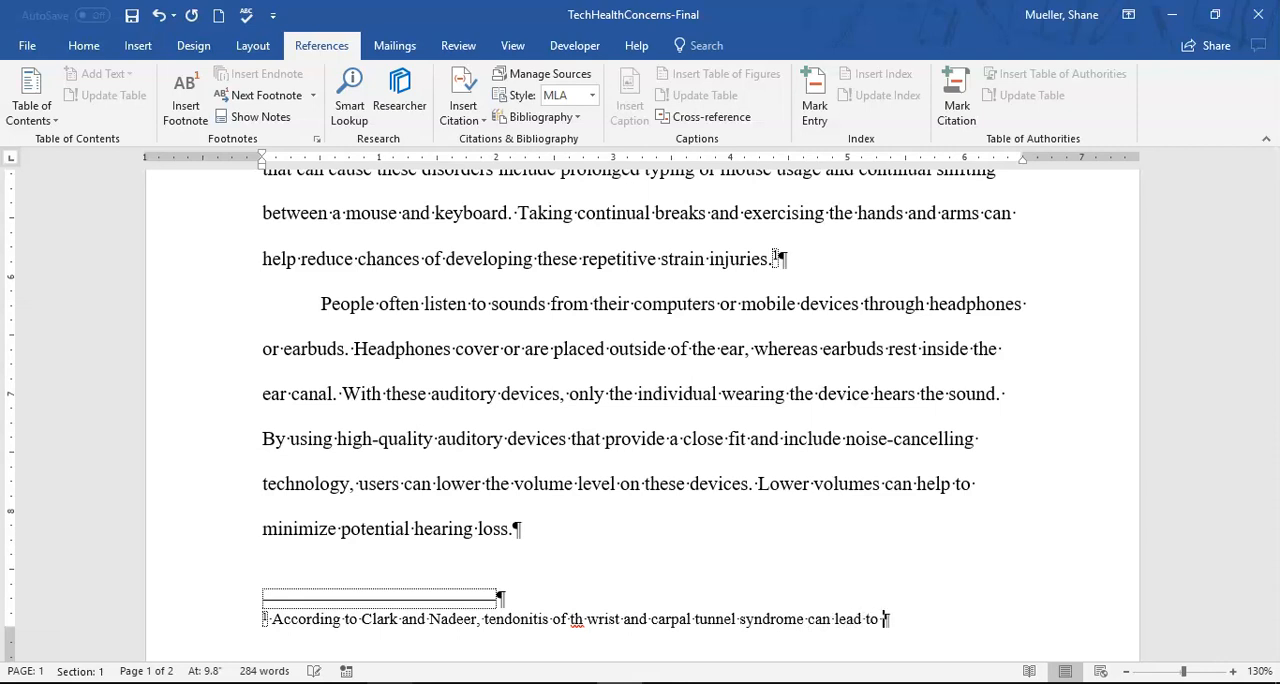
pyautogui.write('permanent')
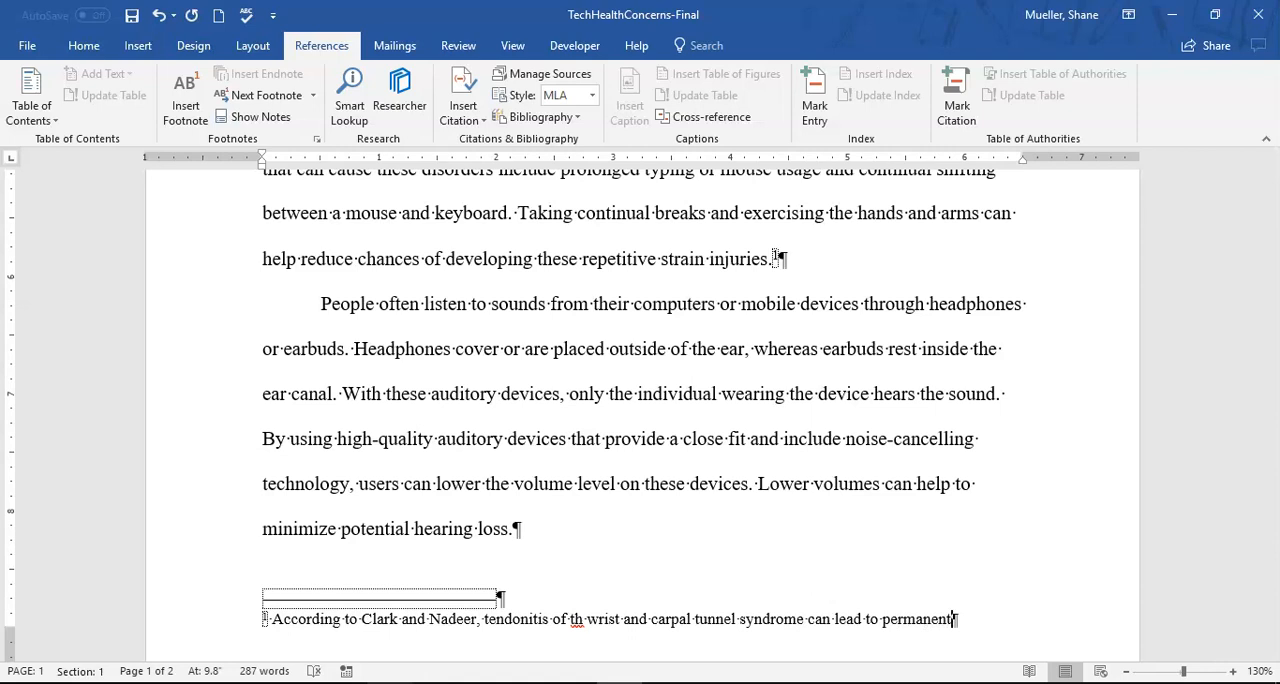
pyautogui.write(' physical dama')
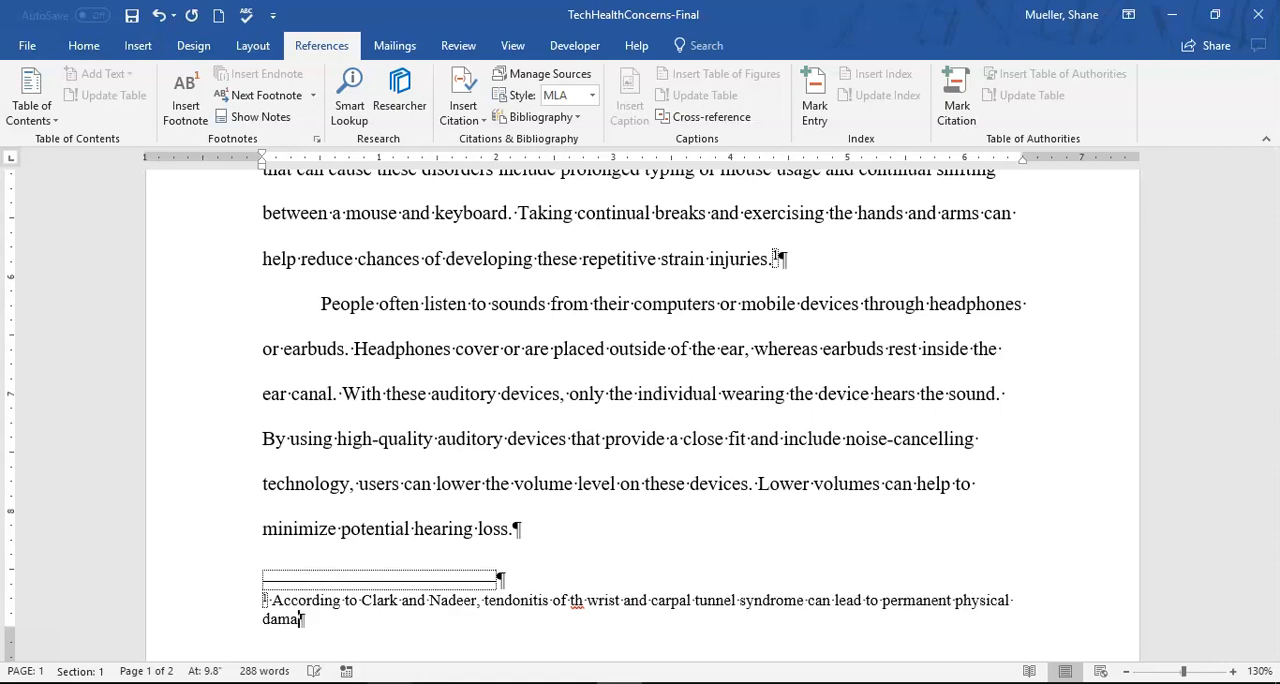
pyautogui.write('ge if left untreated')
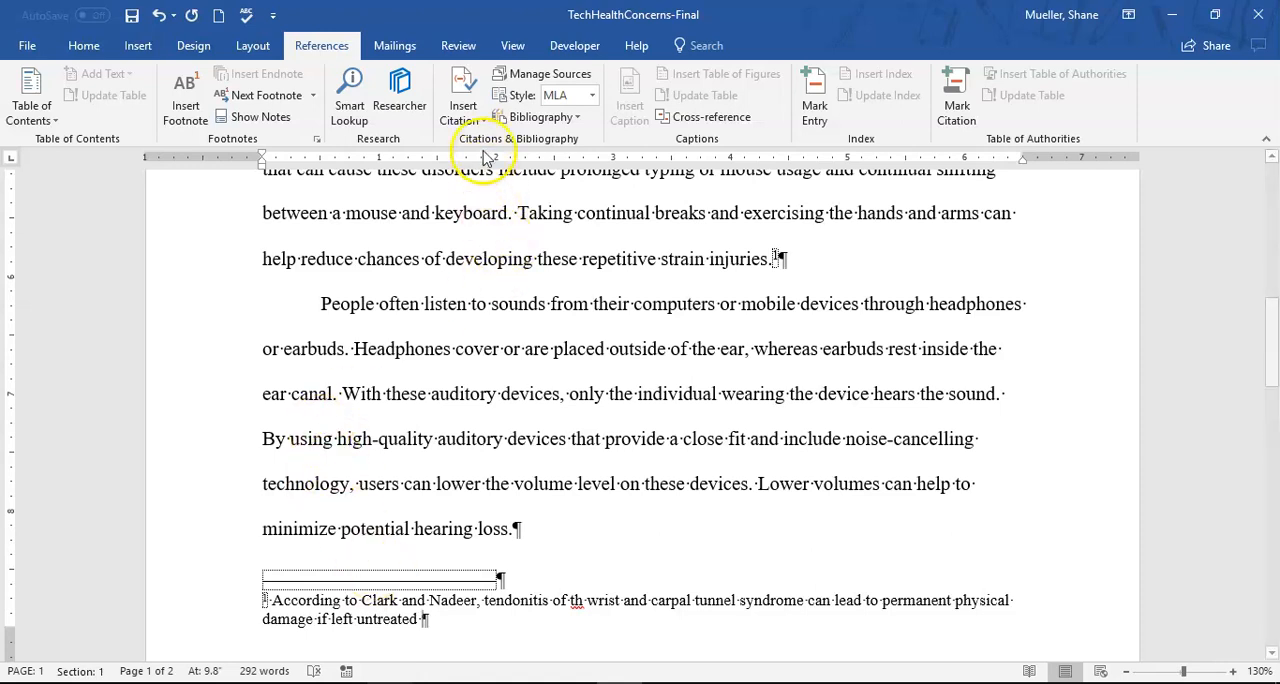
# - Insert a citation placeholder named with the first author's surname after "untreated" and end the footnote with a period
pyautogui.click(480, 118)
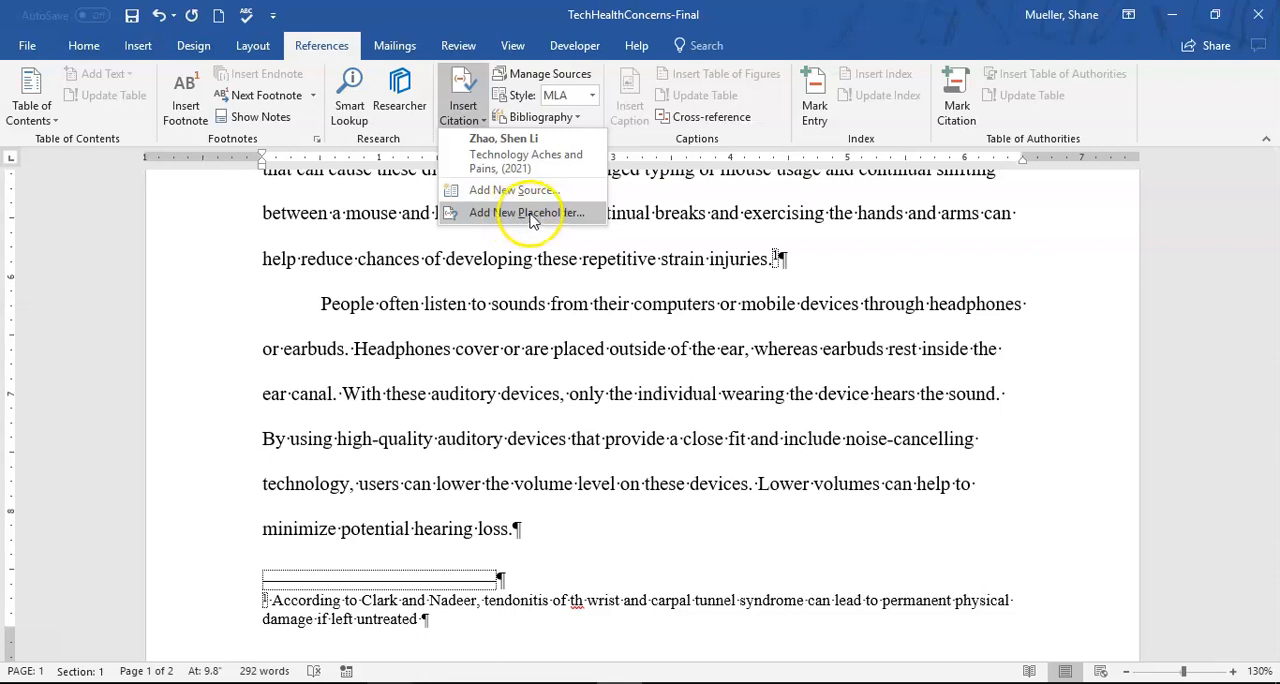
pyautogui.click(560, 213)
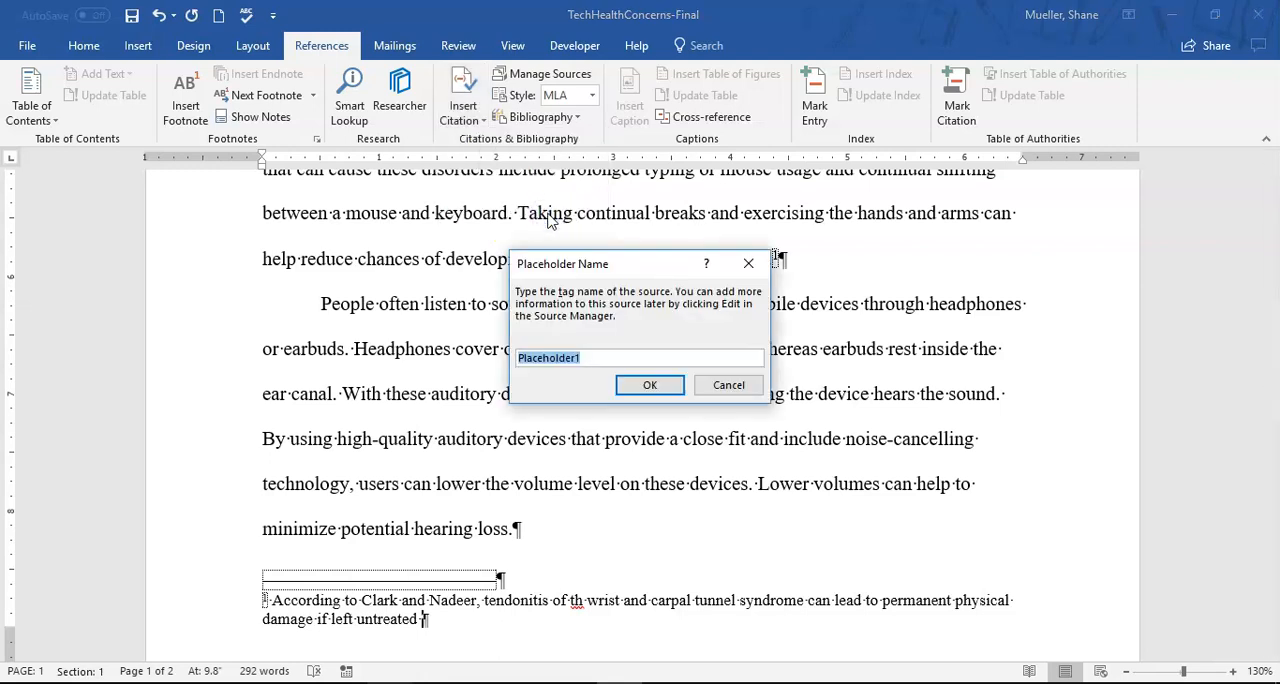
pyautogui.write('Clark')
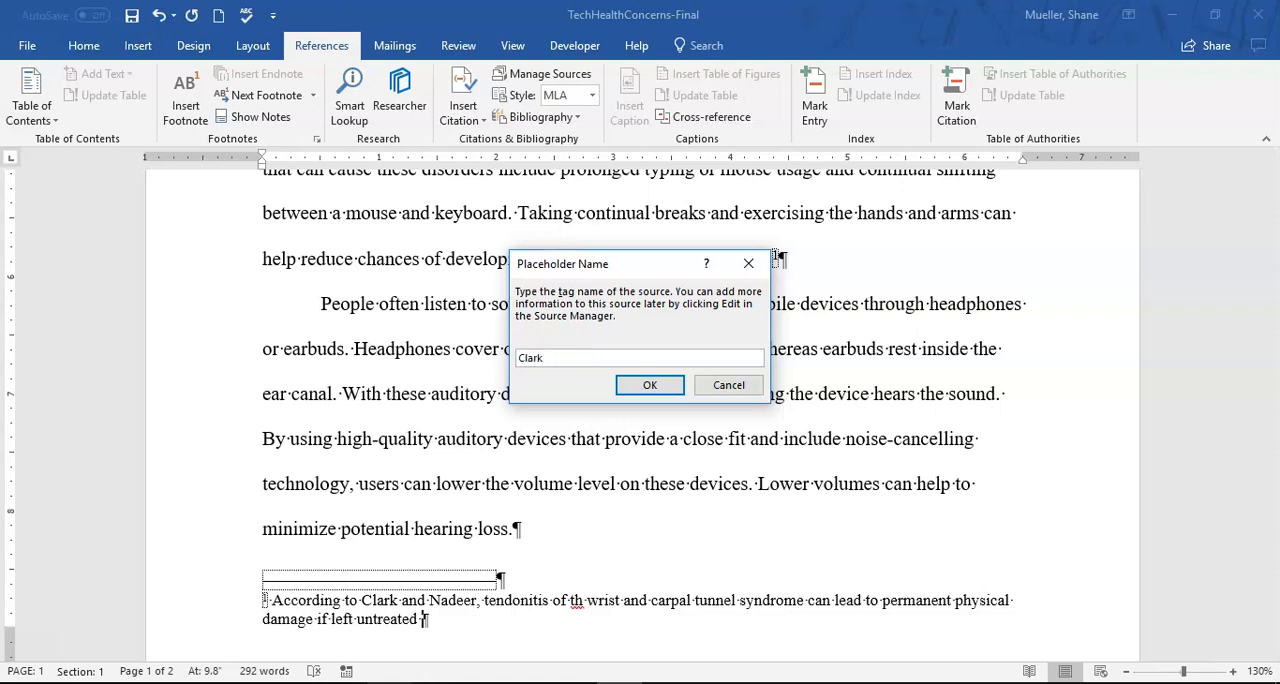
pyautogui.click(652, 383)
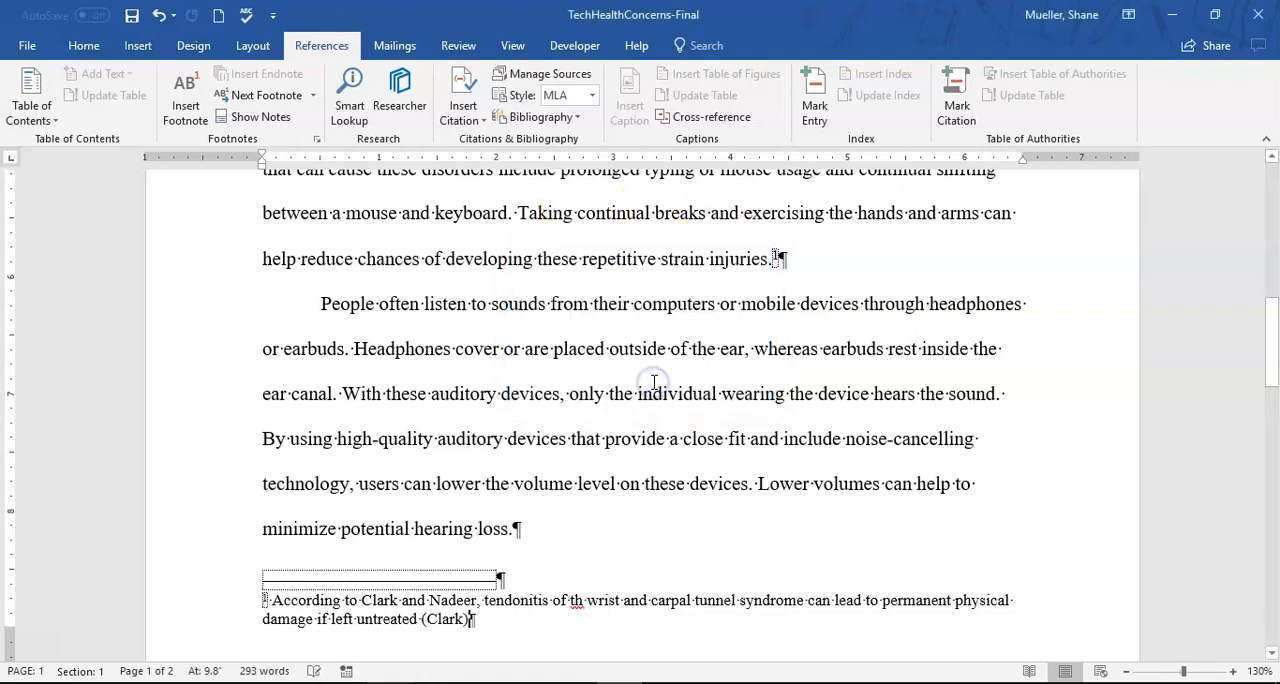
pyautogui.click(455, 620)
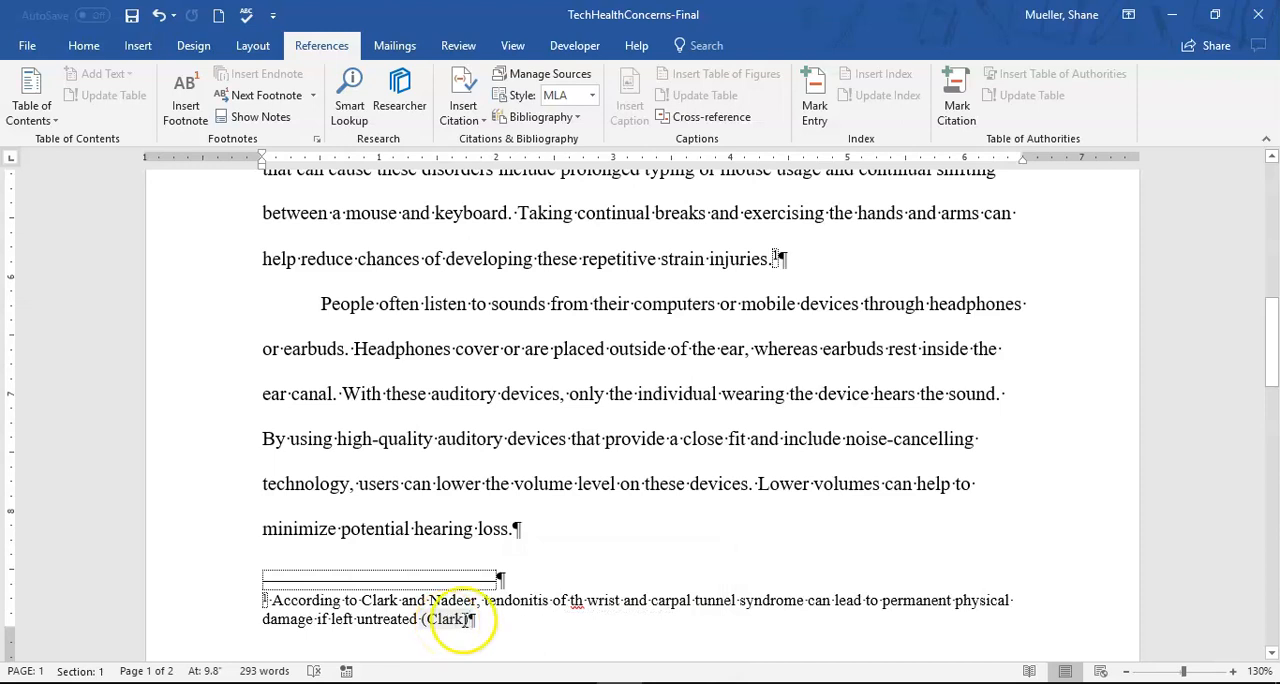
pyautogui.click(491, 641)
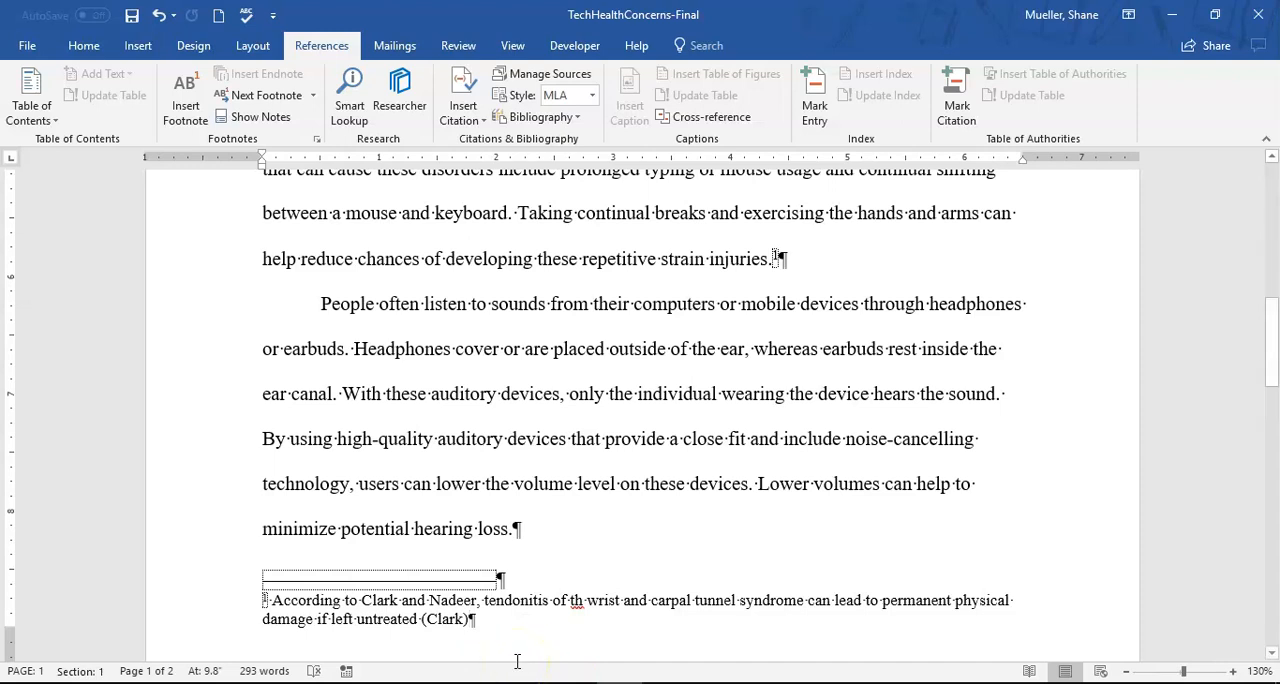
pyautogui.write('.')
pyautogui.click(558, 633)
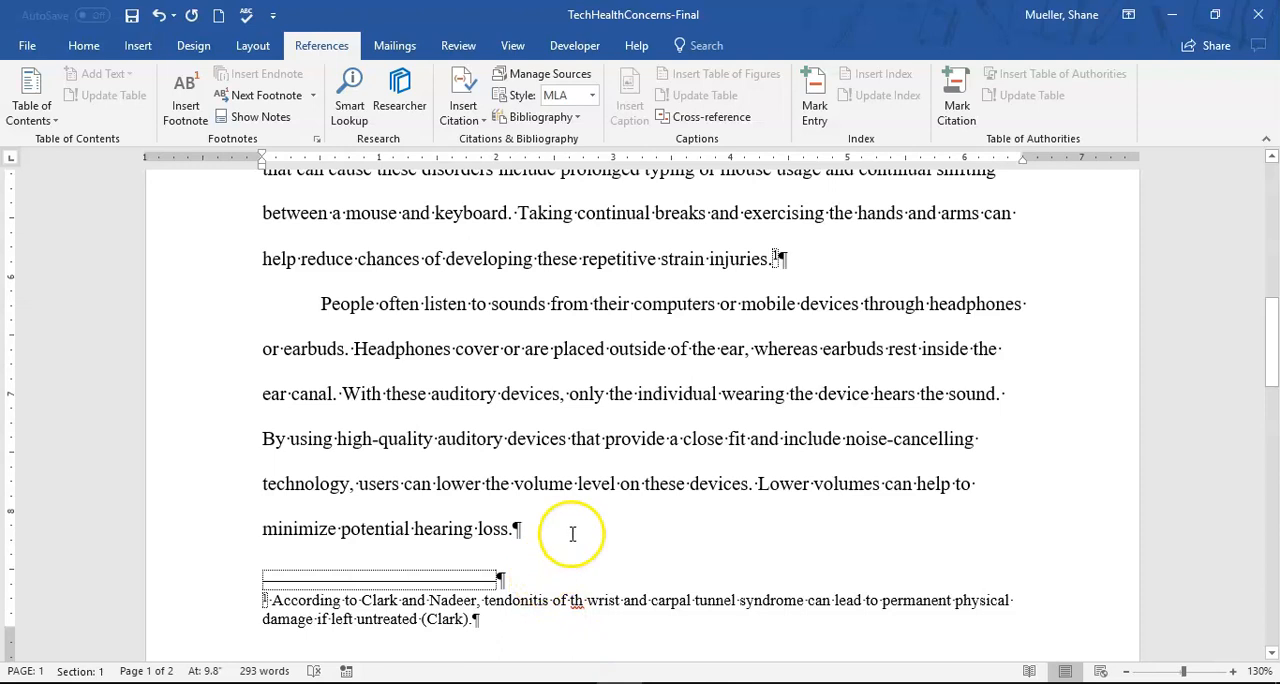
pyautogui.click(578, 392)
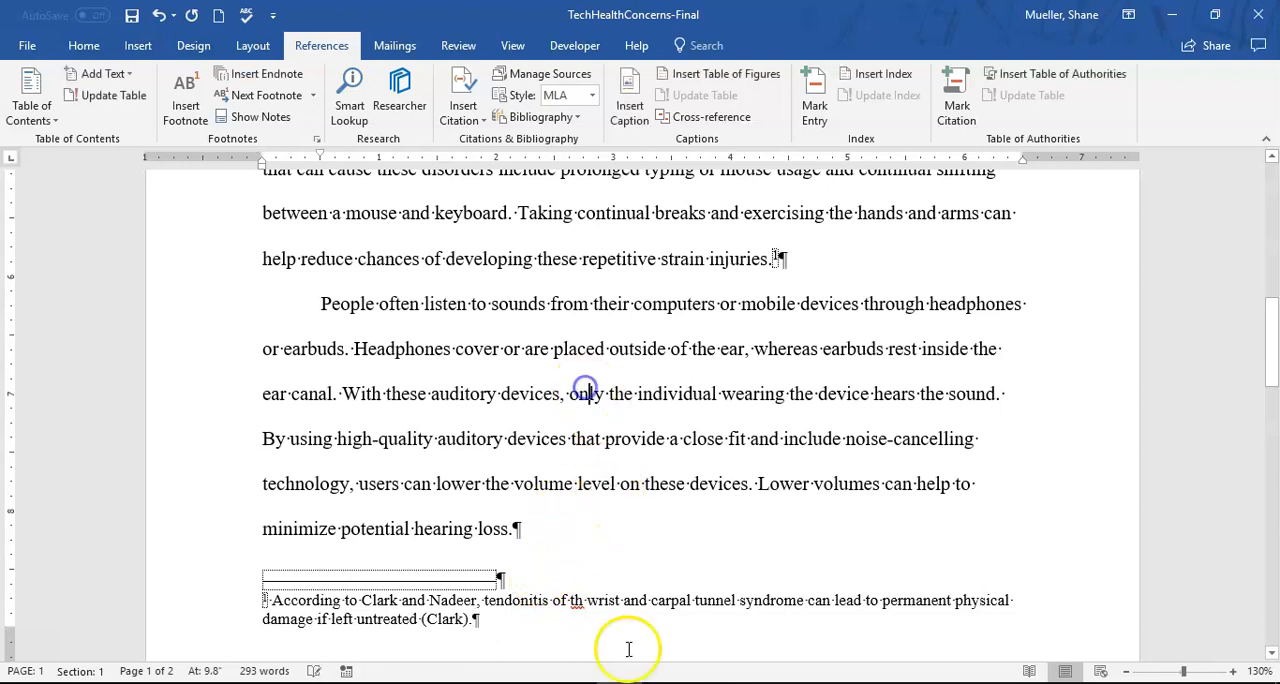
pyautogui.doubleClick(528, 330)
pyautogui.click(527, 609)
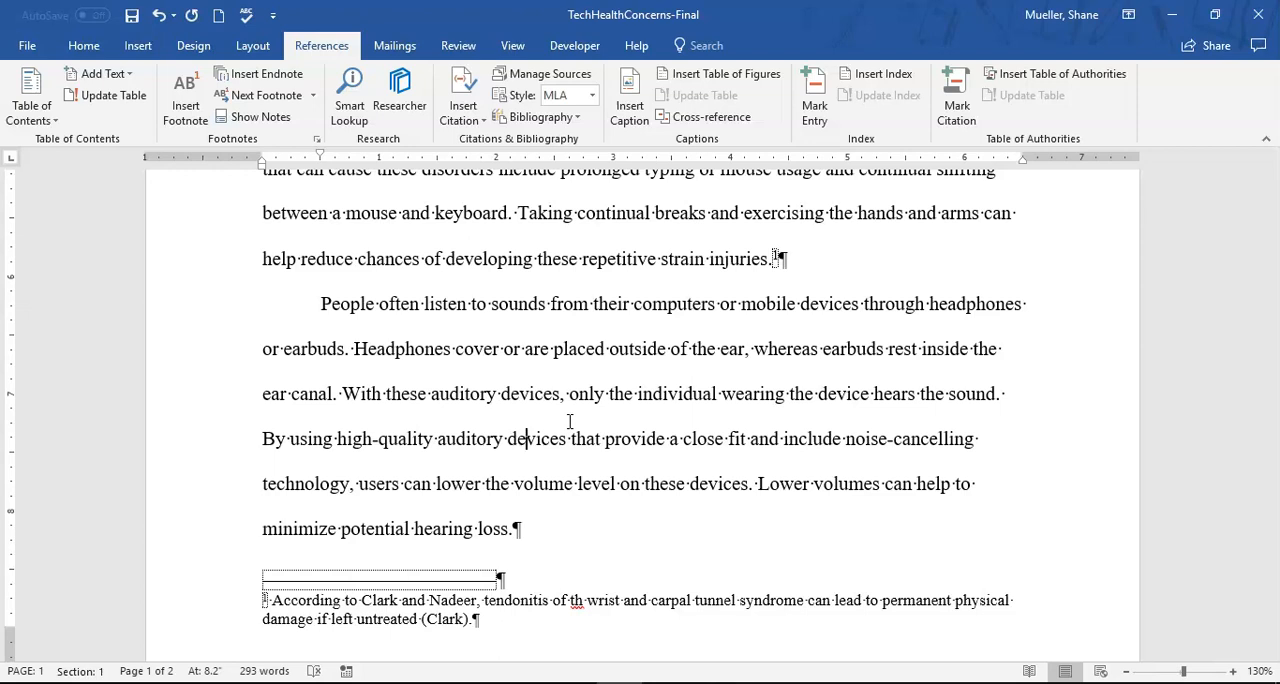
# - Apply the Normal style to the footnote text at the foot of page 1
pyautogui.scroll(-3, 569, 421)
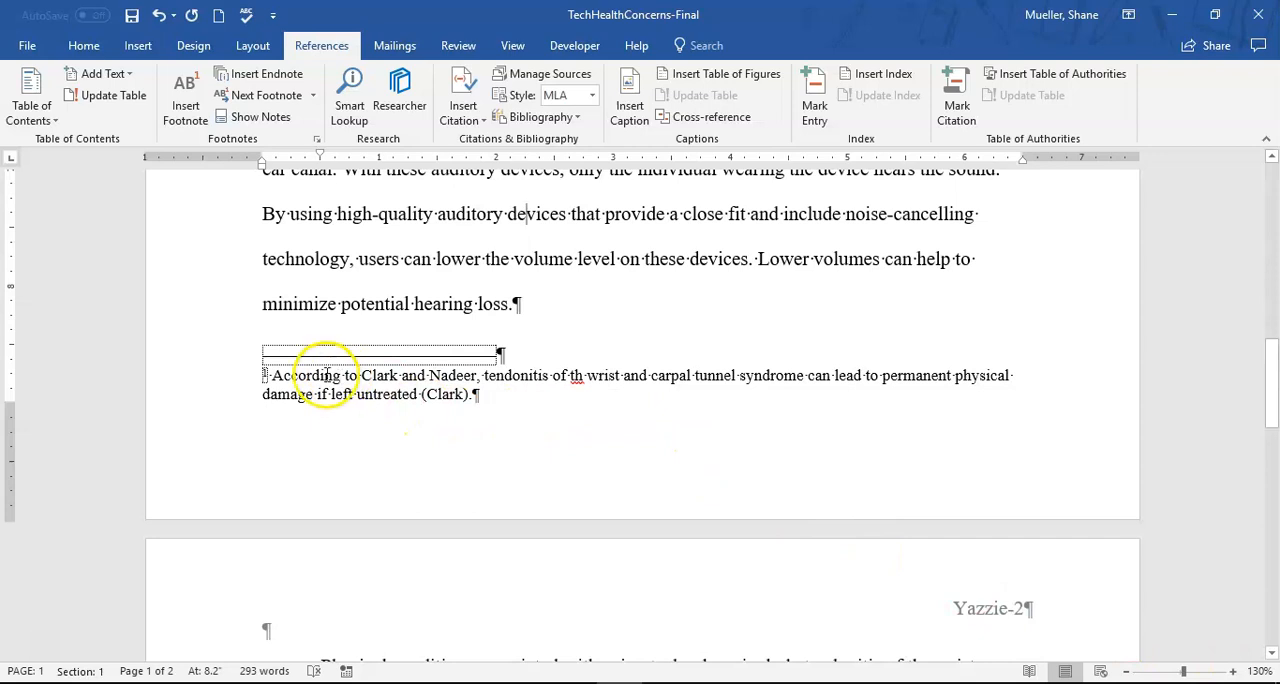
pyautogui.click(288, 383)
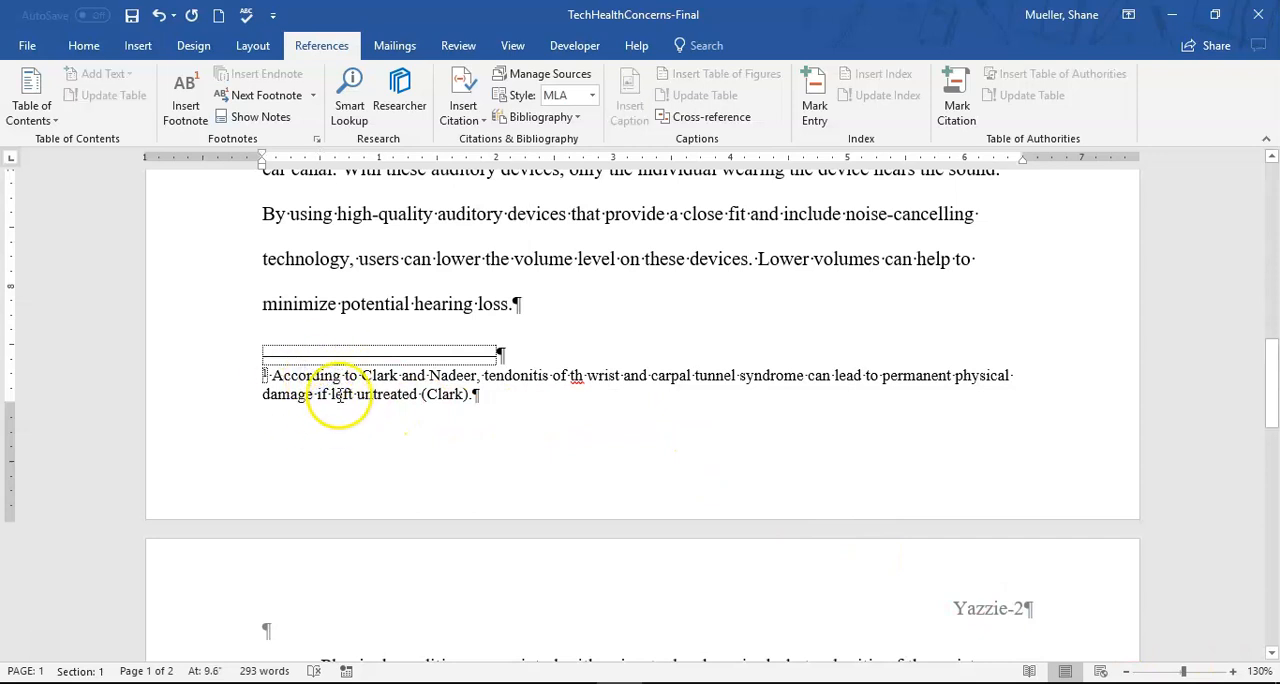
pyautogui.click(84, 45)
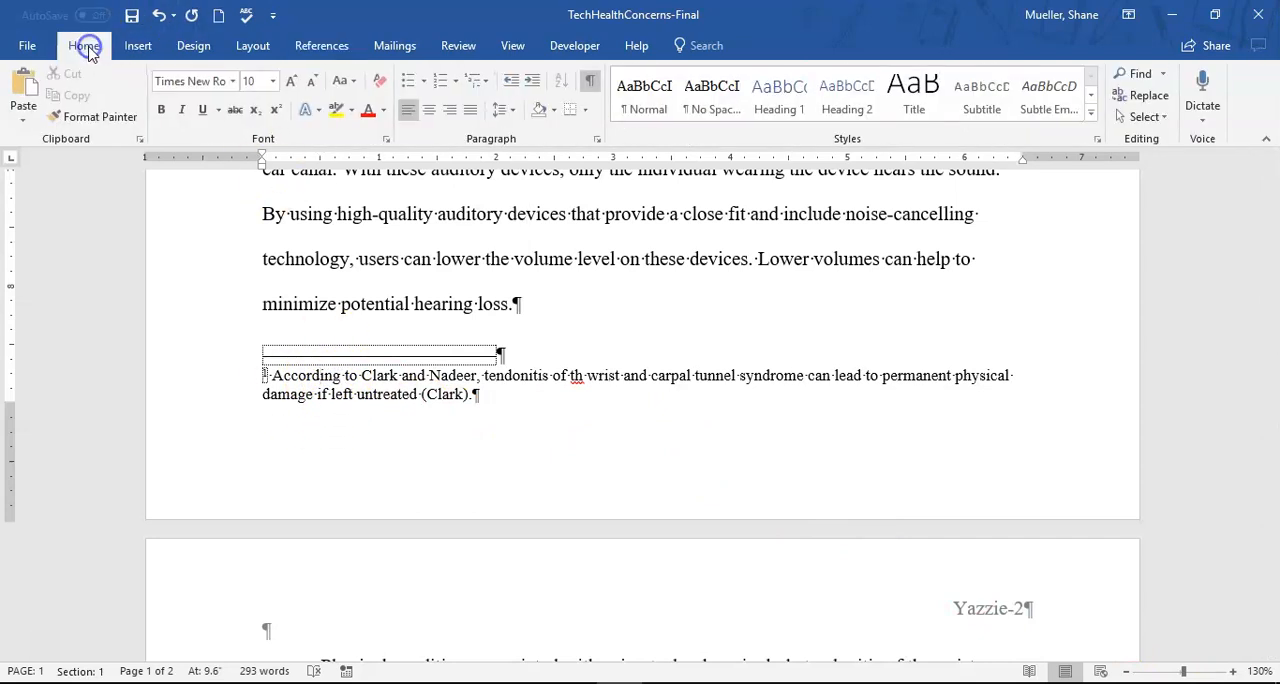
pyautogui.click(645, 96)
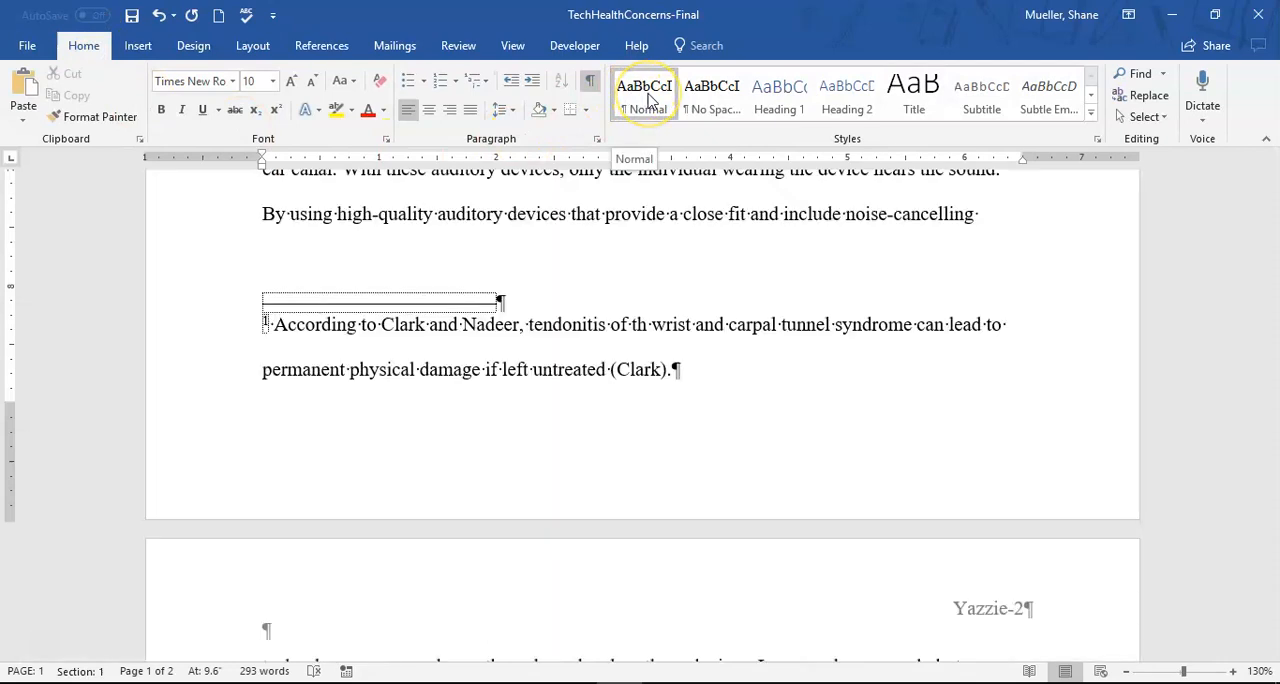
pyautogui.click(648, 98)
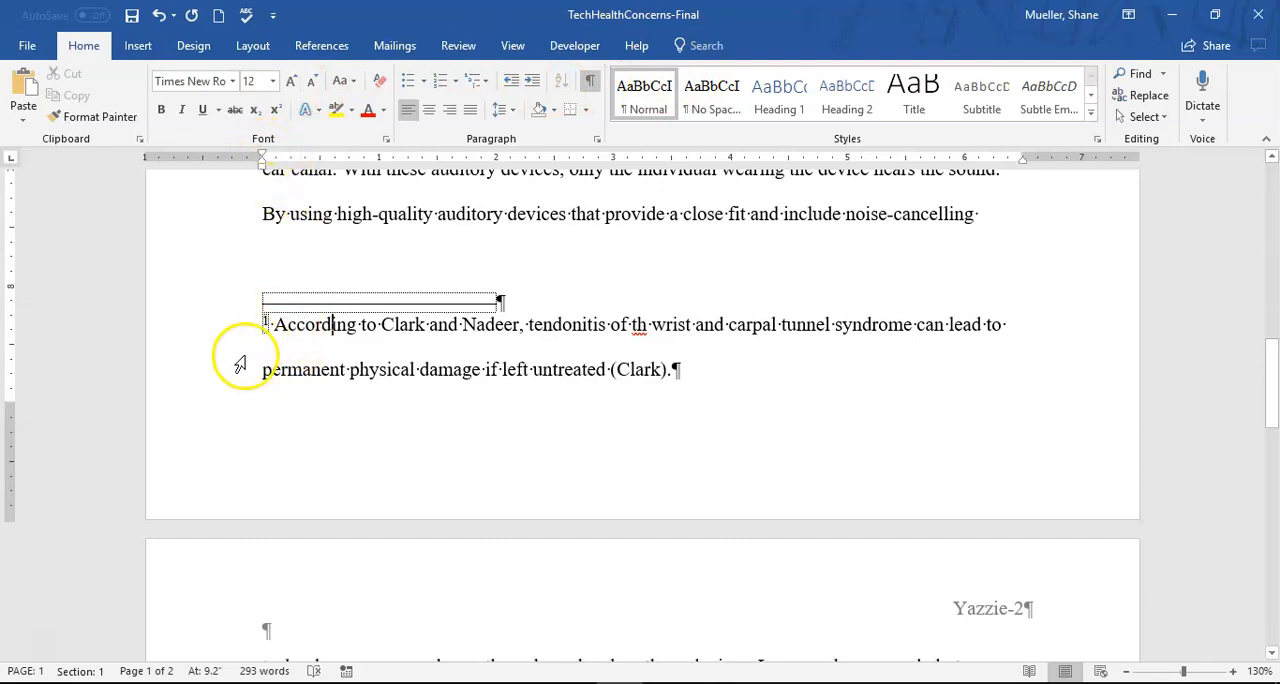
# - Set a 0.5-inch first-line indent on the whole footnote paragraph
pyautogui.moveTo(217, 334); pyautogui.dragTo(743, 397)
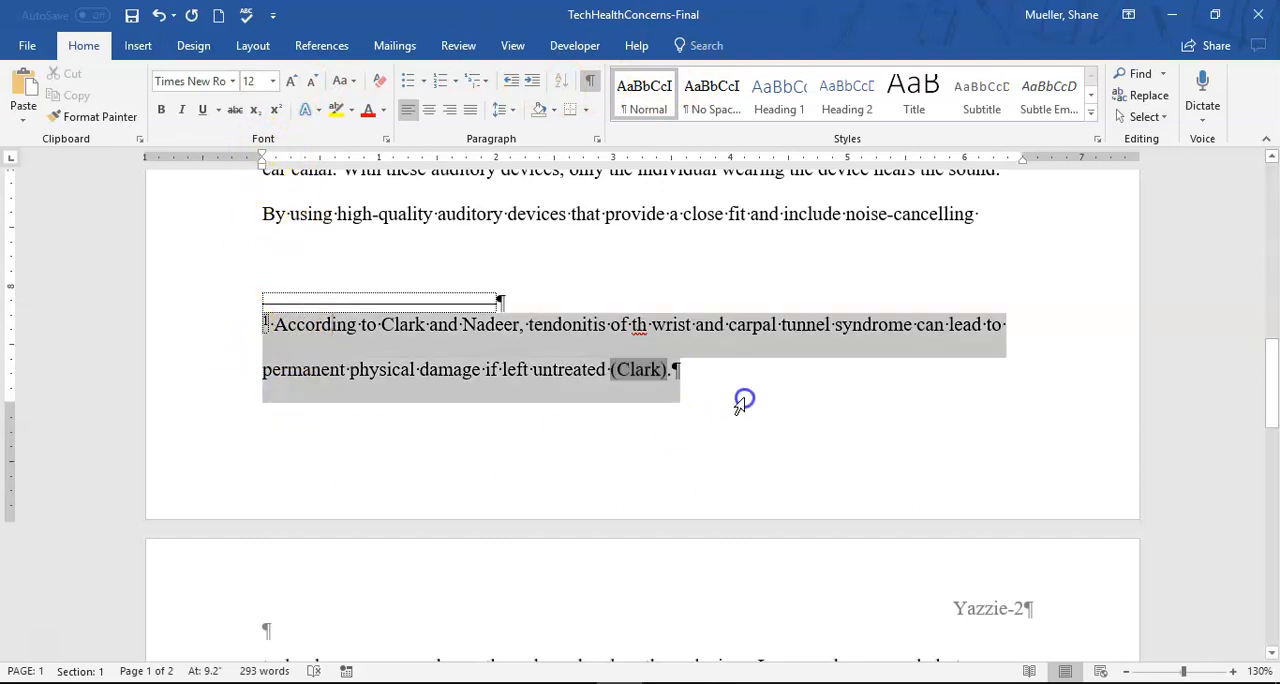
pyautogui.moveTo(263, 157); pyautogui.dragTo(320, 170)
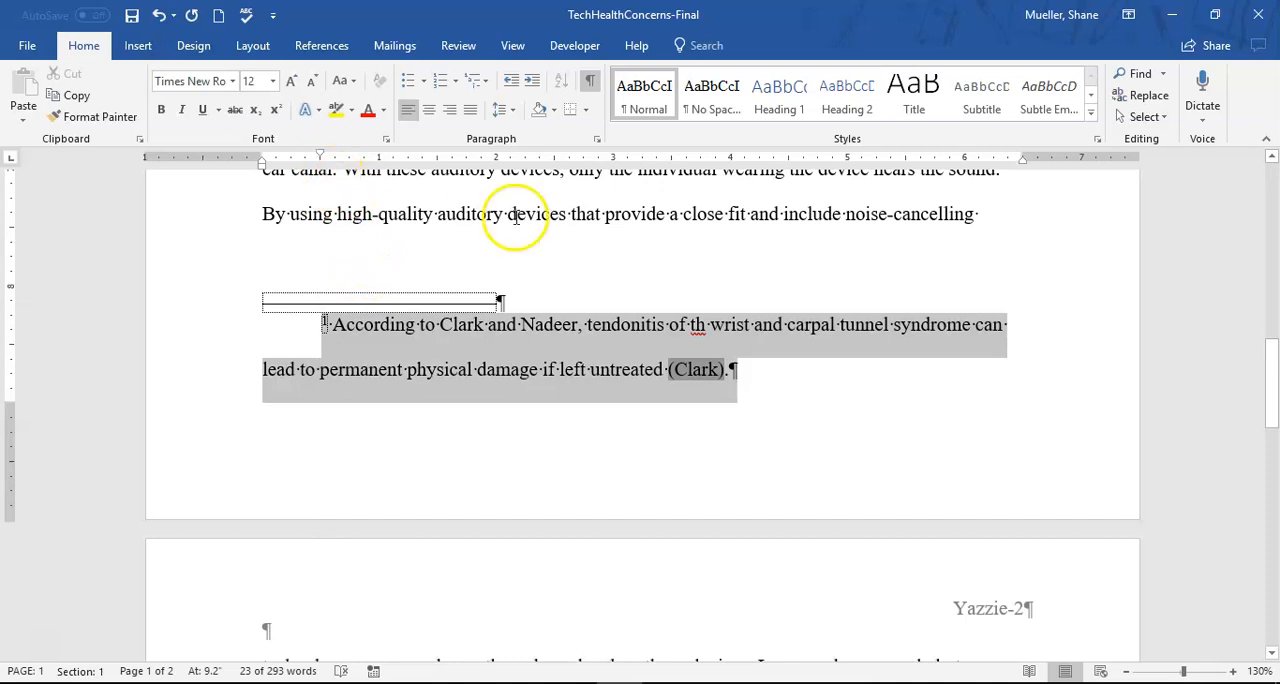
pyautogui.click(740, 278)
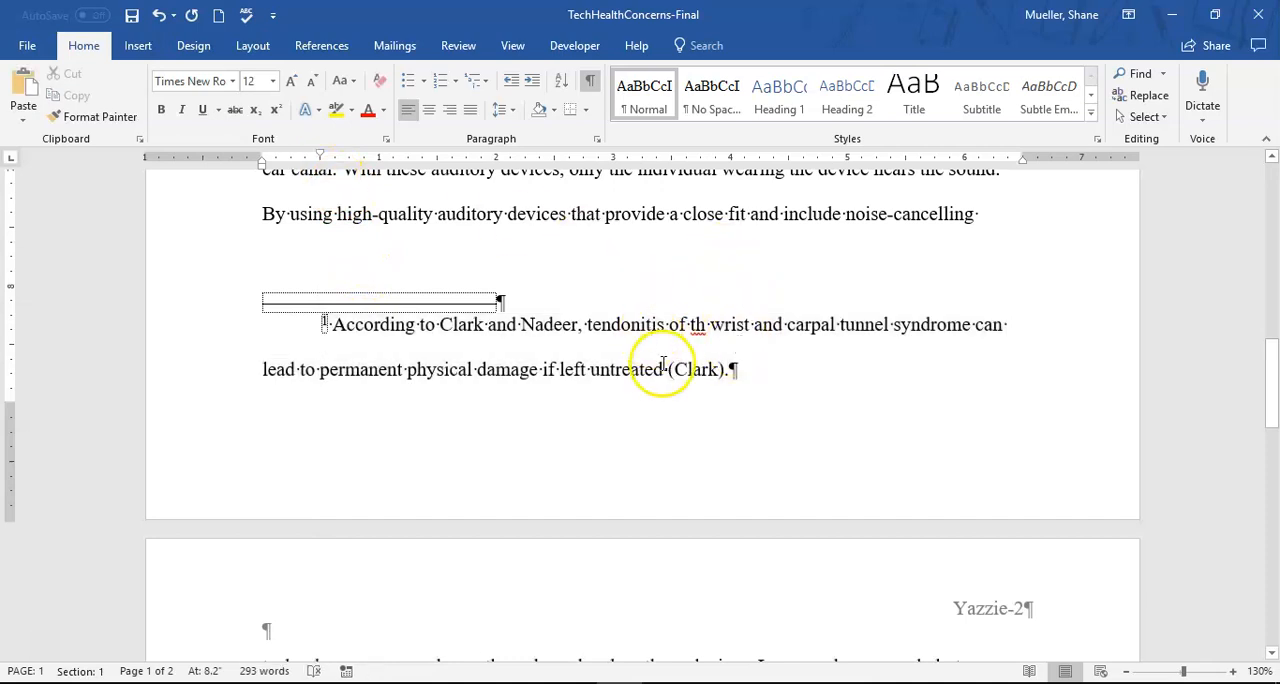
pyautogui.scroll(1, 707, 300)
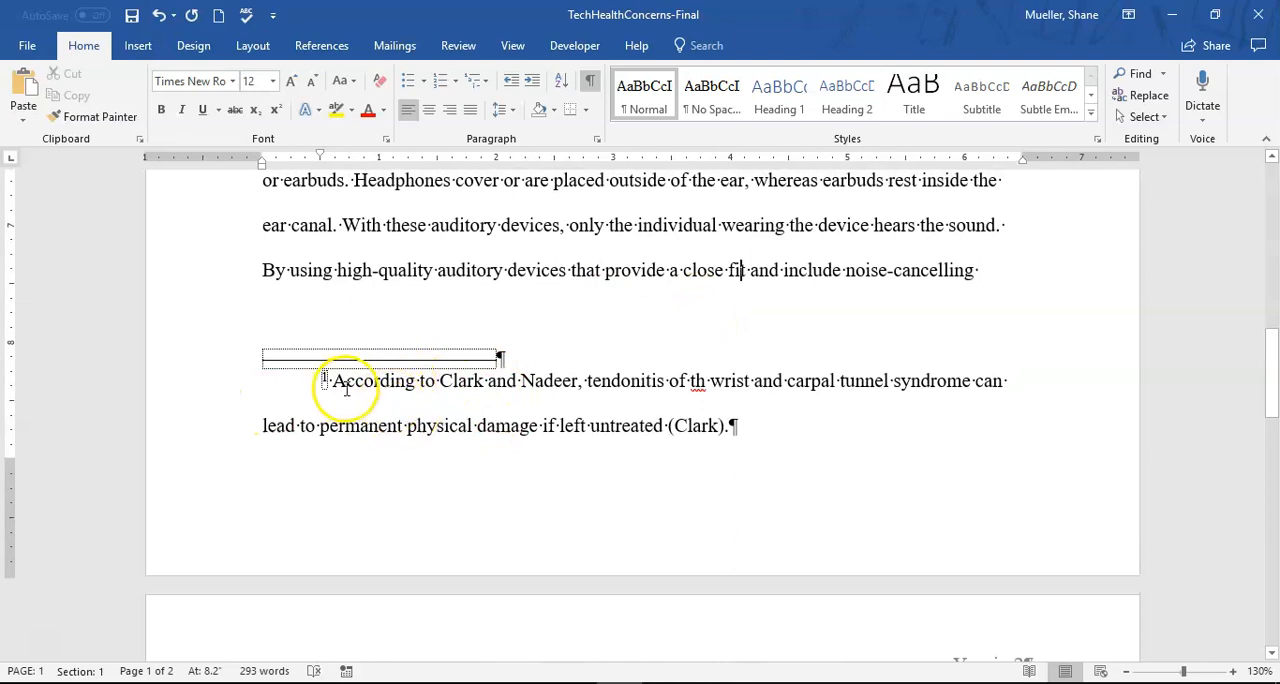
pyautogui.scroll(-3, 517, 366)
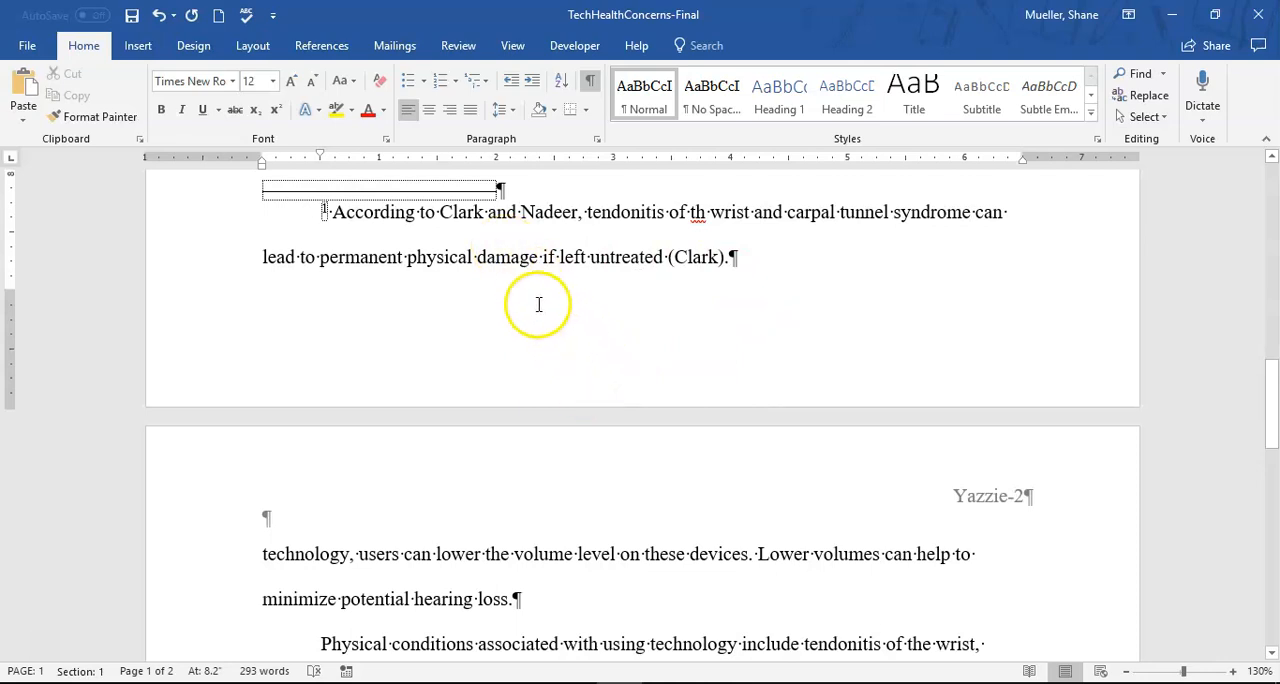
pyautogui.scroll(5, 540, 303)
pyautogui.scroll(15, 557, 307)
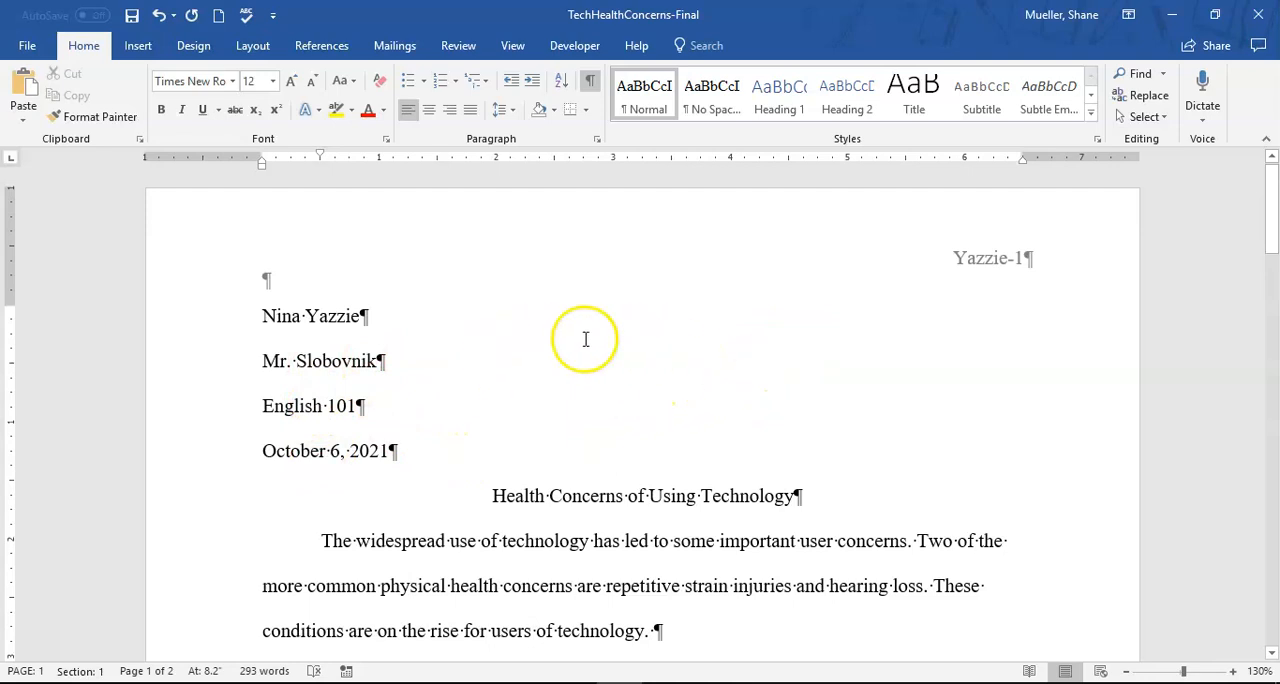
pyautogui.click(377, 361)
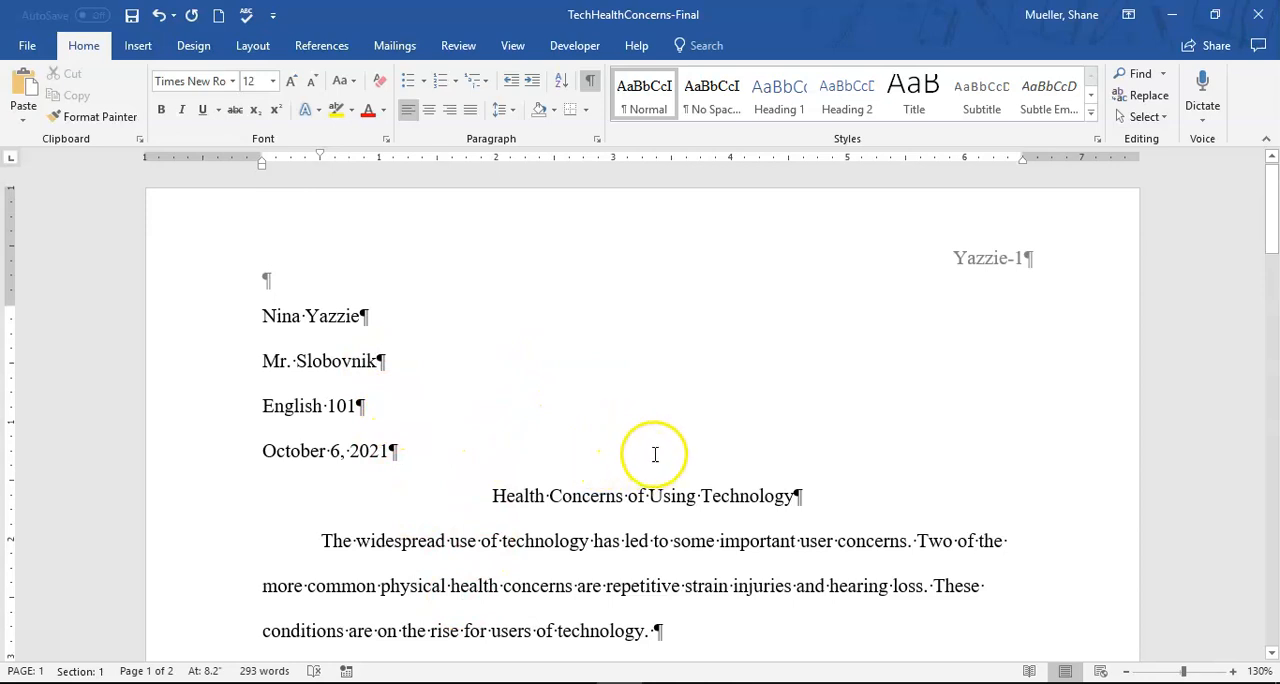
pyautogui.click(609, 526)
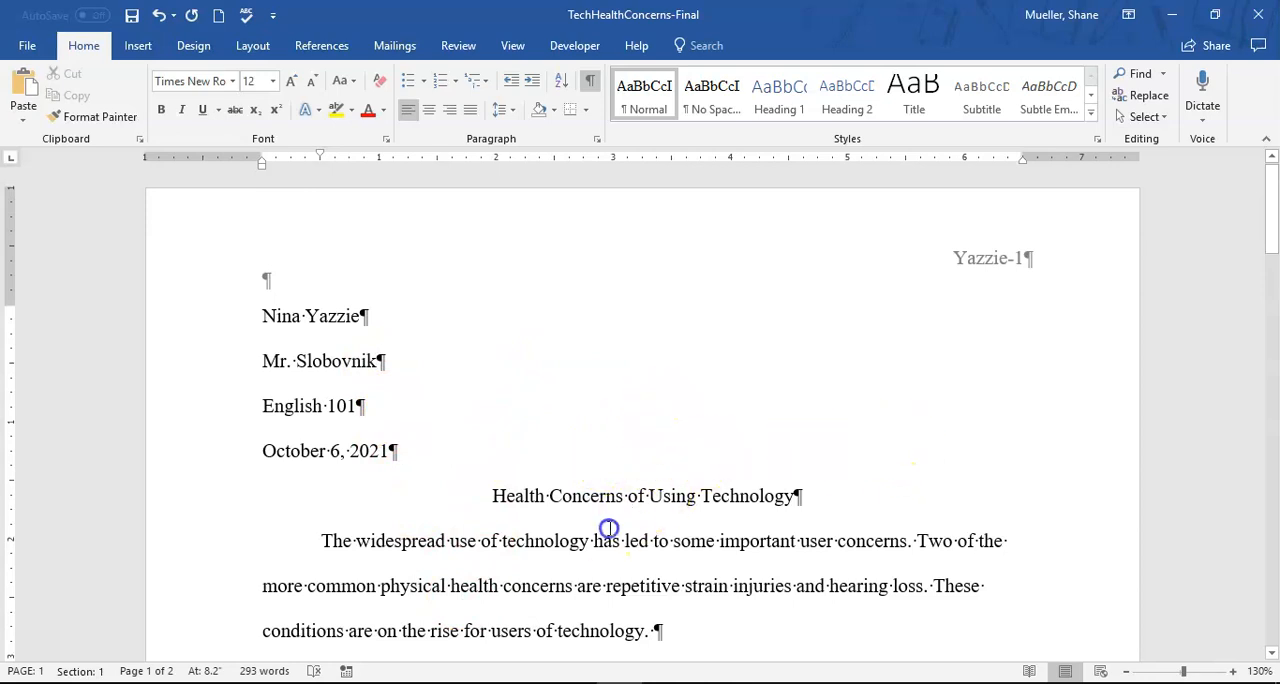
# - Open the footnote citation's placeholder source from the Source Manager's current list for editing
pyautogui.click(323, 46)
pyautogui.click(546, 80)
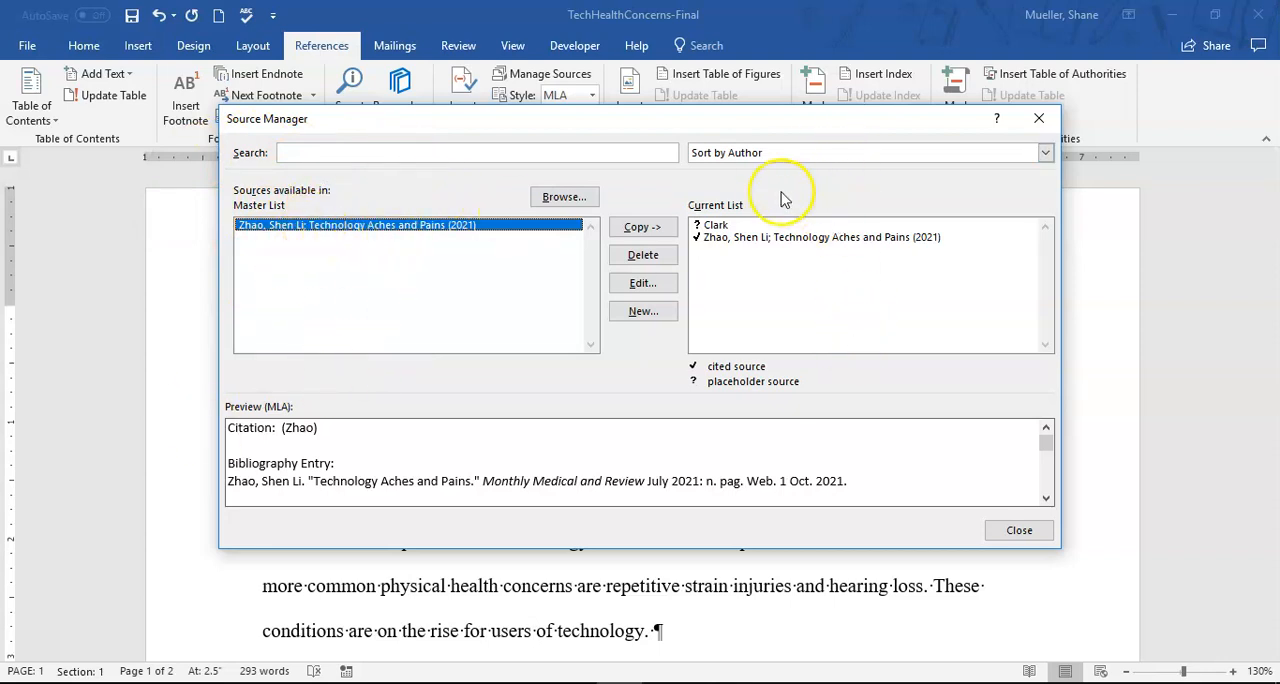
pyautogui.click(714, 232)
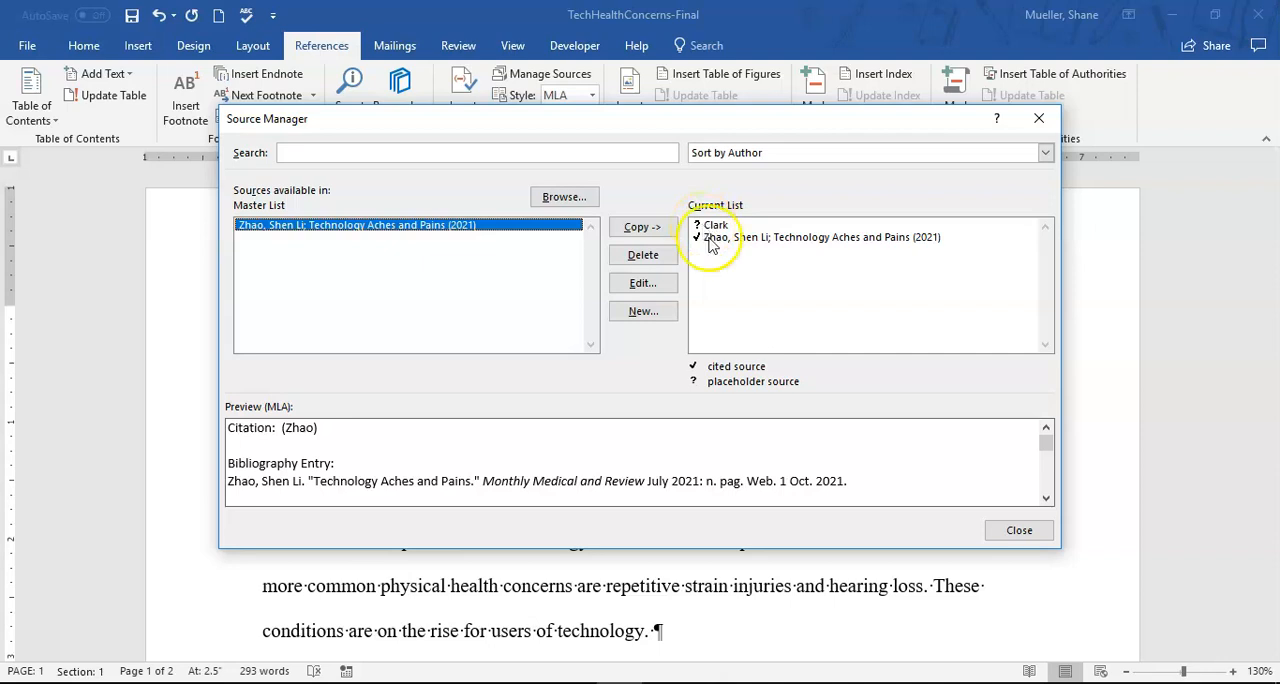
pyautogui.click(720, 226)
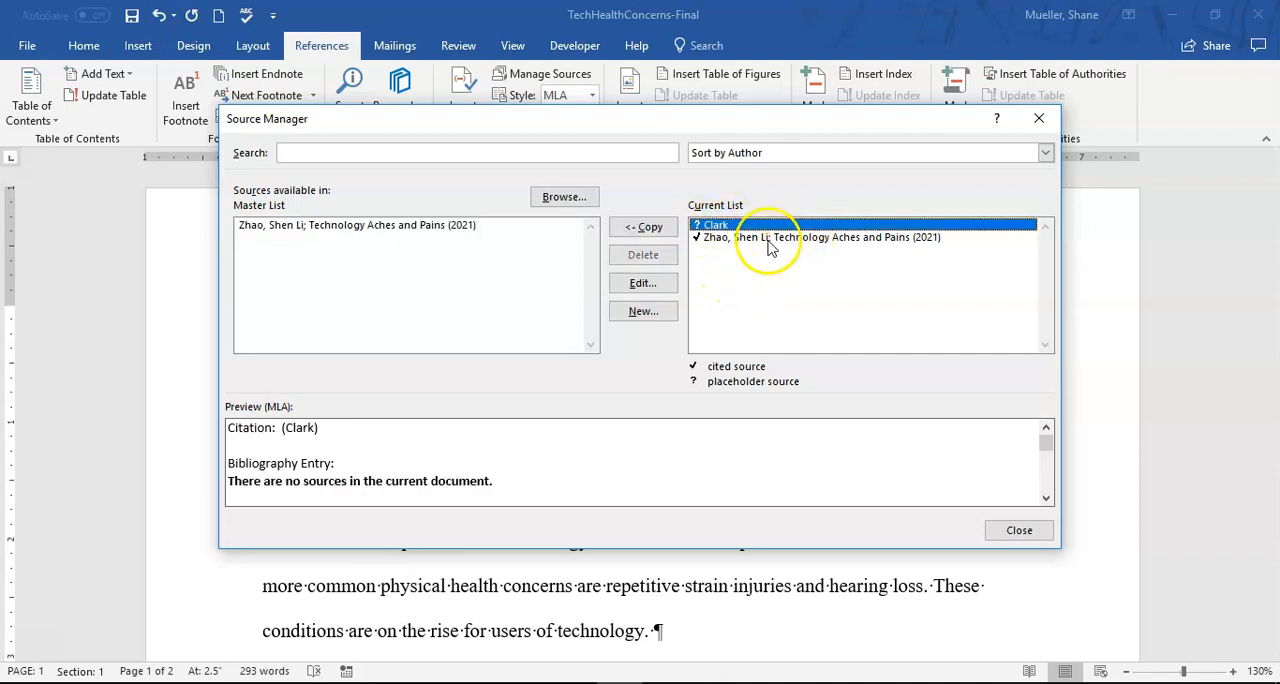
pyautogui.click(645, 284)
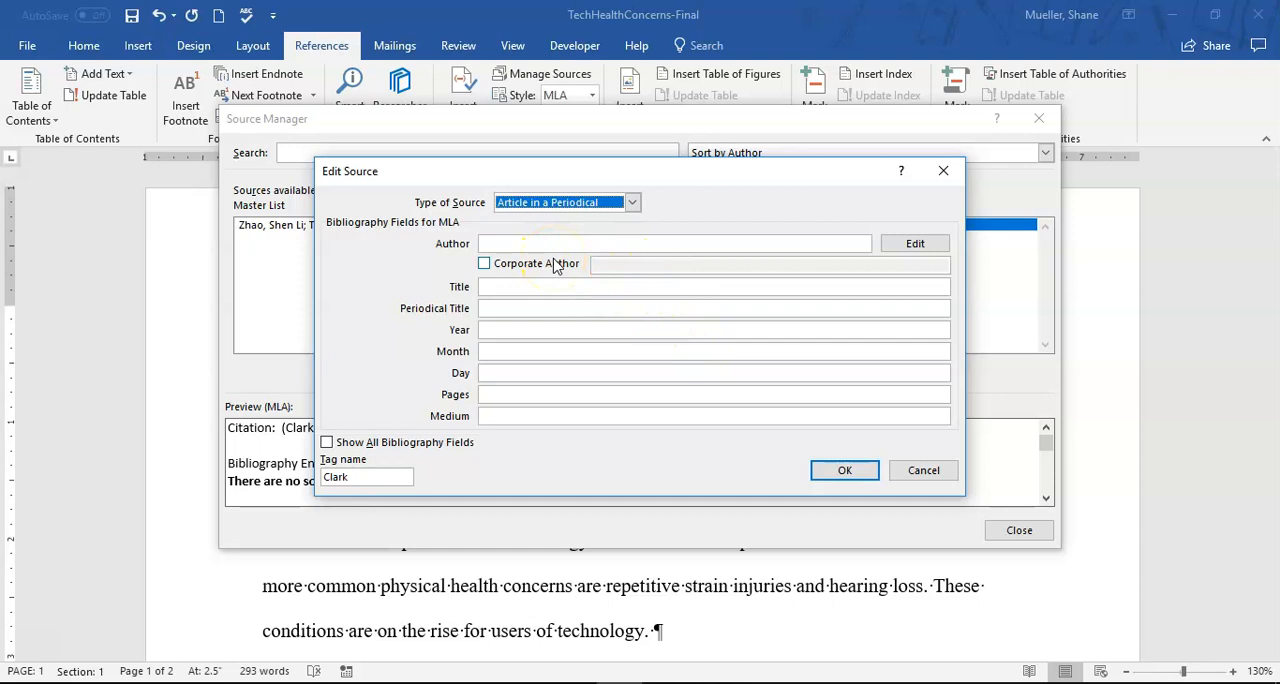
# - Change the source type to Book and enter the first author's last and first name
pyautogui.click(632, 202)
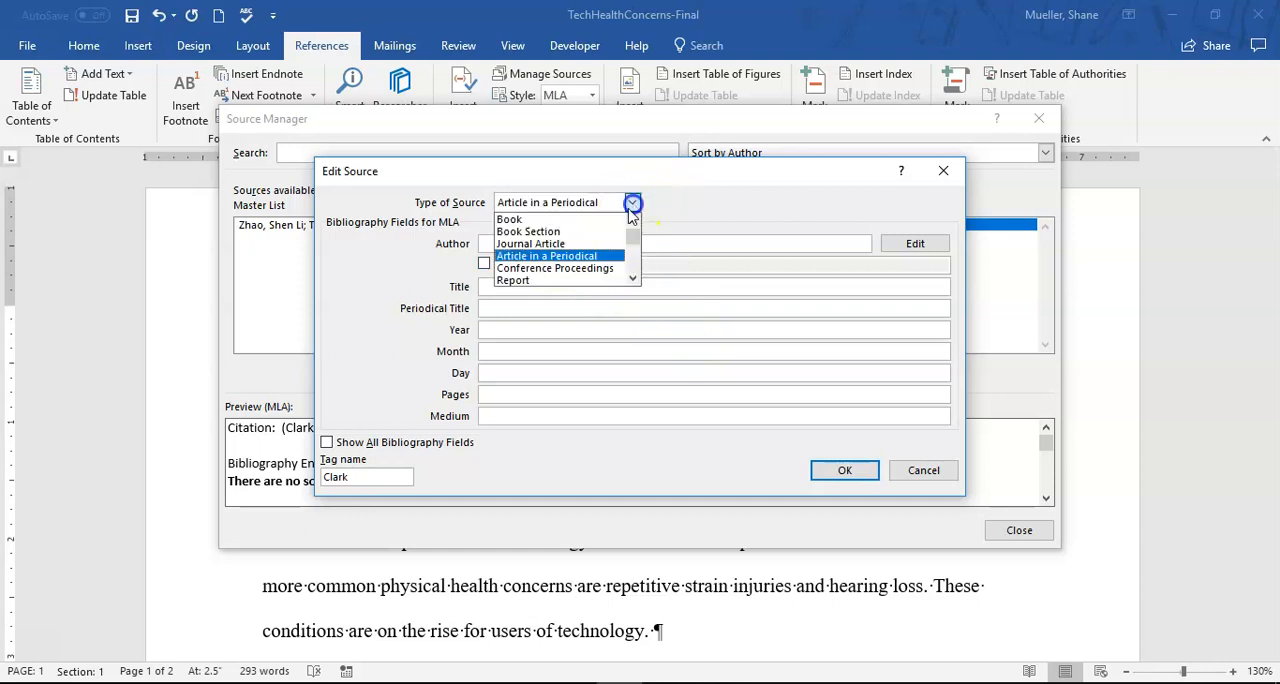
pyautogui.click(557, 218)
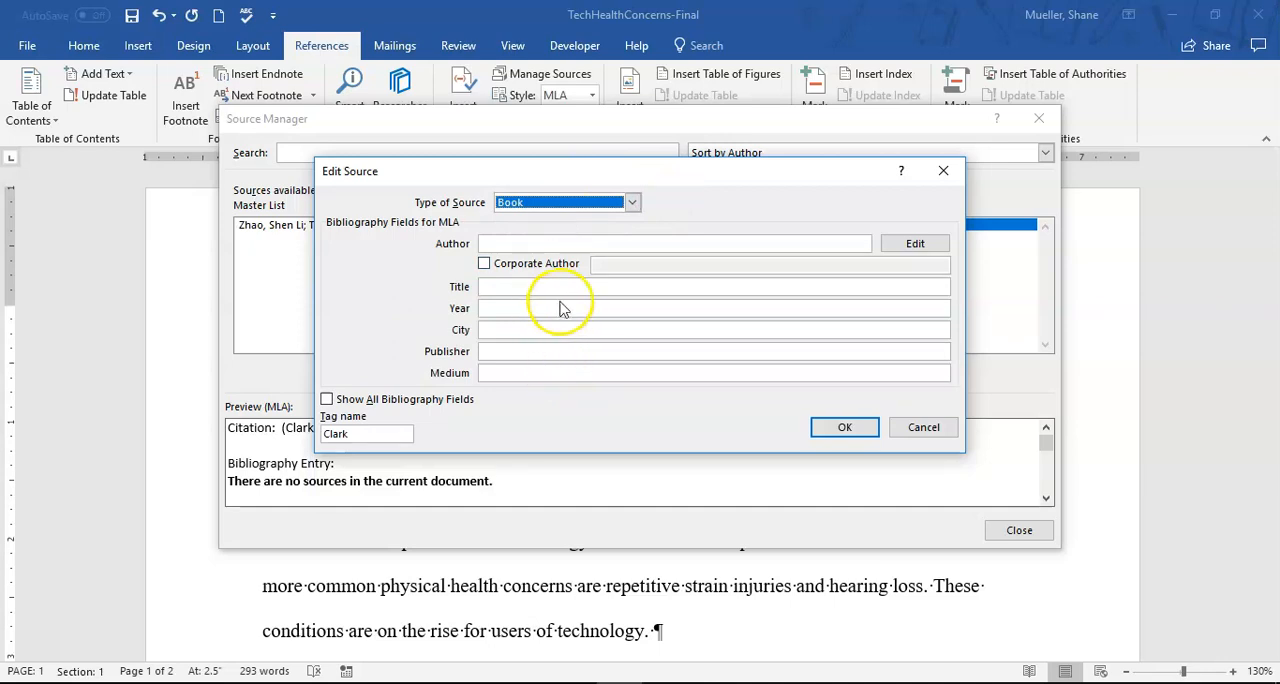
pyautogui.click(686, 242)
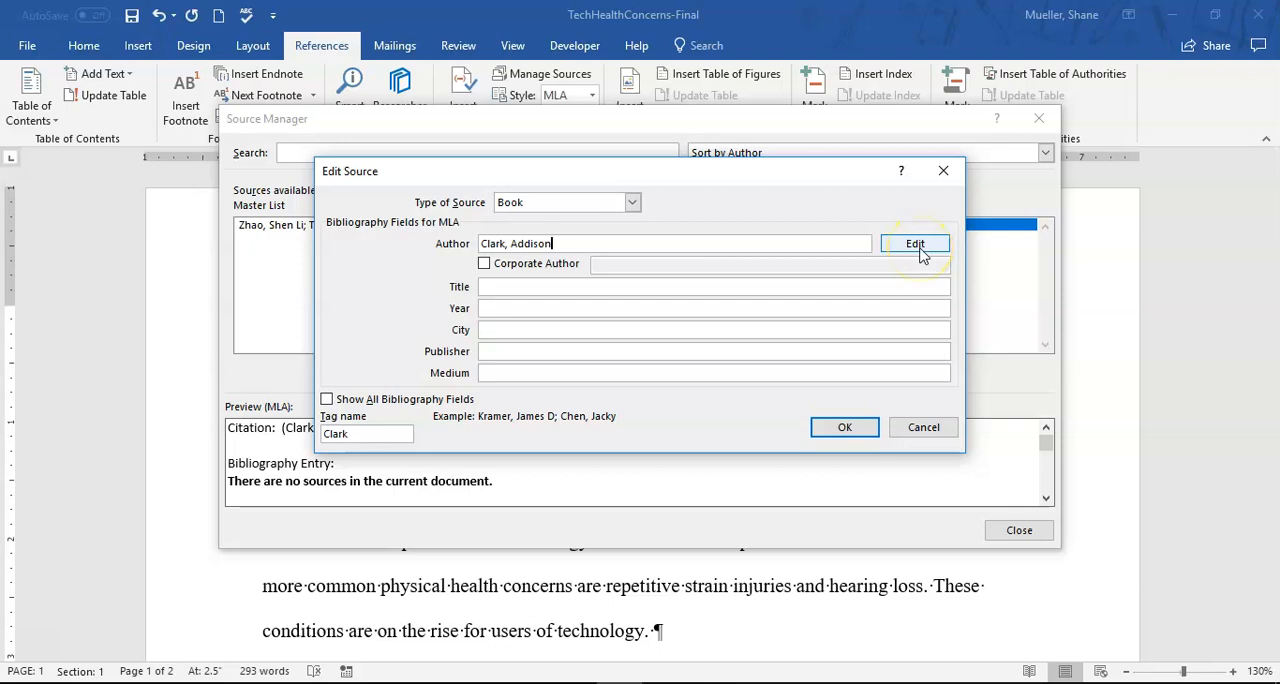
# - Add the second author's last, first and middle name to the book's author list
pyautogui.click(924, 251)
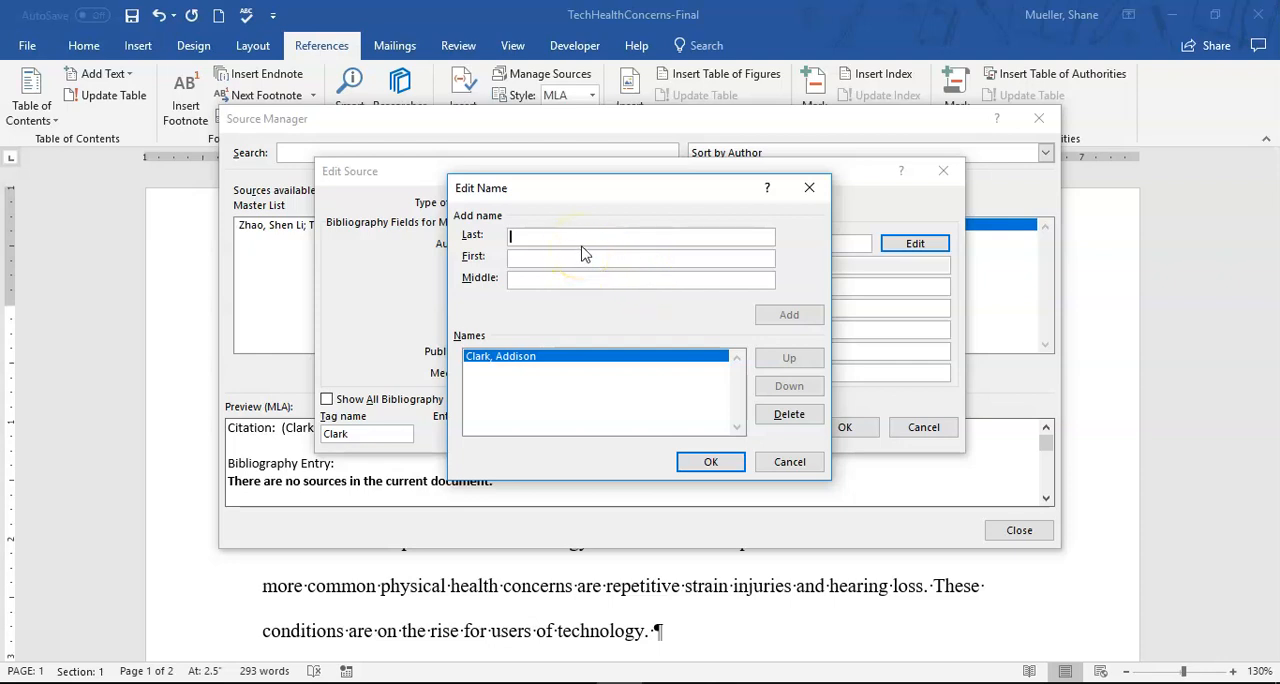
pyautogui.write('Nadeer')
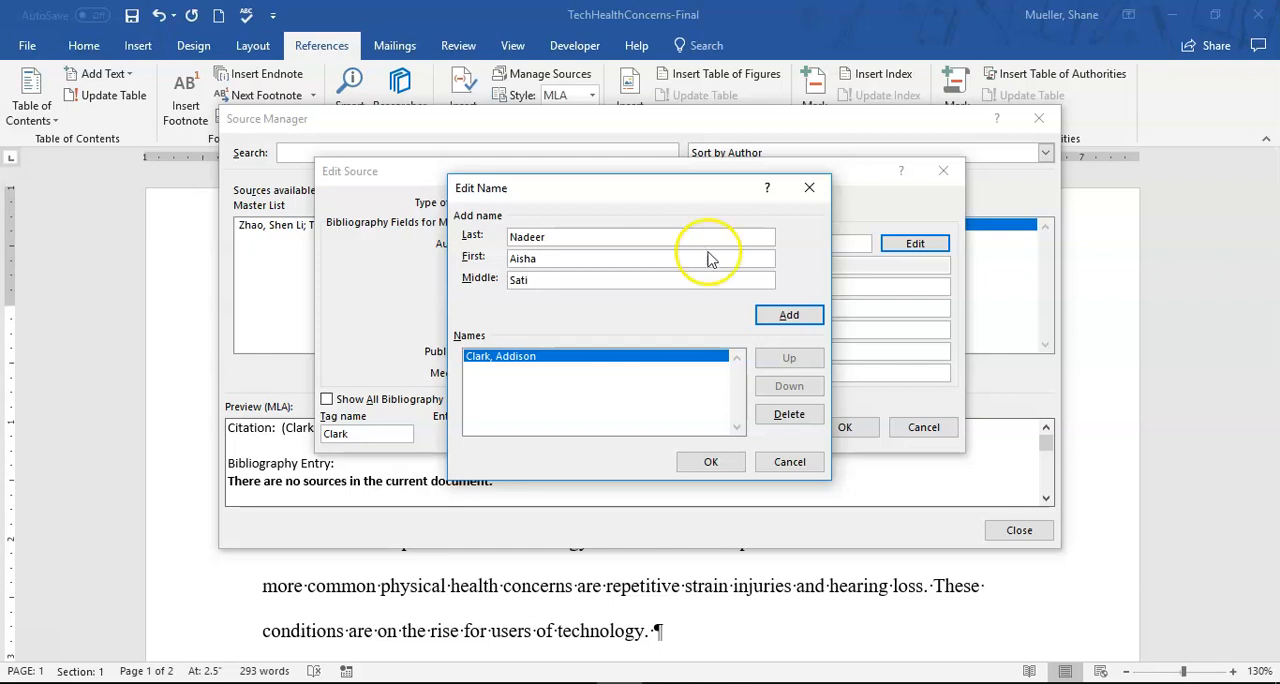
pyautogui.click(789, 317)
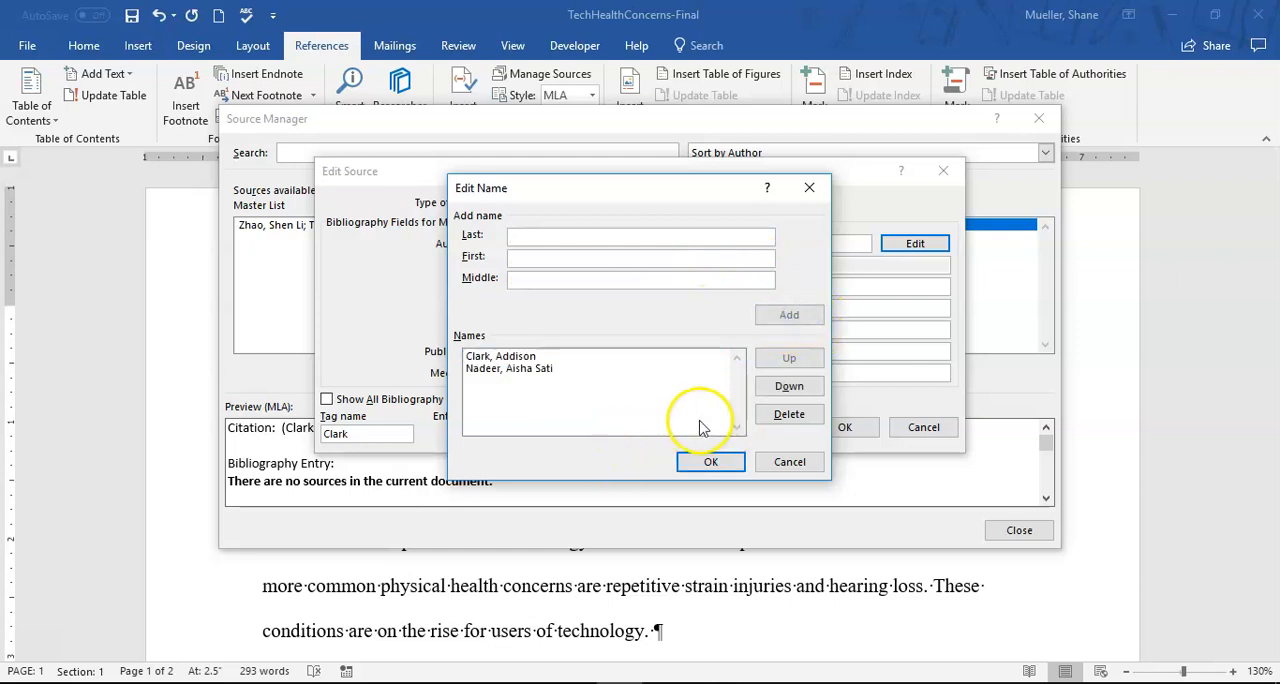
pyautogui.click(515, 358)
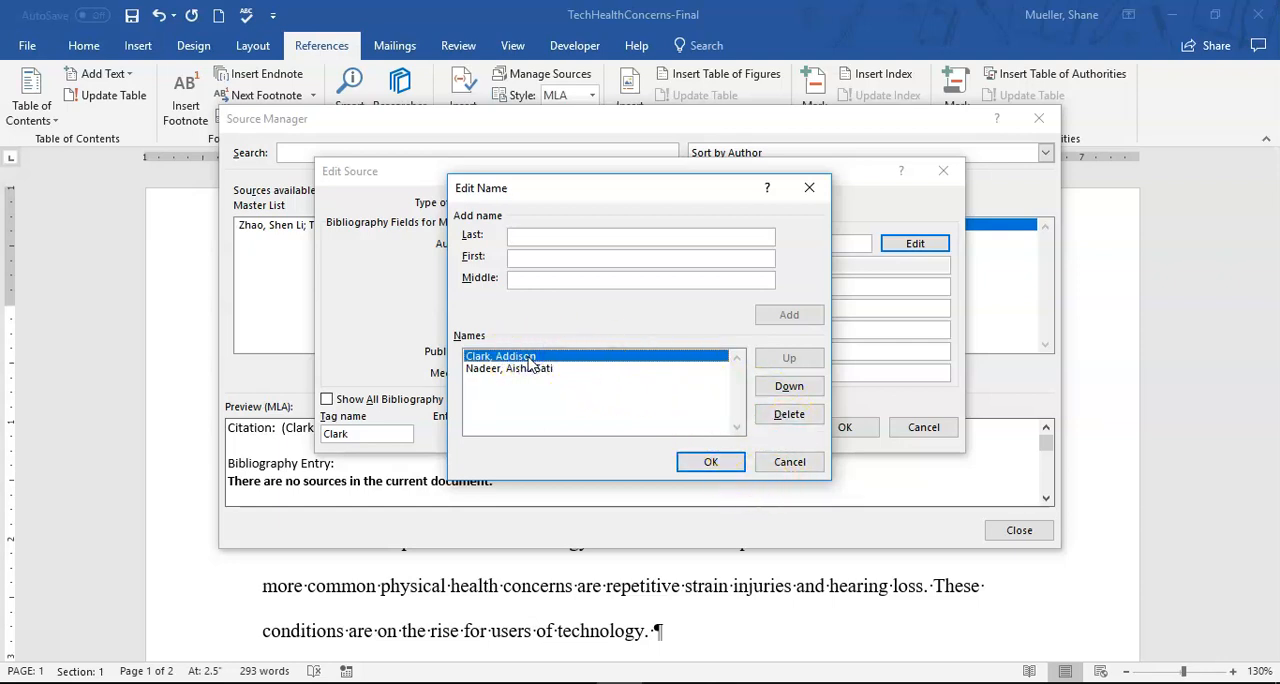
pyautogui.doubleClick(529, 358)
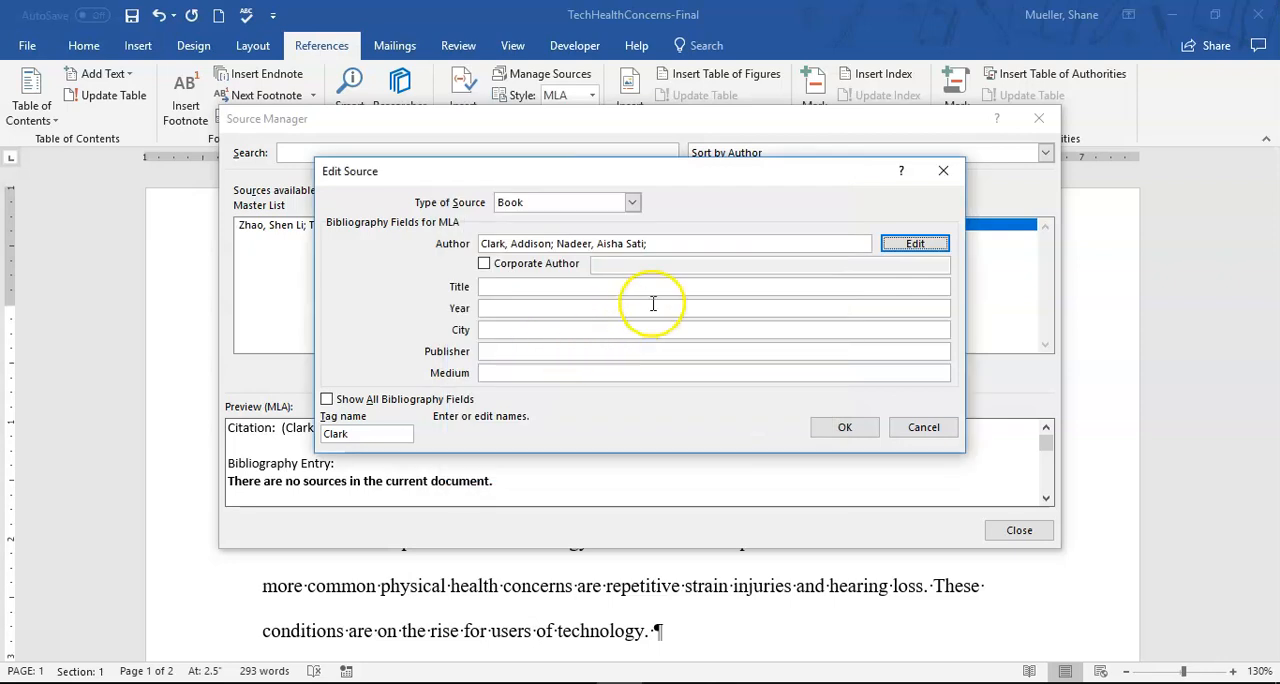
pyautogui.click(927, 249)
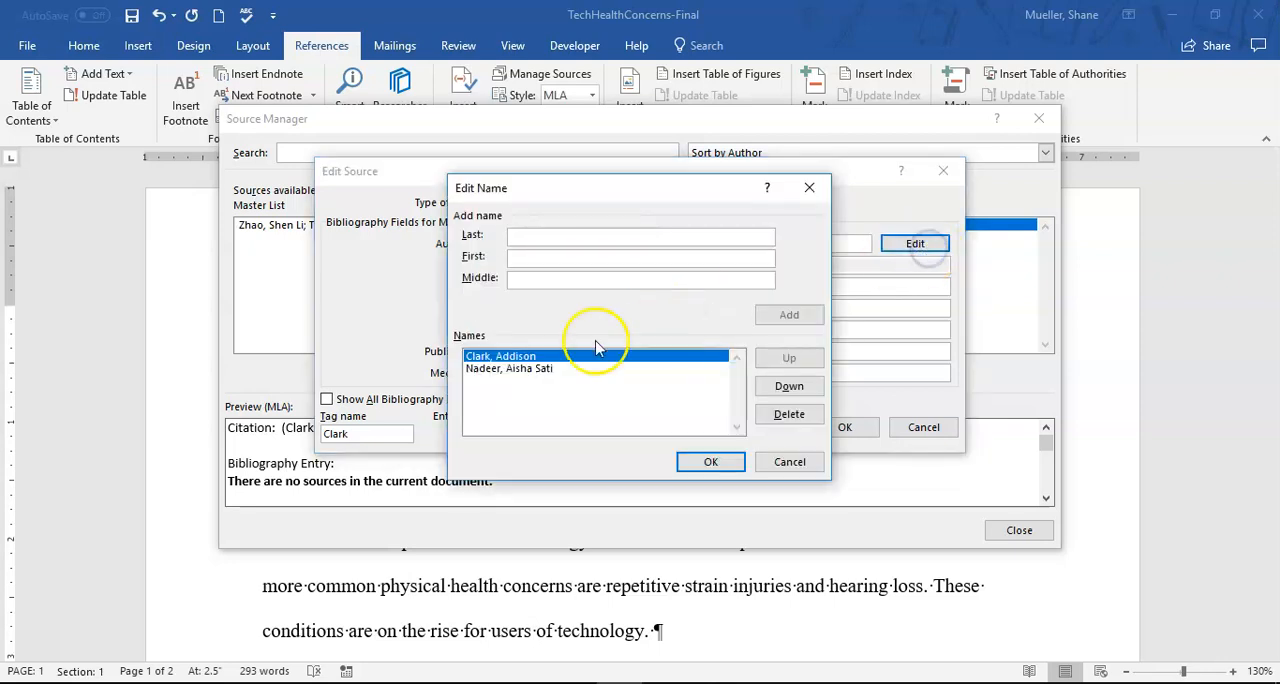
pyautogui.click(495, 357)
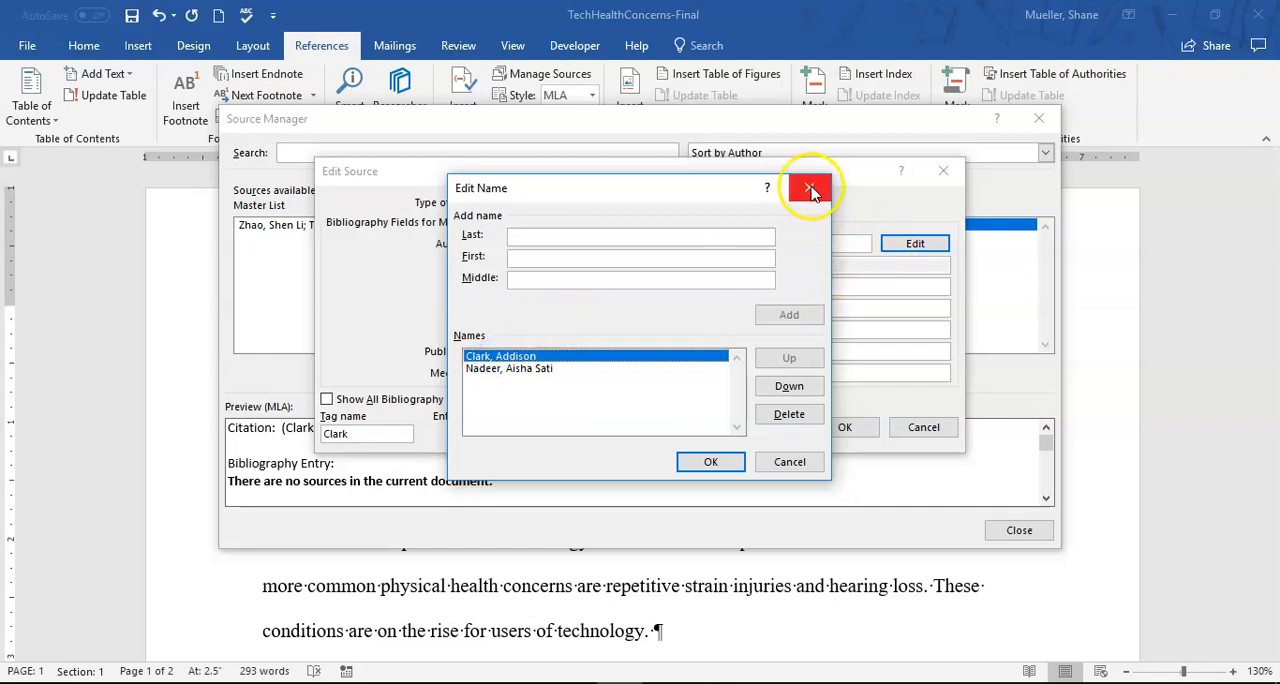
pyautogui.click(720, 462)
# - Add the first author's middle name after the first name in the source's author entry
pyautogui.click(552, 243)
pyautogui.write(';')
pyautogui.write('Le')
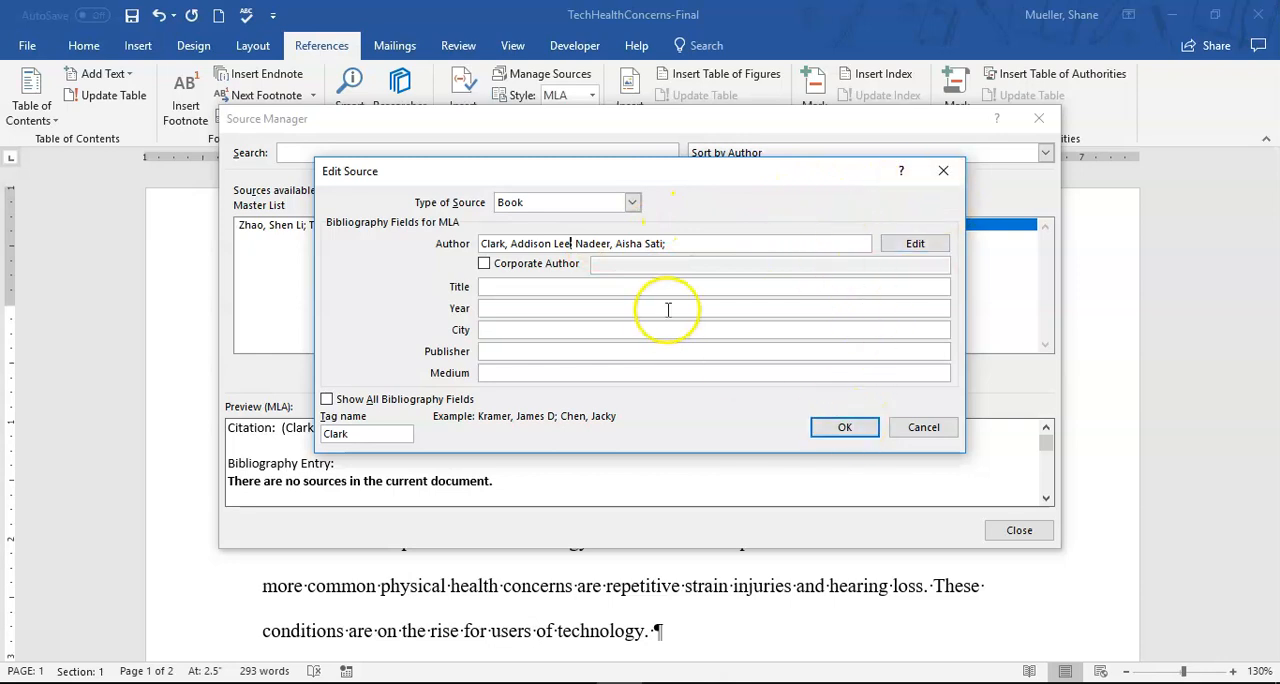
# - Enter Repetitive Strain Injuries as the book's title and 2021 as its year
pyautogui.click(542, 287)
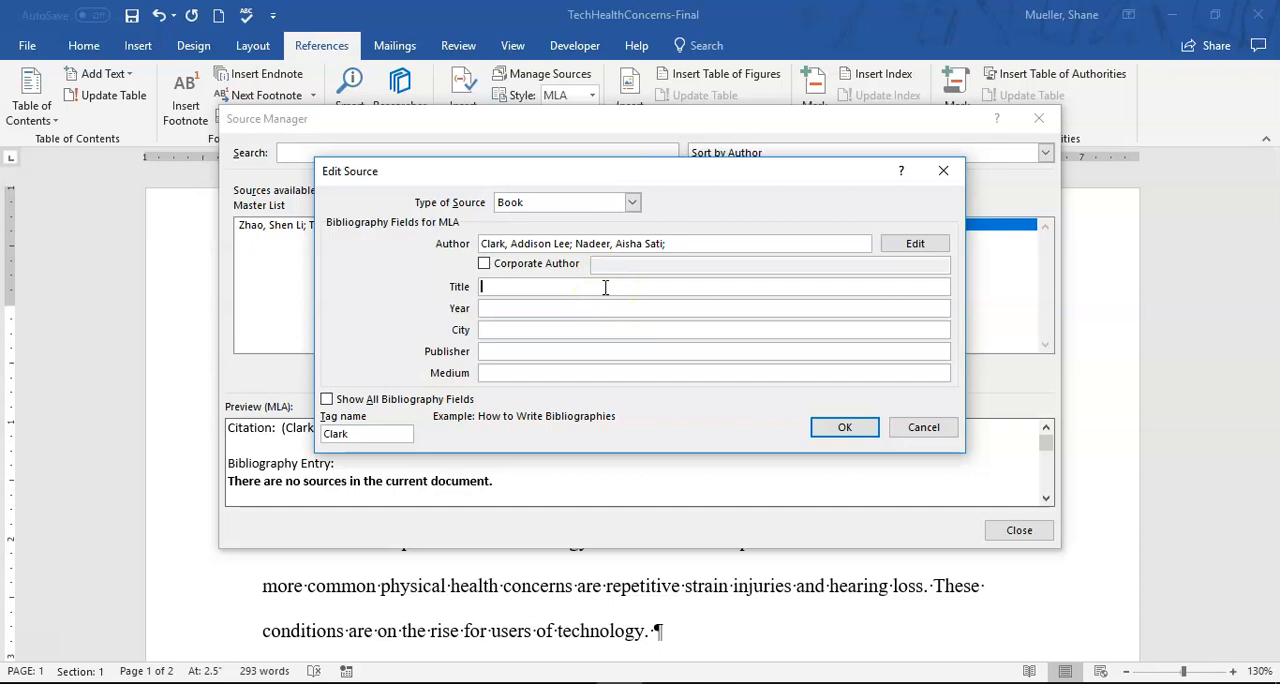
pyautogui.write('Repetitive Strain Injuries')
pyautogui.press('Tab')
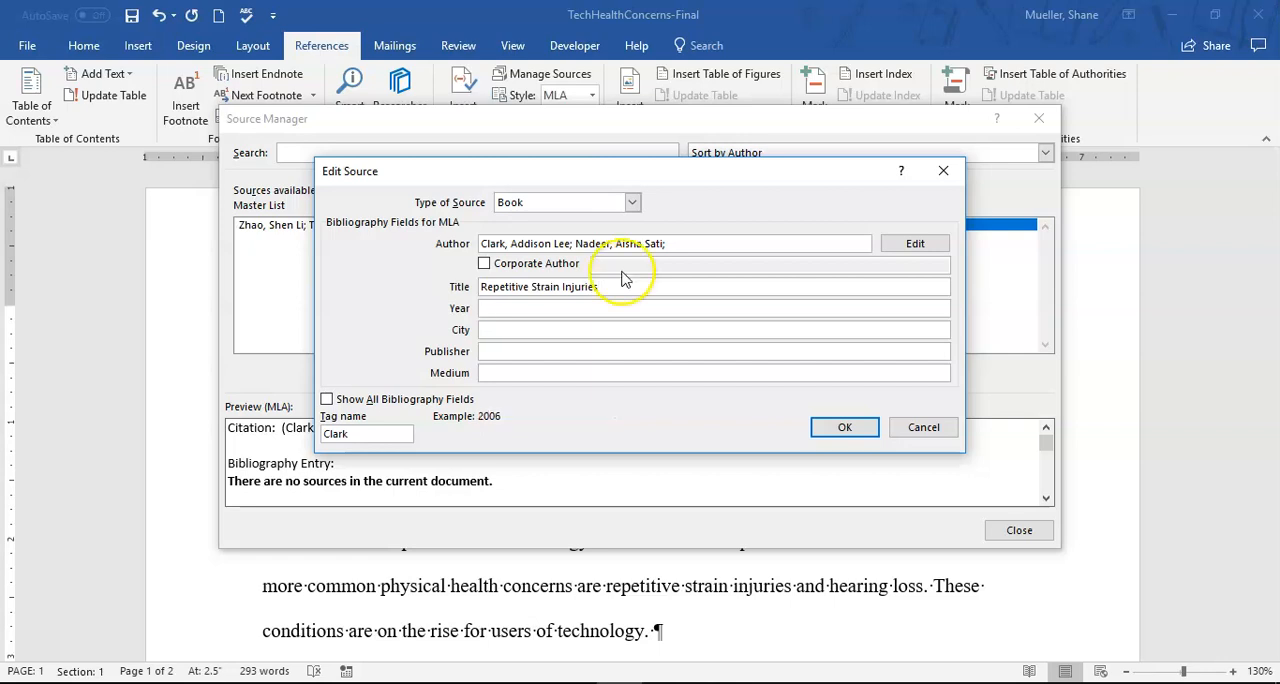
pyautogui.write('2021')
pyautogui.press('Tab')
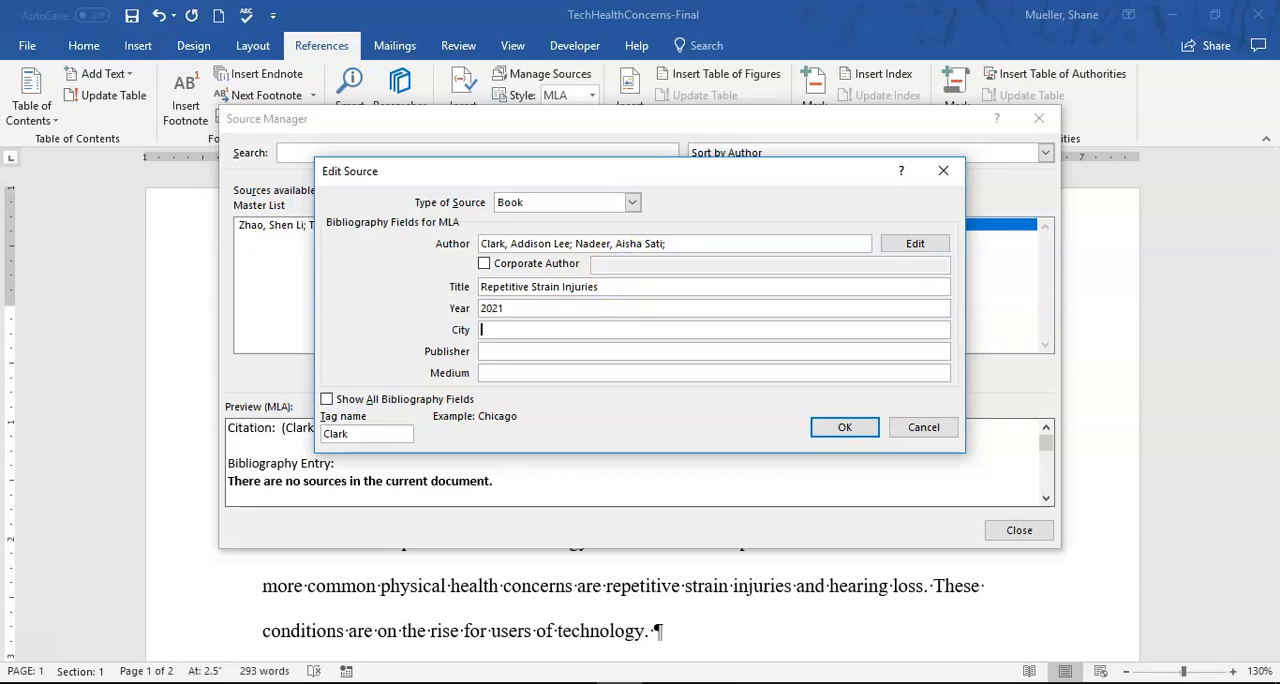
# - Enter Boston as the book's city of publication
pyautogui.write('Bopston')
pyautogui.press('BackSpace')
pyautogui.press('BackSpace')
pyautogui.press('BackSpace')
pyautogui.write('sto')
pyautogui.press('Tab')
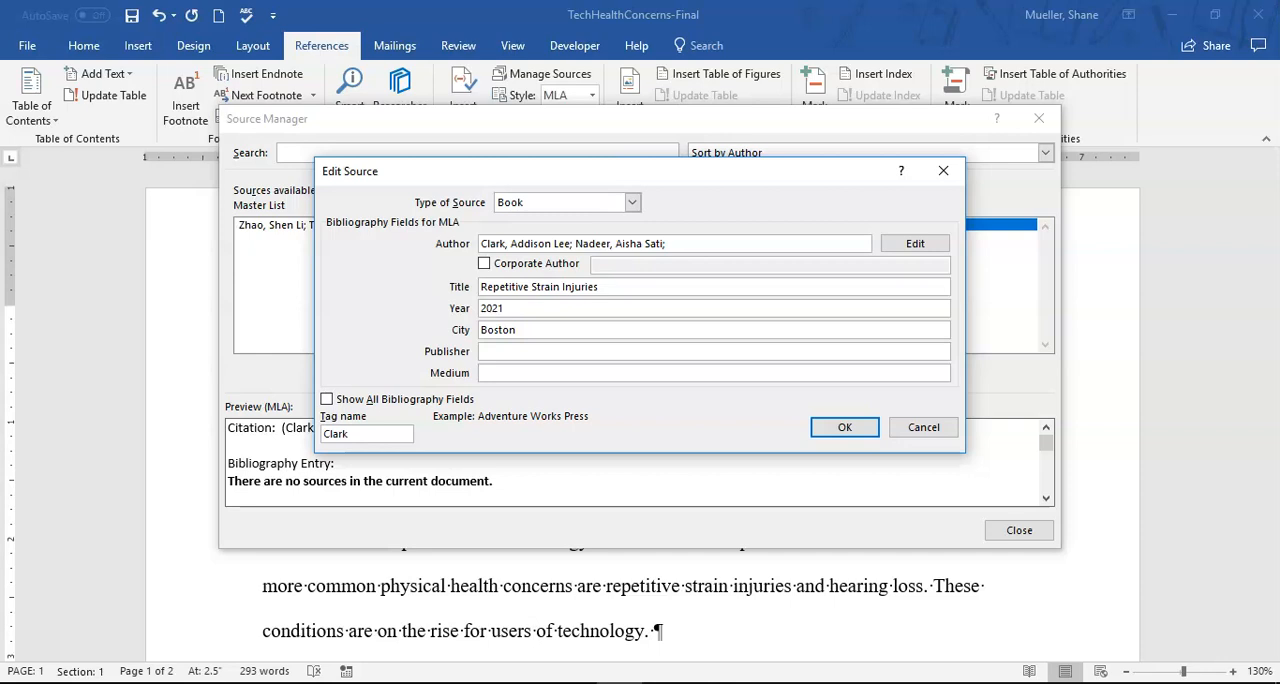
# - Set the publisher to Lighthouse Publishing and the medium to Print, saving the source and closing the Source Manager
pyautogui.write('Lighthouse Publishing')
pyautogui.press('Tab')
pyautogui.write('Pri')
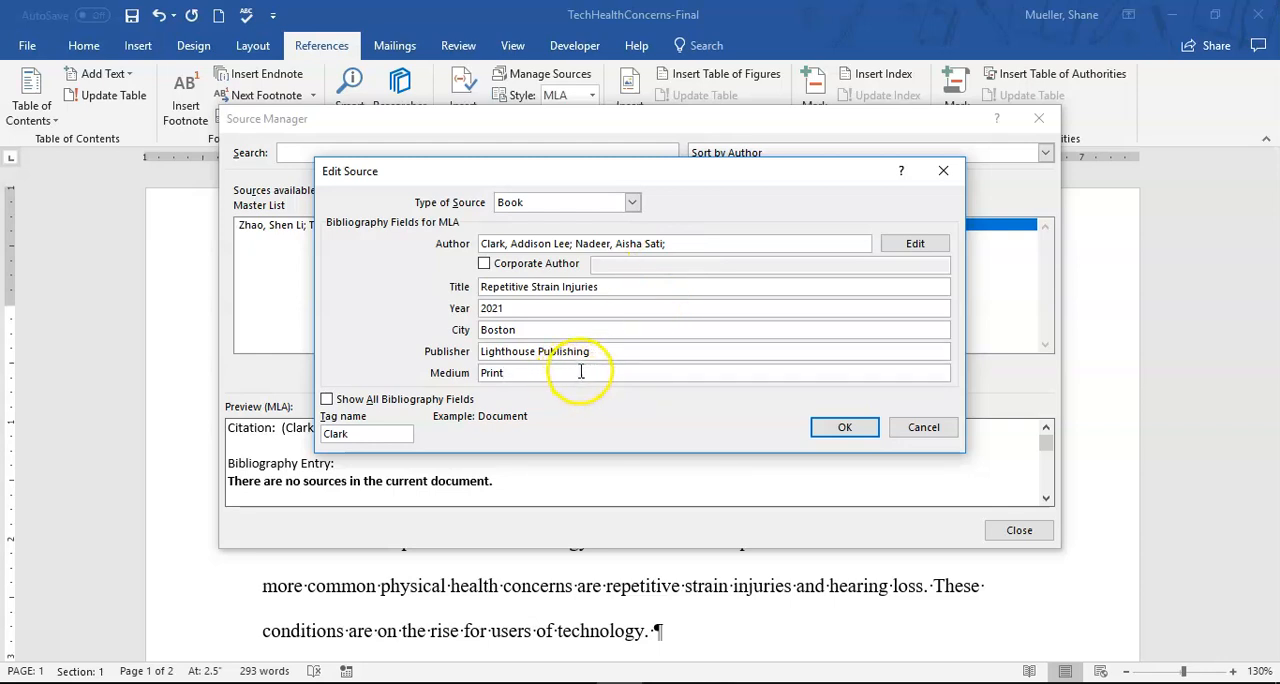
pyautogui.click(845, 428)
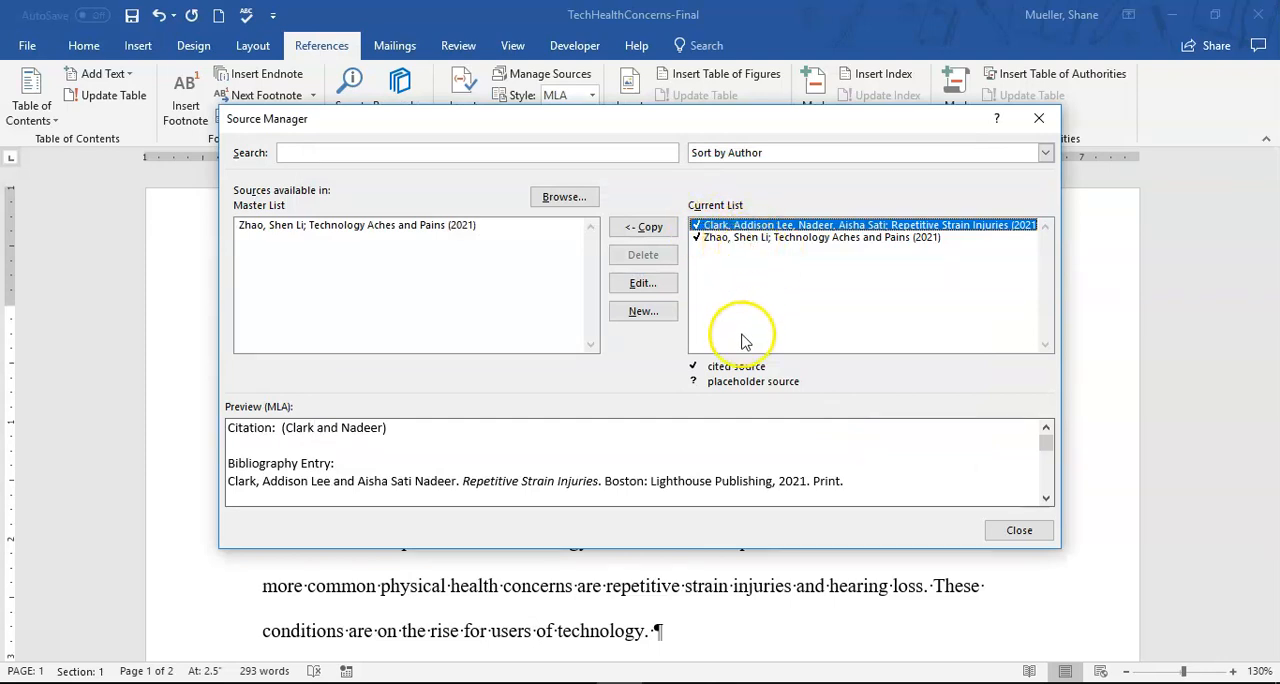
pyautogui.click(1019, 531)
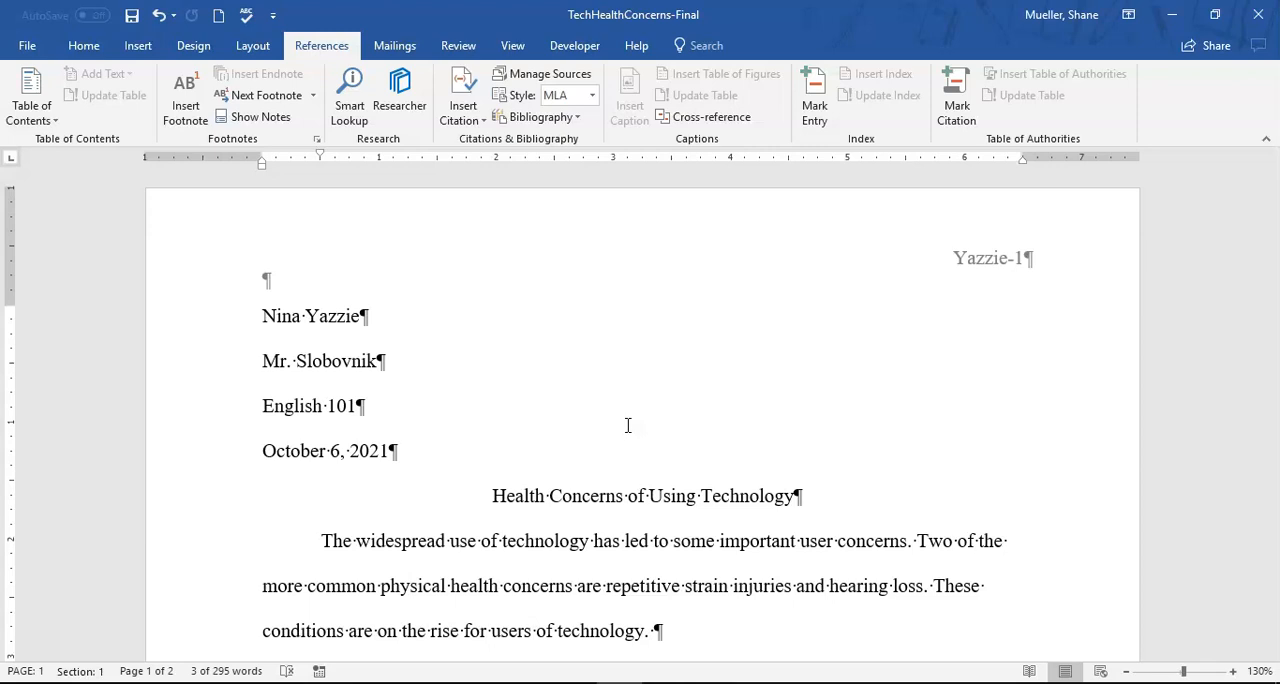
# - Edit the footnote's citation on page 1 to add pages 65-66 and suppress the author
pyautogui.scroll(-7, 628, 425)
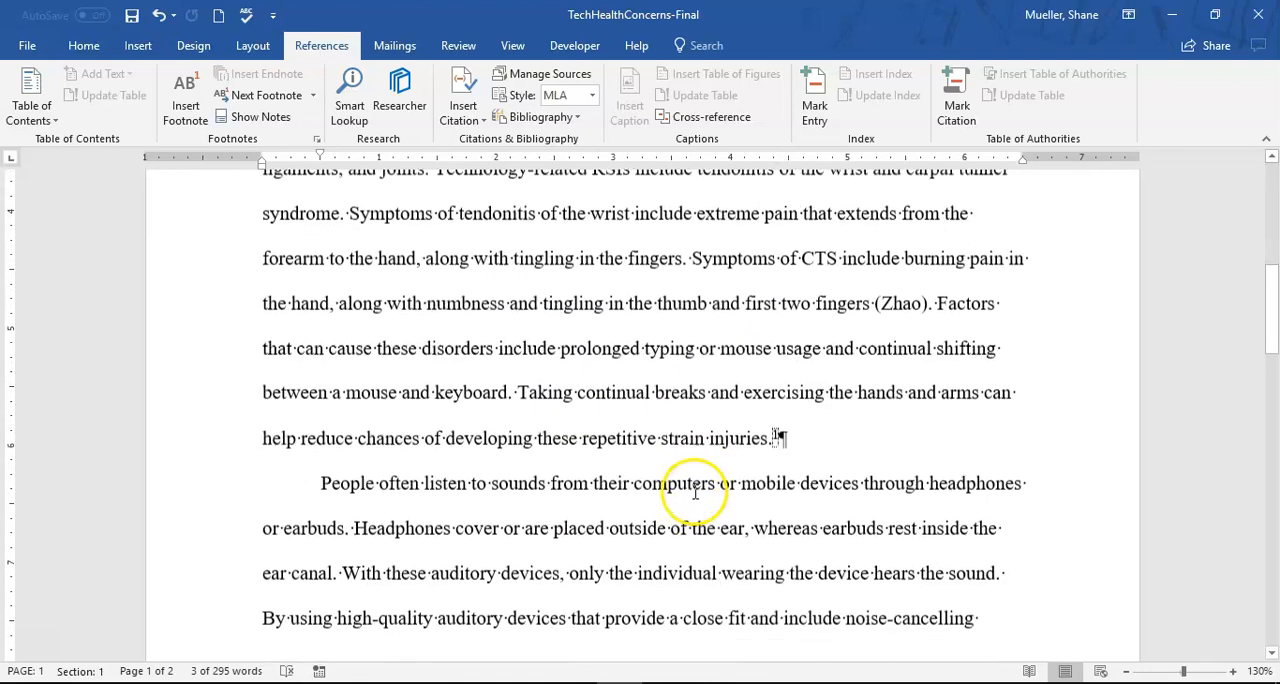
pyautogui.click(714, 484)
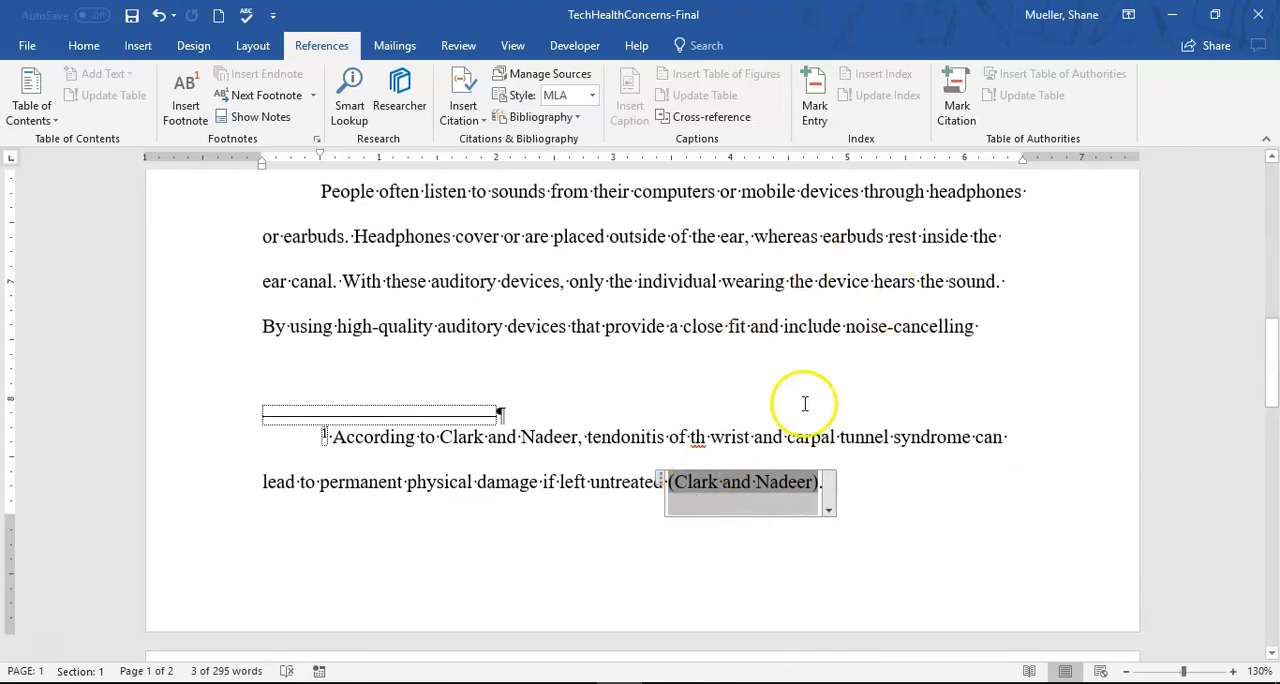
pyautogui.scroll(-2, 808, 403)
pyautogui.write('.')
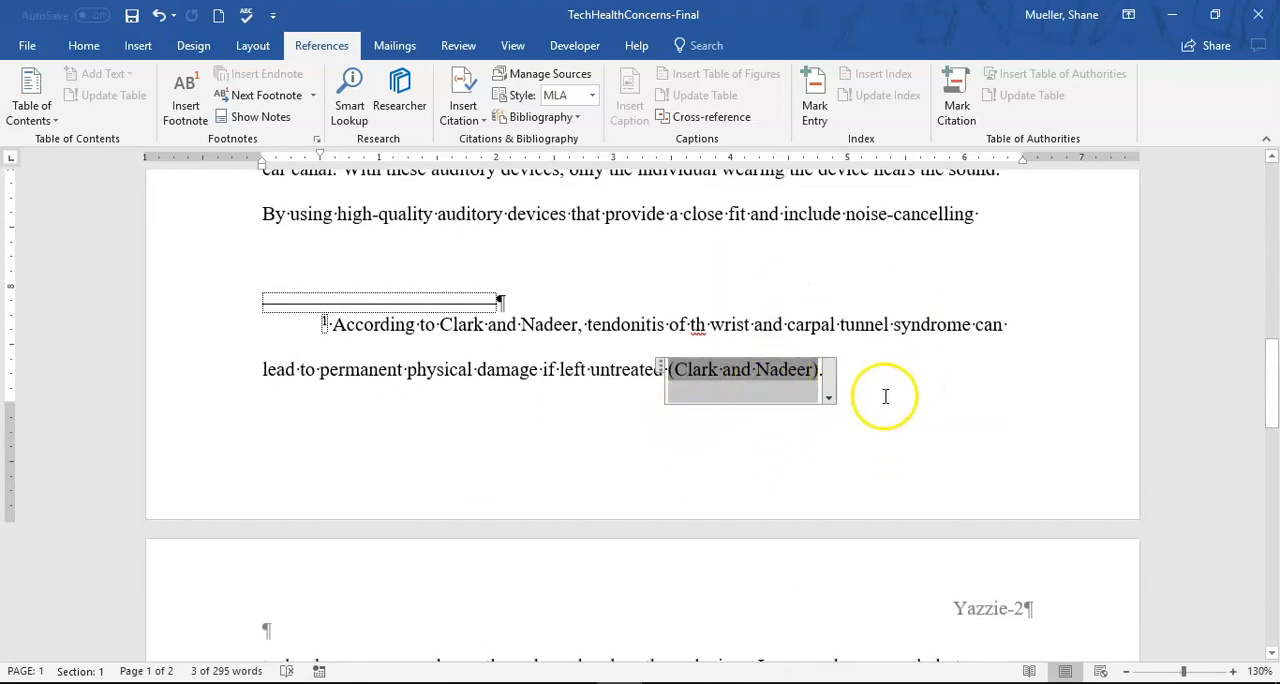
pyautogui.click(829, 399)
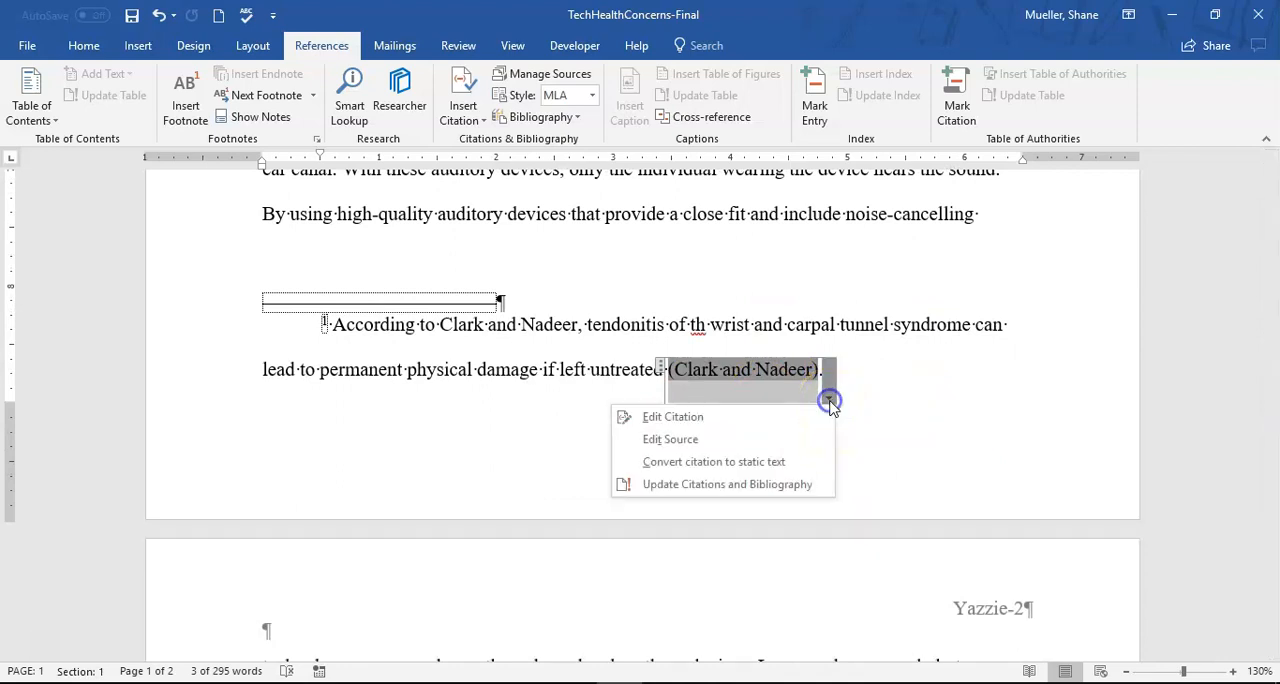
pyautogui.click(684, 421)
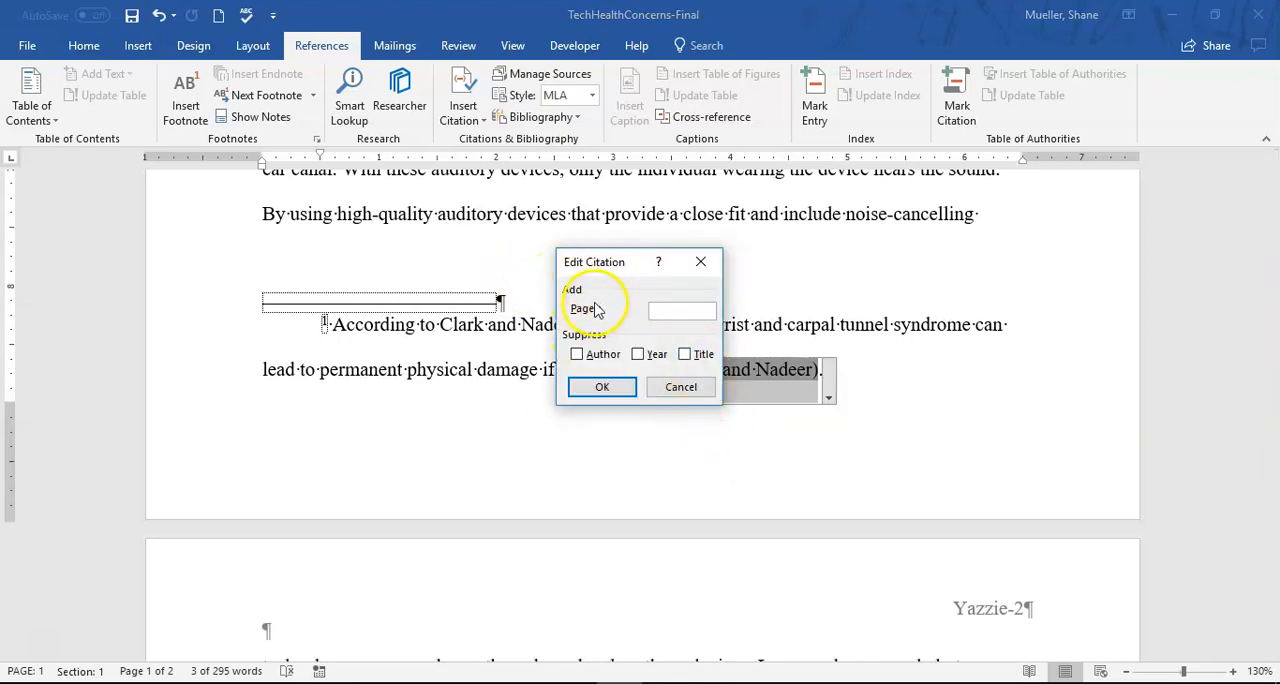
pyautogui.click(665, 311)
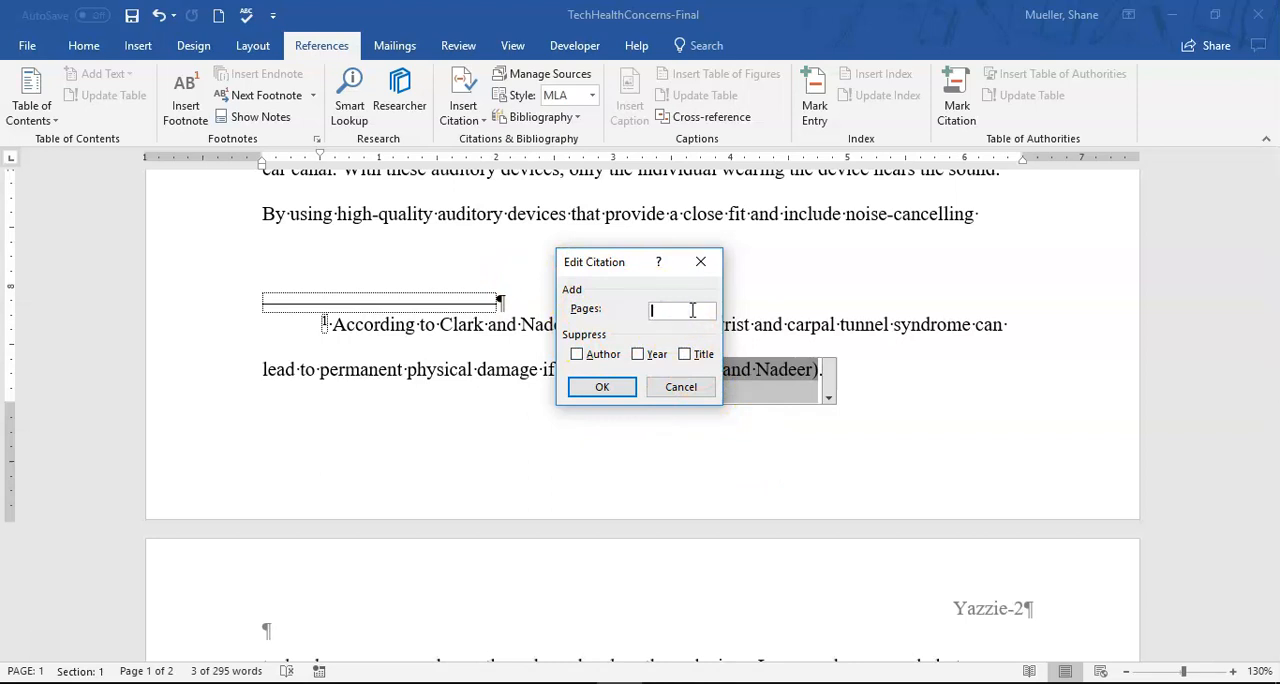
pyautogui.write('65-66')
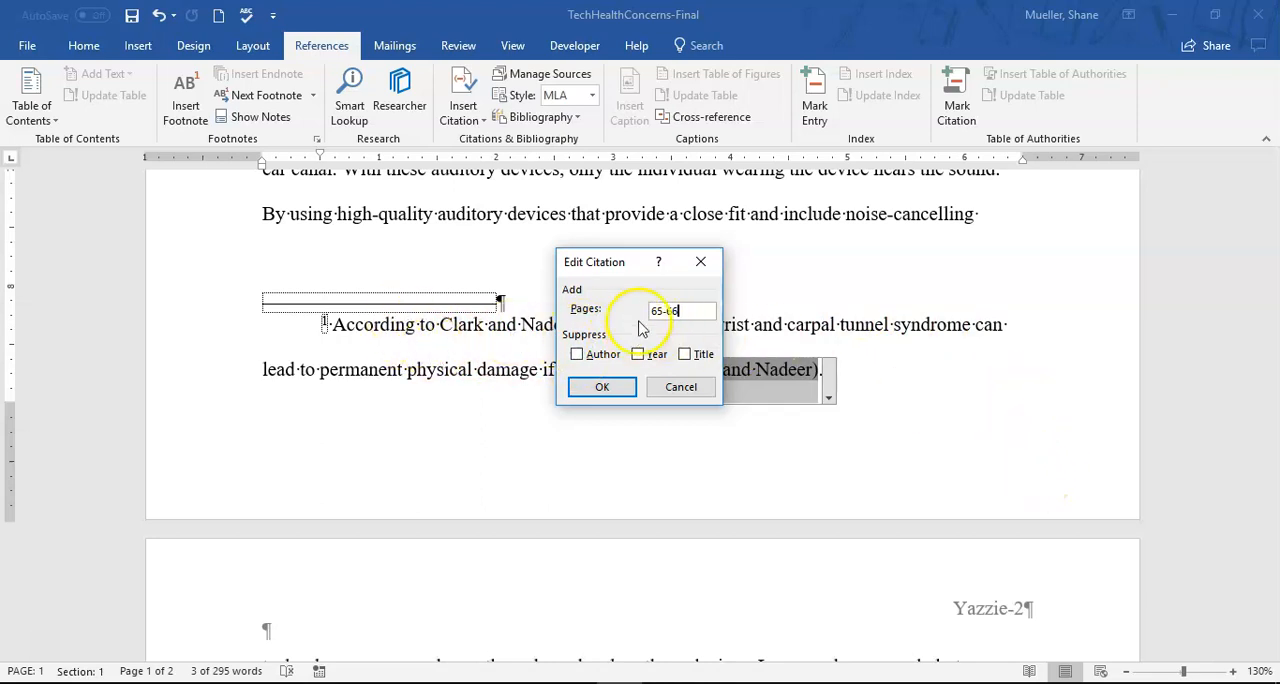
pyautogui.click(577, 354)
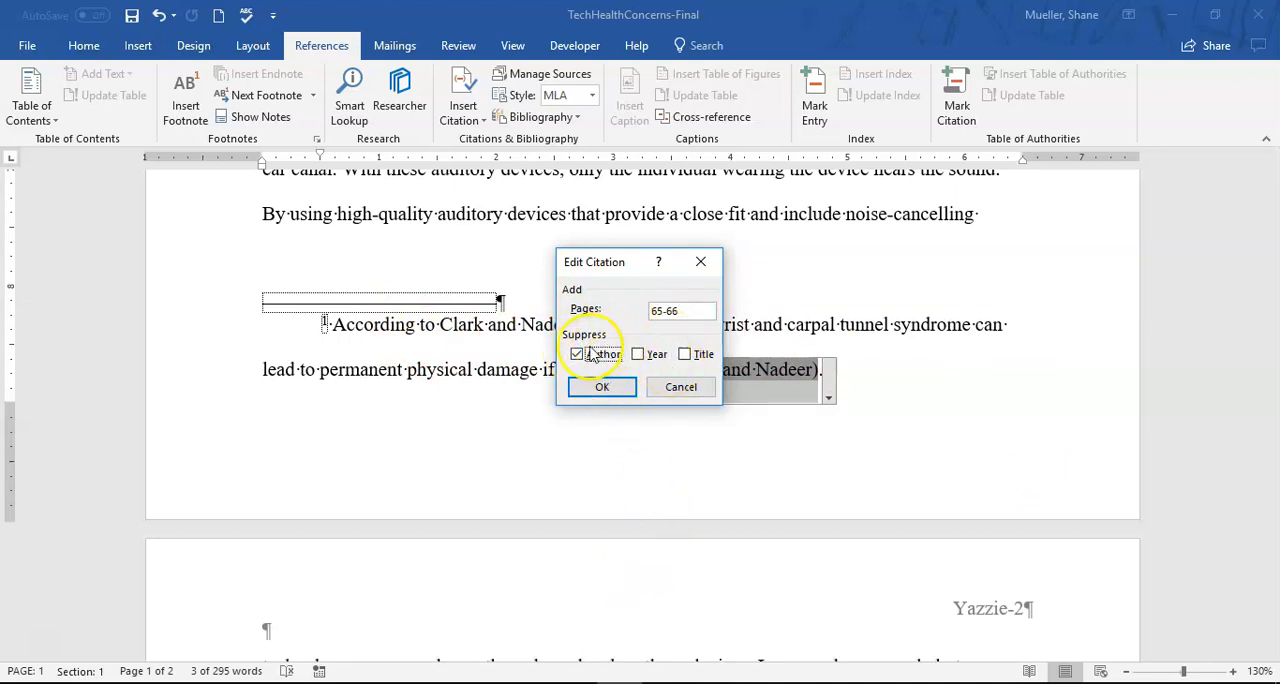
pyautogui.click(603, 389)
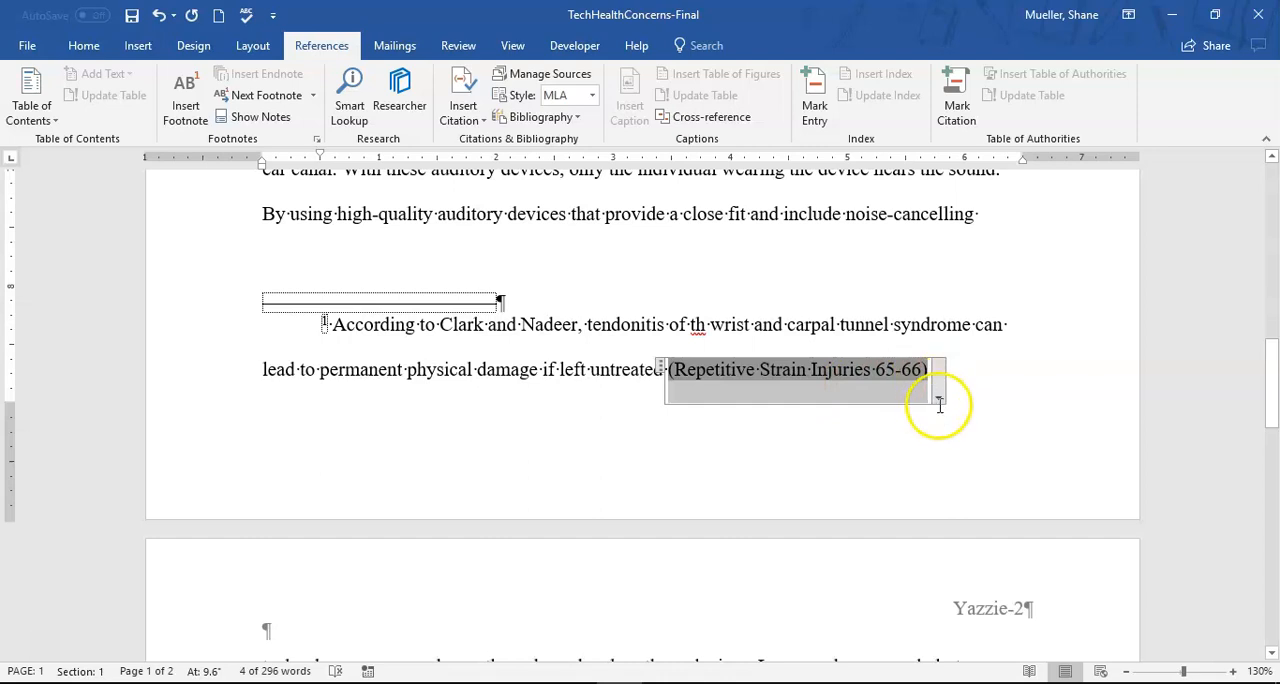
# - Edit the footnote citation again to suppress the title as well
pyautogui.click(940, 400)
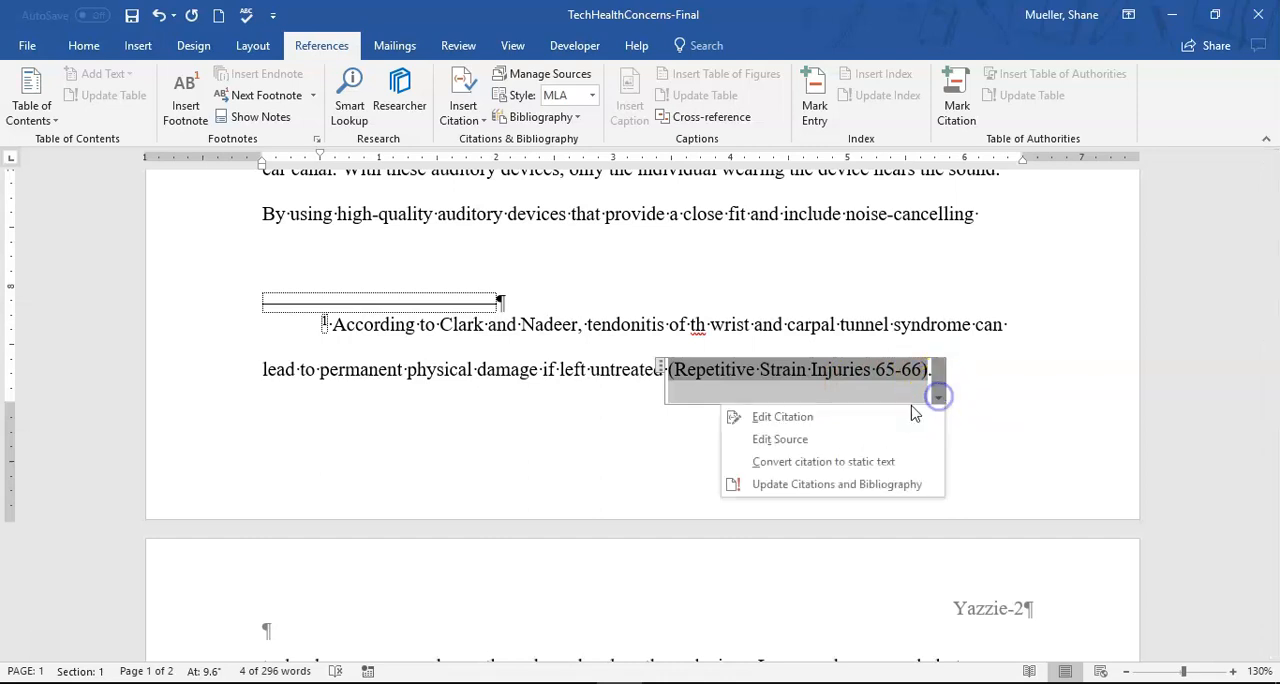
pyautogui.click(813, 416)
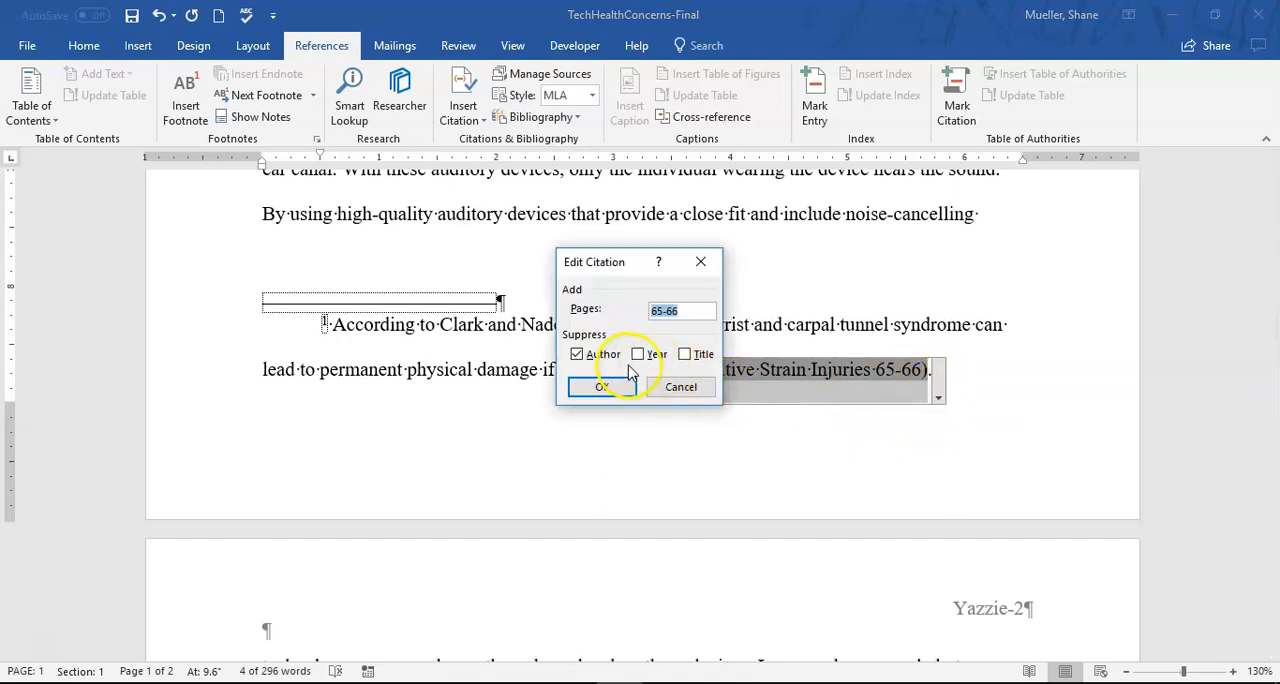
pyautogui.click(683, 355)
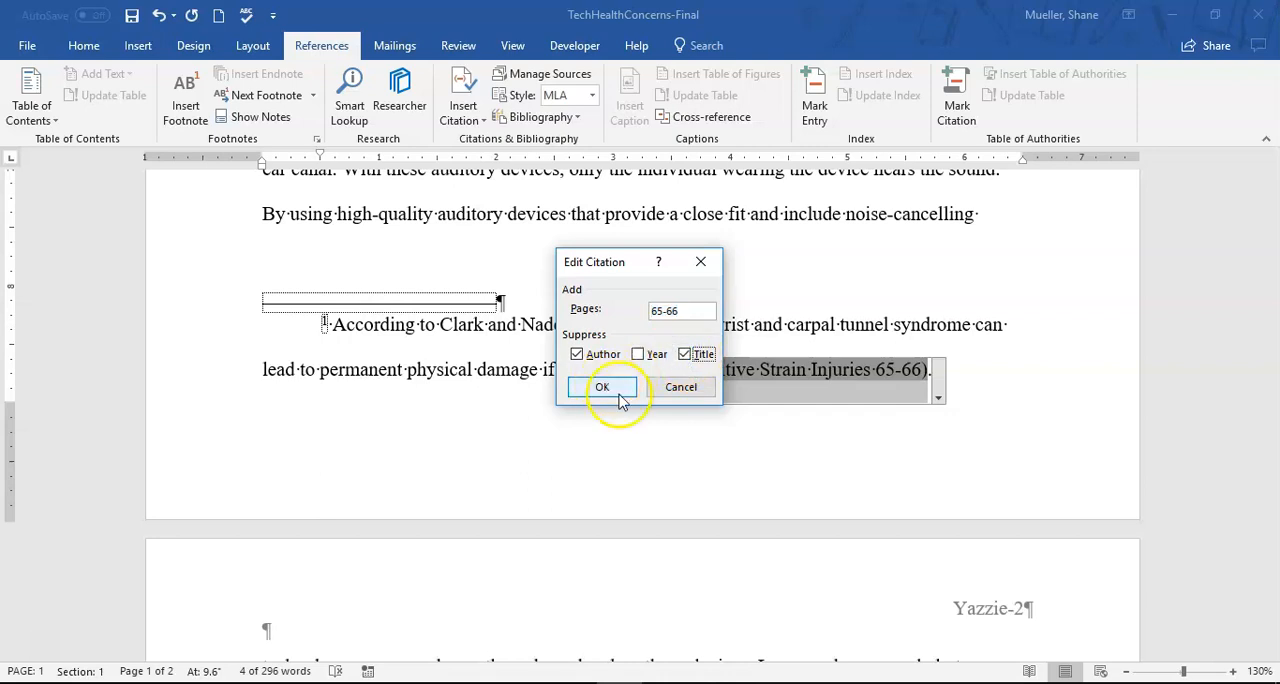
pyautogui.click(612, 388)
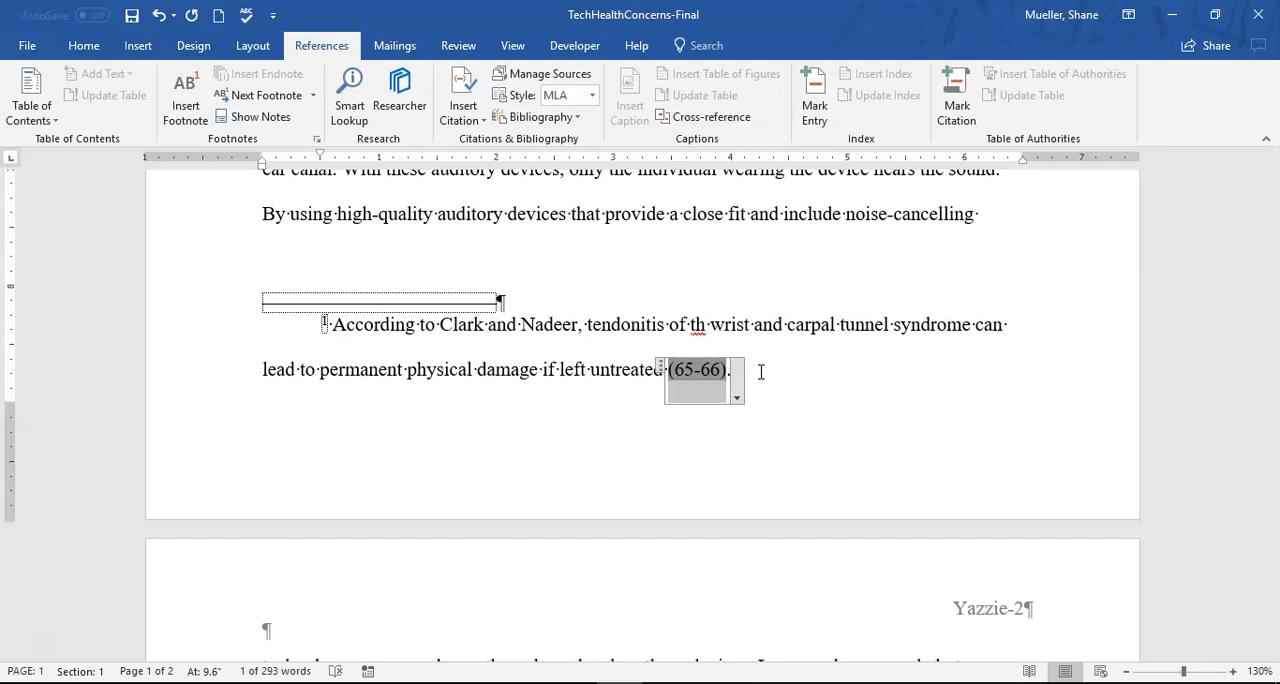
# - Deselect the footnote citation and save the document
pyautogui.click(747, 371)
pyautogui.click(709, 323)
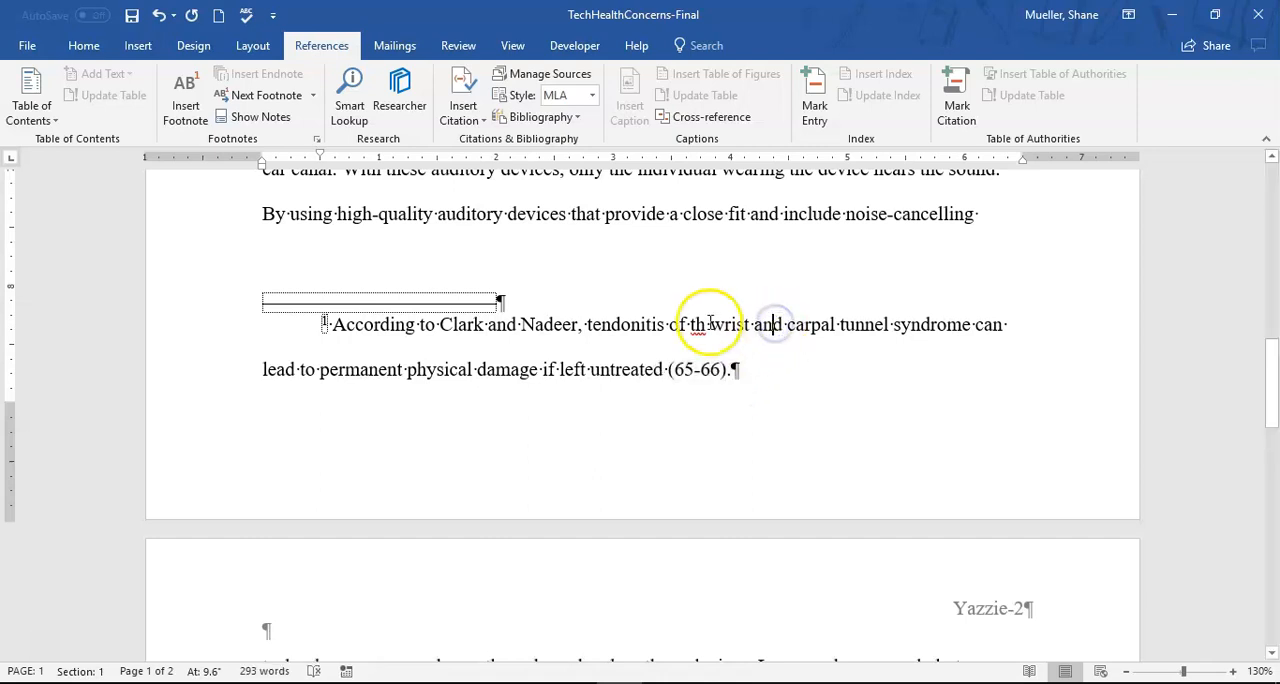
pyautogui.click(131, 15)
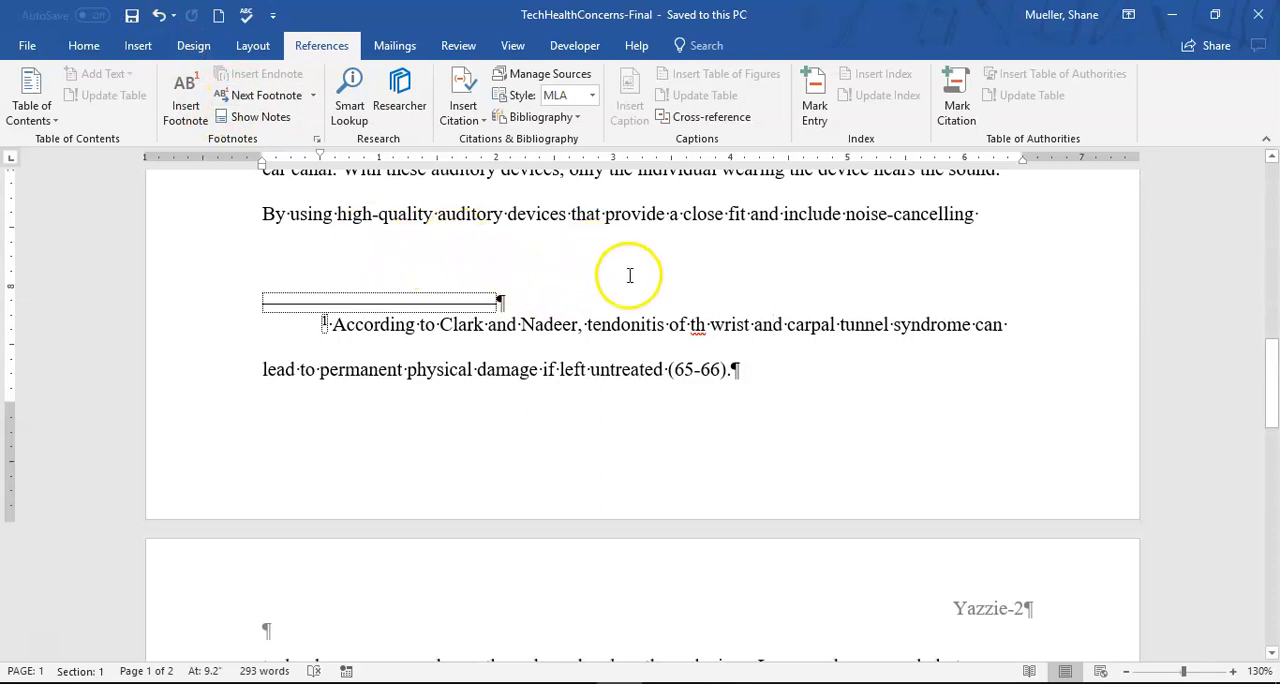
pyautogui.scroll(4, 766, 249)
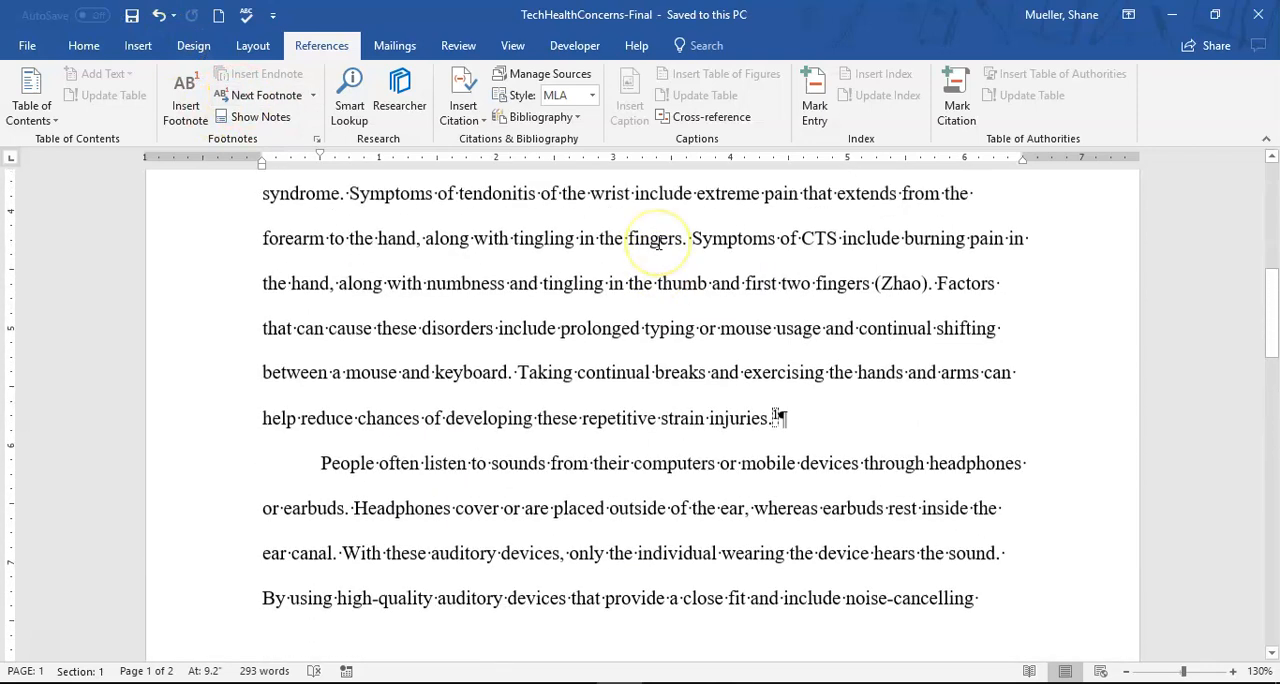
pyautogui.scroll(1, 658, 243)
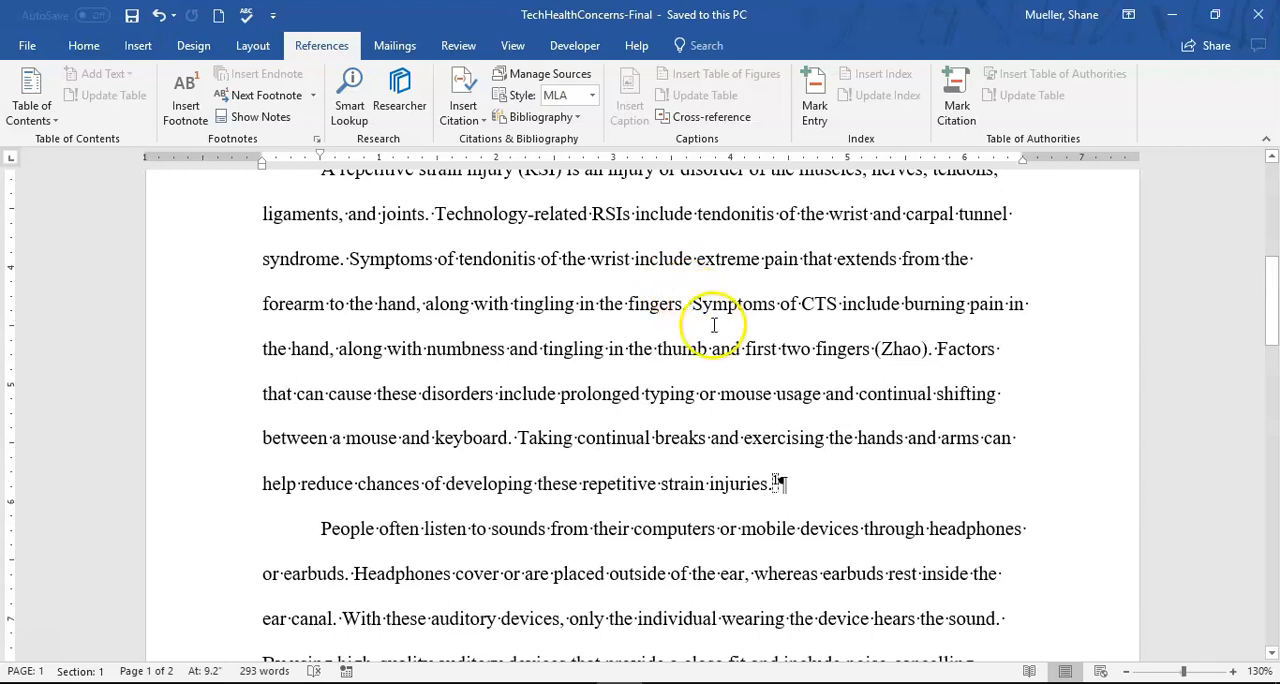
# - Review the word count statistics for the whole document, including text boxes, footnotes and endnotes, and close them
pyautogui.scroll(2, 709, 314)
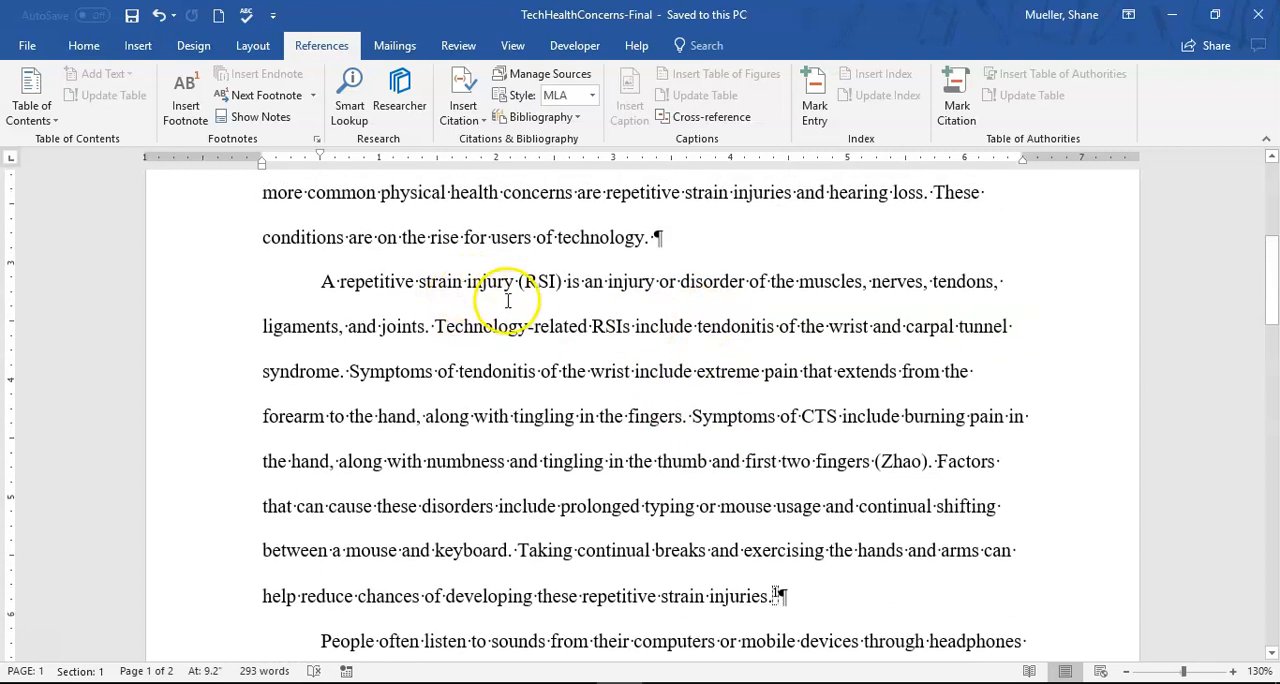
pyautogui.scroll(-2, 508, 290)
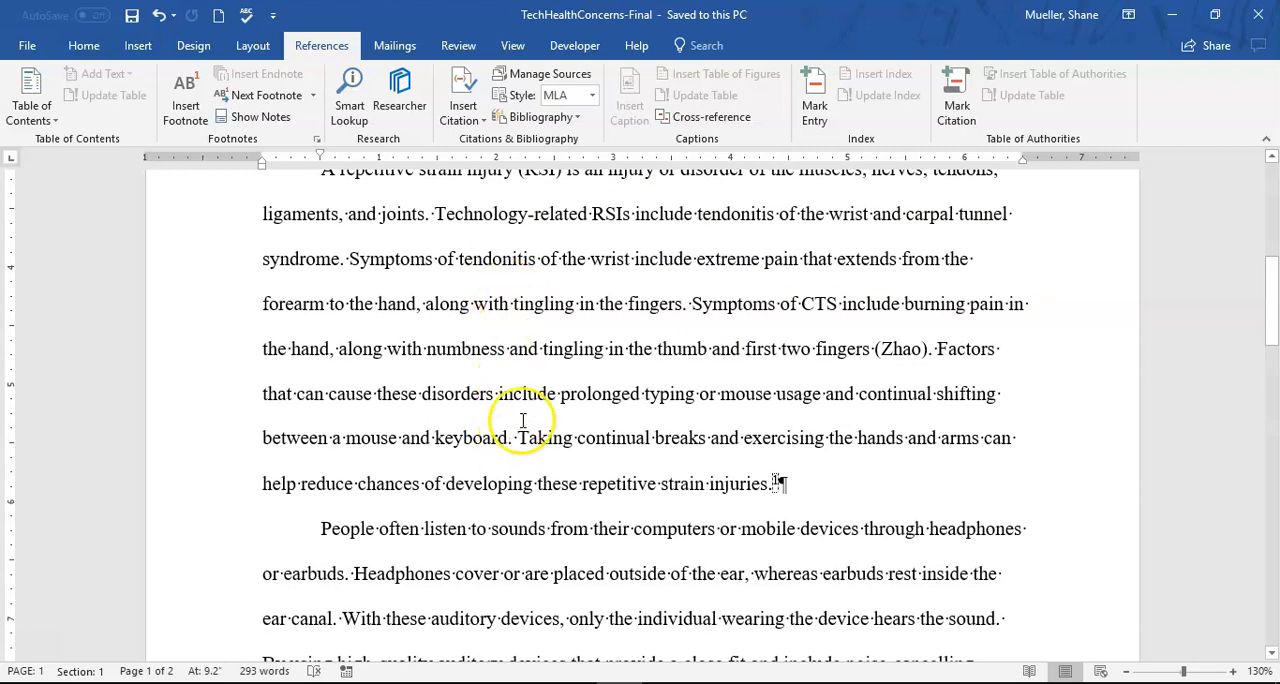
pyautogui.scroll(9, 497, 371)
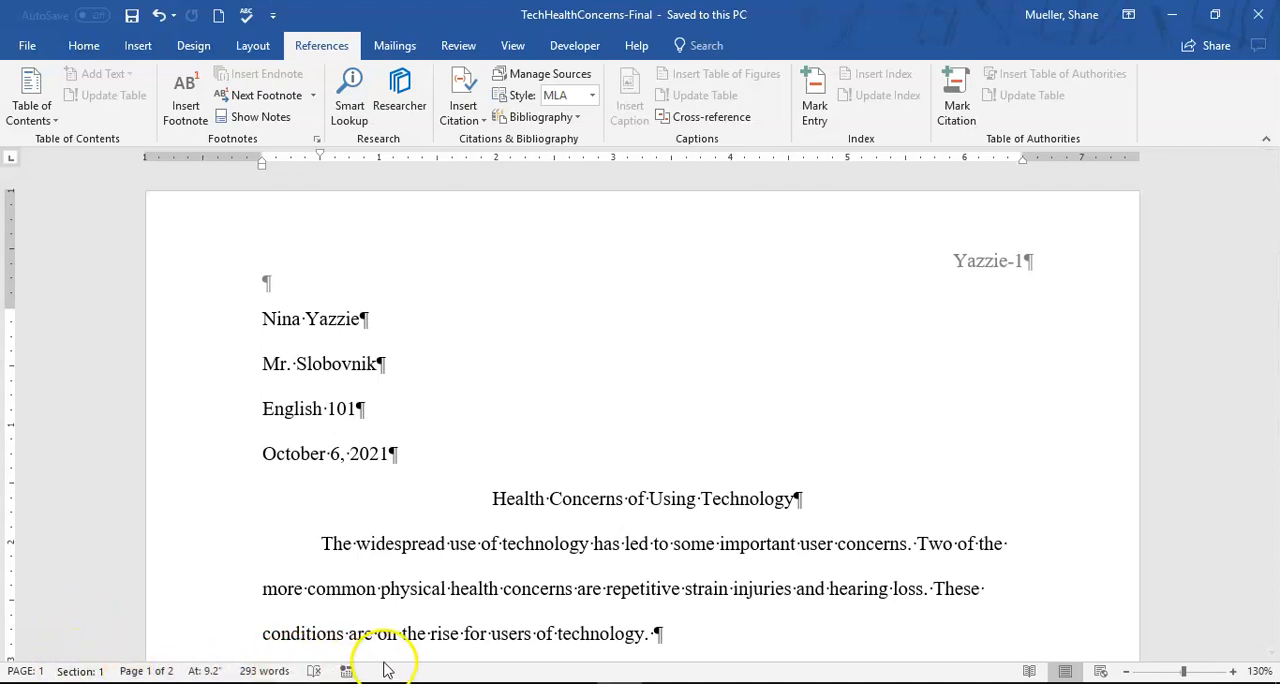
pyautogui.click(460, 46)
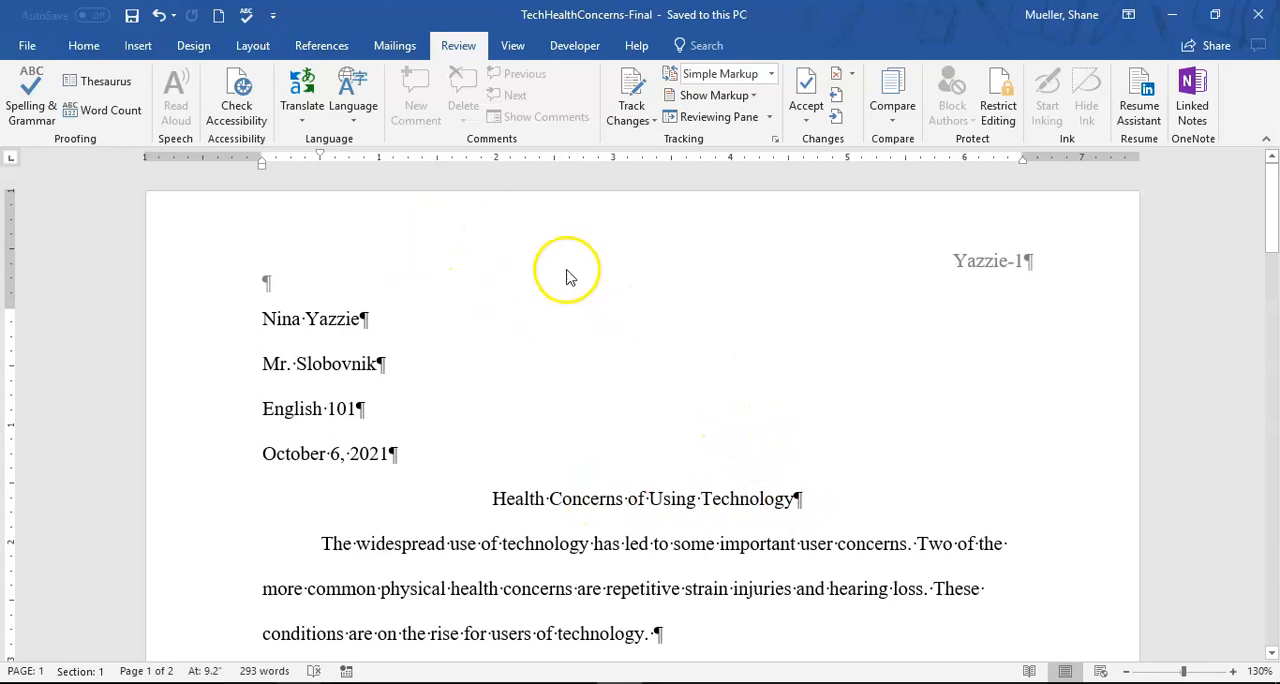
pyautogui.click(111, 113)
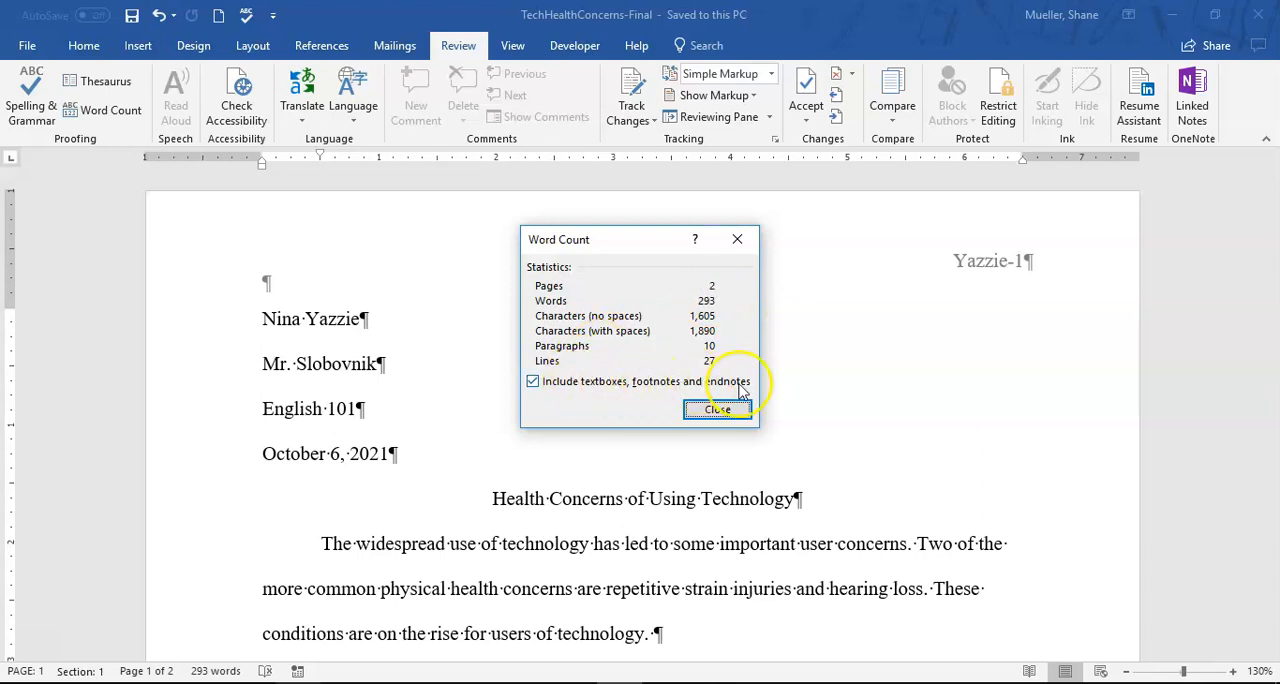
pyautogui.click(717, 411)
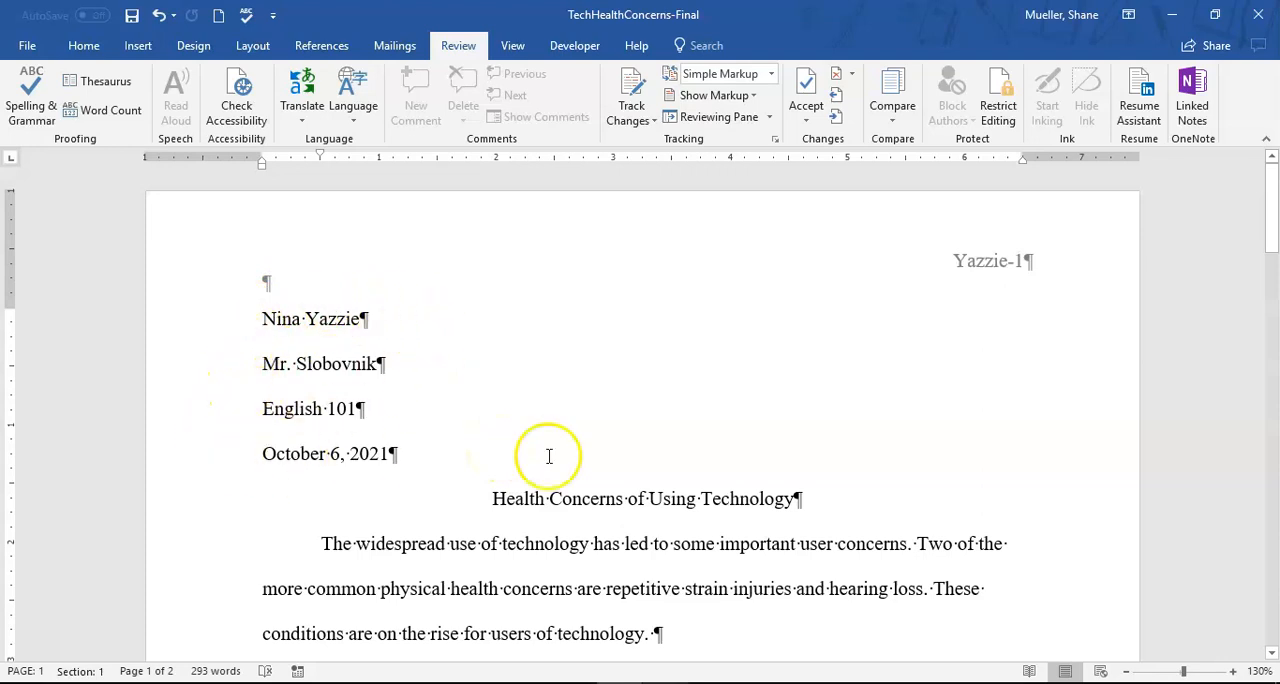
# - Select the paper's body text from "The widespread use of technology" through the text on page 2 and display its word count statistics
pyautogui.scroll(-1, 751, 480)
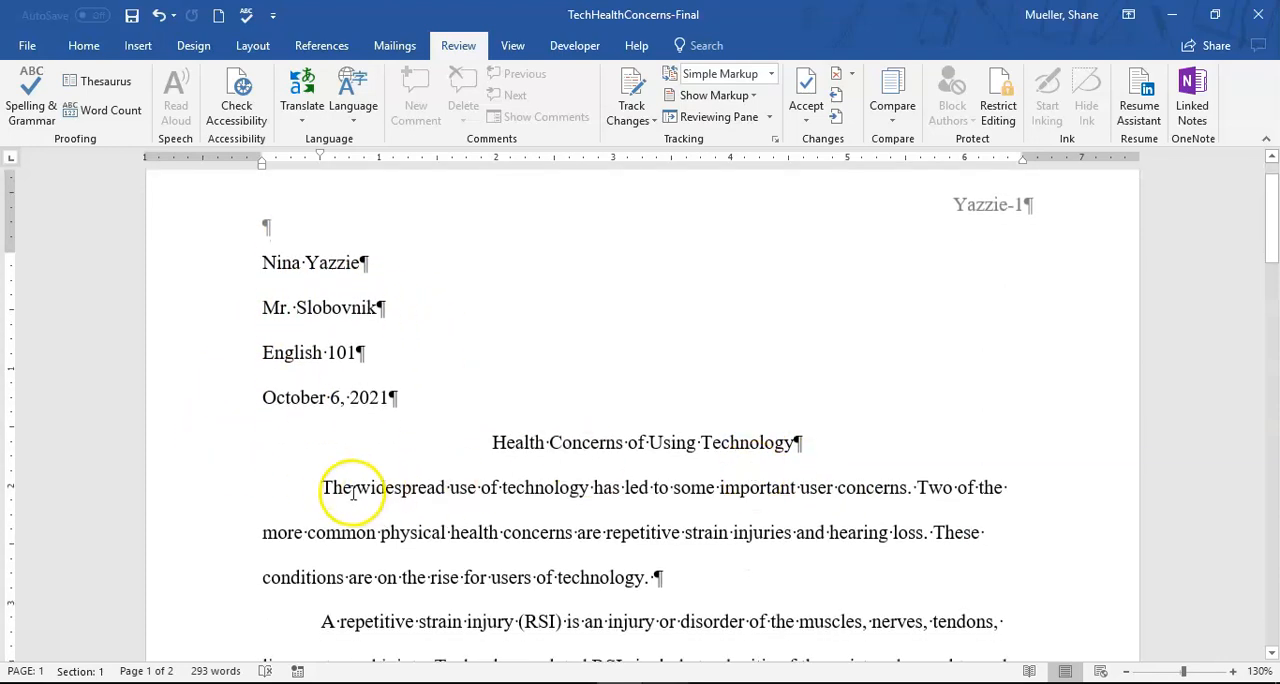
pyautogui.moveTo(323, 487); pyautogui.dragTo(951, 523)
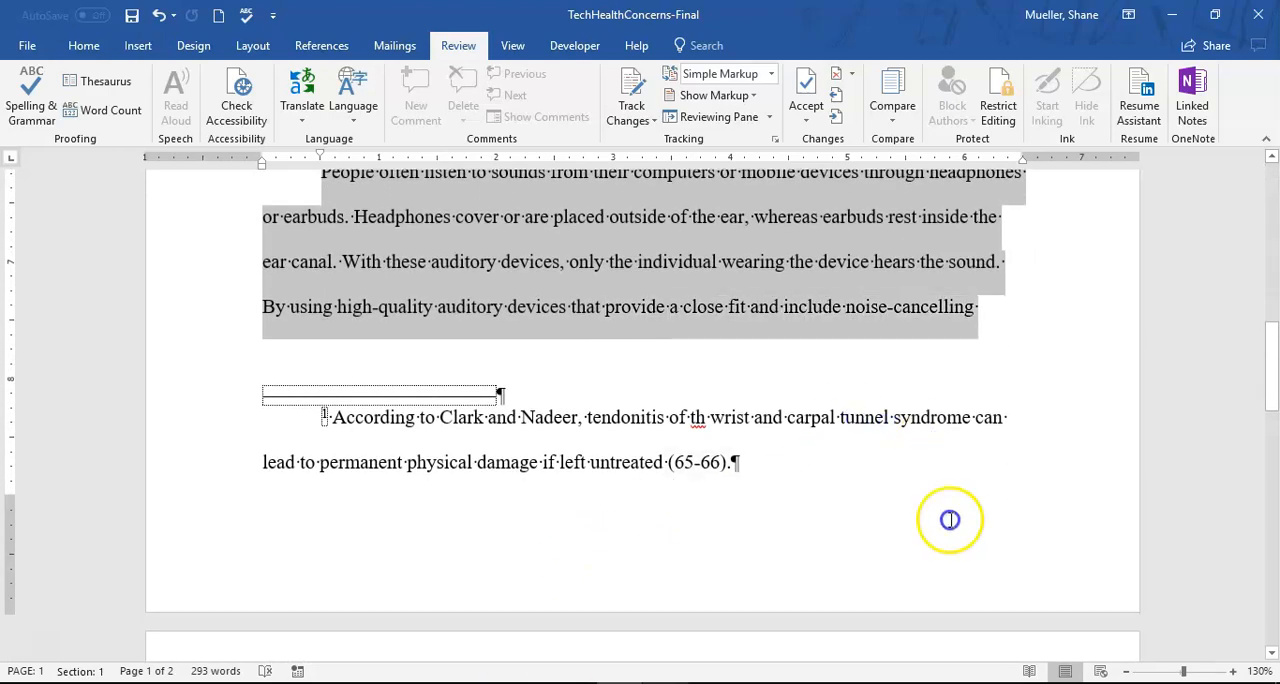
pyautogui.moveTo(976, 655); pyautogui.dragTo(606, 354)
pyautogui.scroll(10, 706, 394)
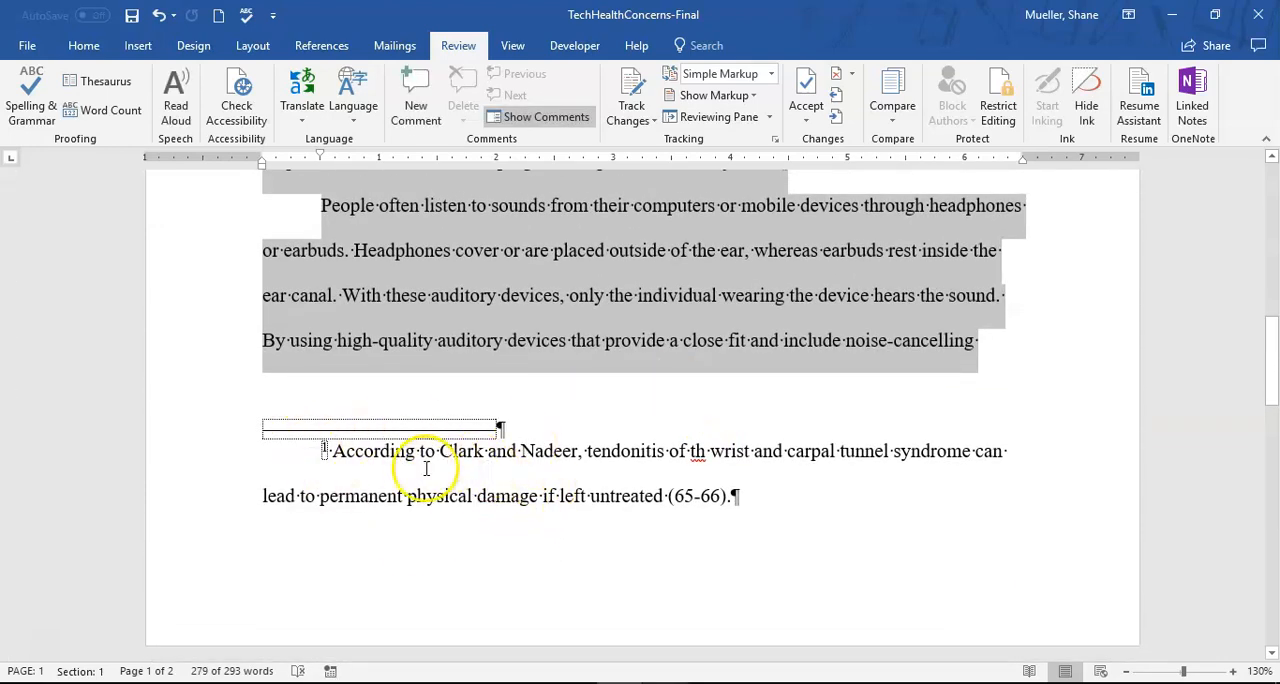
pyautogui.scroll(5, 571, 366)
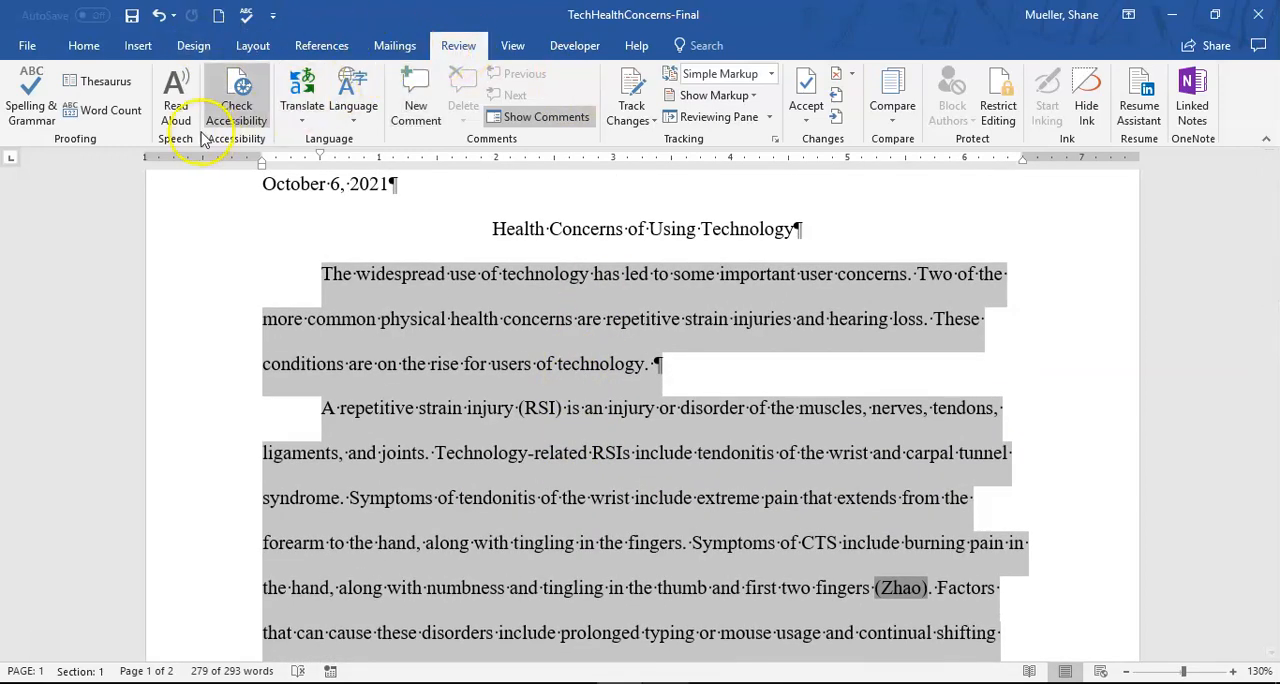
pyautogui.click(114, 112)
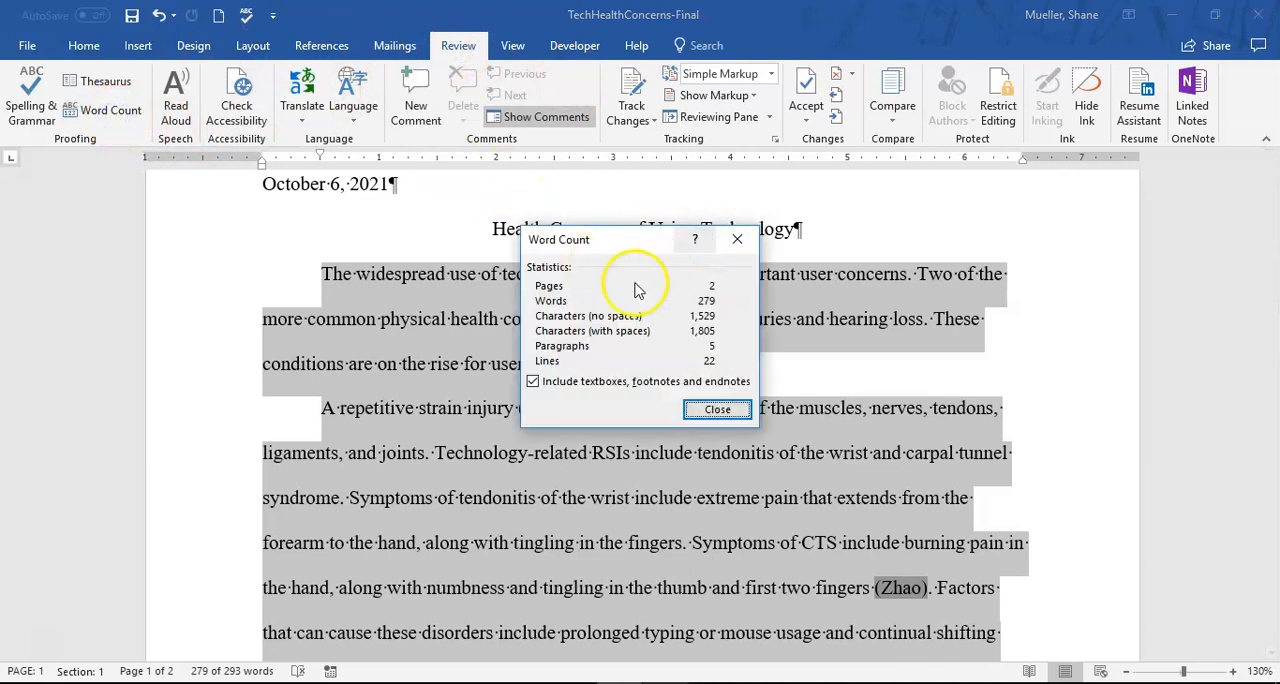
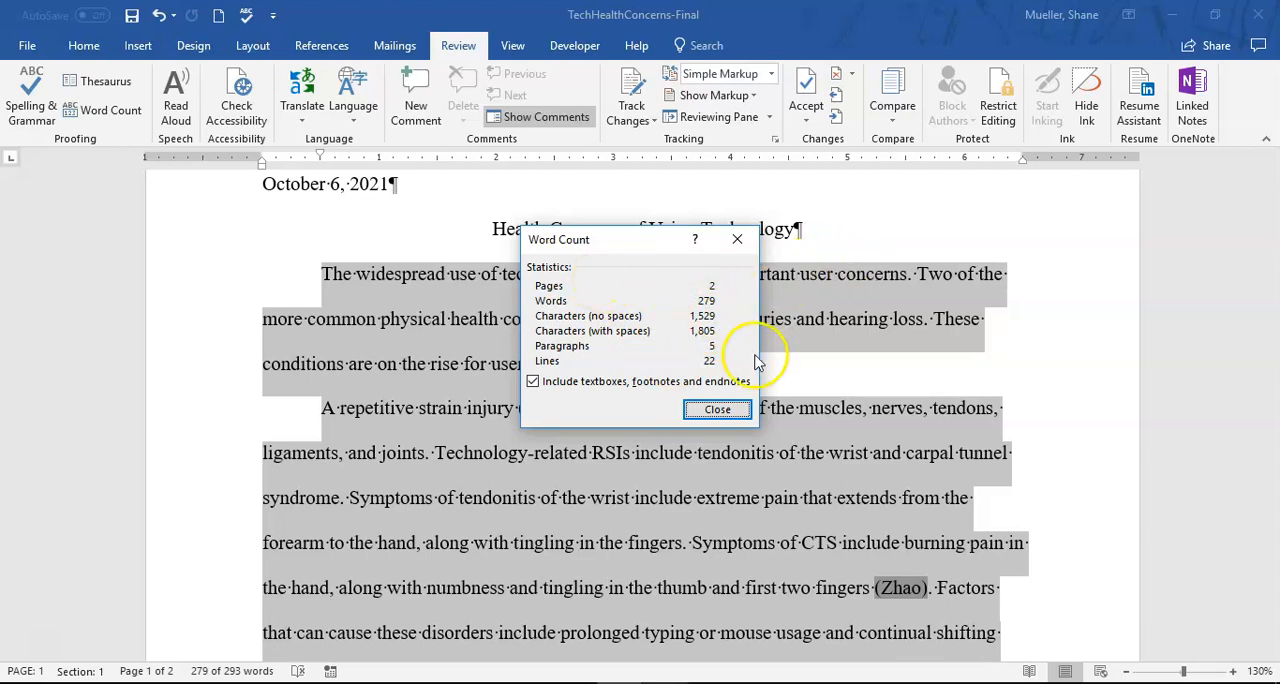
# - Close the word count statistics and deselect the paper's body text
pyautogui.click(717, 410)
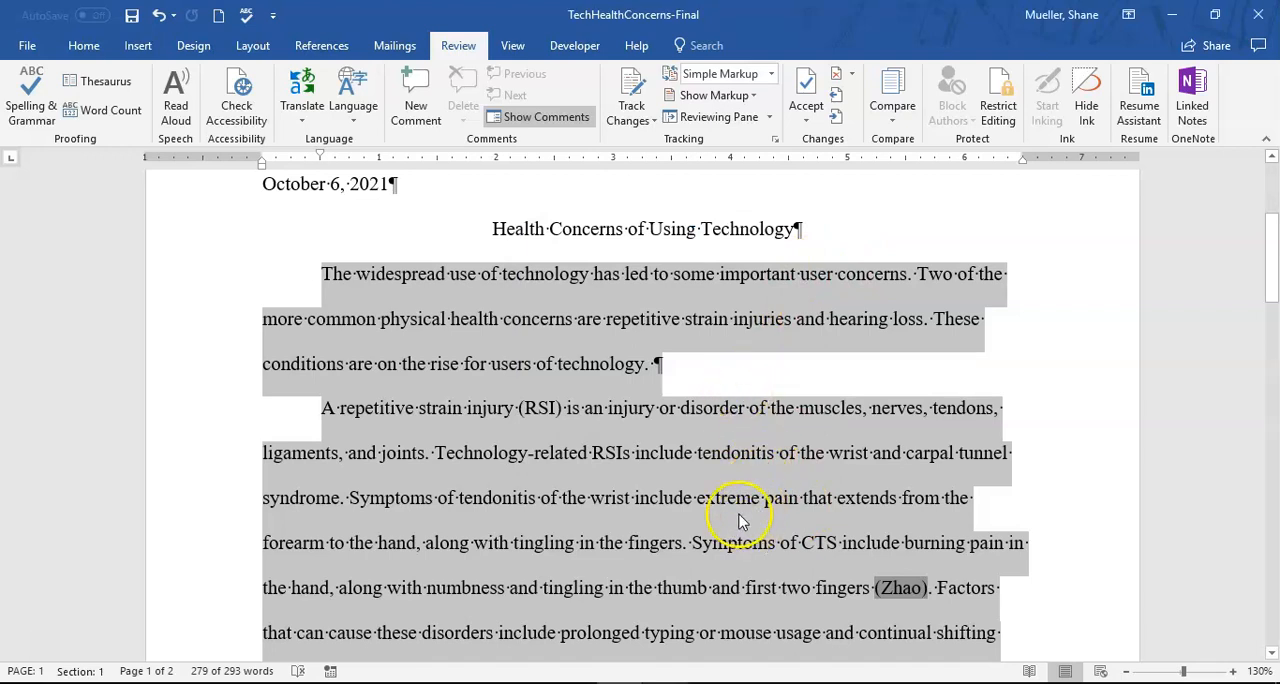
pyautogui.scroll(-1, 727, 388)
pyautogui.click(727, 388)
# - Examine the body paragraphs on page 1, the footnote below them, and where the text breaks onto page 2
pyautogui.scroll(-4, 735, 392)
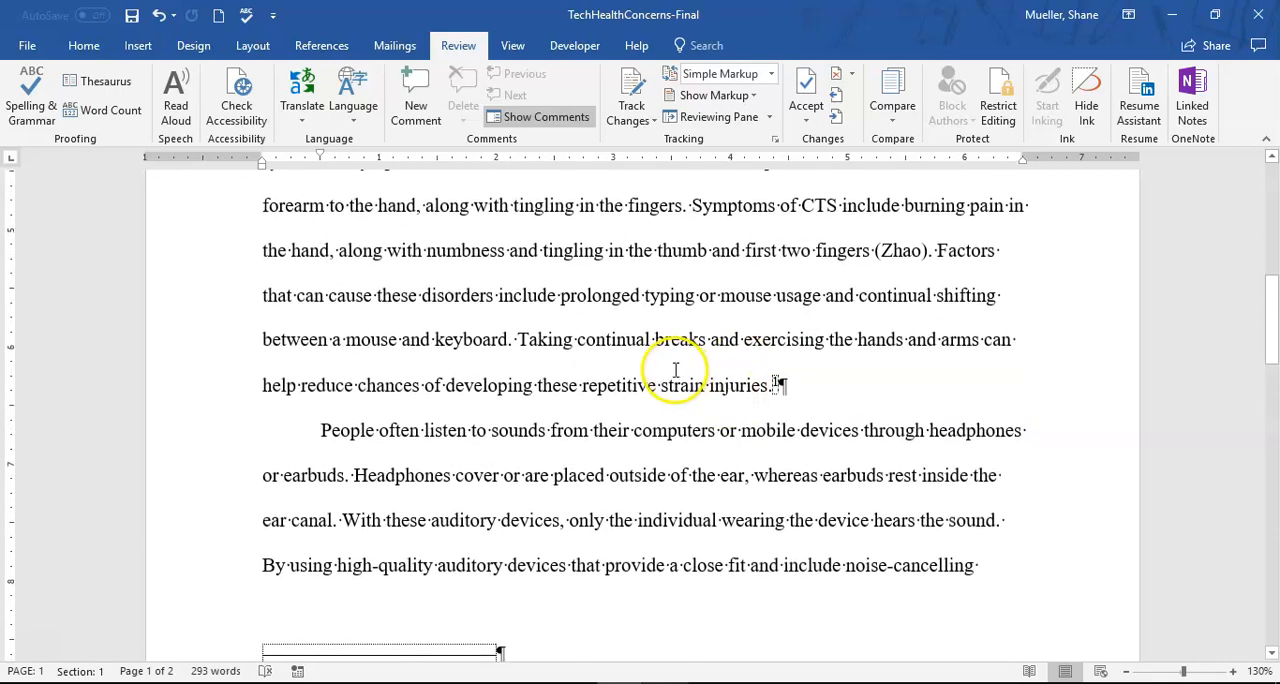
pyautogui.scroll(3, 676, 371)
pyautogui.scroll(-1, 678, 368)
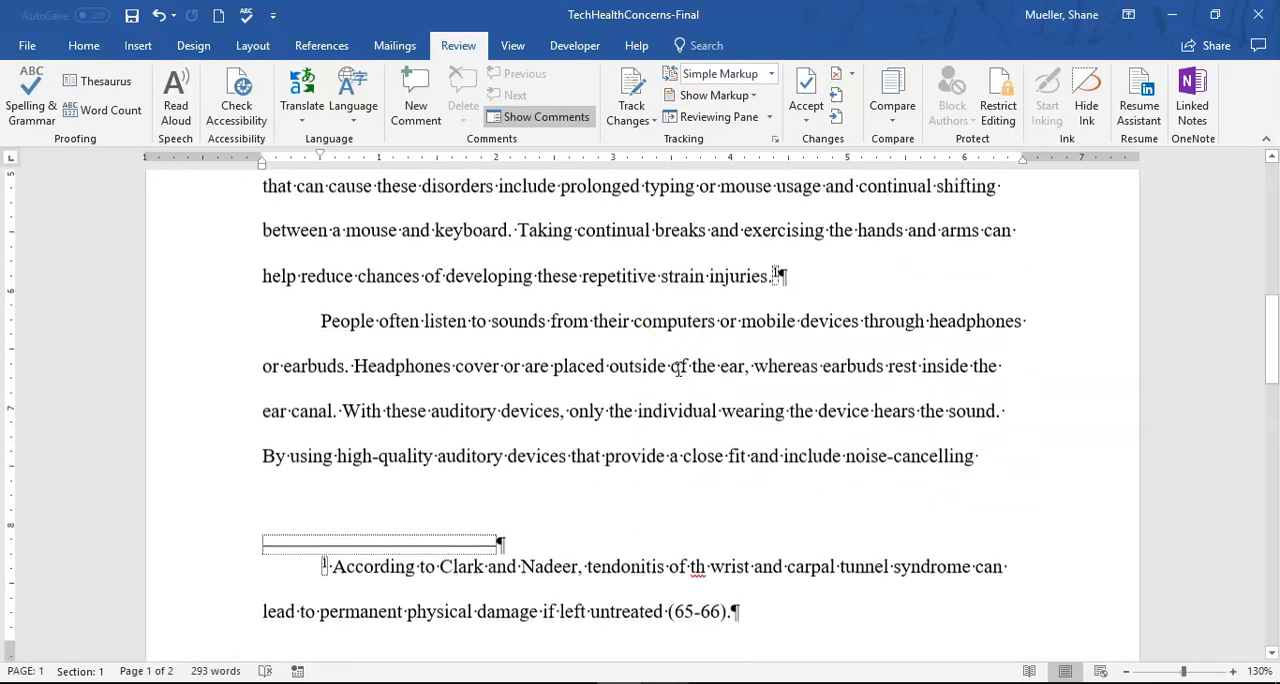
pyautogui.click(681, 383)
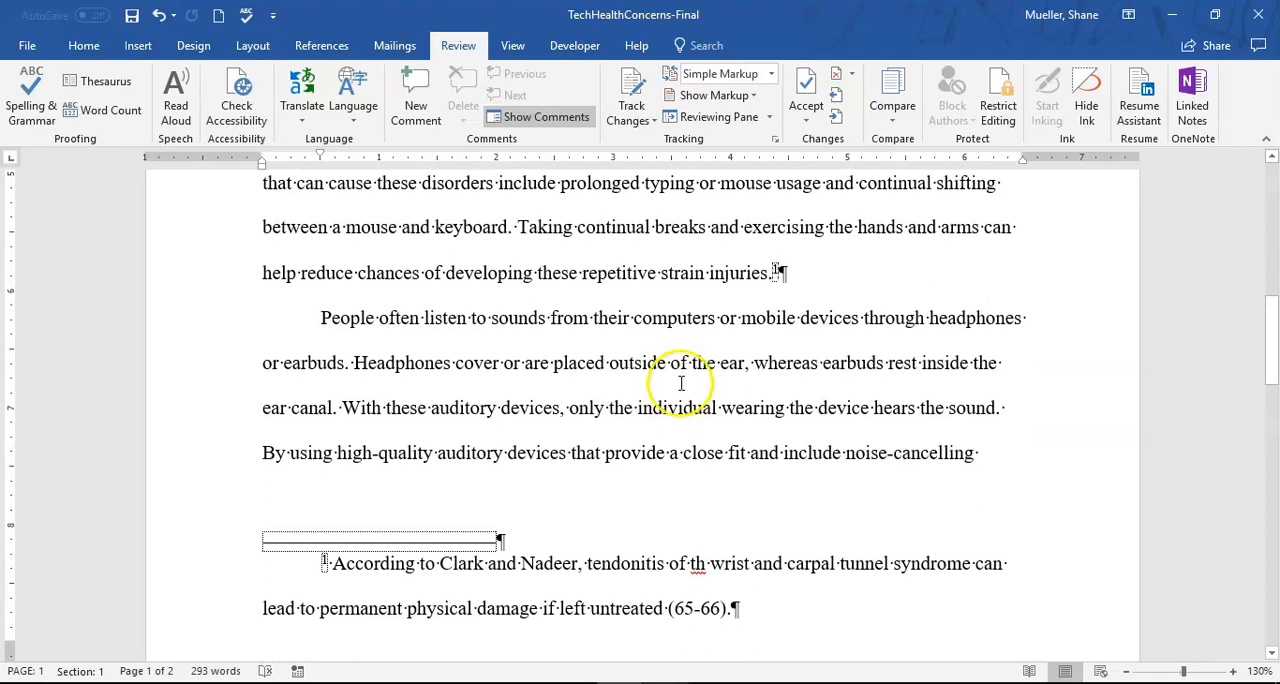
pyautogui.scroll(5, 678, 377)
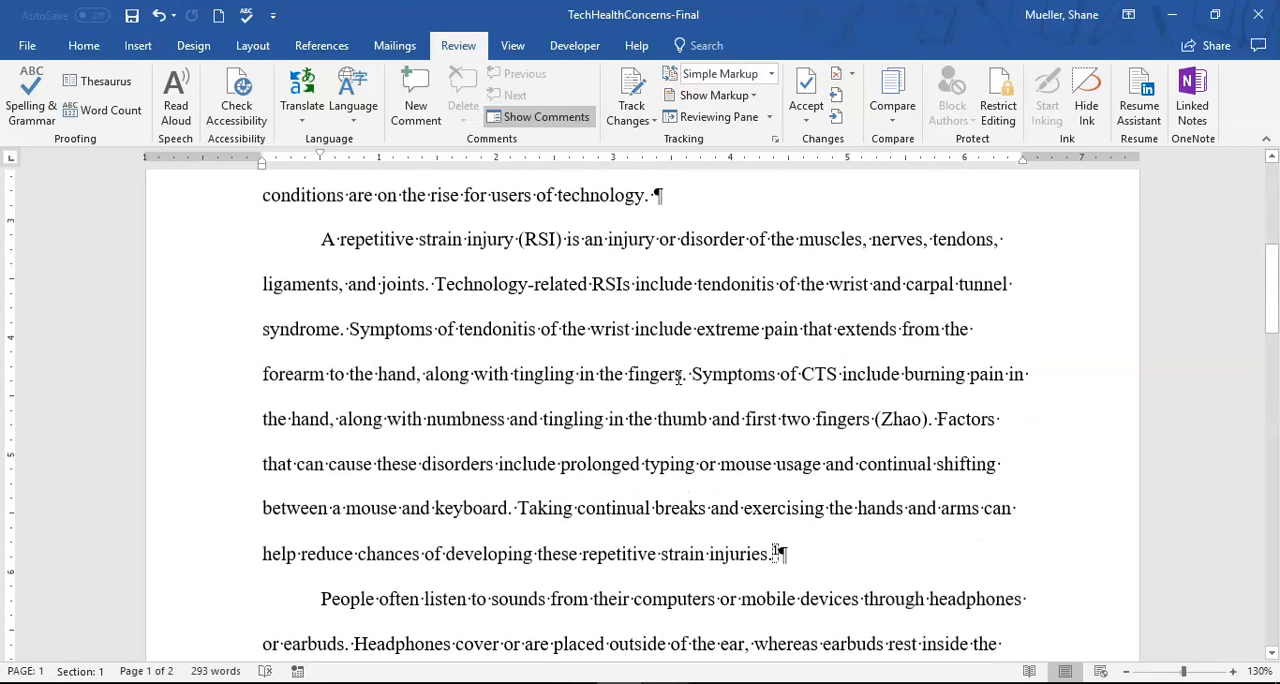
pyautogui.scroll(-2, 679, 376)
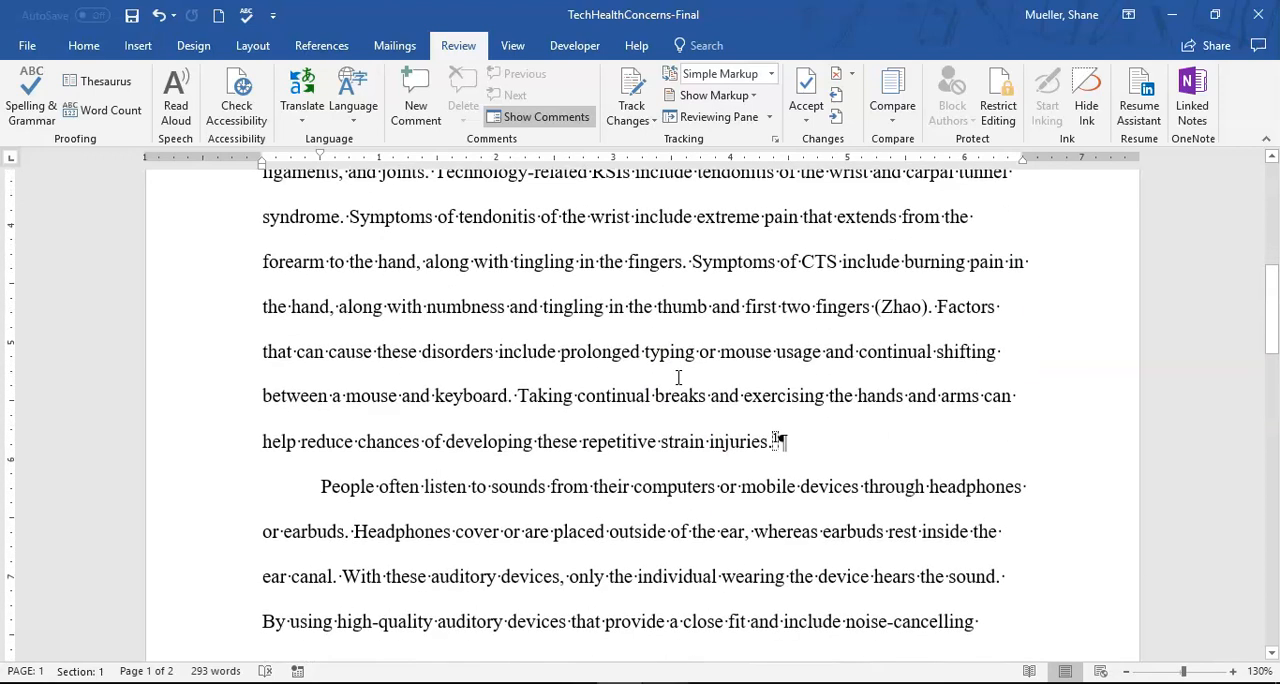
pyautogui.scroll(-10, 678, 377)
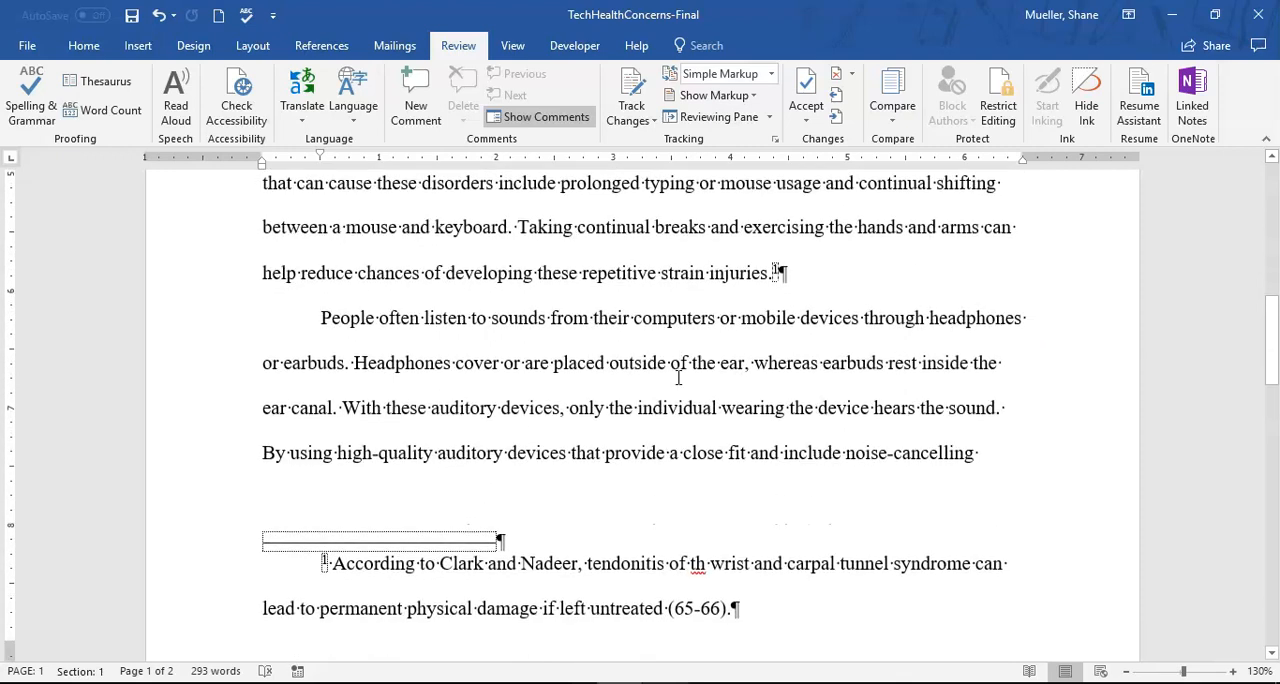
pyautogui.scroll(-3, 678, 374)
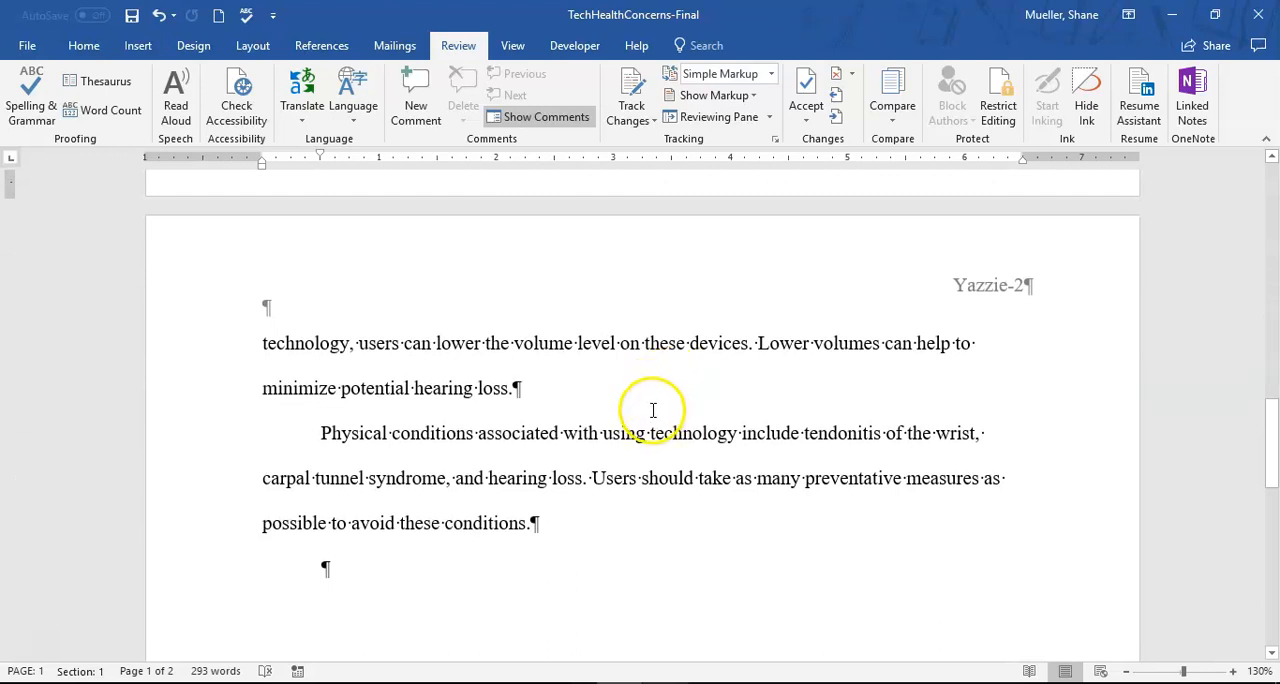
pyautogui.scroll(9, 650, 409)
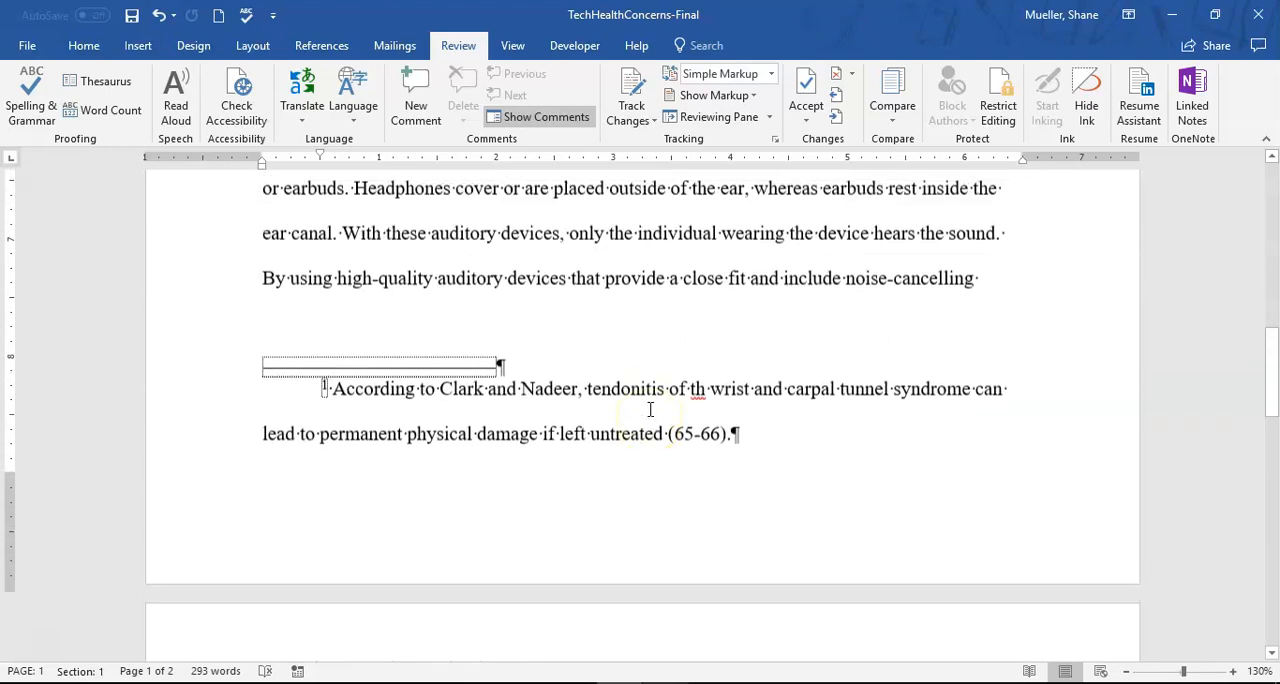
pyautogui.scroll(6, 743, 406)
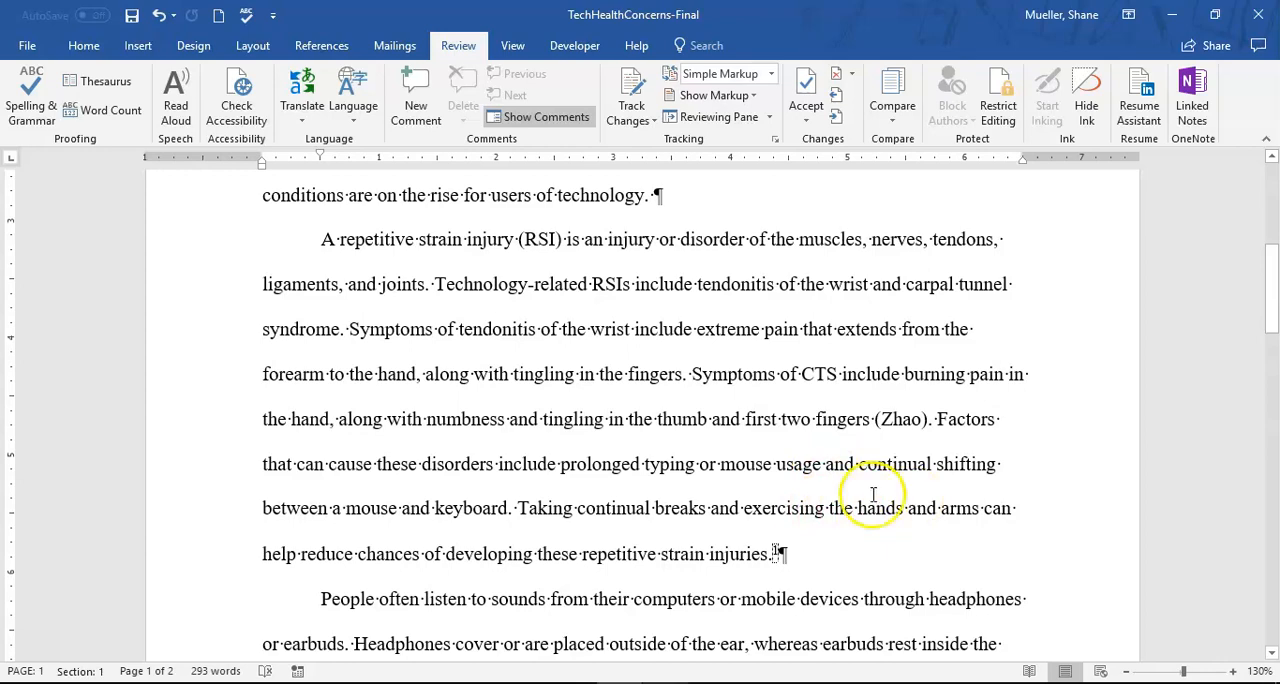
pyautogui.scroll(3, 850, 505)
pyautogui.scroll(-6, 851, 490)
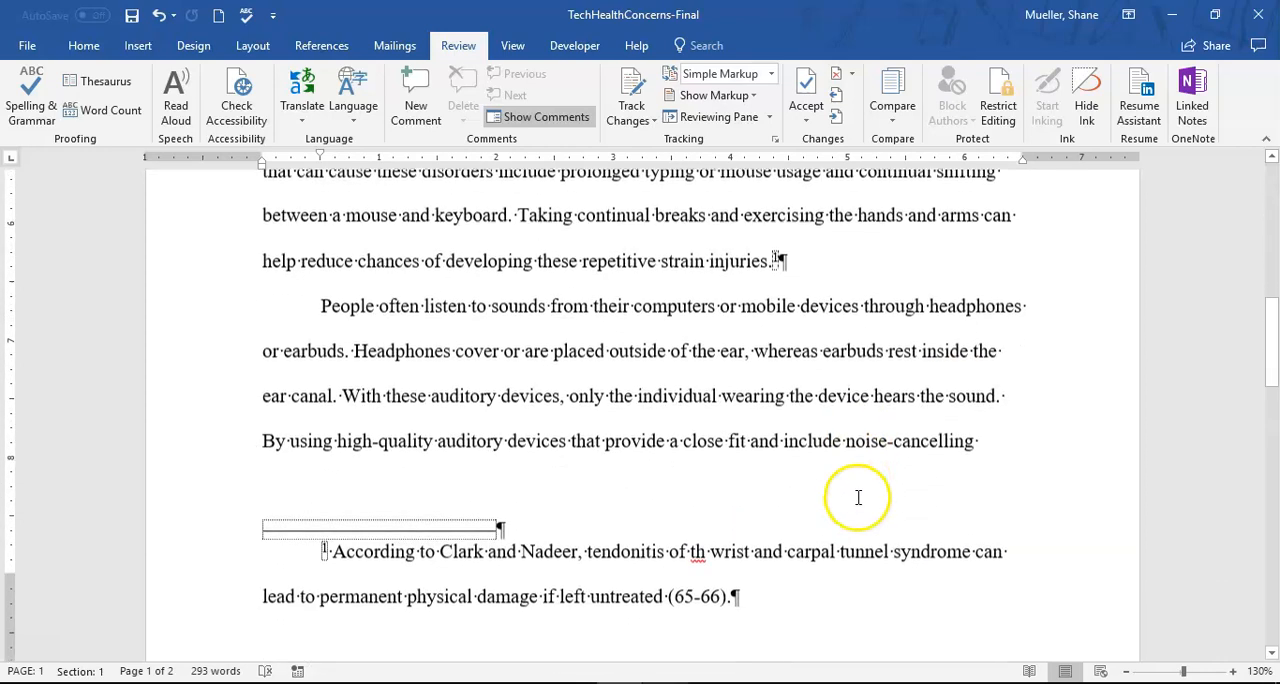
pyautogui.scroll(-5, 820, 470)
pyautogui.scroll(2, 794, 460)
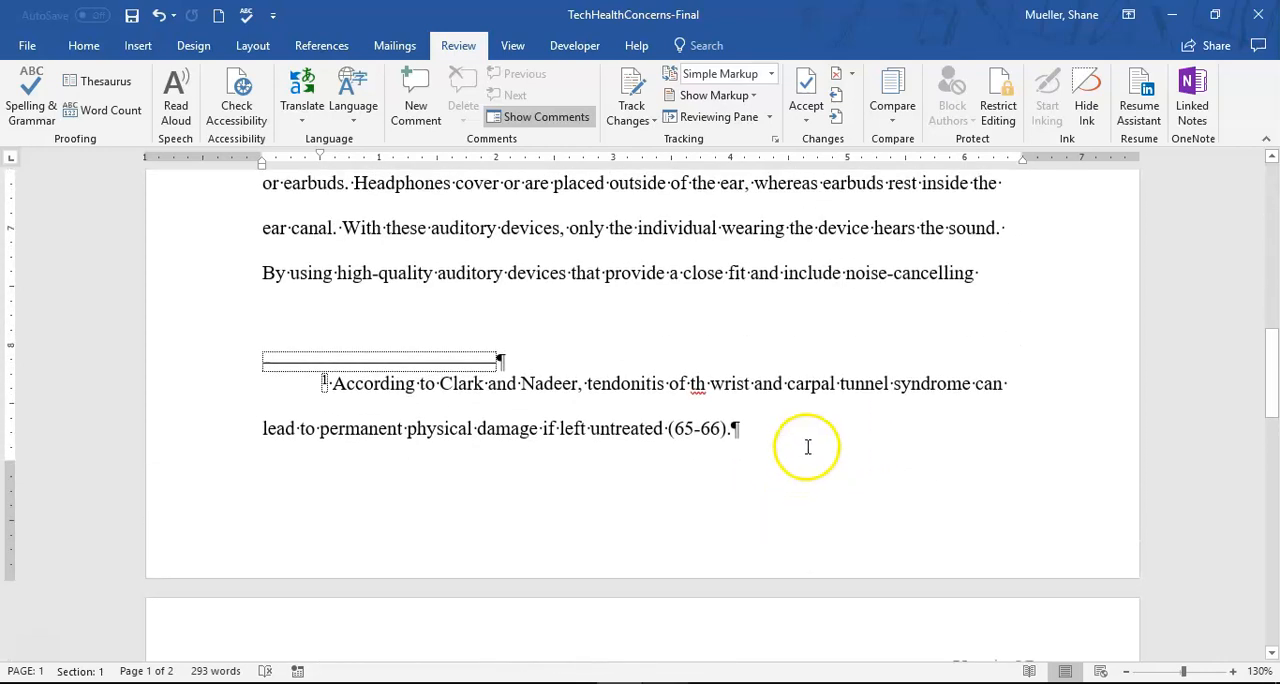
pyautogui.scroll(1, 748, 362)
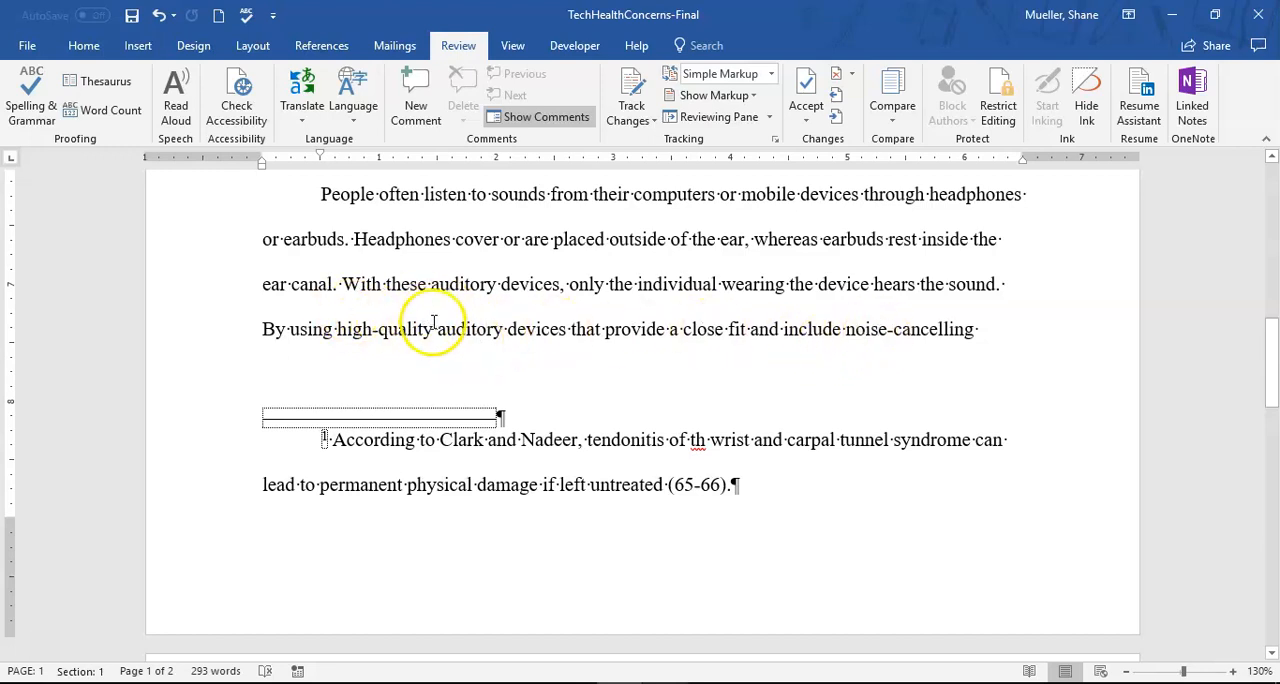
# - Start a new citation source before the period after "minimize potential hearing loss" on page 2, with the source type Web site
pyautogui.scroll(-8, 474, 349)
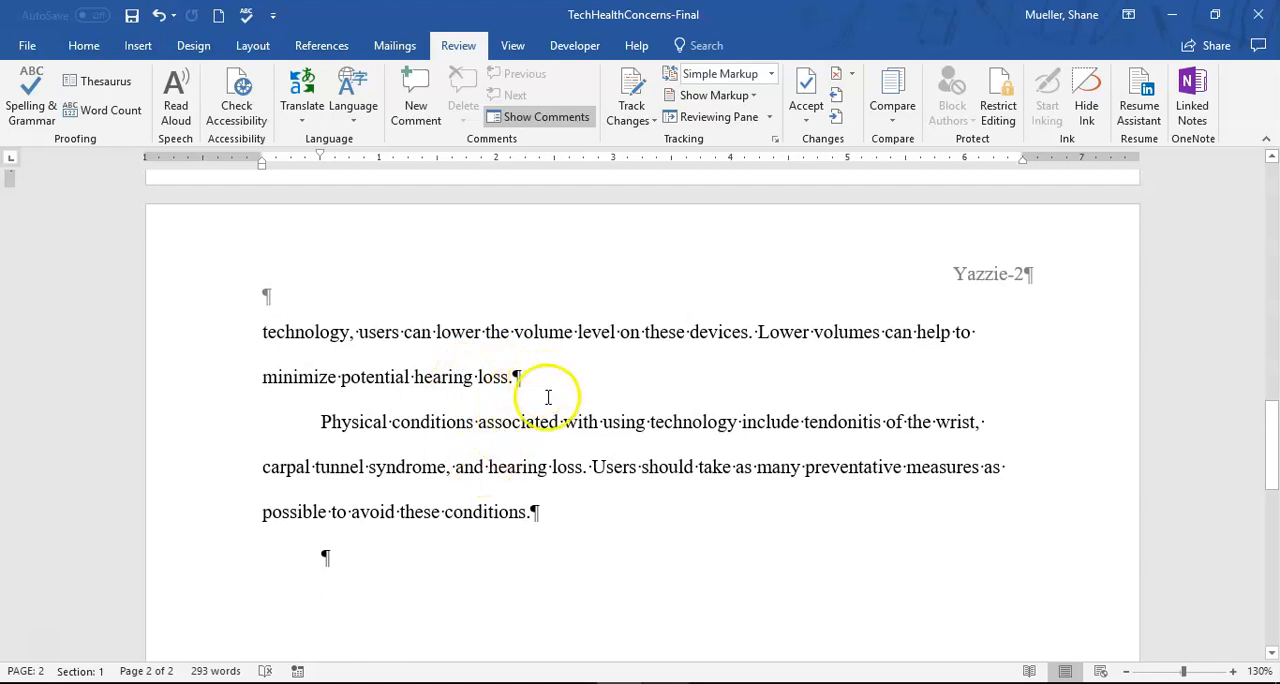
pyautogui.click(508, 377)
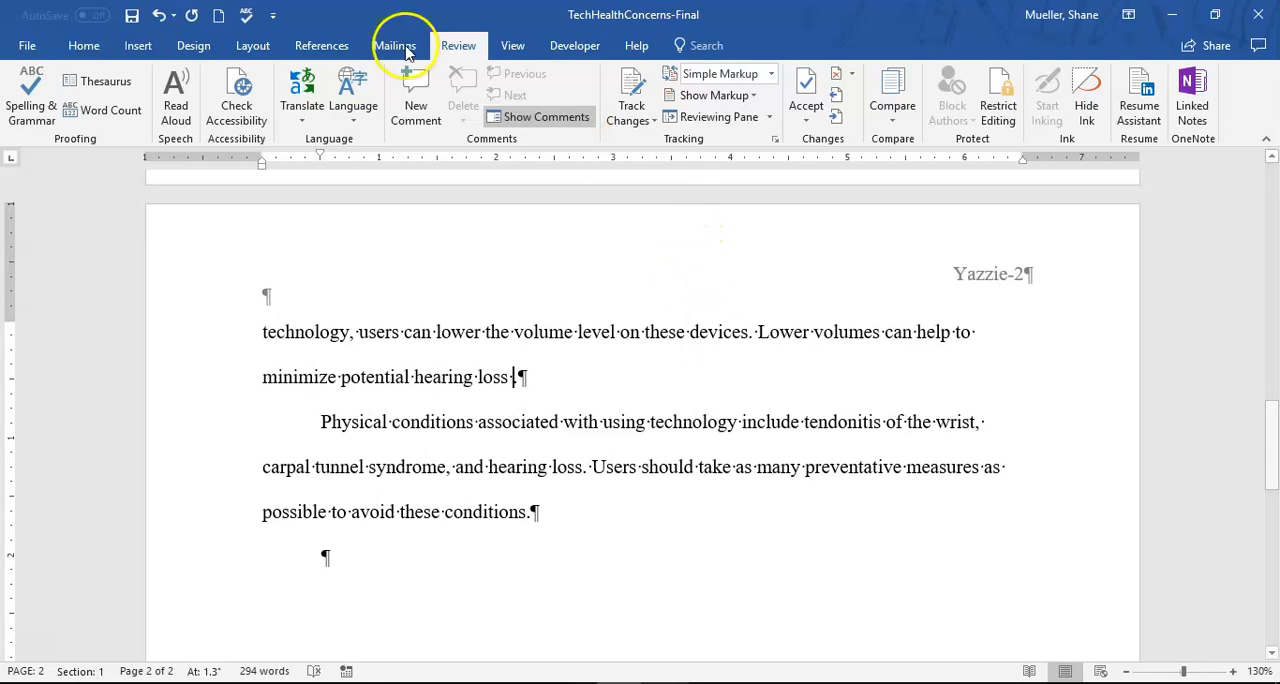
pyautogui.click(337, 47)
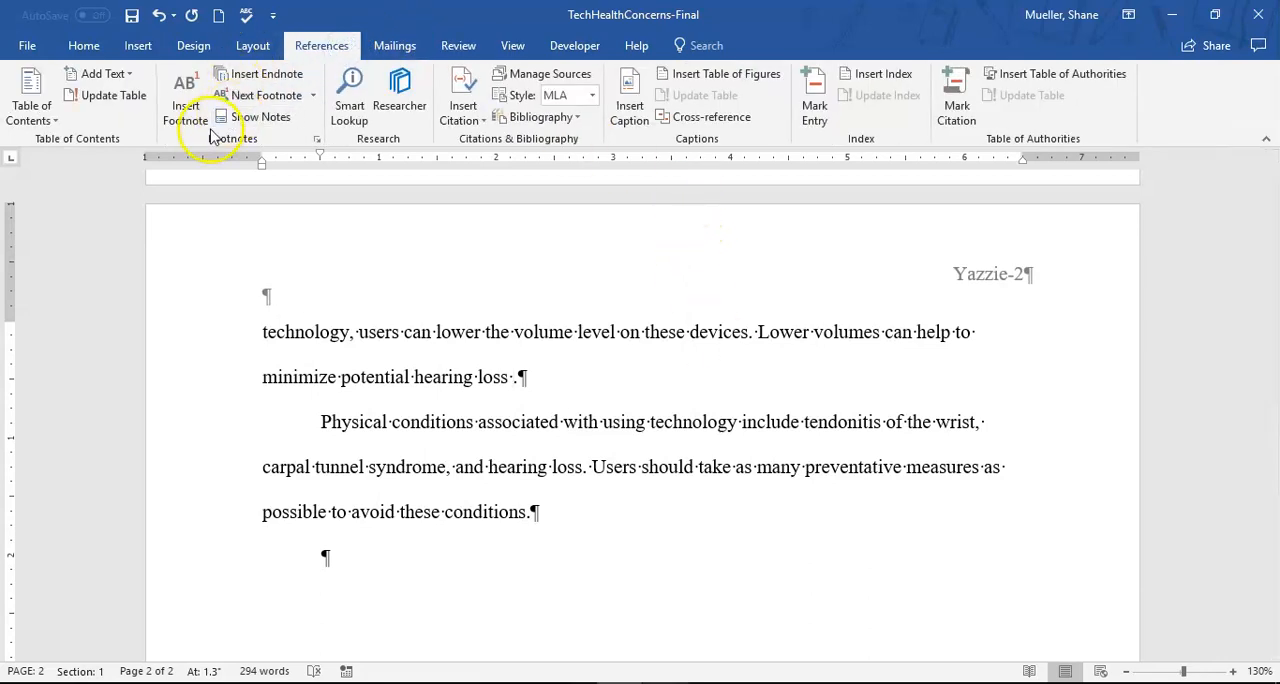
pyautogui.click(474, 121)
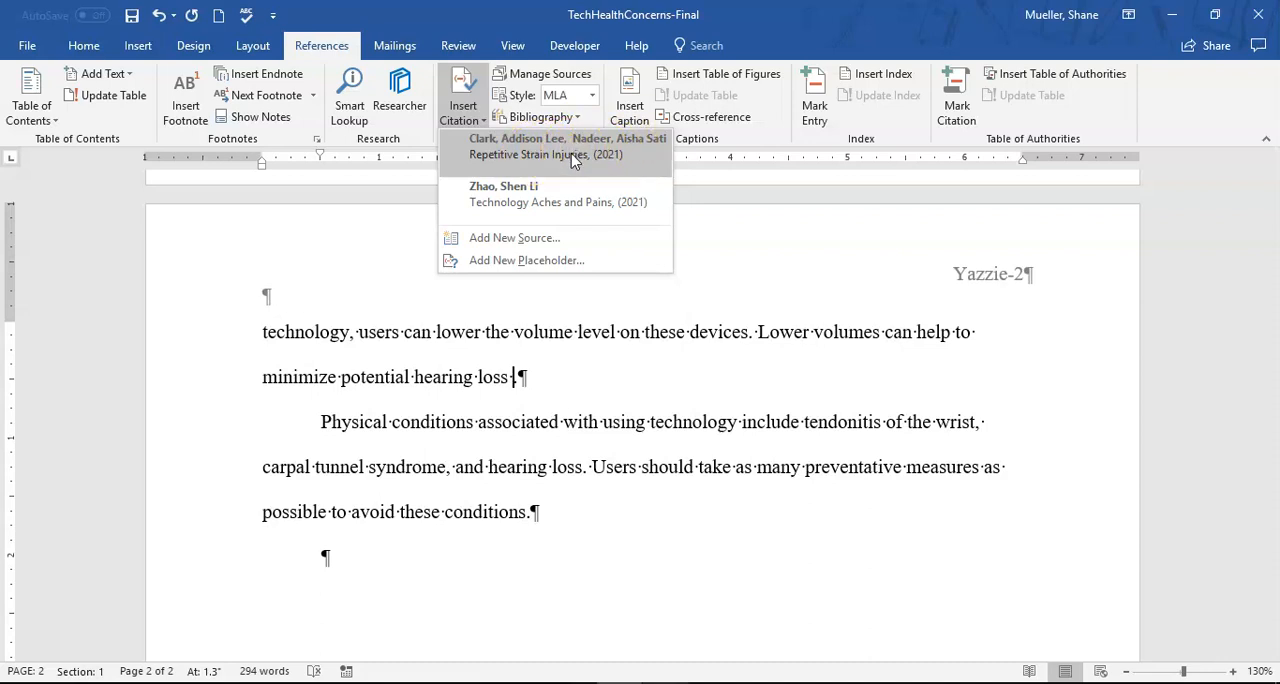
pyautogui.click(518, 241)
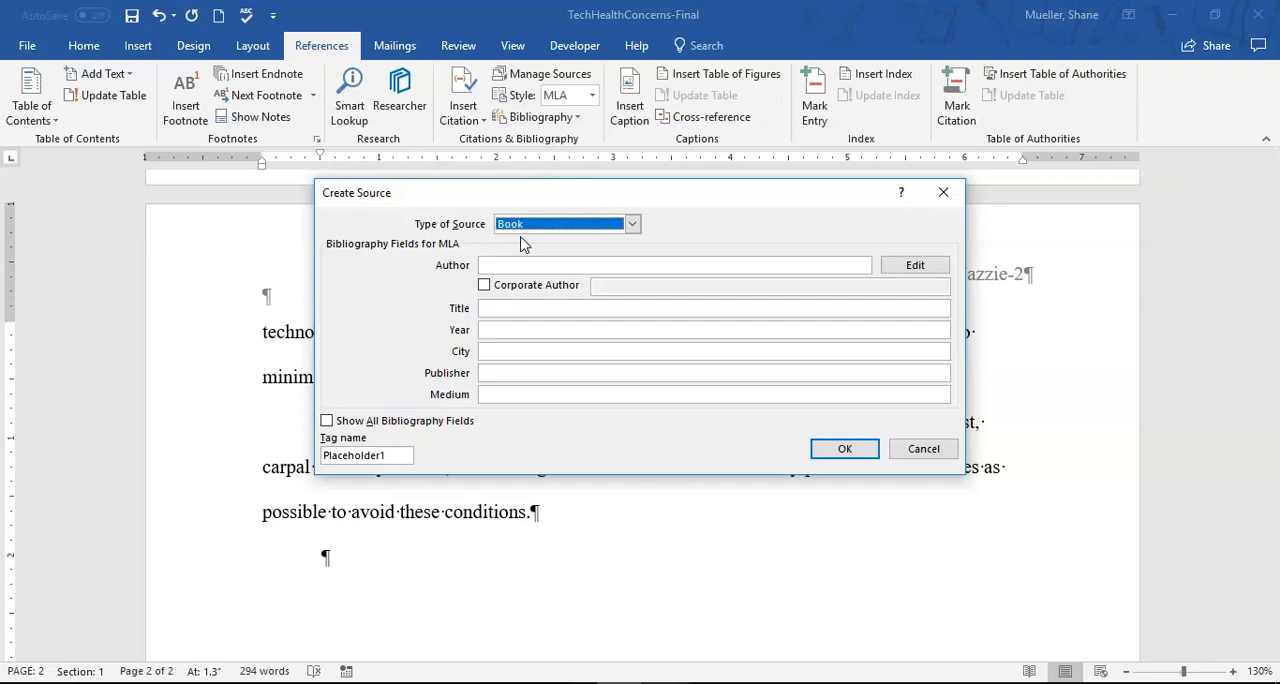
pyautogui.click(553, 233)
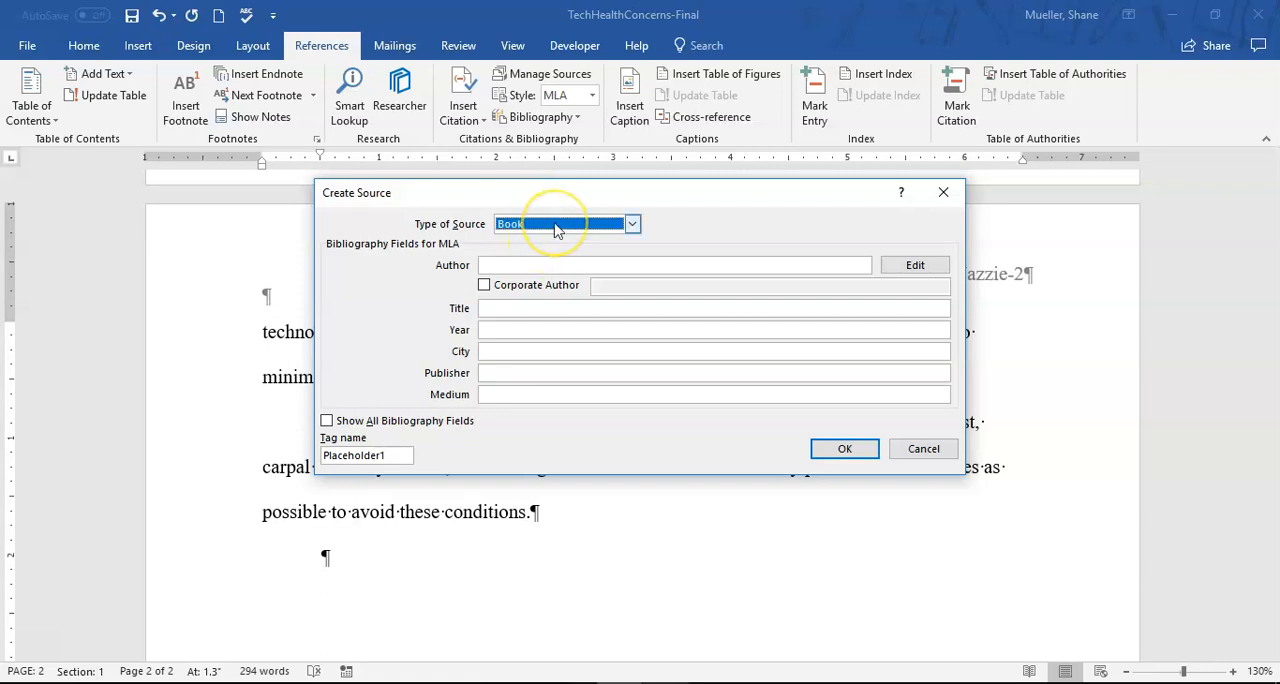
pyautogui.click(569, 223)
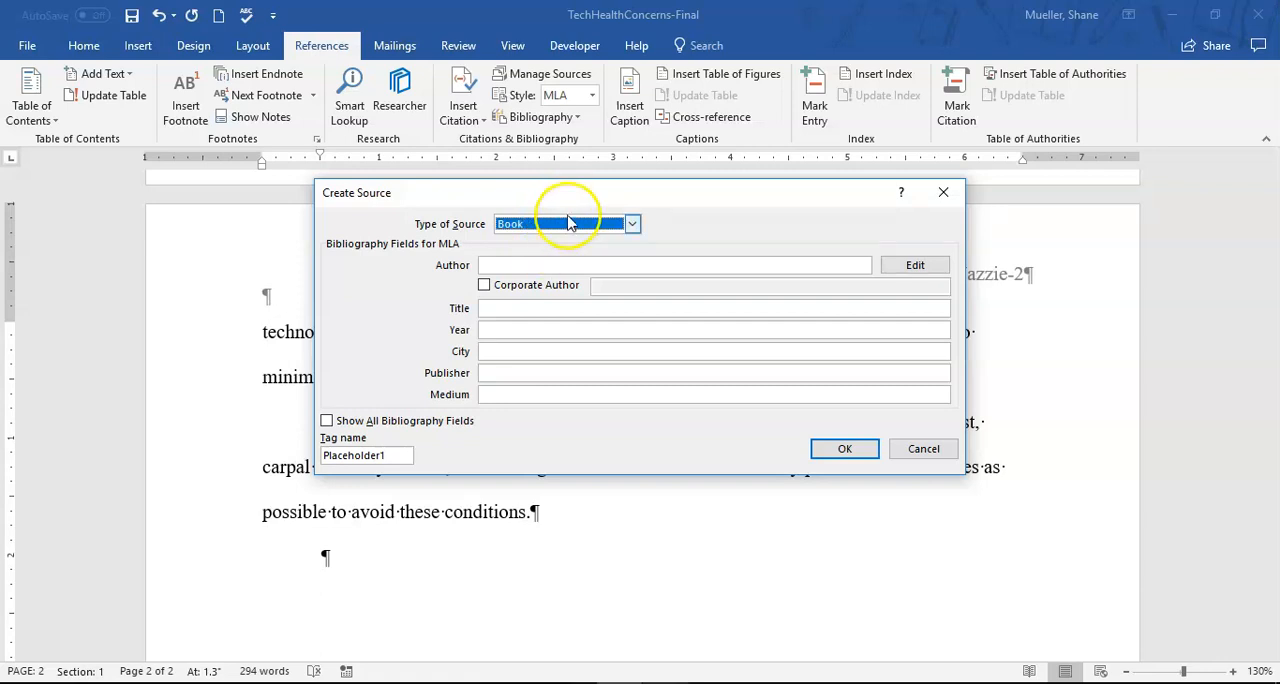
pyautogui.click(632, 225)
pyautogui.scroll(-2, 586, 252)
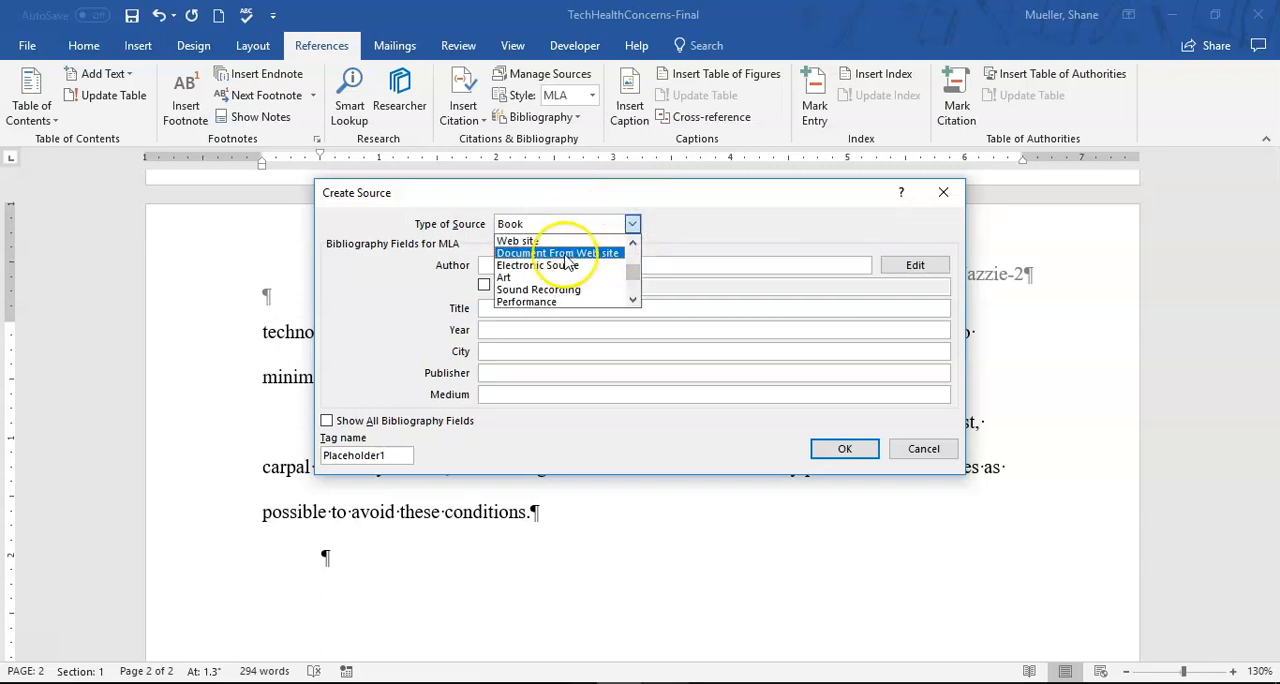
pyautogui.click(538, 241)
# - Enter the author's full name for the source and set the web page name to "Technology and Your Hearing"
pyautogui.click(524, 262)
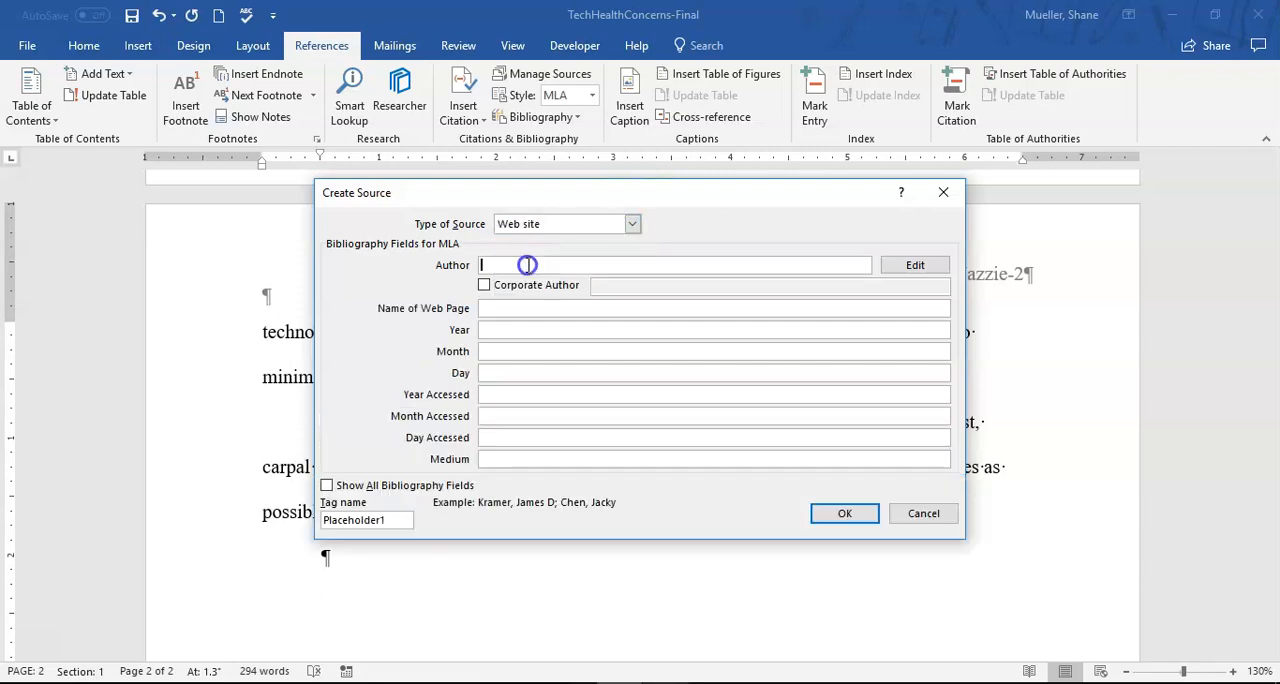
pyautogui.press('Tab')
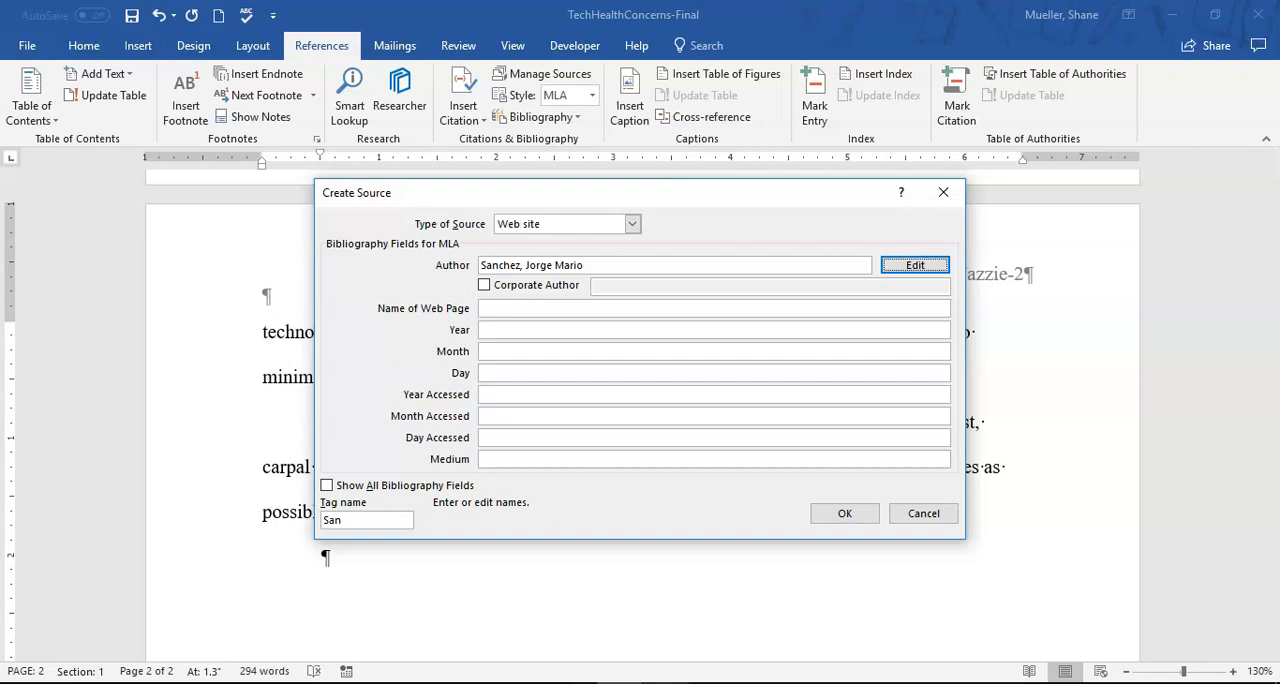
pyautogui.press('Tab')
pyautogui.press('Tab')
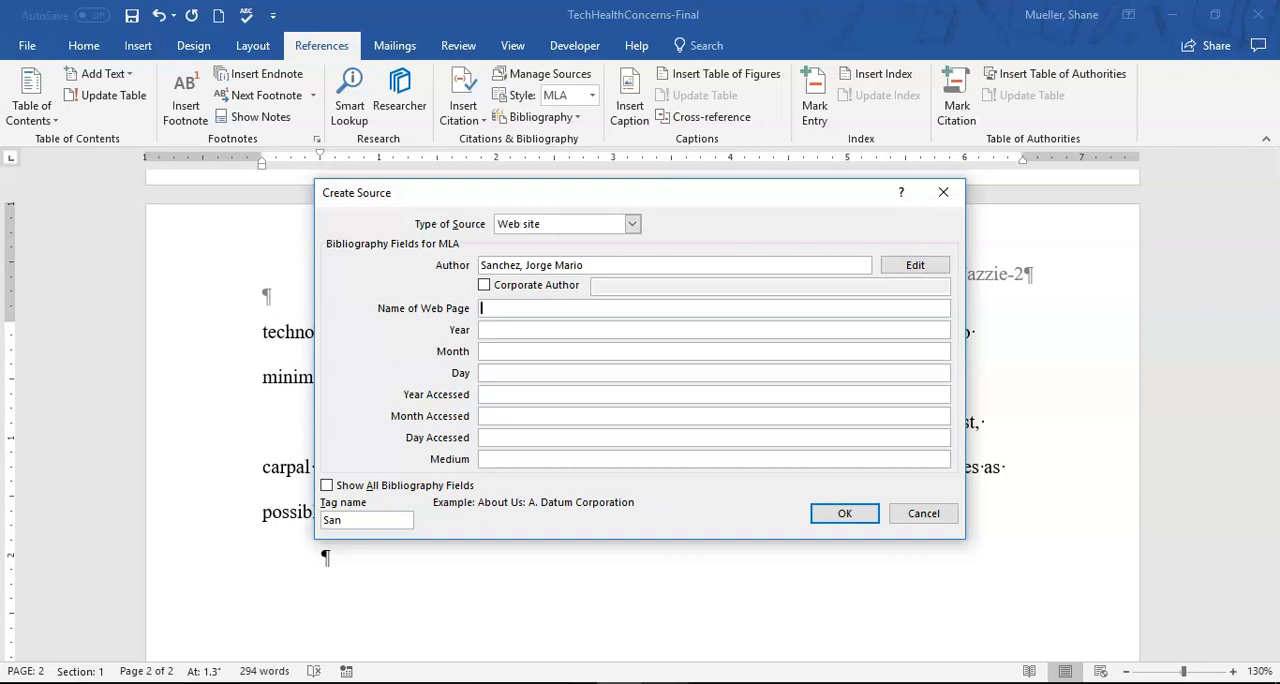
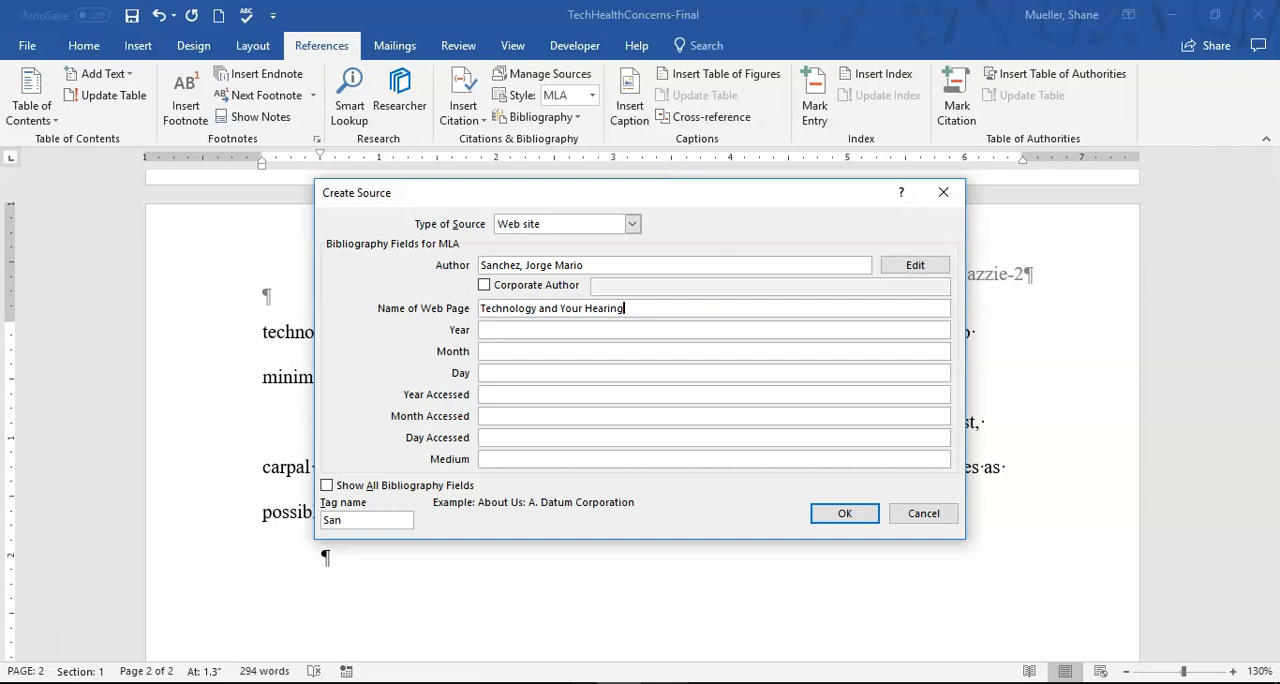
pyautogui.press('Tab')
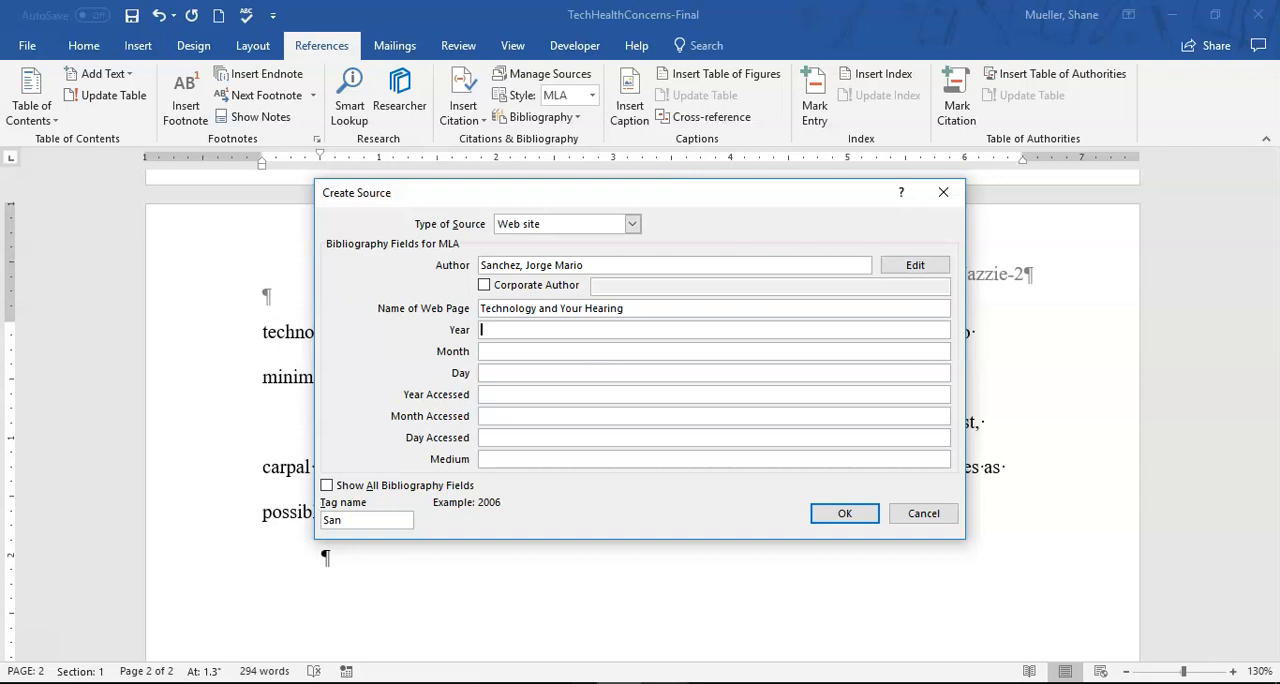
# - Set the source's access date to 2021, Oct., 1 and the medium to Web, leaving the publication date blank, and insert the citation
pyautogui.press('Tab')
pyautogui.press('Tab')
pyautogui.press('Tab')
pyautogui.write('2021')
pyautogui.press('Tab')
pyautogui.write('Oct.')
pyautogui.press('Tab')
pyautogui.write('1')
pyautogui.press('Tab')
pyautogui.write('Web')
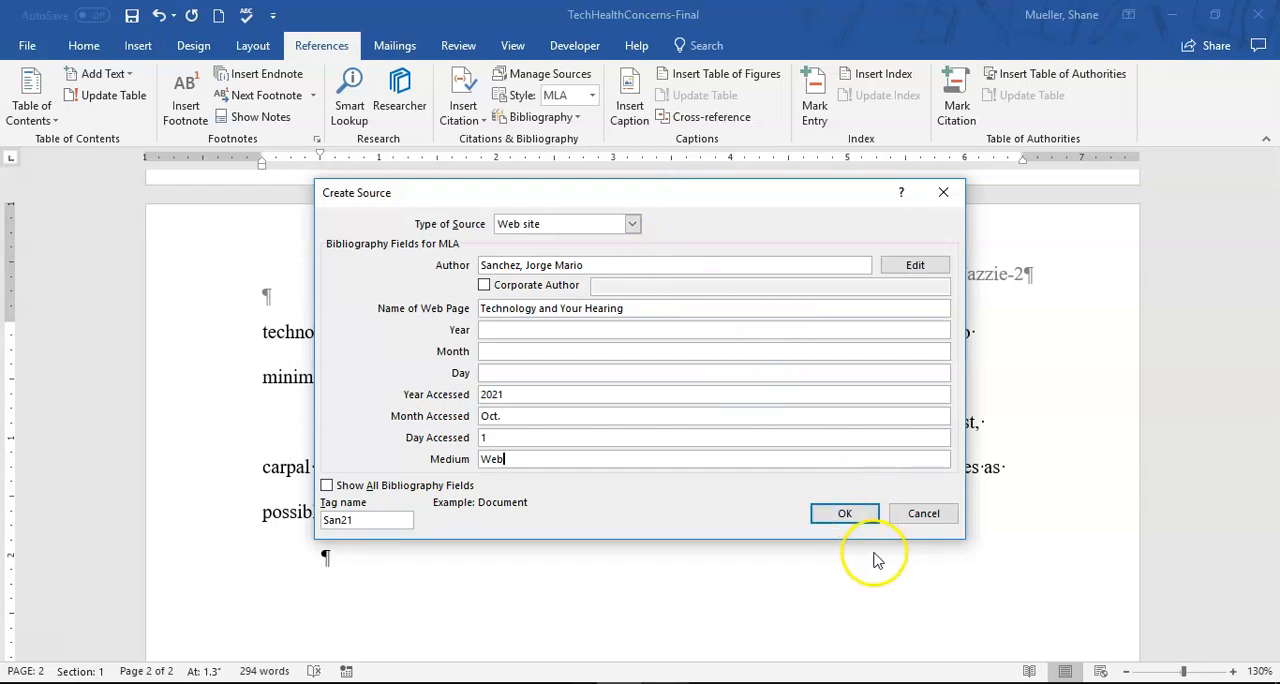
pyautogui.click(846, 515)
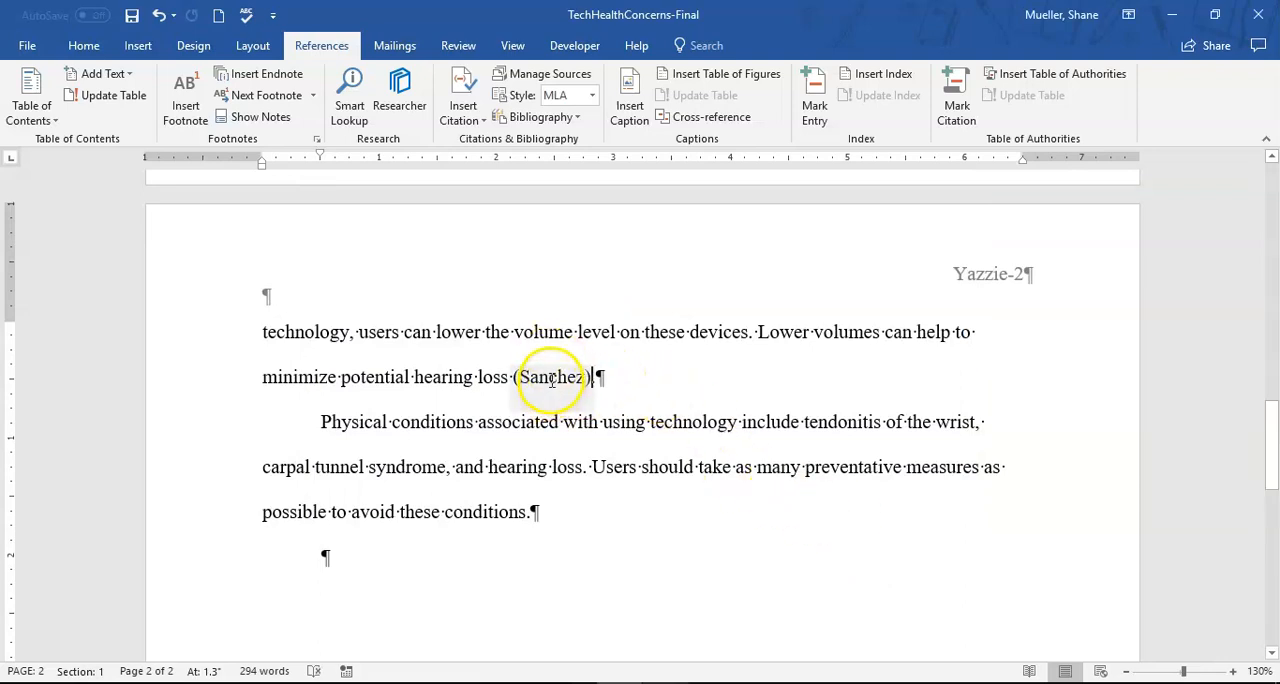
pyautogui.write('.')
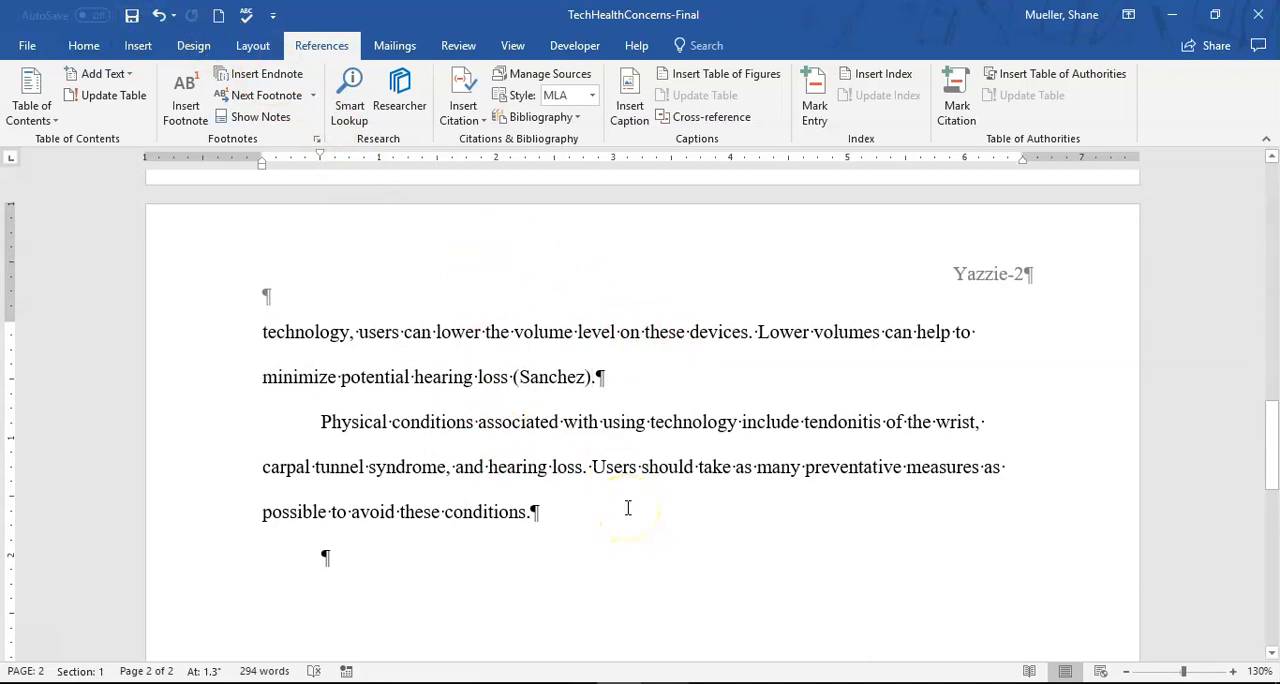
# - Move to the blank paragraph at the end of the document and save the document
pyautogui.hotkey('ctrl', 'End')
pyautogui.click(133, 17)
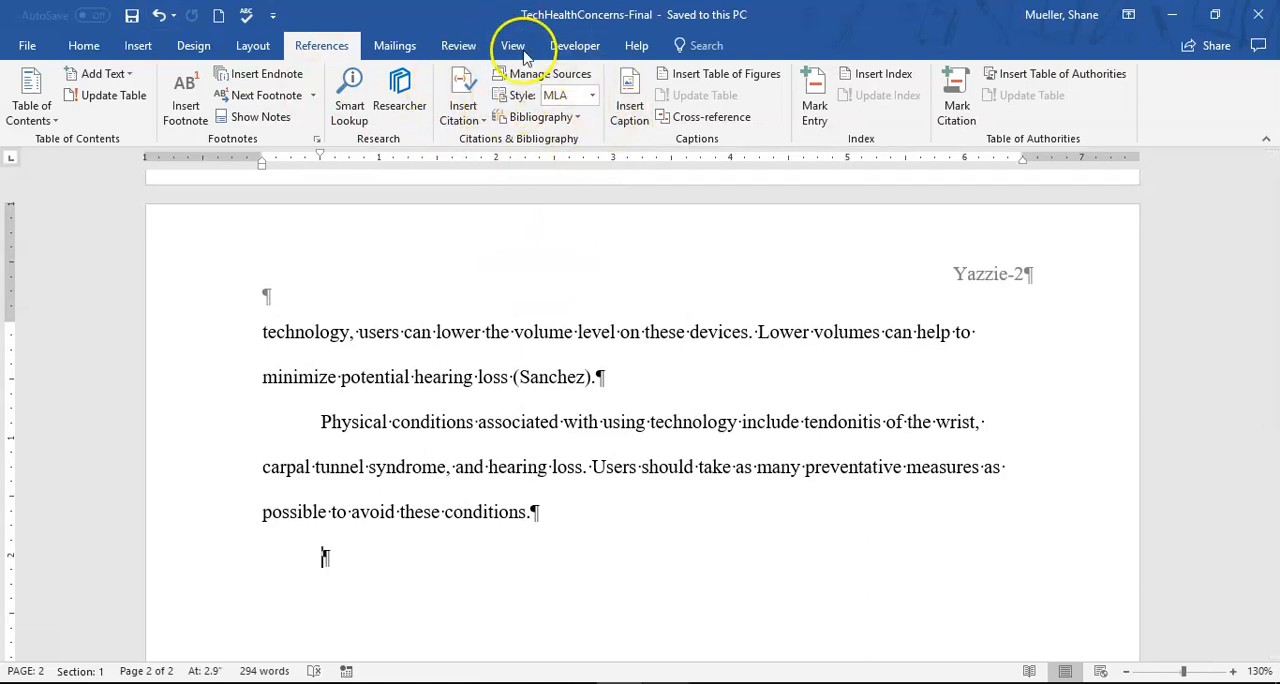
# - Insert a page break at the blank last paragraph to start a new page after the conclusion
pyautogui.click(578, 117)
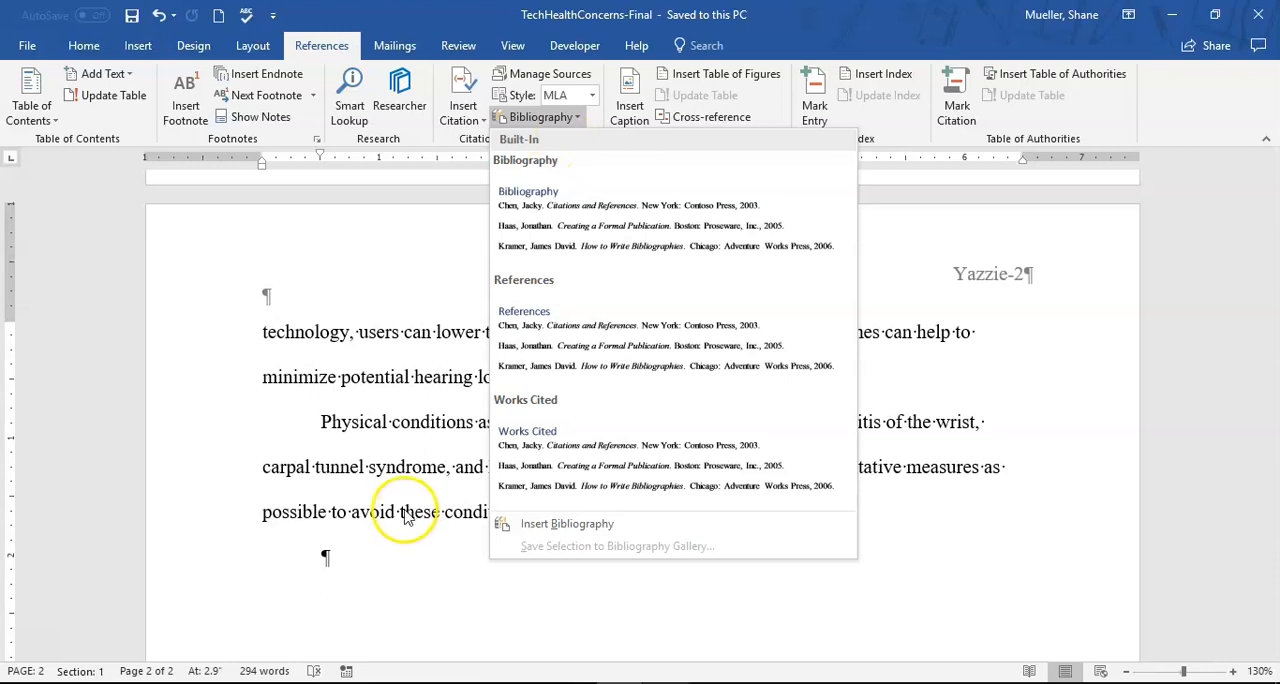
pyautogui.click(355, 555)
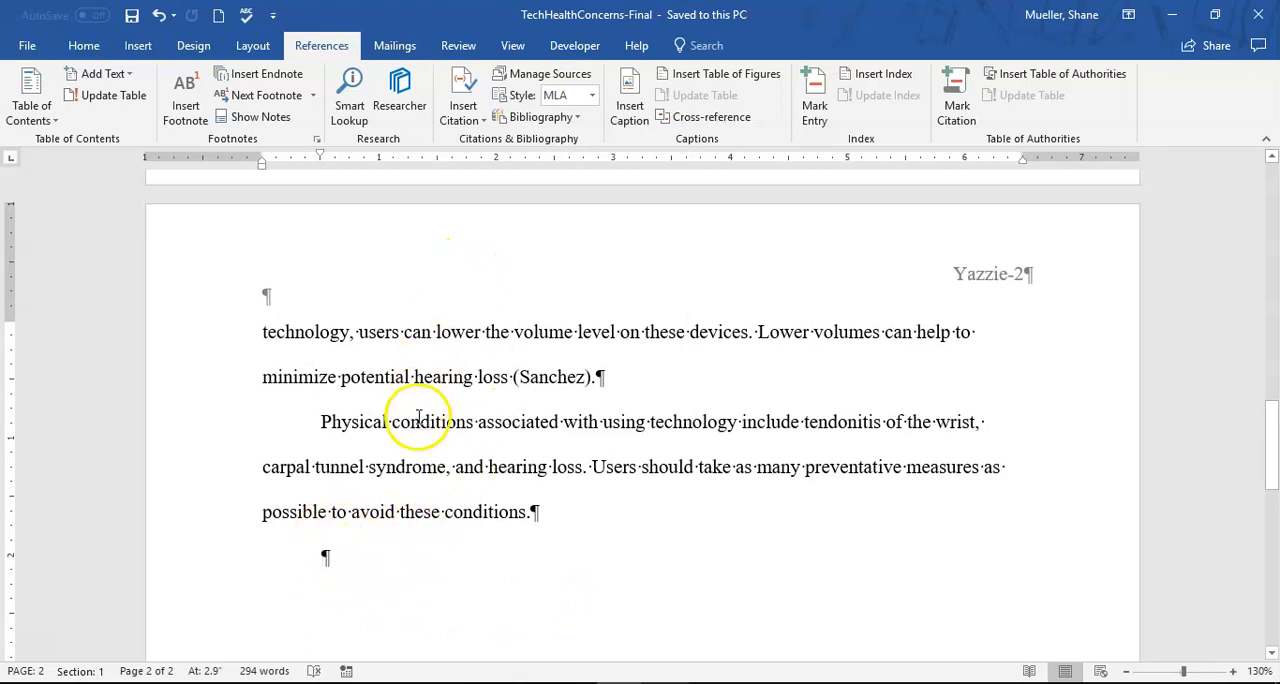
pyautogui.click(253, 47)
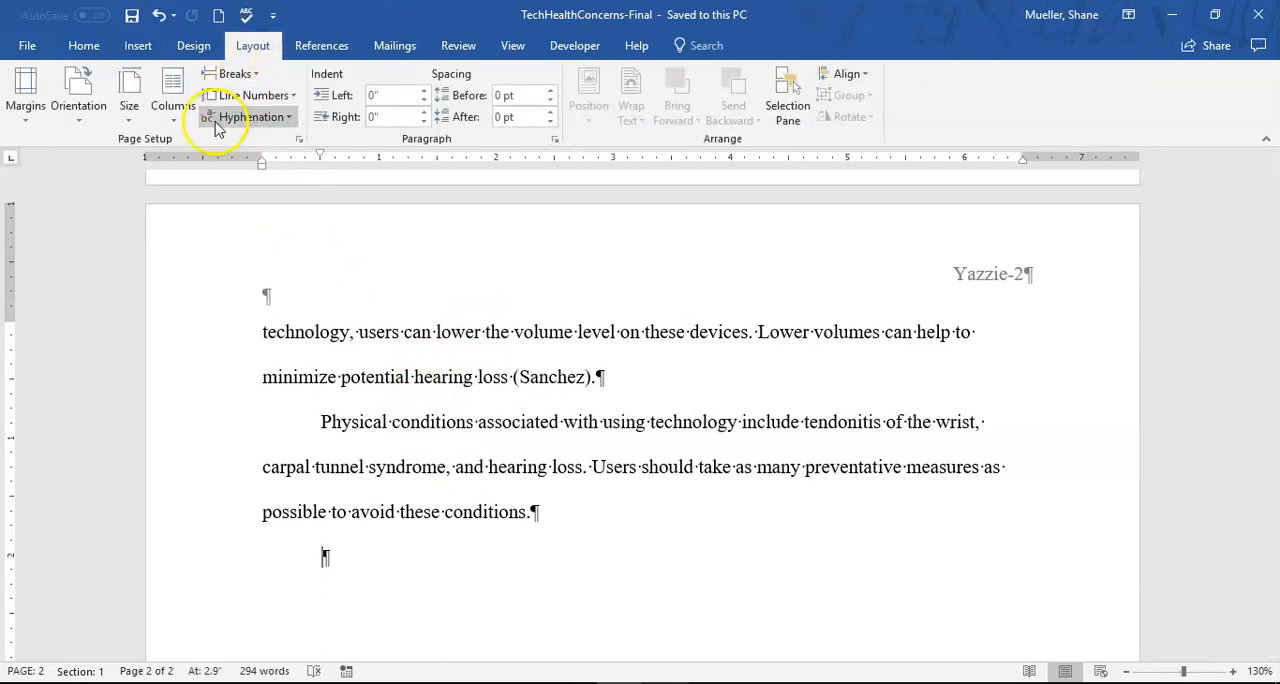
pyautogui.click(256, 76)
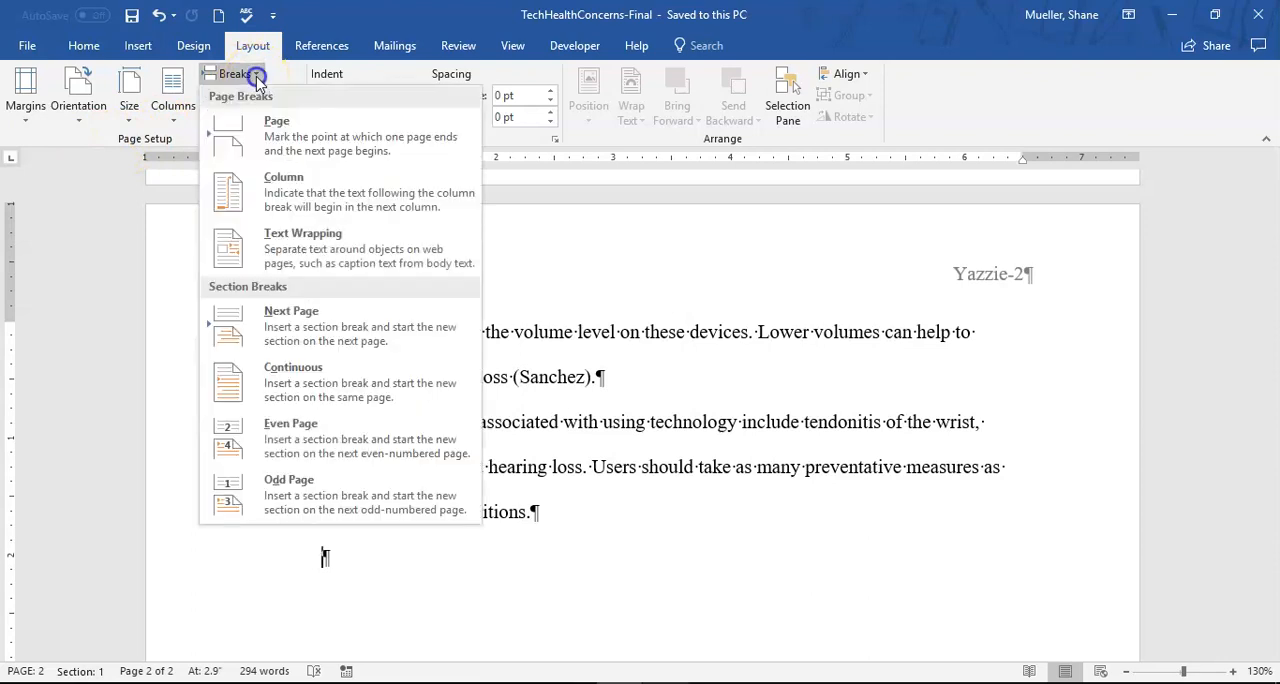
pyautogui.click(283, 132)
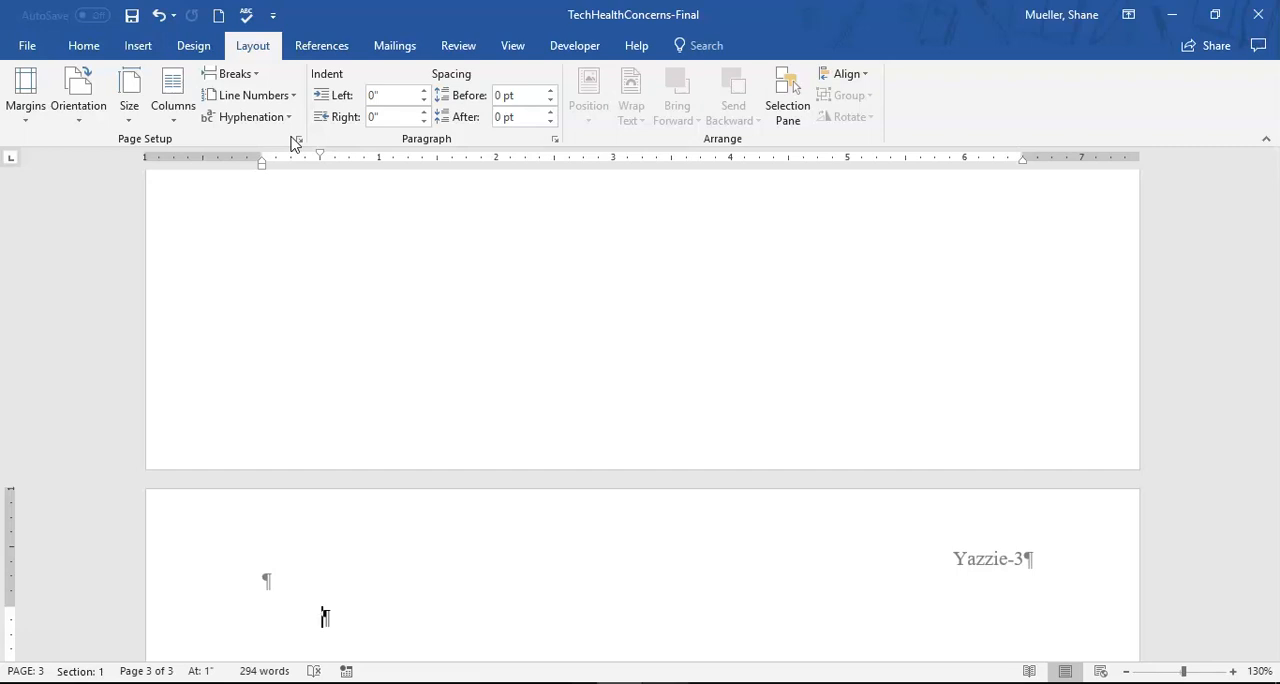
# - Add a centered "Works Cited" heading on the new last page and start a left-aligned paragraph below it
pyautogui.hotkey('ctrl', 'e')
pyautogui.write('Wor')
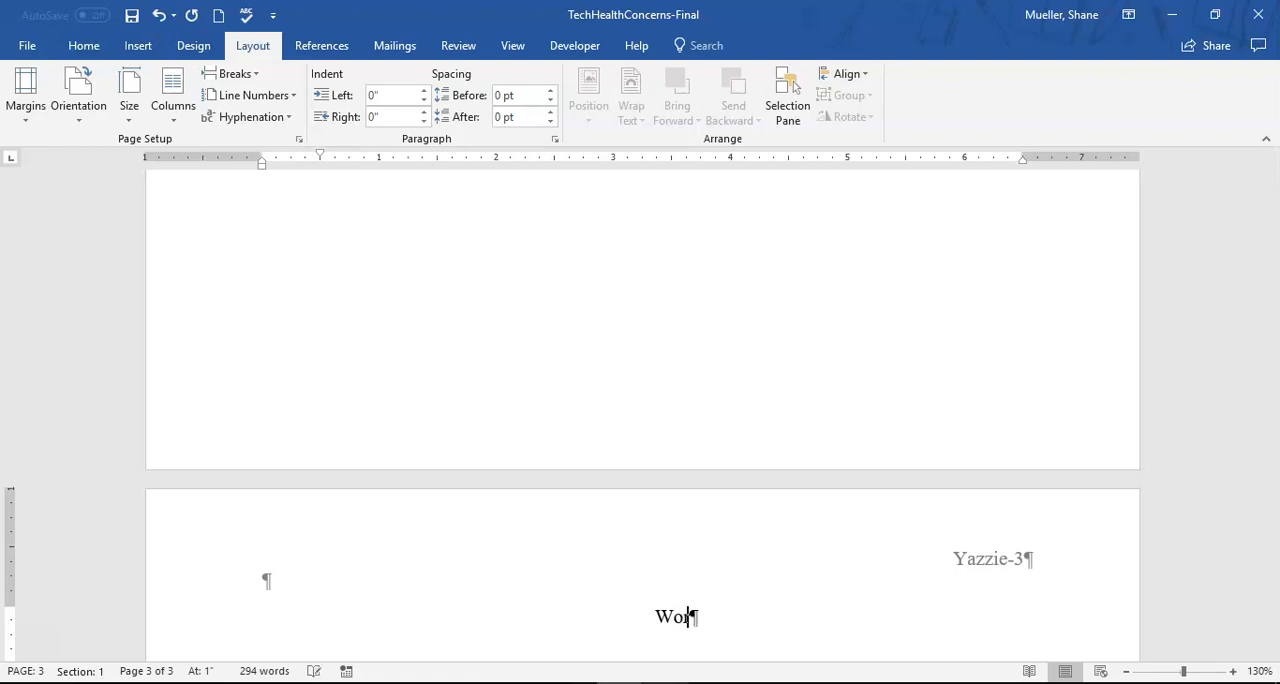
pyautogui.write('ks Cited')
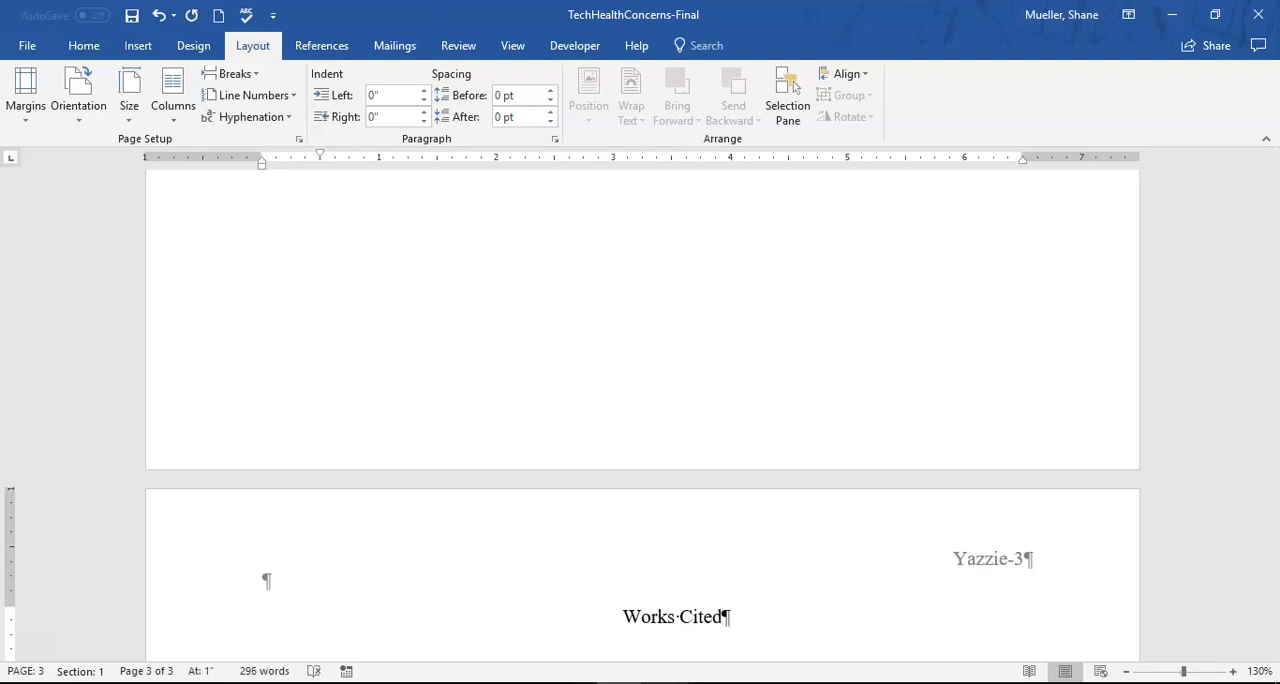
pyautogui.press('Return')
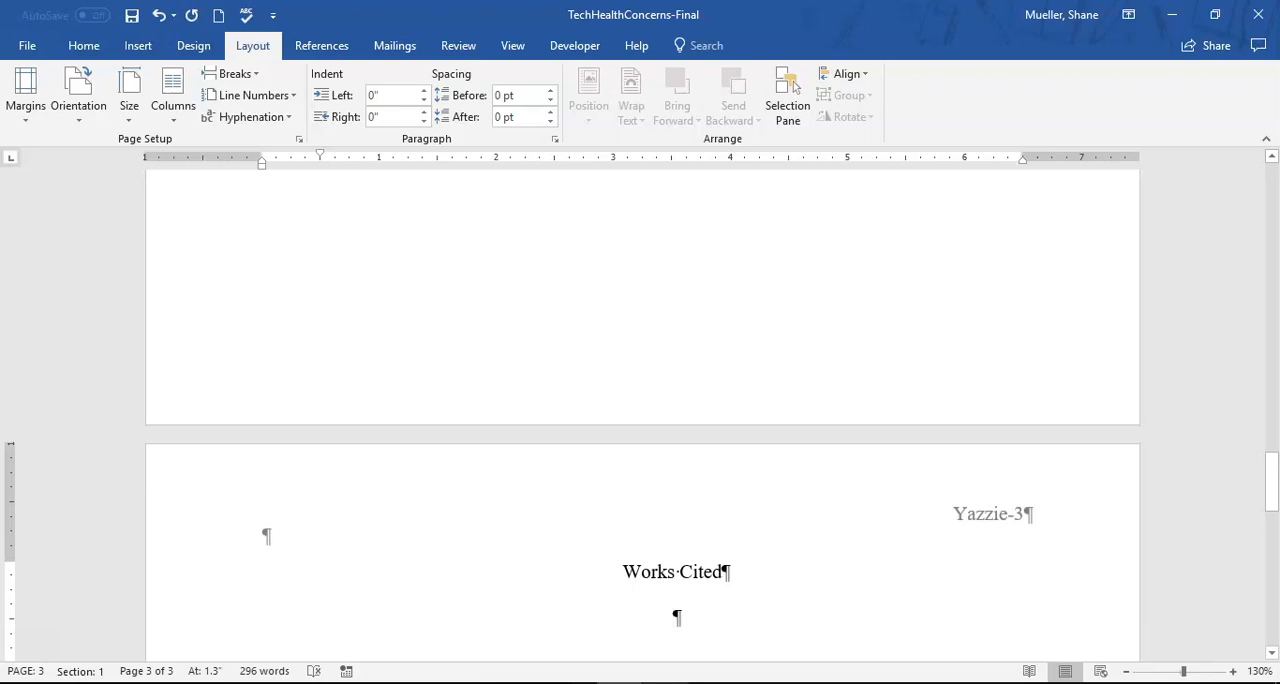
pyautogui.hotkey('ctrl', 'l')
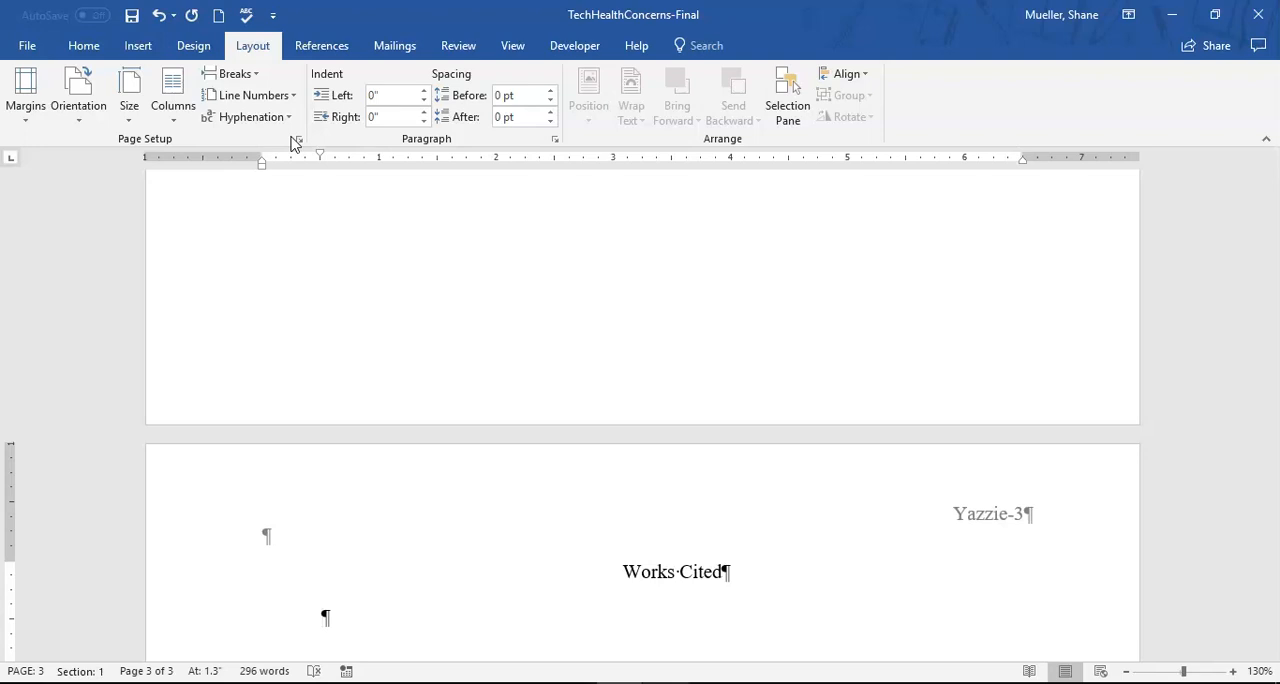
# - Try the built-in Bibliography layout with its own heading below the Works Cited title, and undo it
pyautogui.scroll(-2, 280, 110)
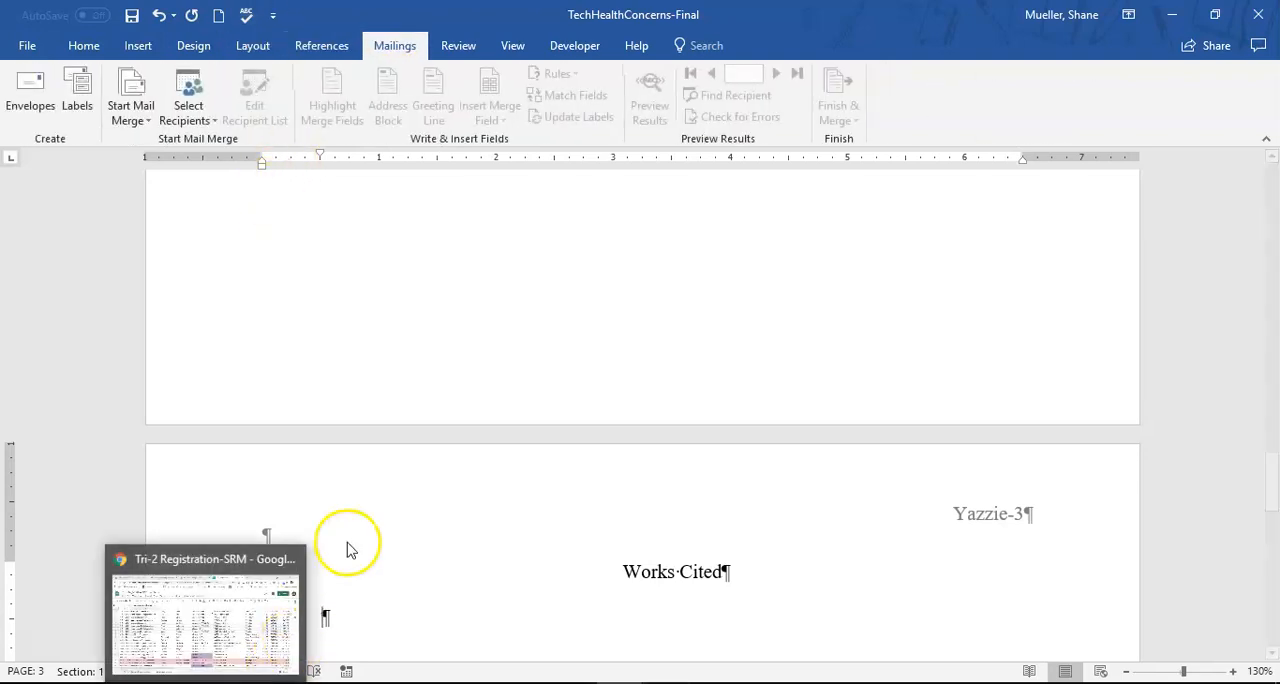
pyautogui.scroll(-6, 434, 463)
pyautogui.scroll(1, 459, 456)
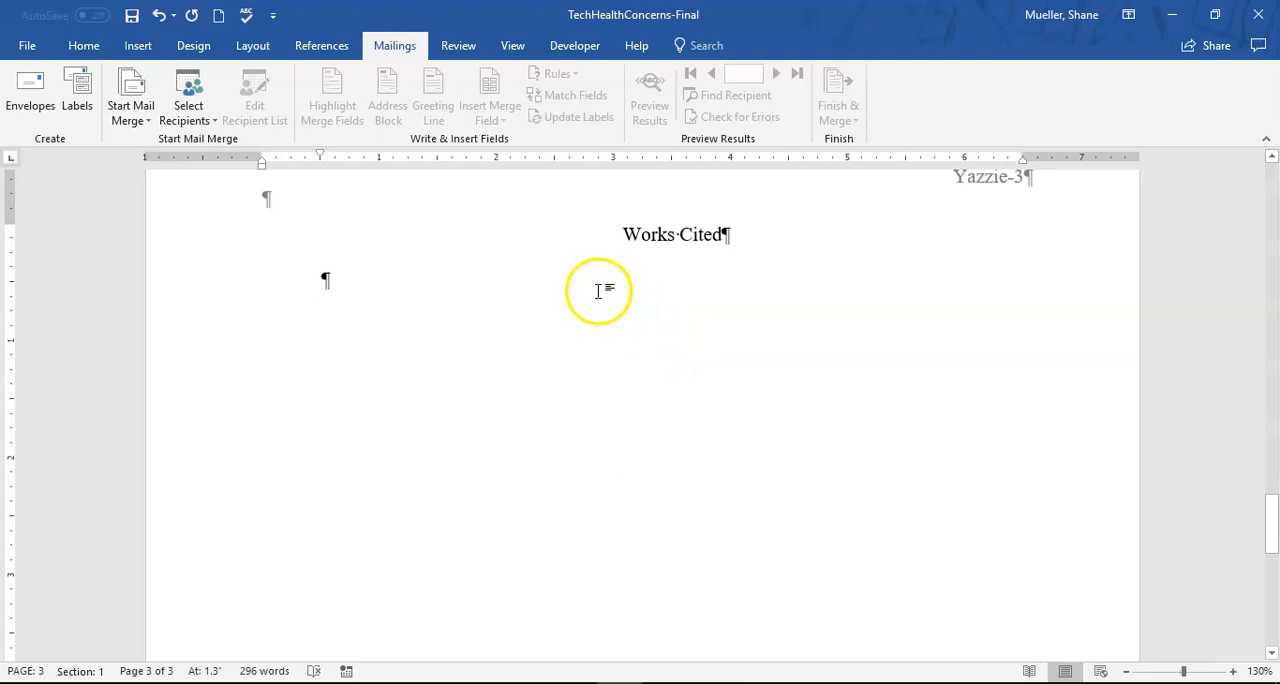
pyautogui.click(328, 45)
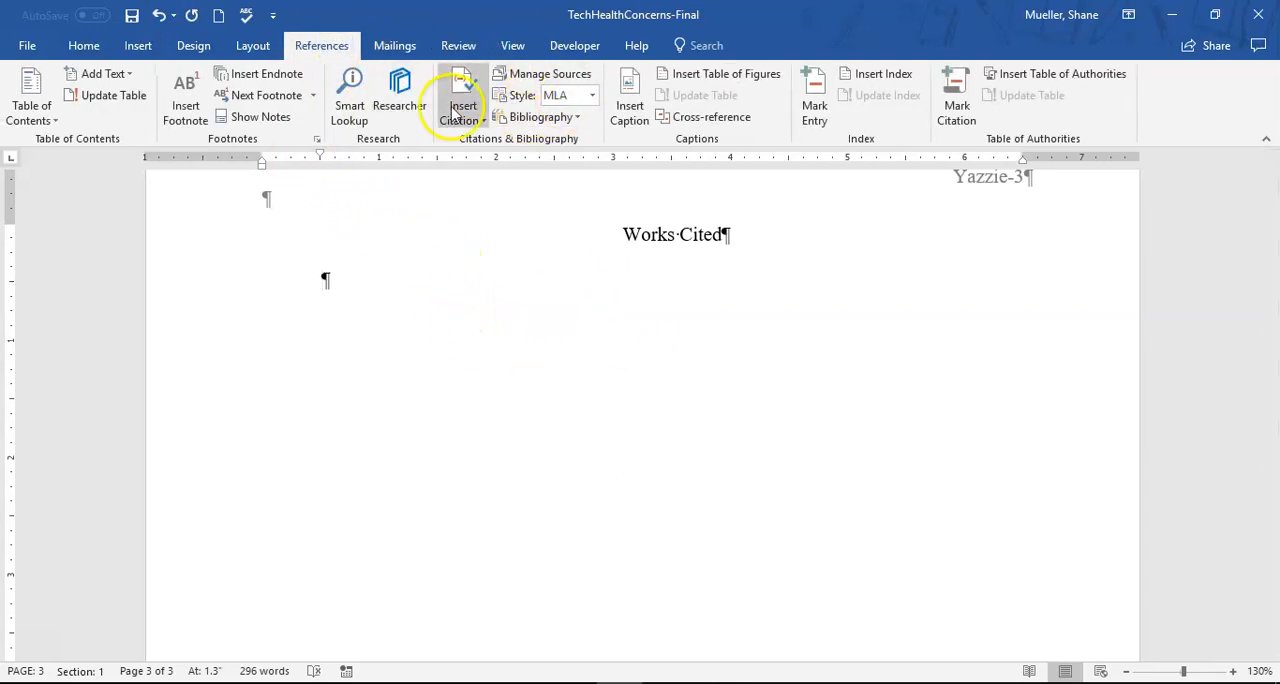
pyautogui.click(582, 118)
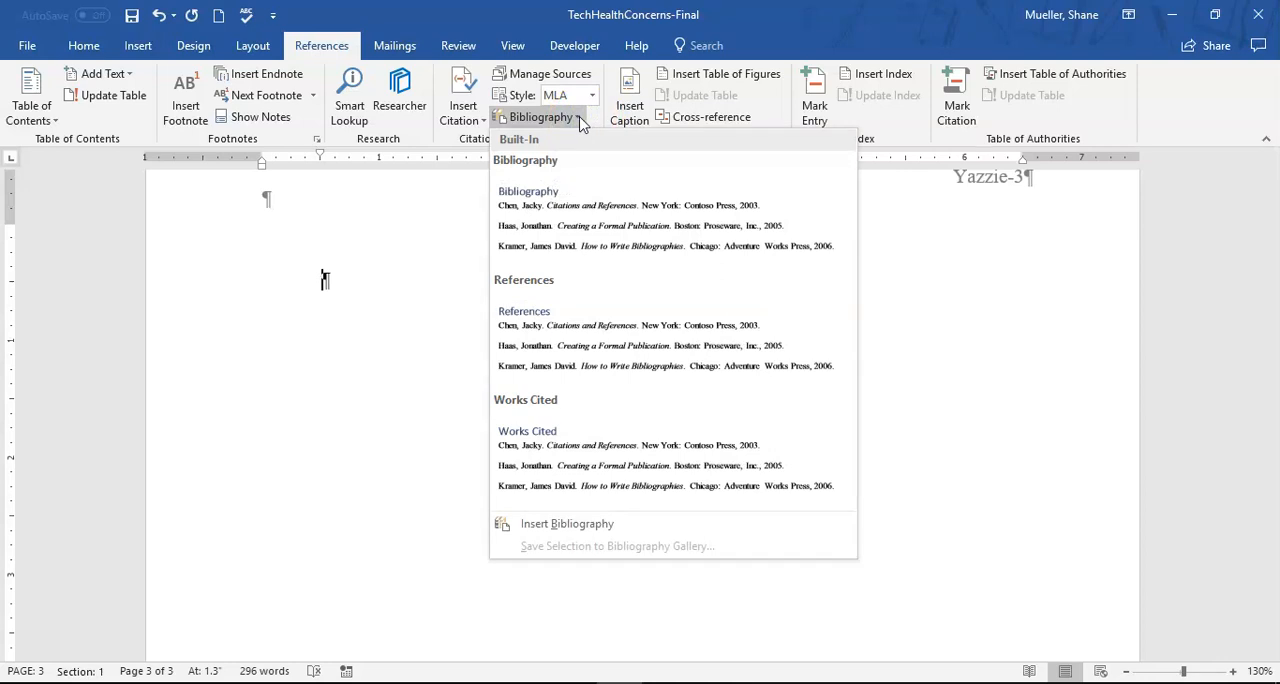
pyautogui.click(535, 209)
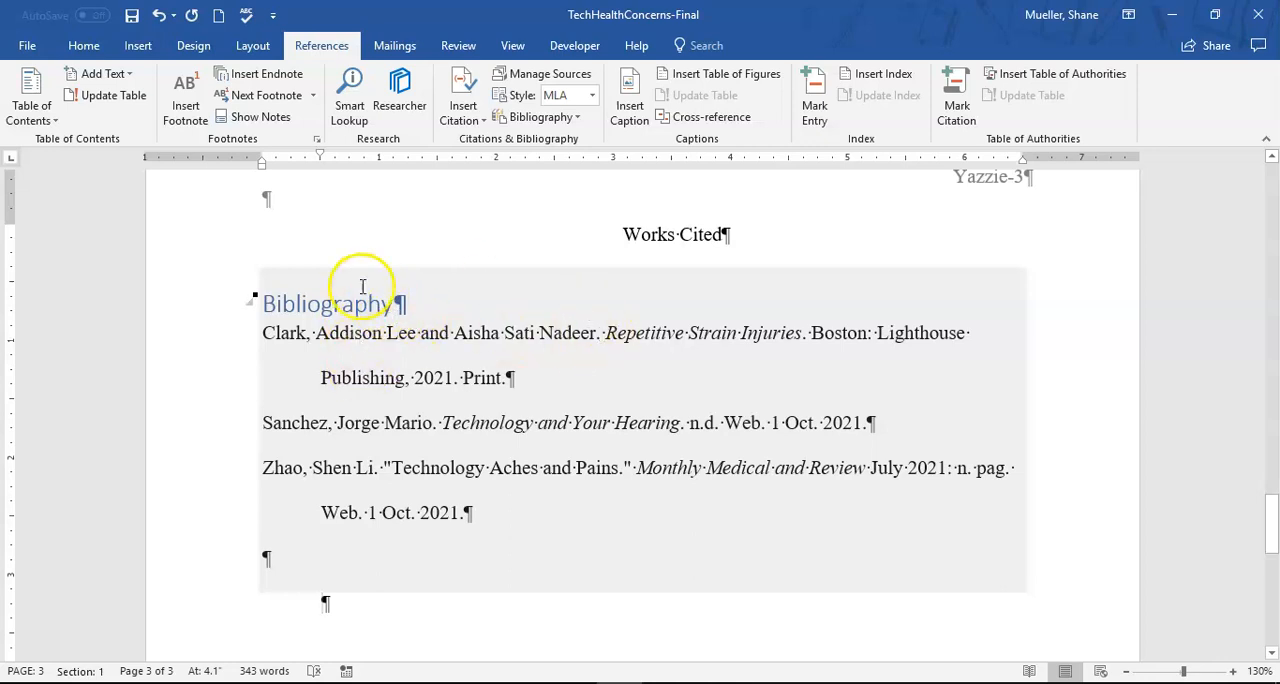
pyautogui.click(158, 15)
# - Insert the bibliographical list without a built-in heading below the Works Cited title and return to the end of the document
pyautogui.click(577, 118)
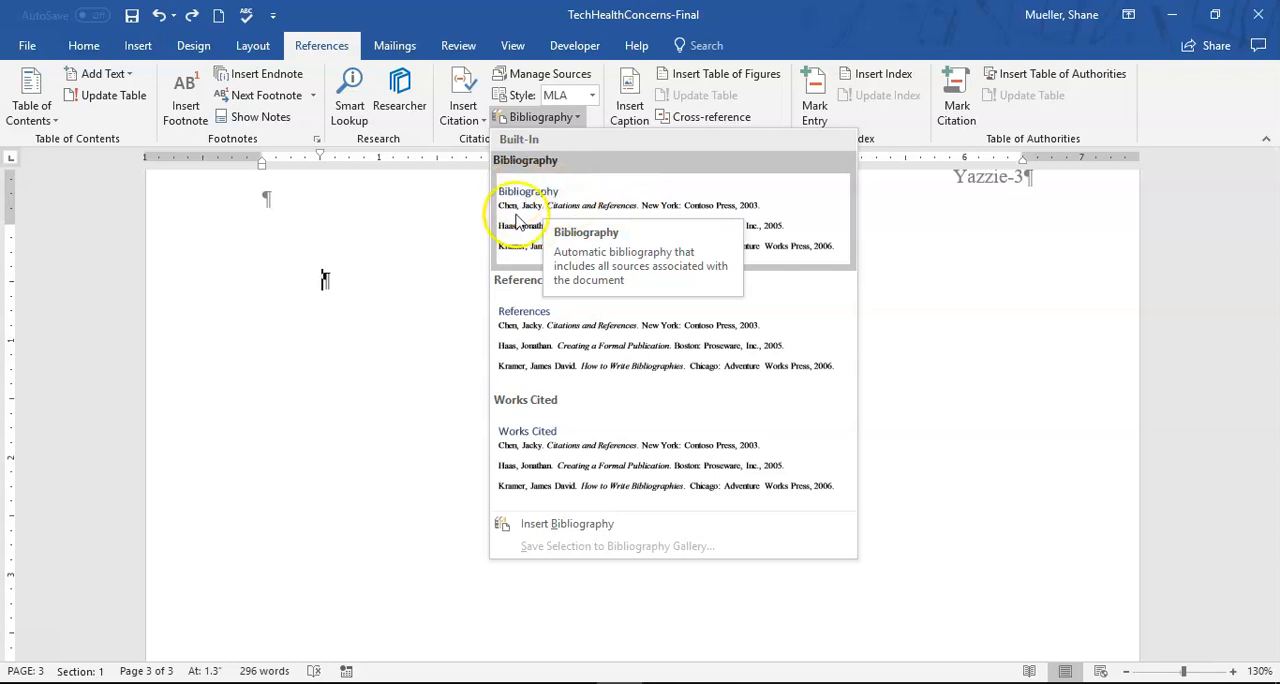
pyautogui.click(588, 527)
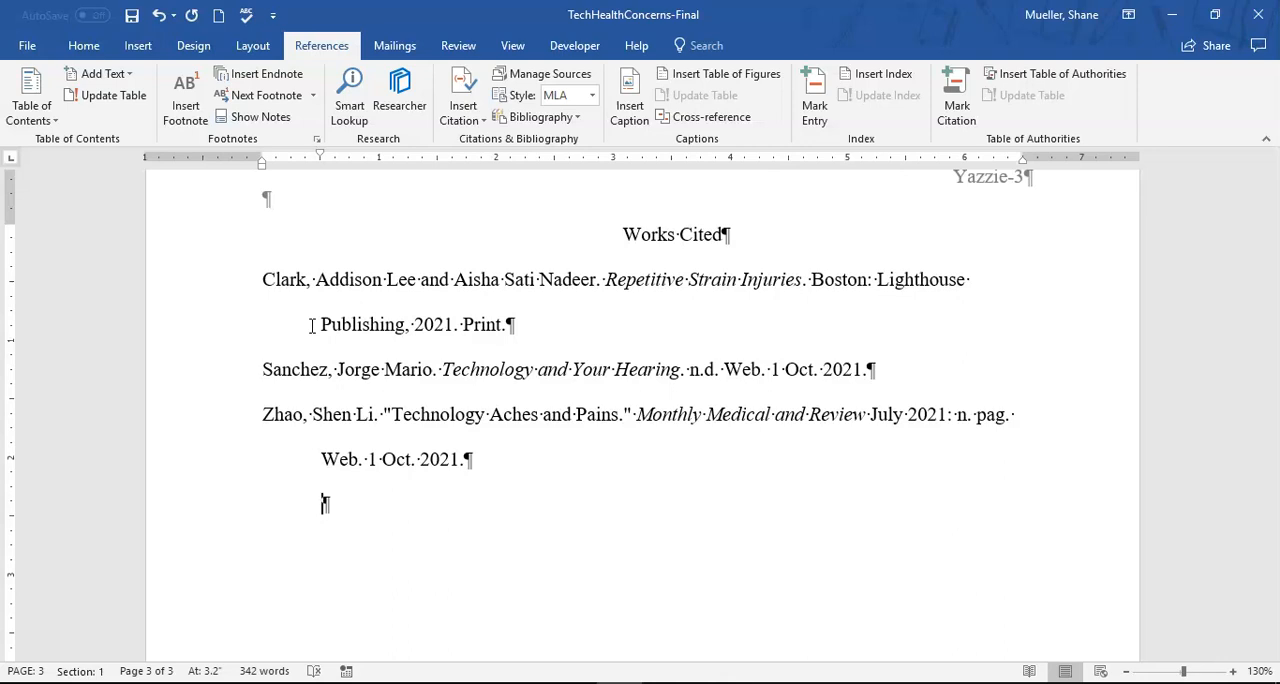
pyautogui.scroll(8, 428, 366)
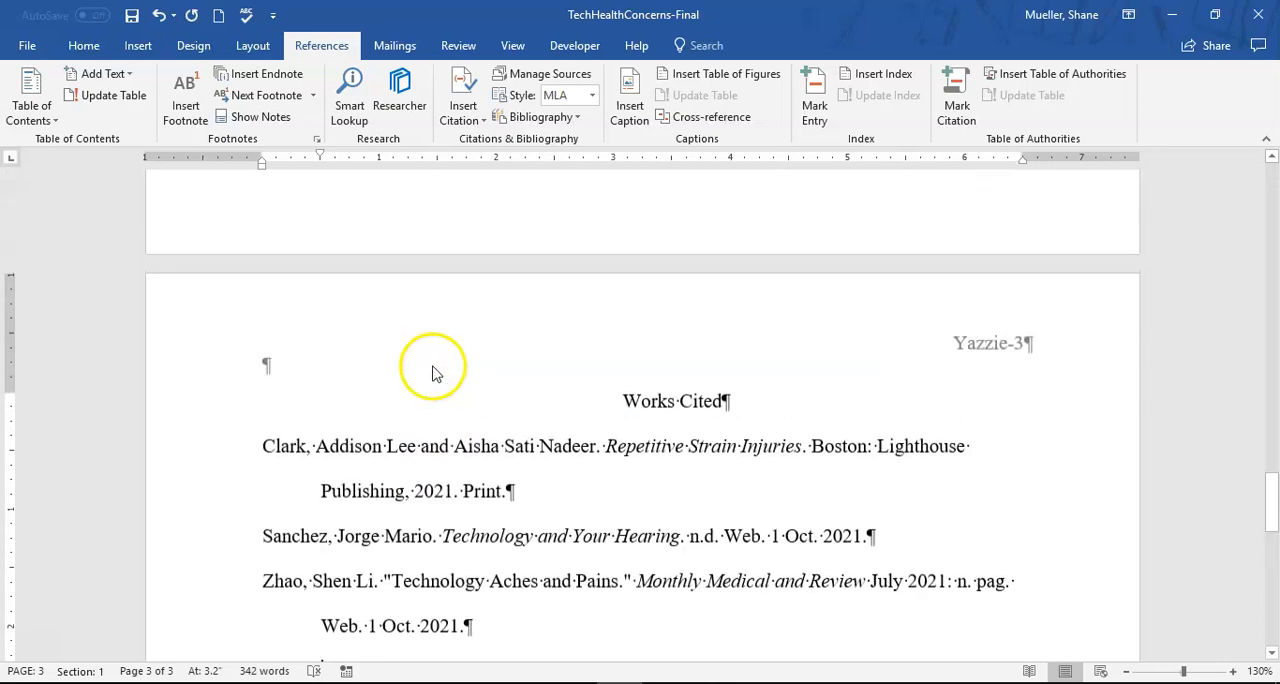
pyautogui.scroll(10, 432, 366)
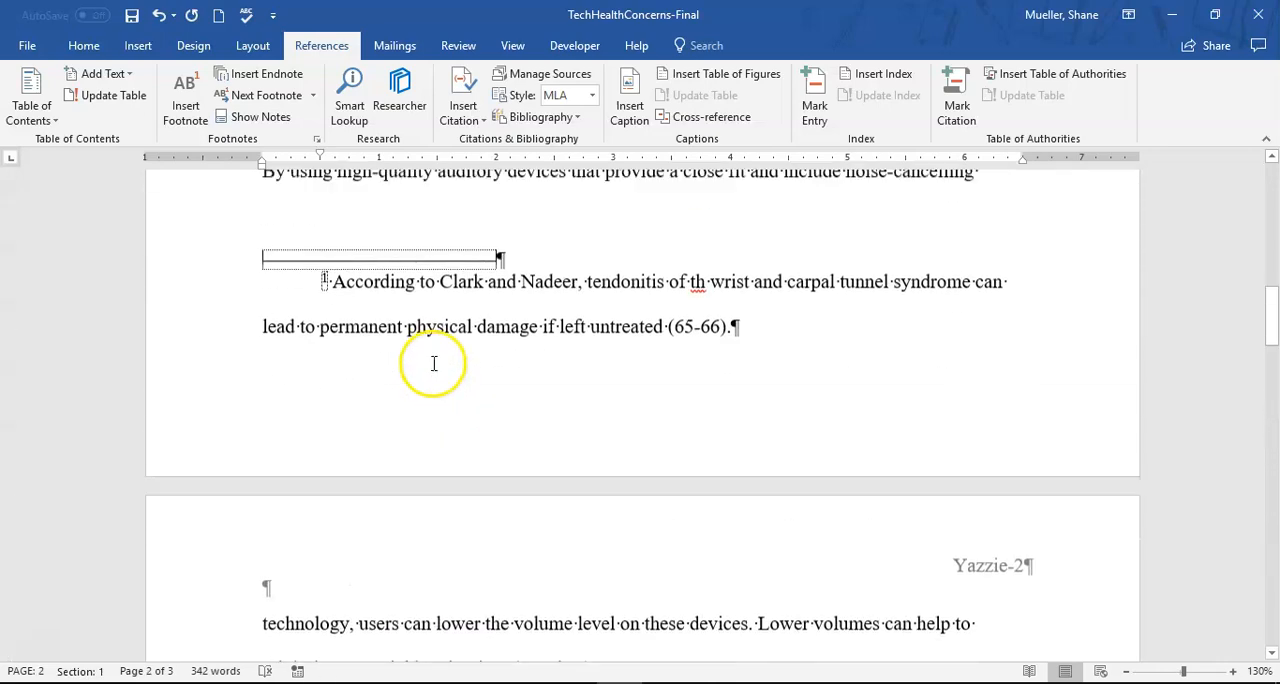
pyautogui.scroll(4, 430, 380)
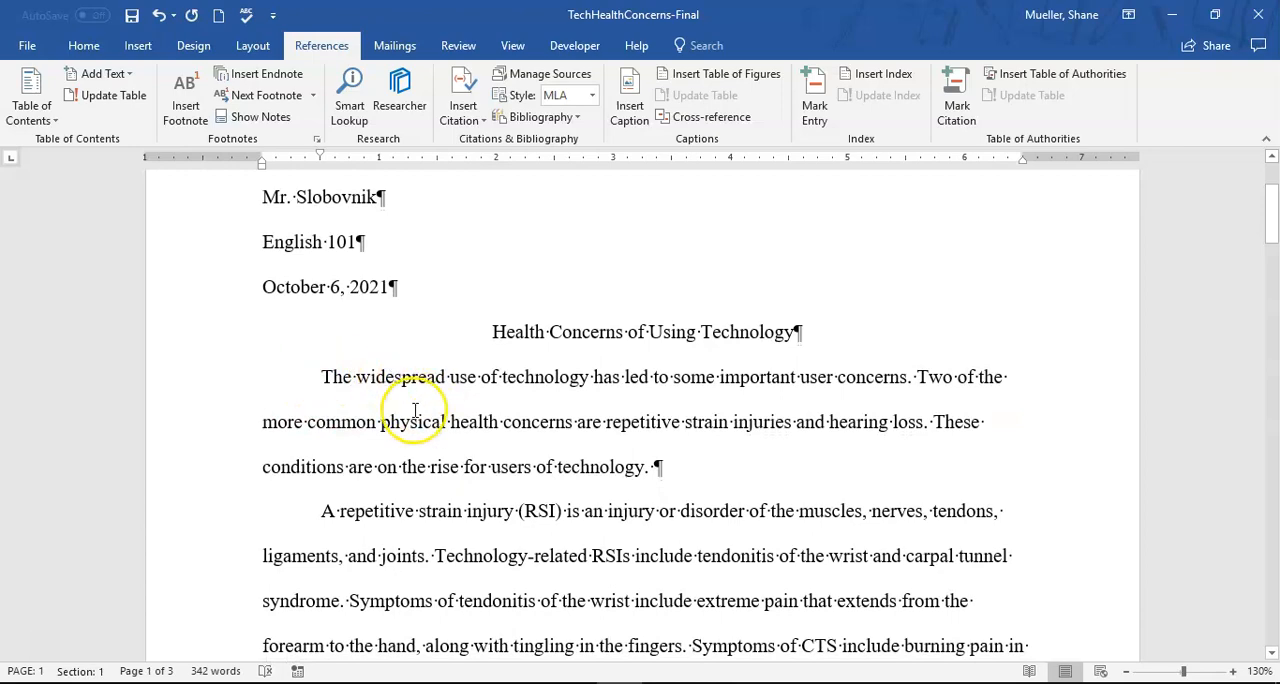
pyautogui.scroll(-3, 413, 408)
pyautogui.scroll(-15, 415, 410)
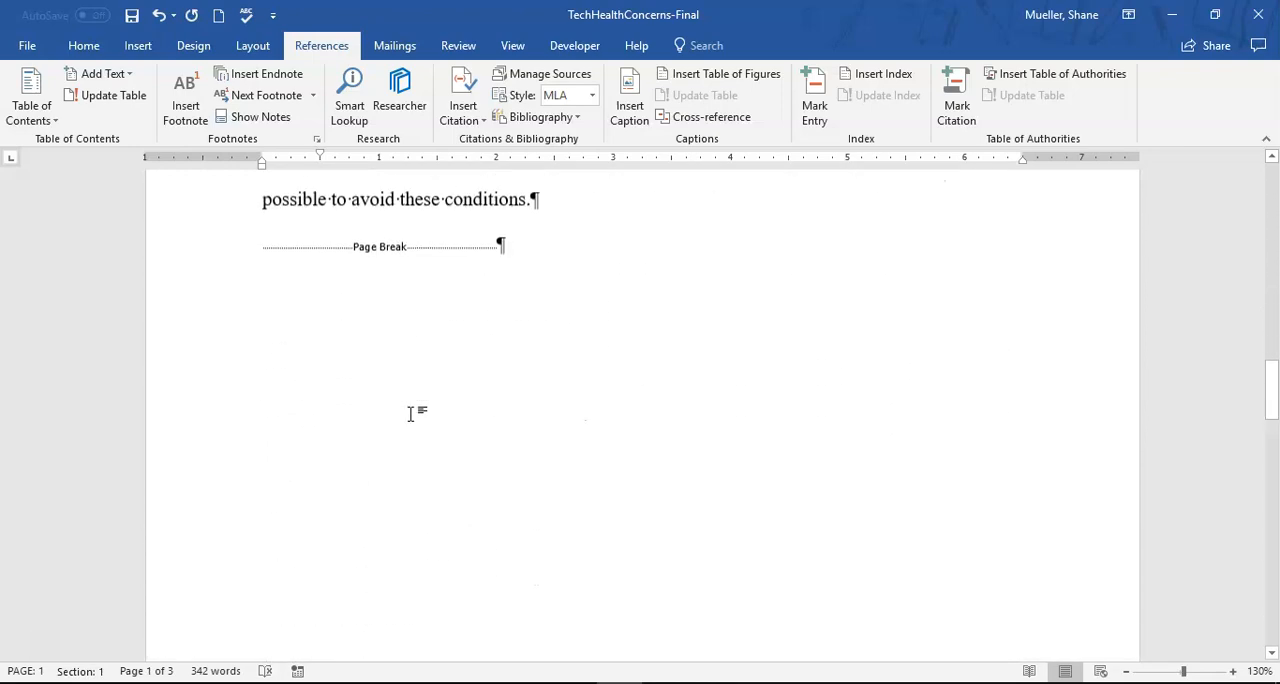
pyautogui.scroll(-2, 432, 424)
pyautogui.hotkey('ctrl', 'End')
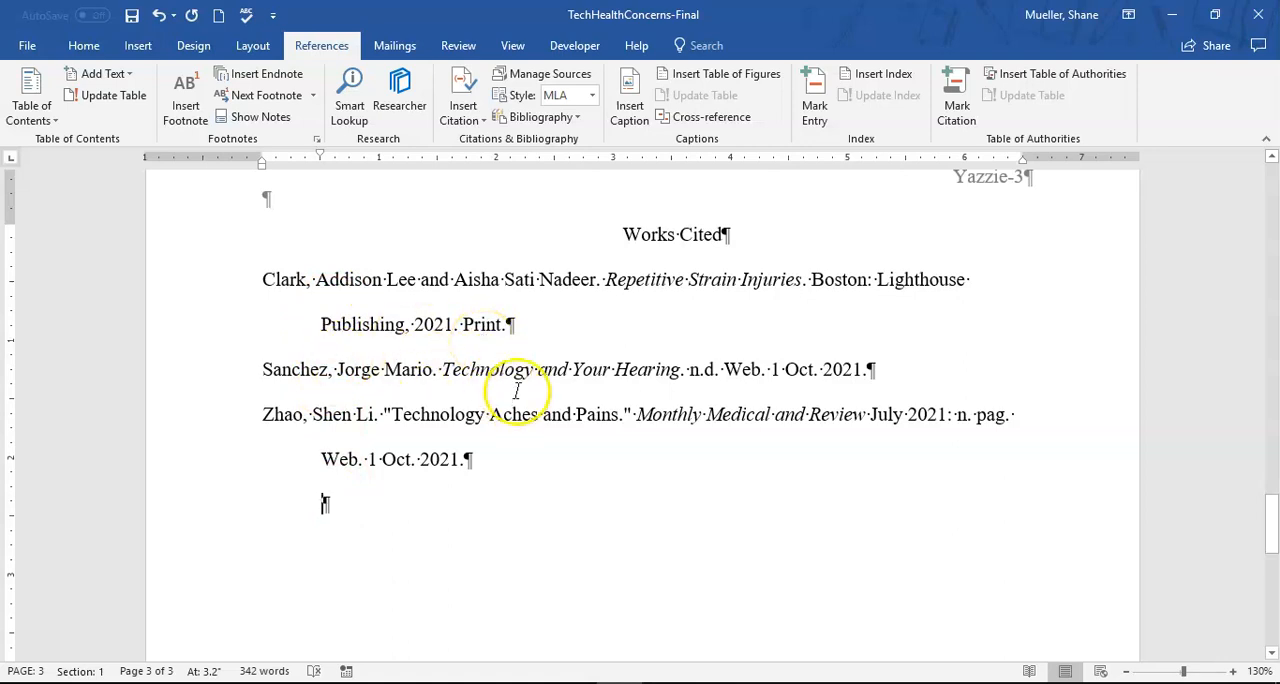
# - Check the entries in the Works Cited list and save the document
pyautogui.click(330, 280)
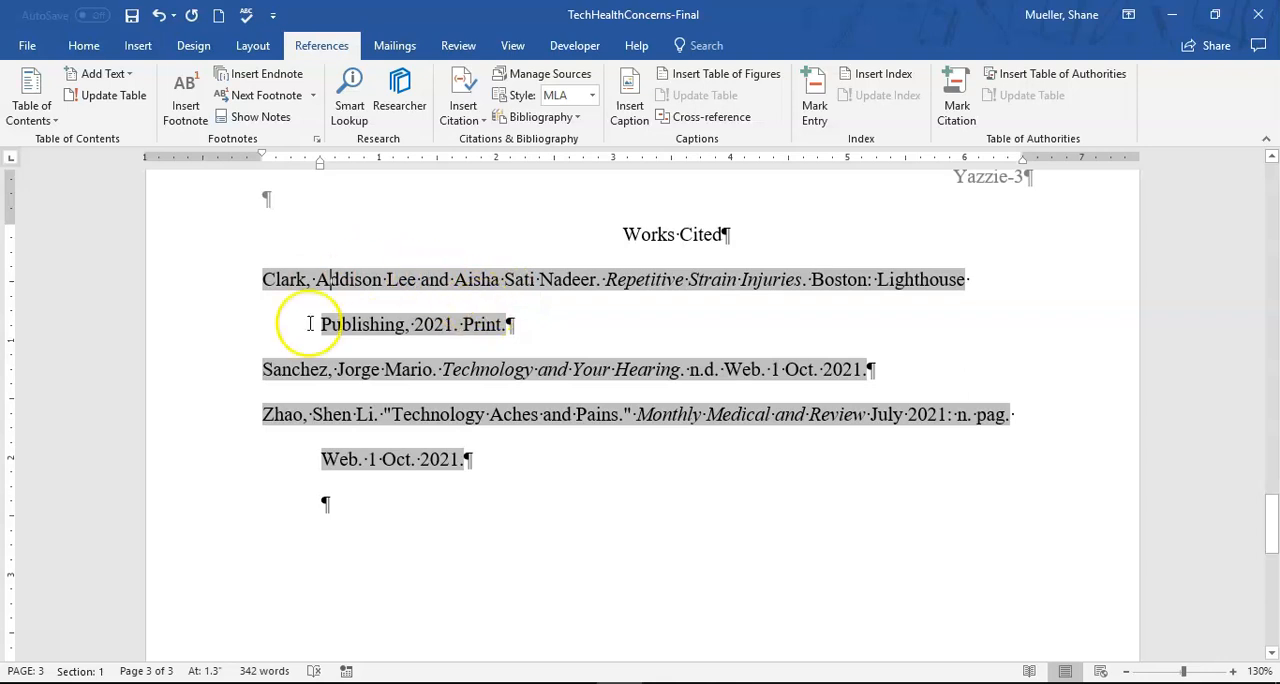
pyautogui.click(556, 472)
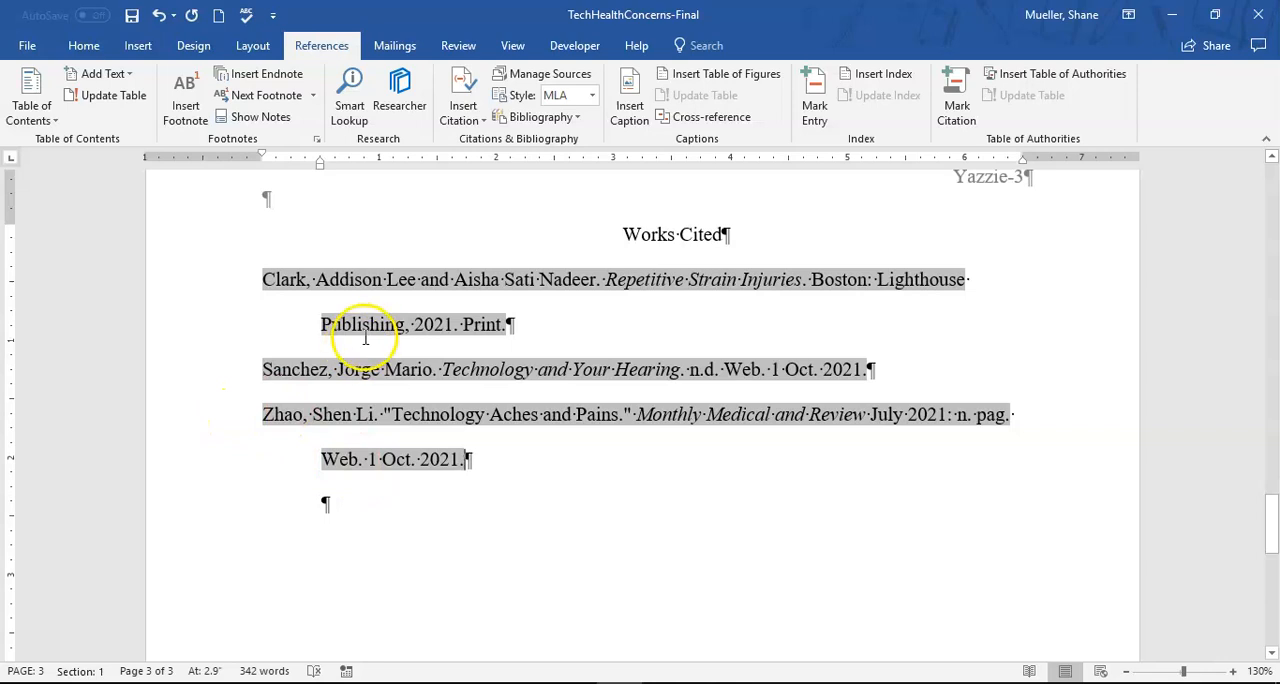
pyautogui.click(591, 441)
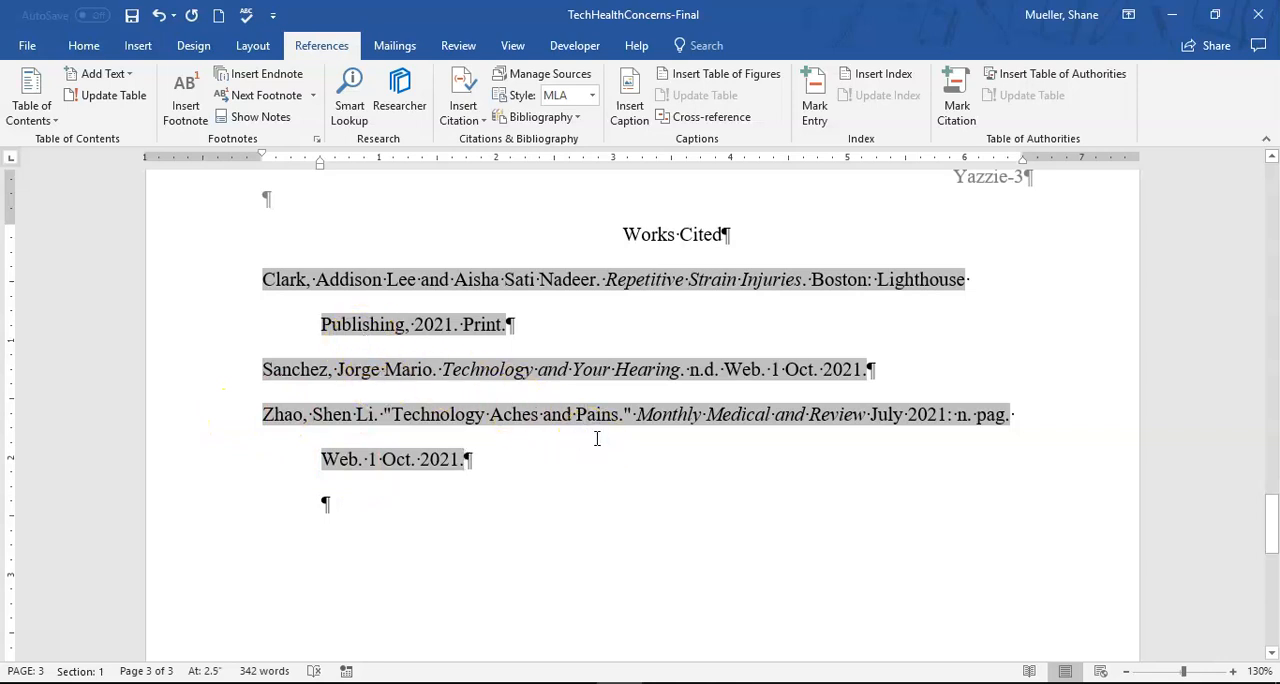
pyautogui.click(131, 15)
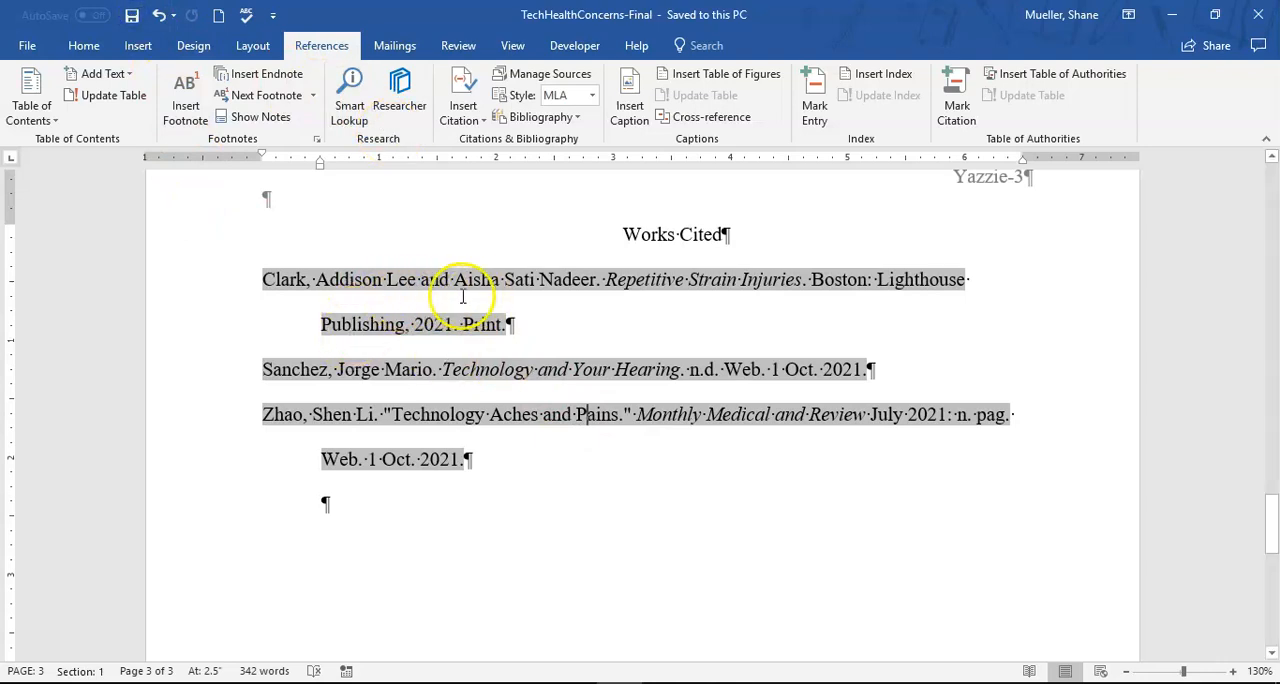
# - Change the periodical title of the source "Technology Aches and Pains" to "Monthly Medical Review" in both the master list and the current document
pyautogui.scroll(3, 400, 280)
pyautogui.scroll(-1, 477, 437)
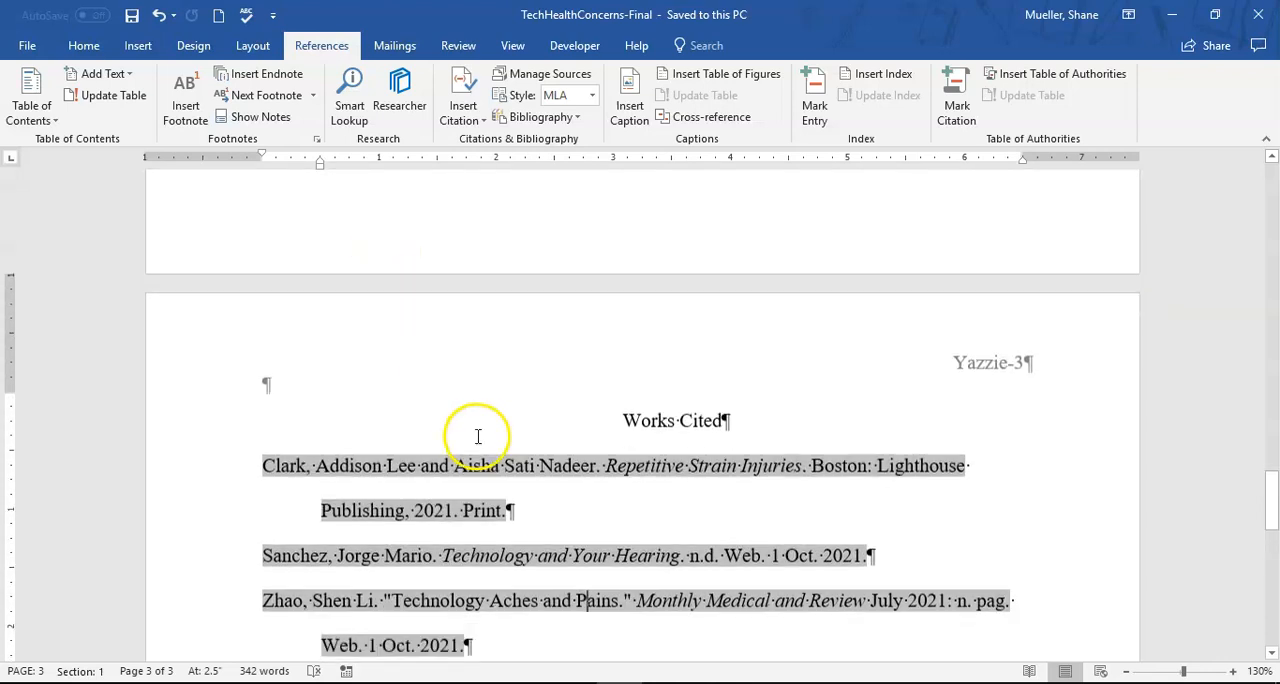
pyautogui.scroll(5, 477, 436)
pyautogui.click(477, 436)
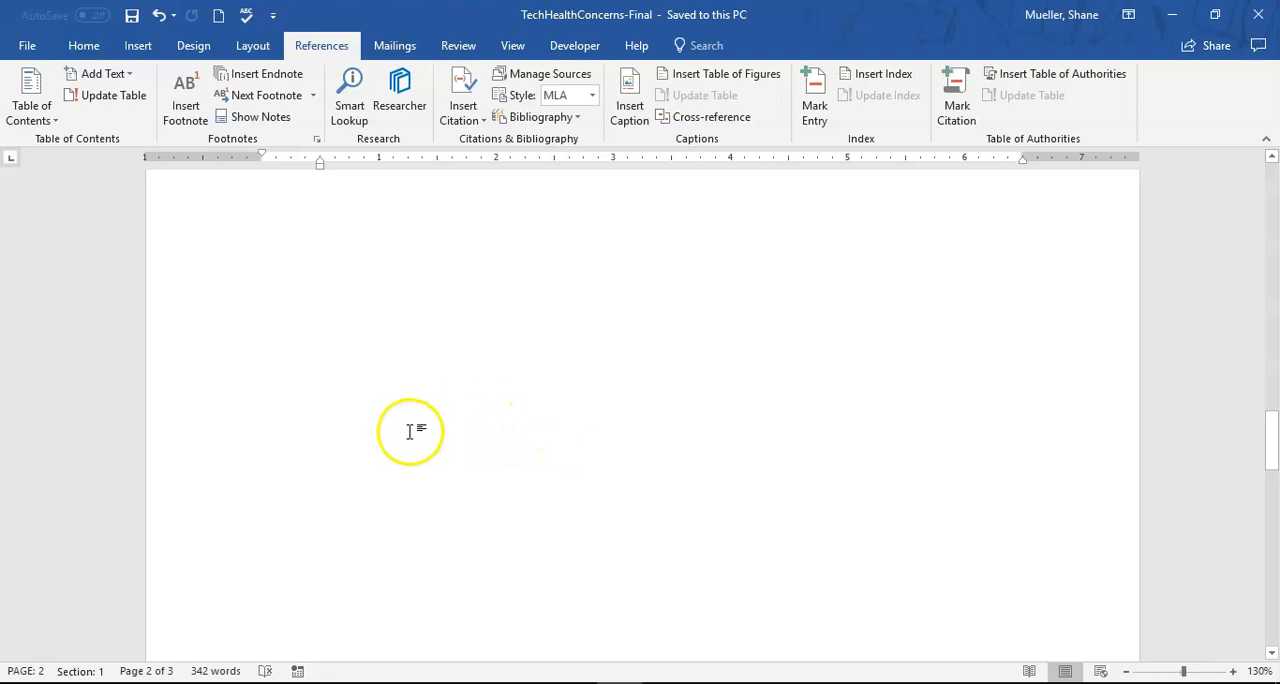
pyautogui.click(550, 80)
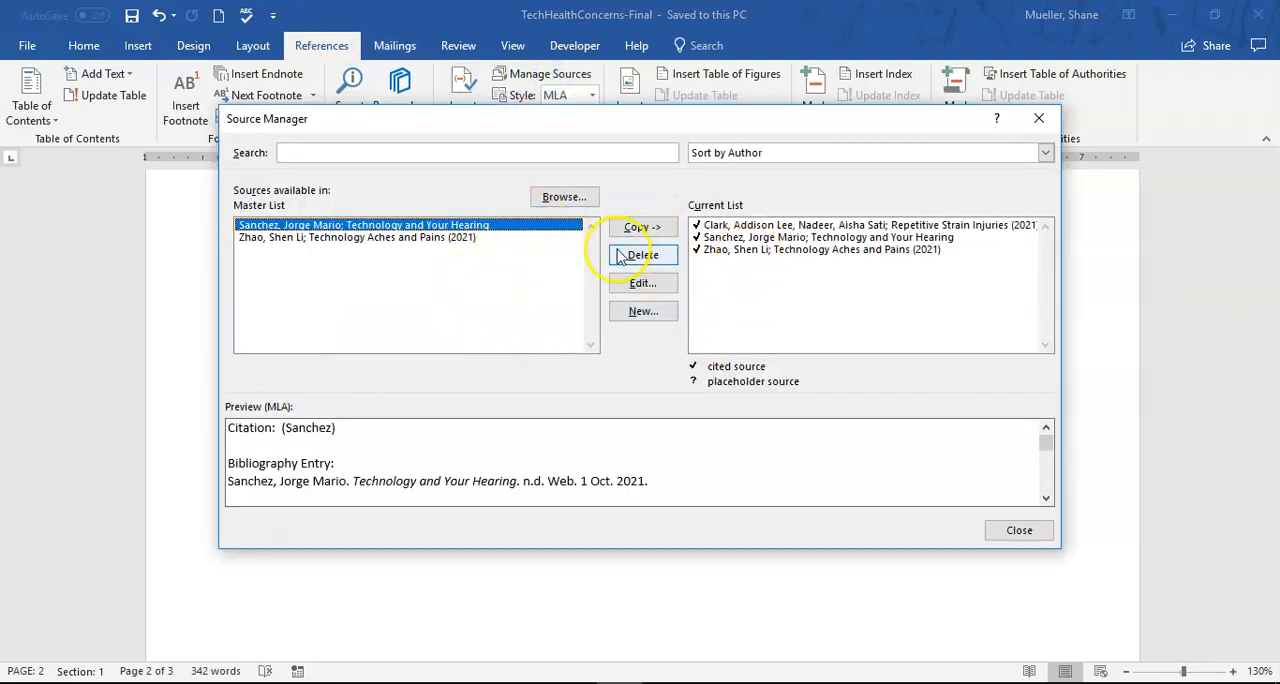
pyautogui.click(758, 250)
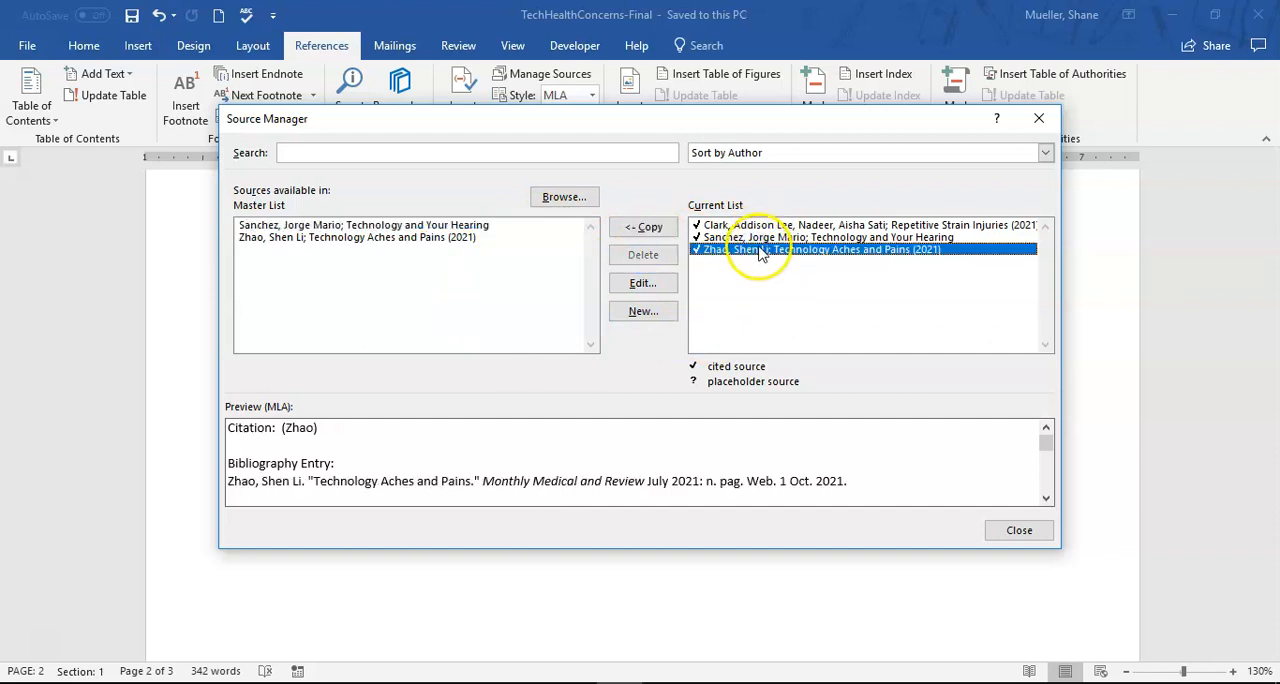
pyautogui.click(641, 283)
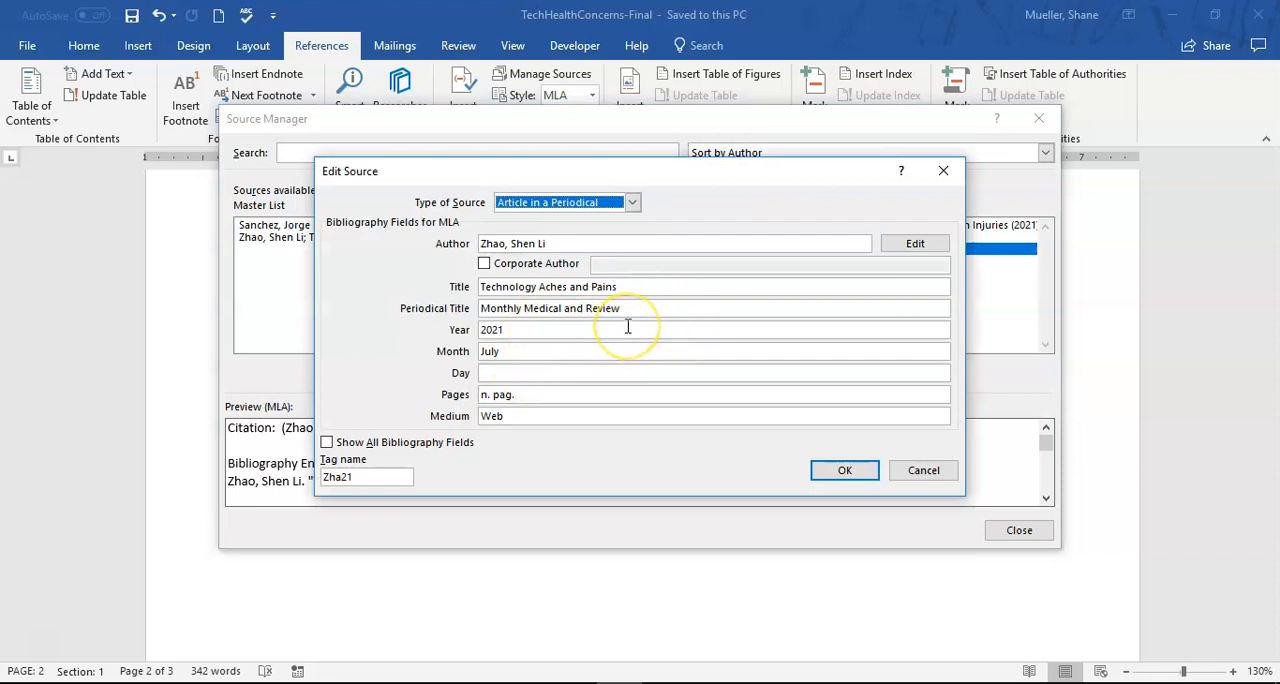
pyautogui.click(575, 308)
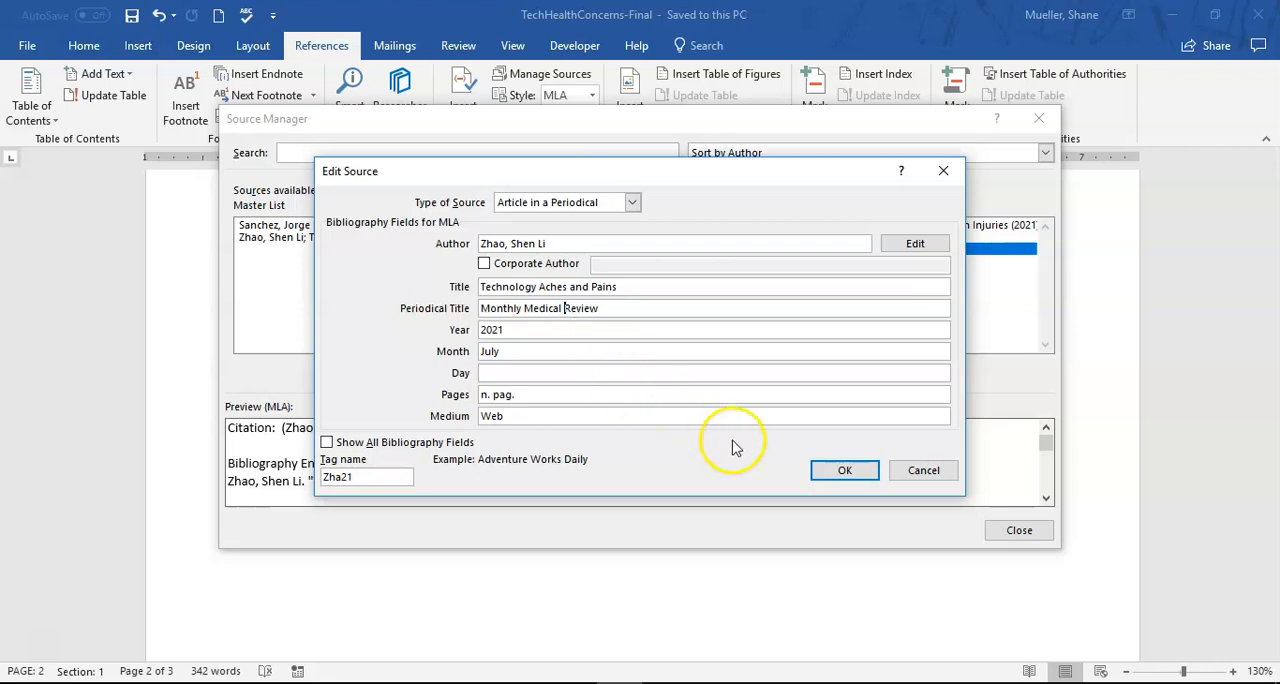
pyautogui.click(845, 472)
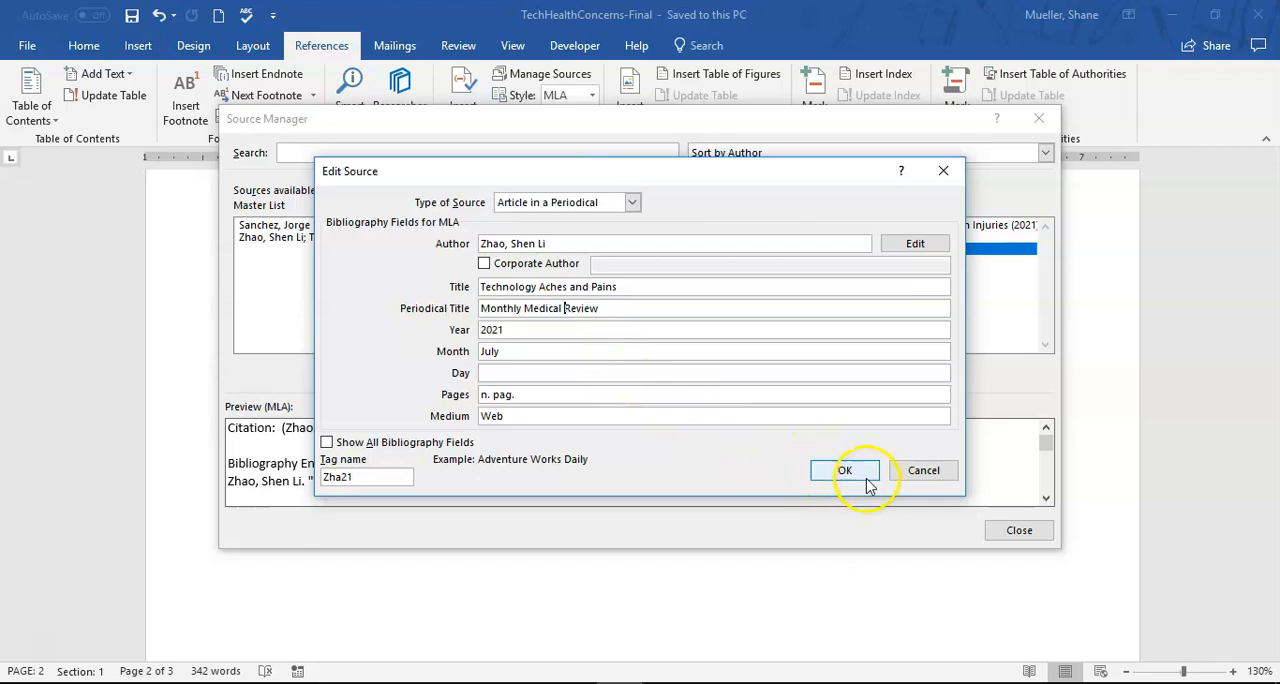
pyautogui.click(845, 472)
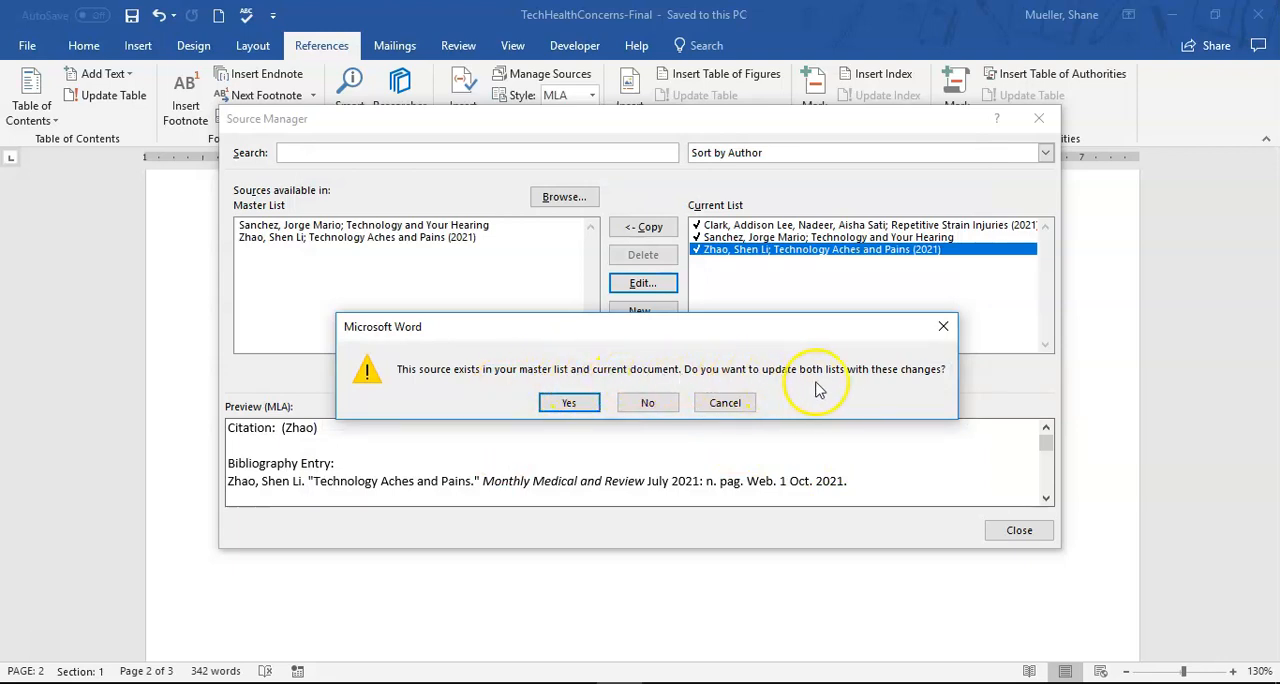
pyautogui.click(572, 403)
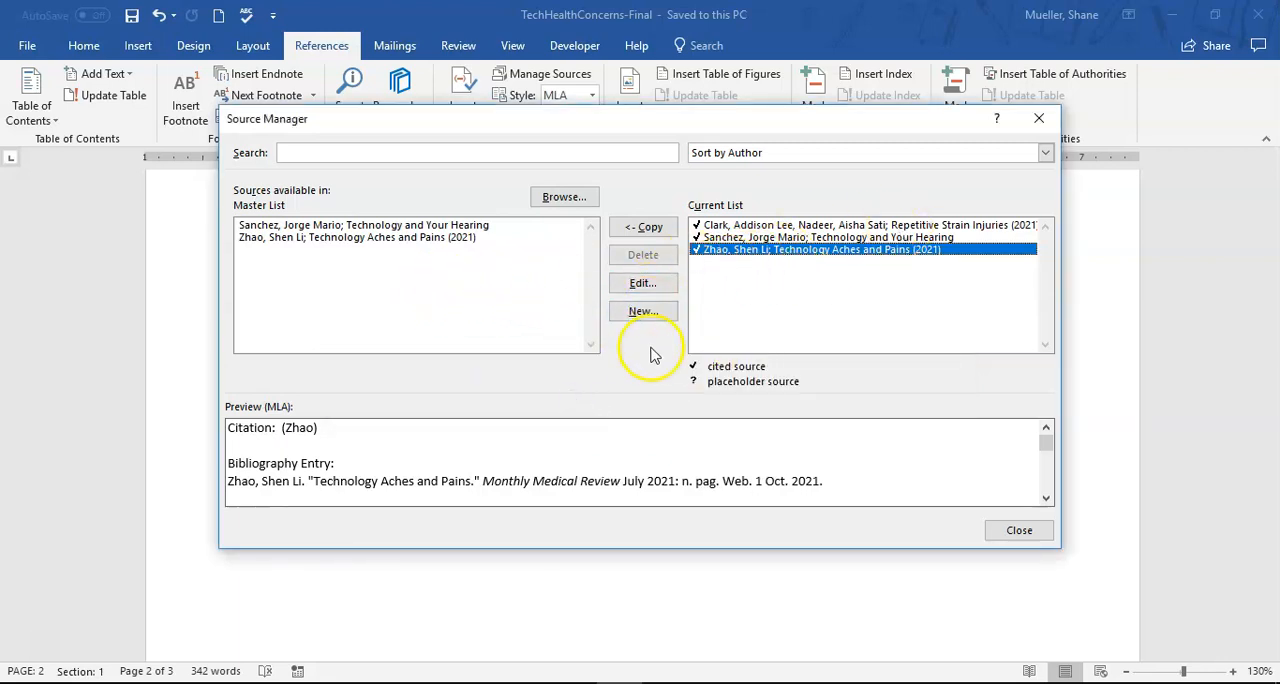
pyautogui.click(1020, 531)
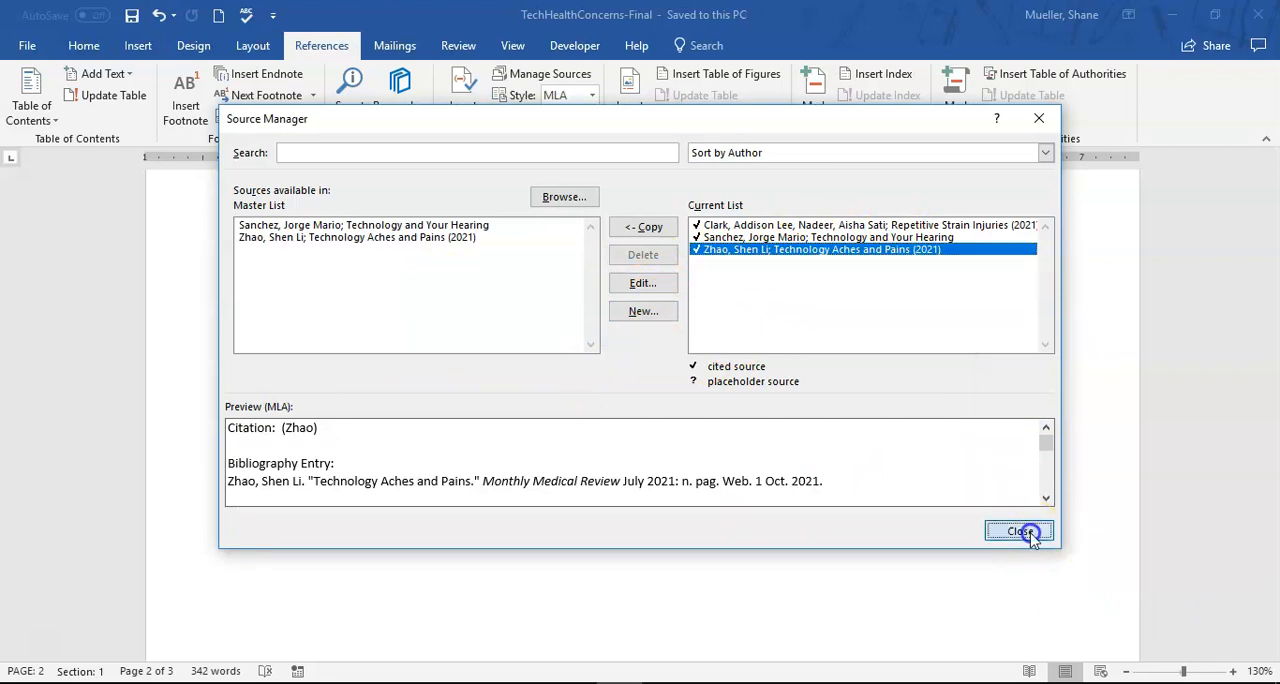
# - Update the citations and bibliography from the (65-66) citation in the footnote
pyautogui.scroll(5, 578, 417)
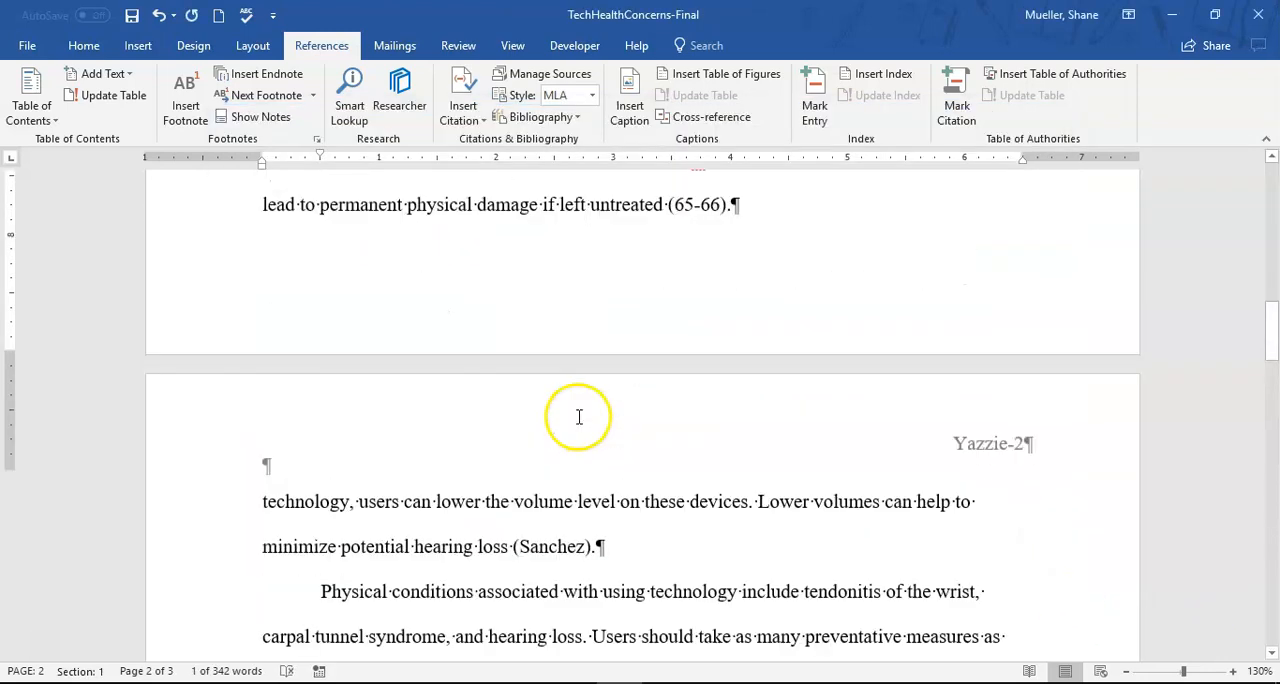
pyautogui.scroll(-5, 620, 418)
pyautogui.scroll(4, 590, 425)
pyautogui.scroll(3, 602, 414)
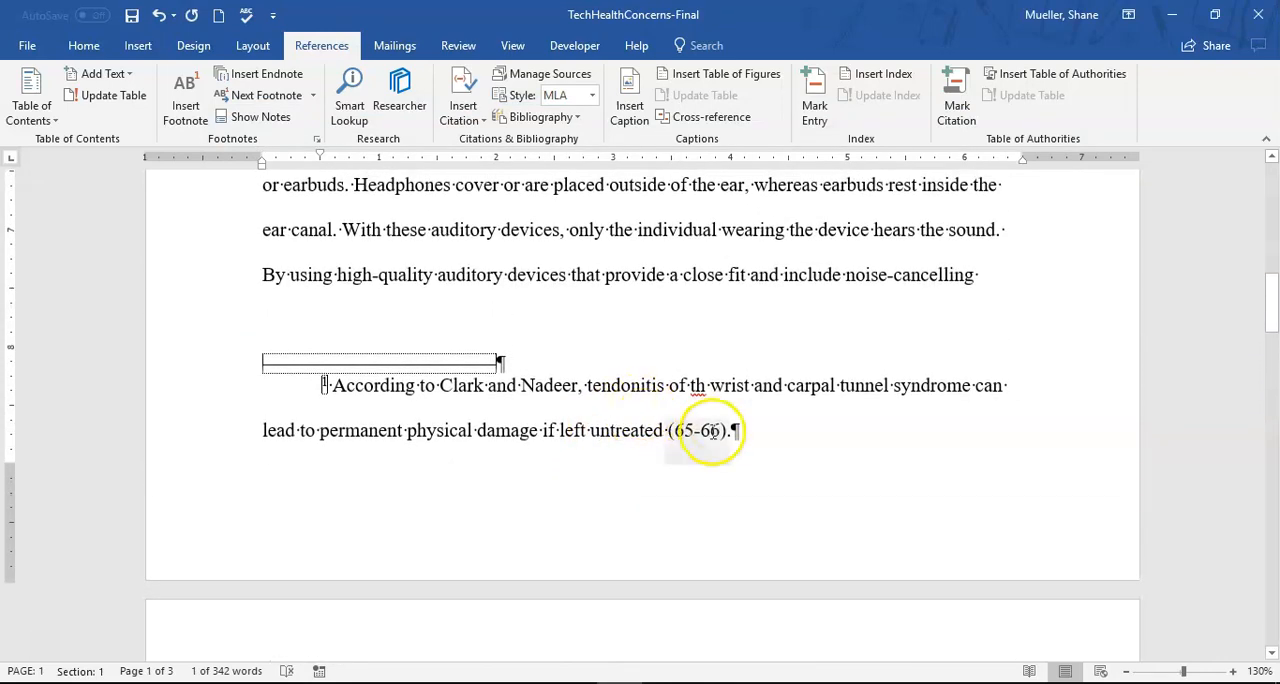
pyautogui.click(712, 430)
pyautogui.click(737, 458)
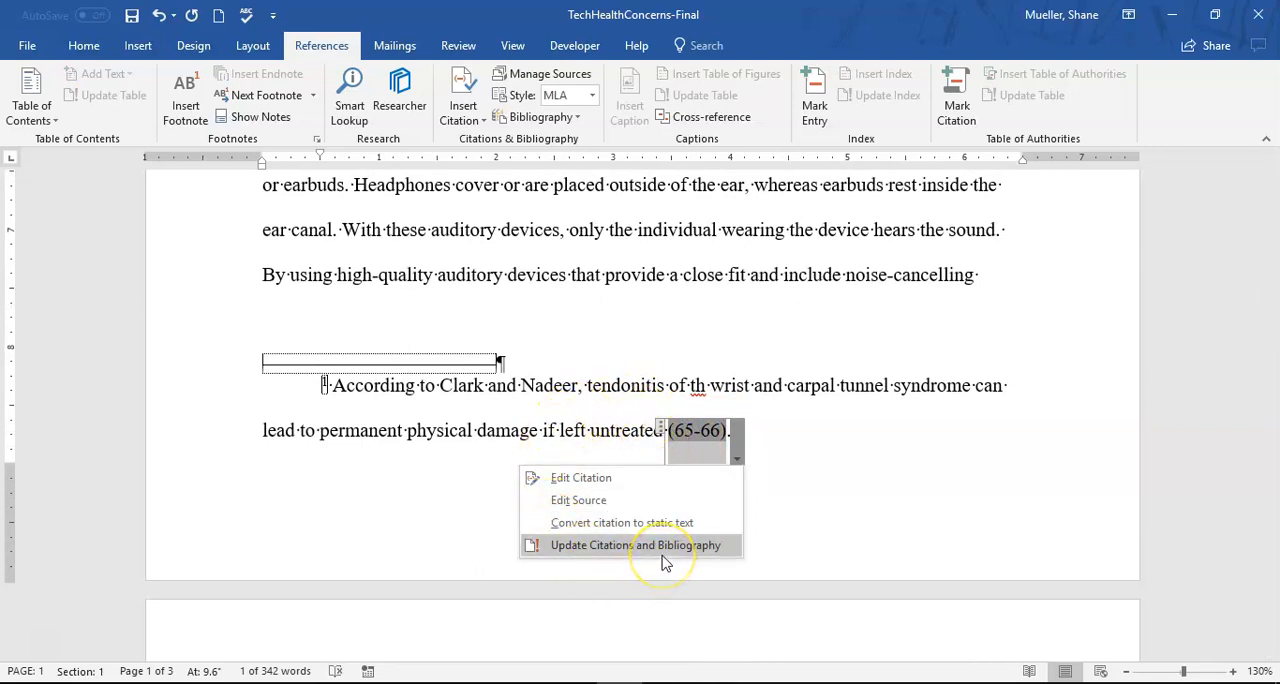
pyautogui.click(602, 553)
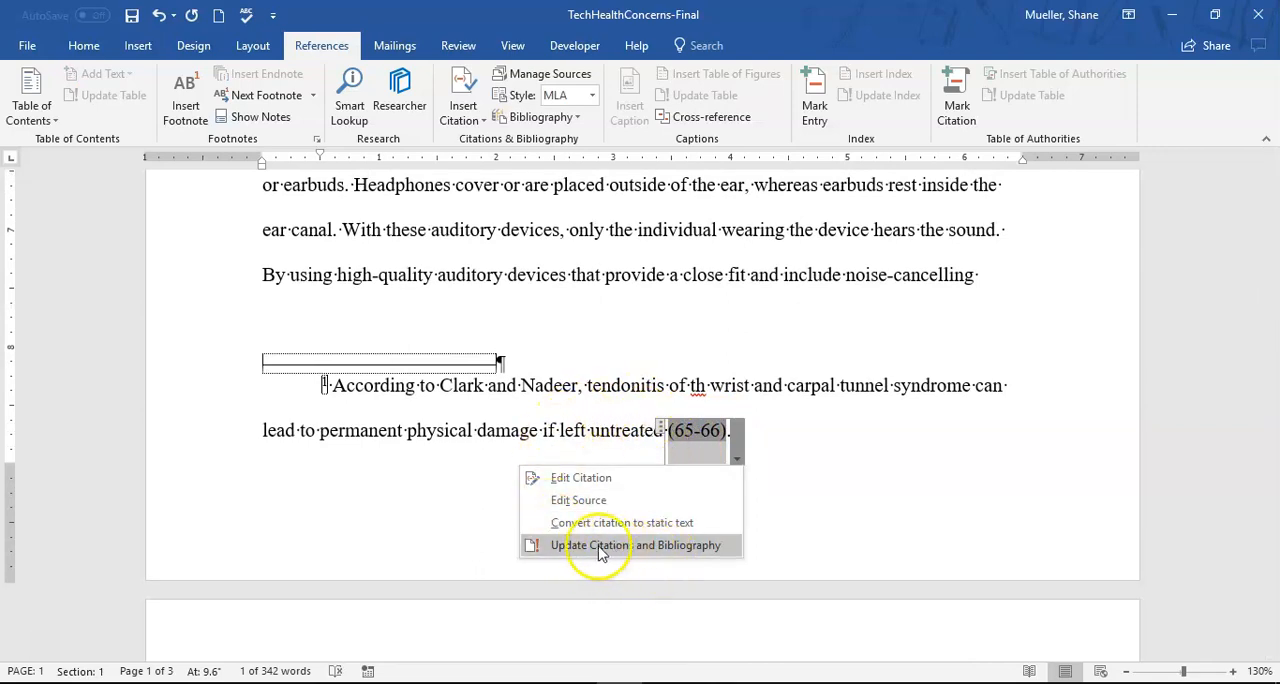
pyautogui.click(614, 546)
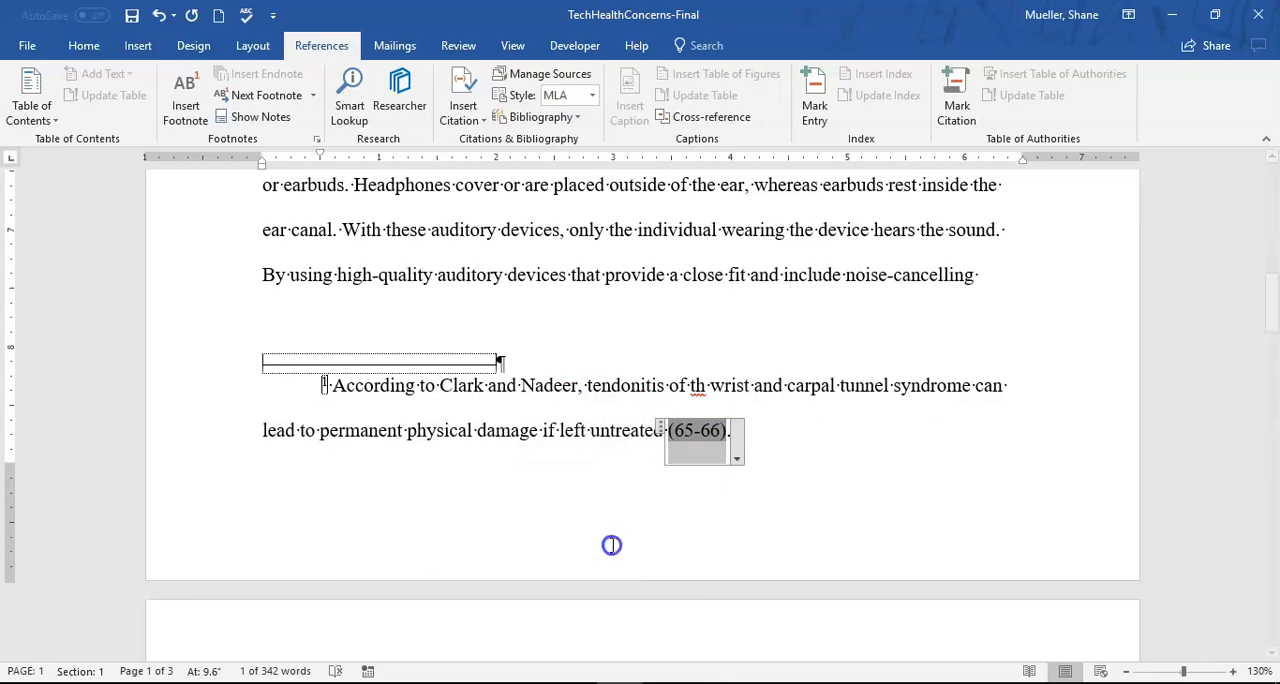
# - Check the updated "Technology Aches and Pains" entry in the Works Cited list and save the document
pyautogui.scroll(-8, 649, 452)
pyautogui.scroll(-6, 654, 456)
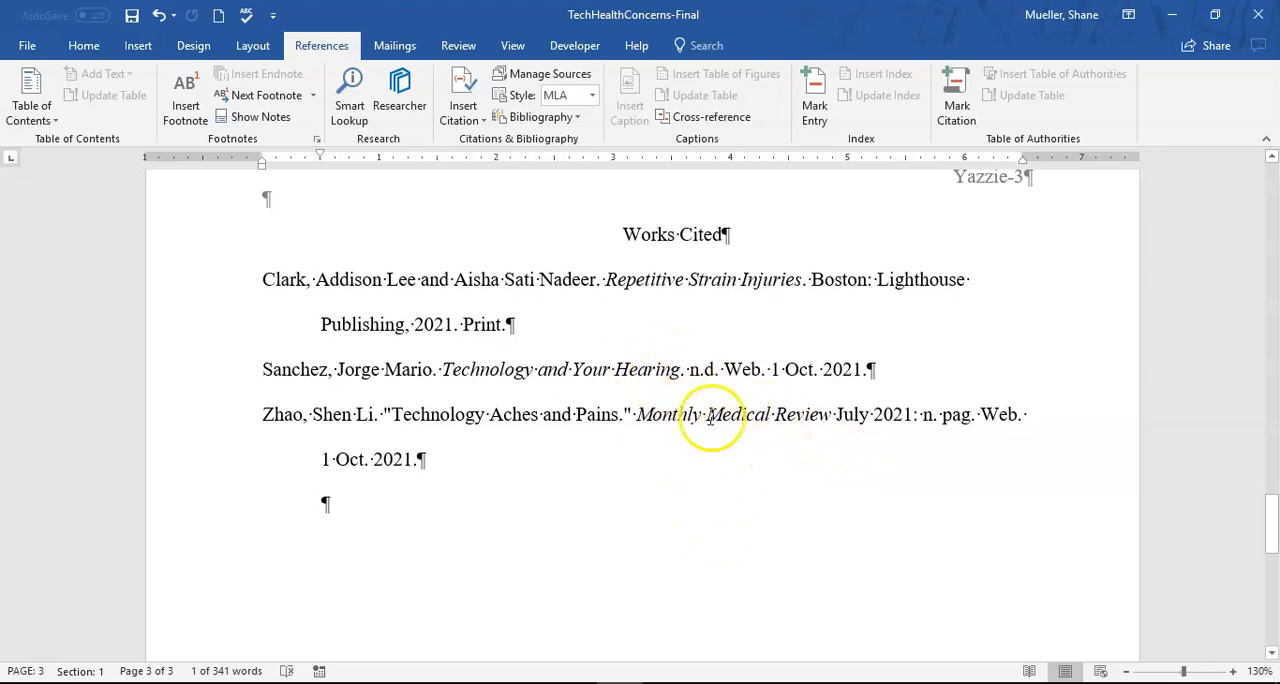
pyautogui.click(672, 357)
pyautogui.scroll(-1, 674, 360)
pyautogui.scroll(4, 569, 371)
pyautogui.scroll(4, 643, 336)
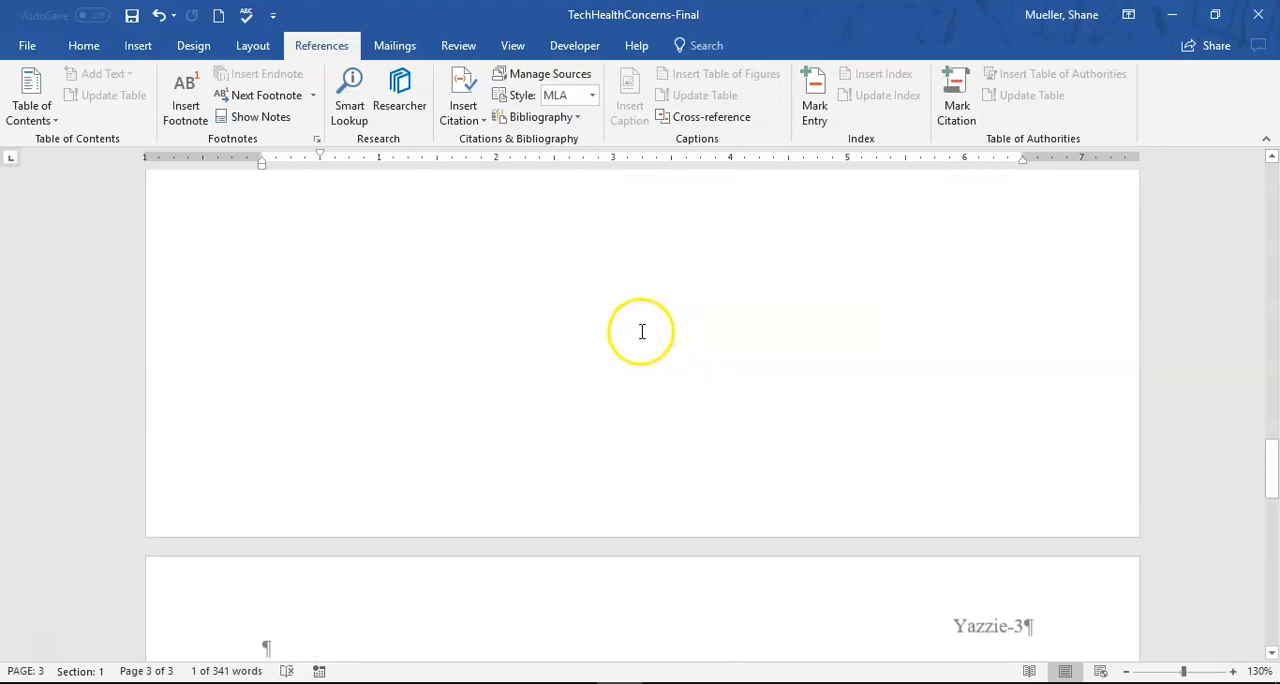
pyautogui.click(131, 15)
pyautogui.click(409, 173)
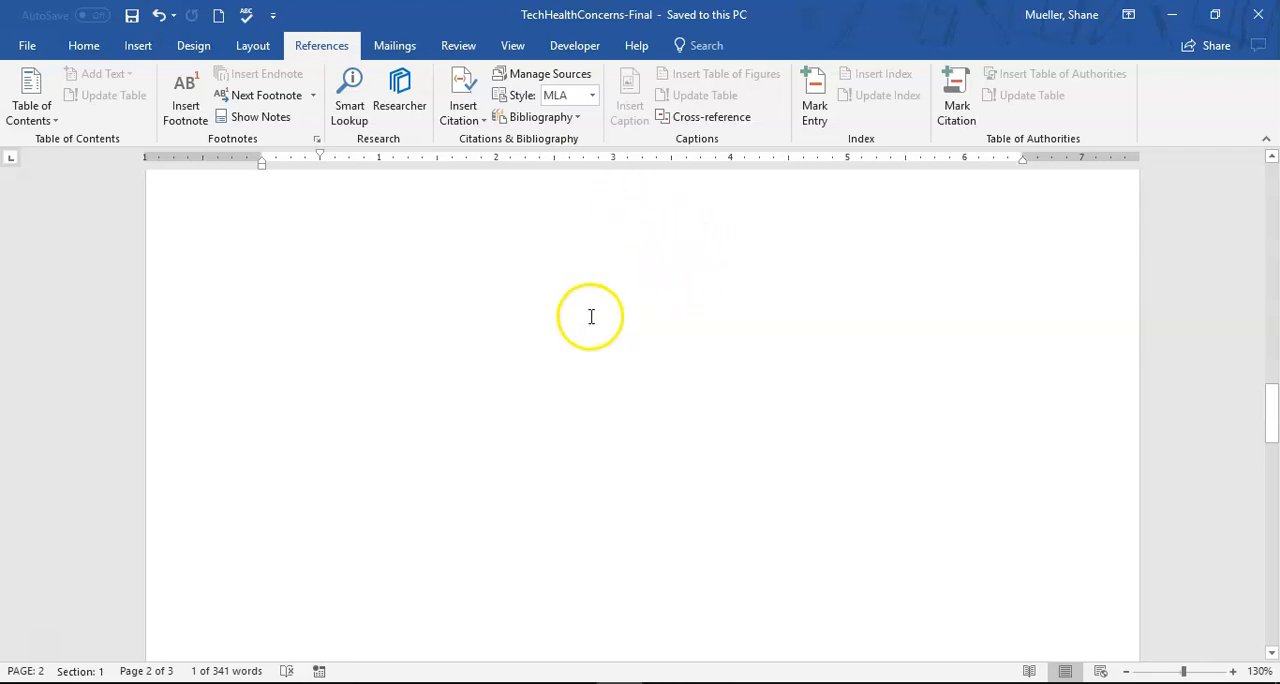
# - Insert a citation of the source "Repetitive Strain Injuries" after "between a mouse and keyboard", before the period
pyautogui.scroll(15, 595, 316)
pyautogui.scroll(-5, 651, 438)
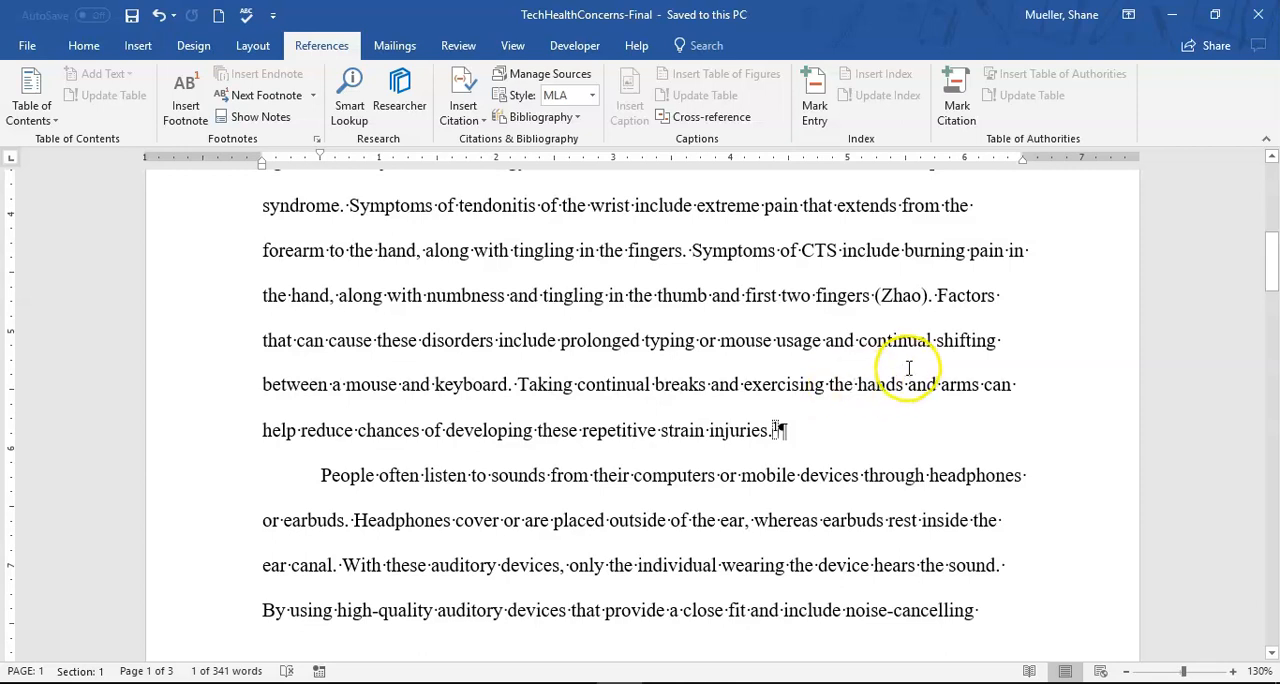
pyautogui.click(507, 384)
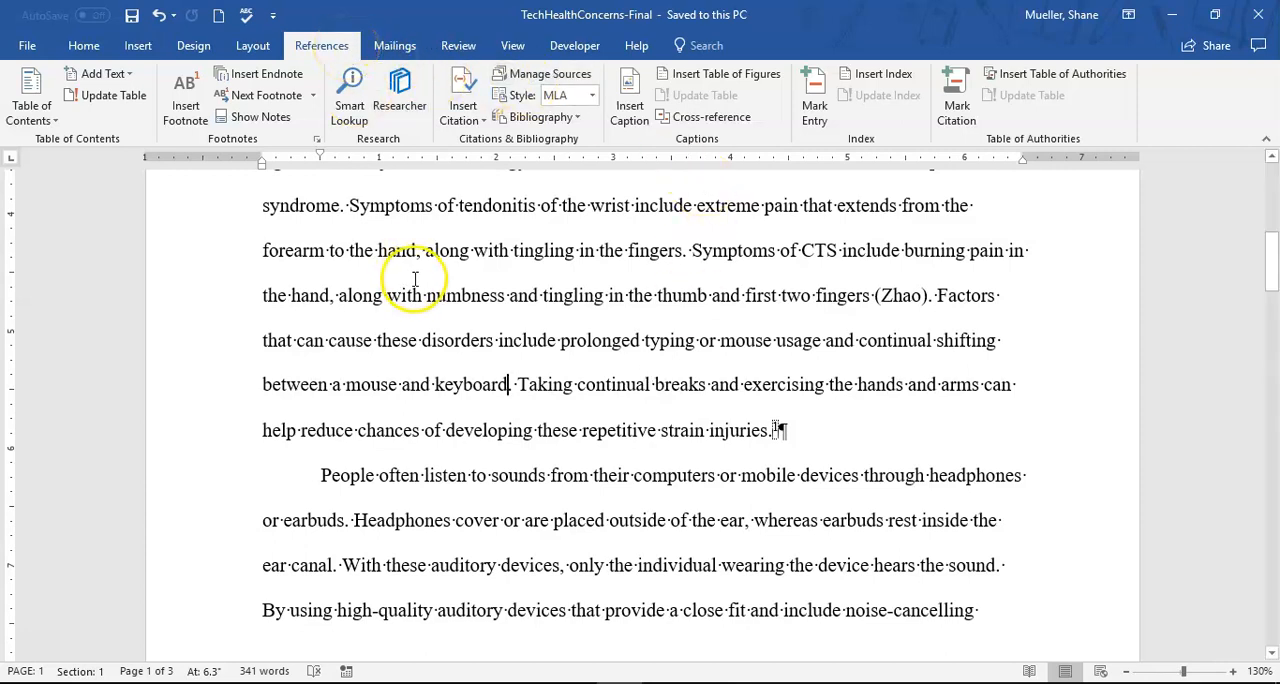
pyautogui.click(485, 122)
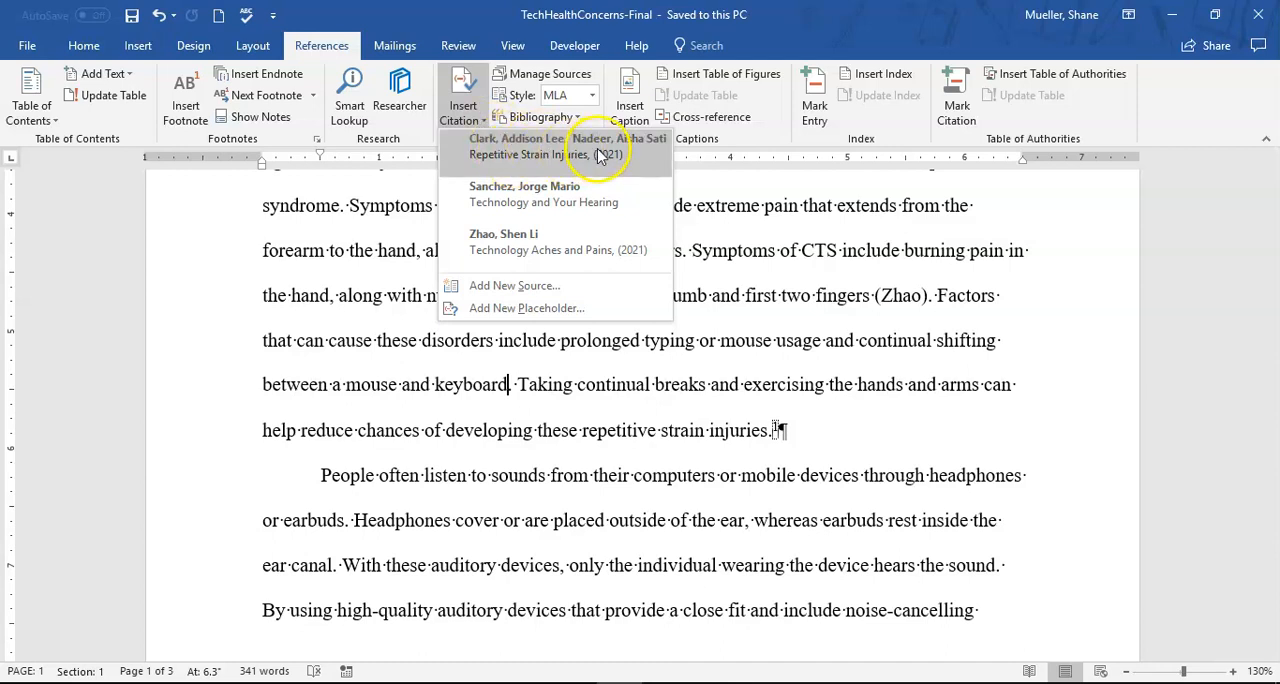
pyautogui.click(545, 150)
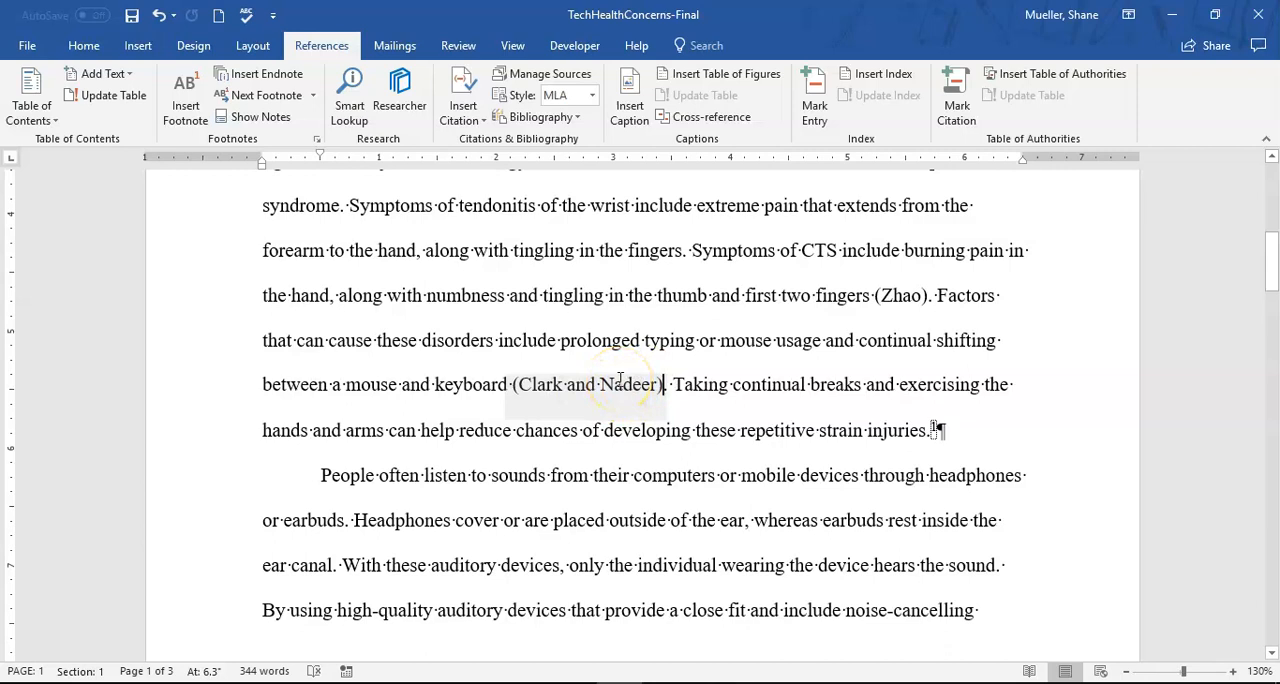
pyautogui.click(619, 375)
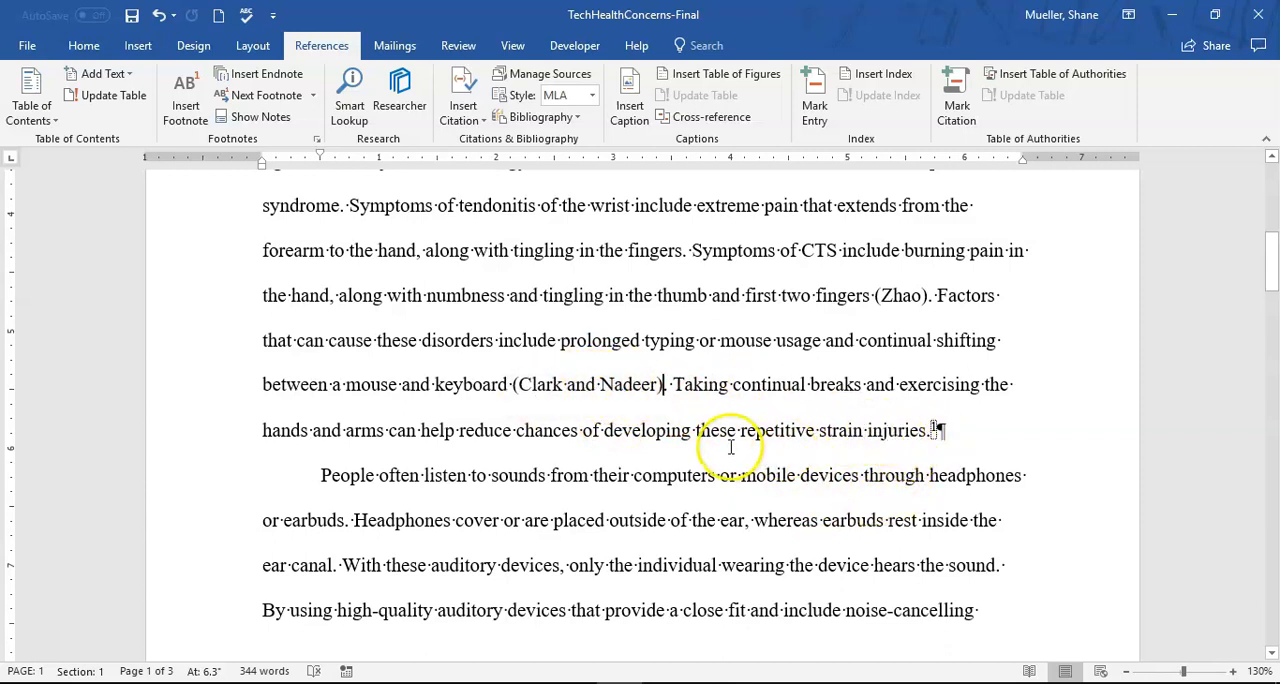
# - Move the new citation to the end of the paragraph, between "repetitive strain injuries" and the period
pyautogui.moveTo(894, 440)
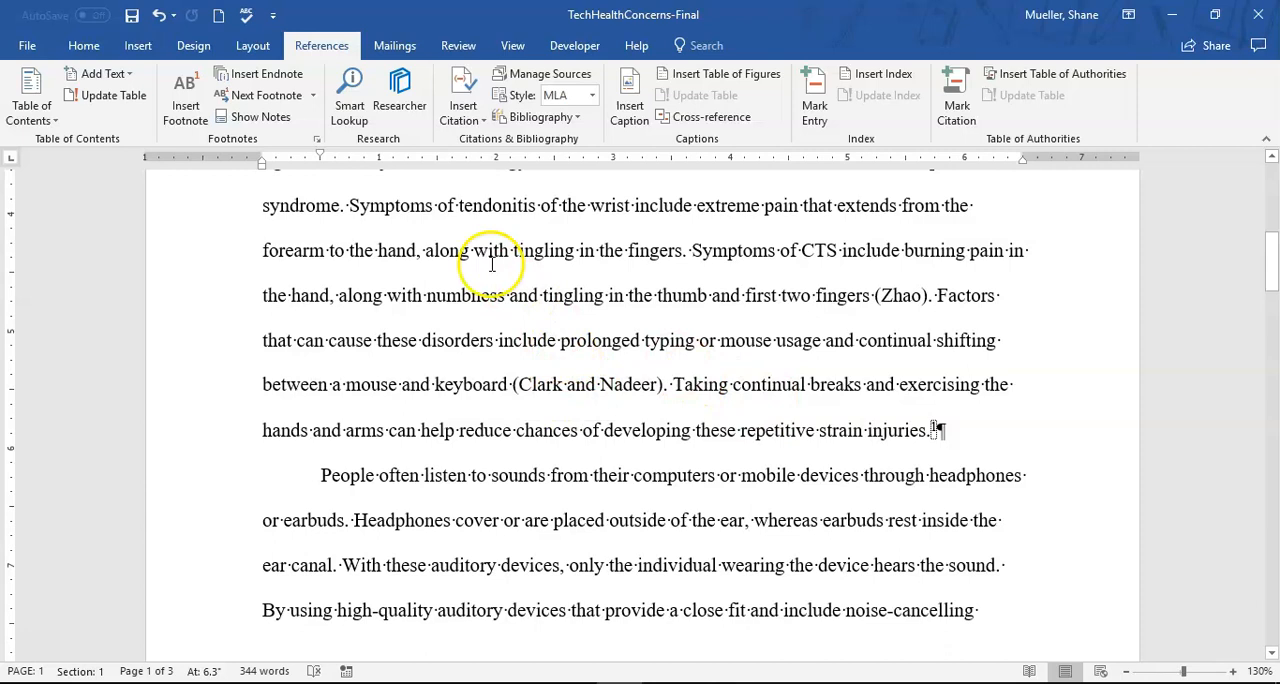
pyautogui.click(588, 386)
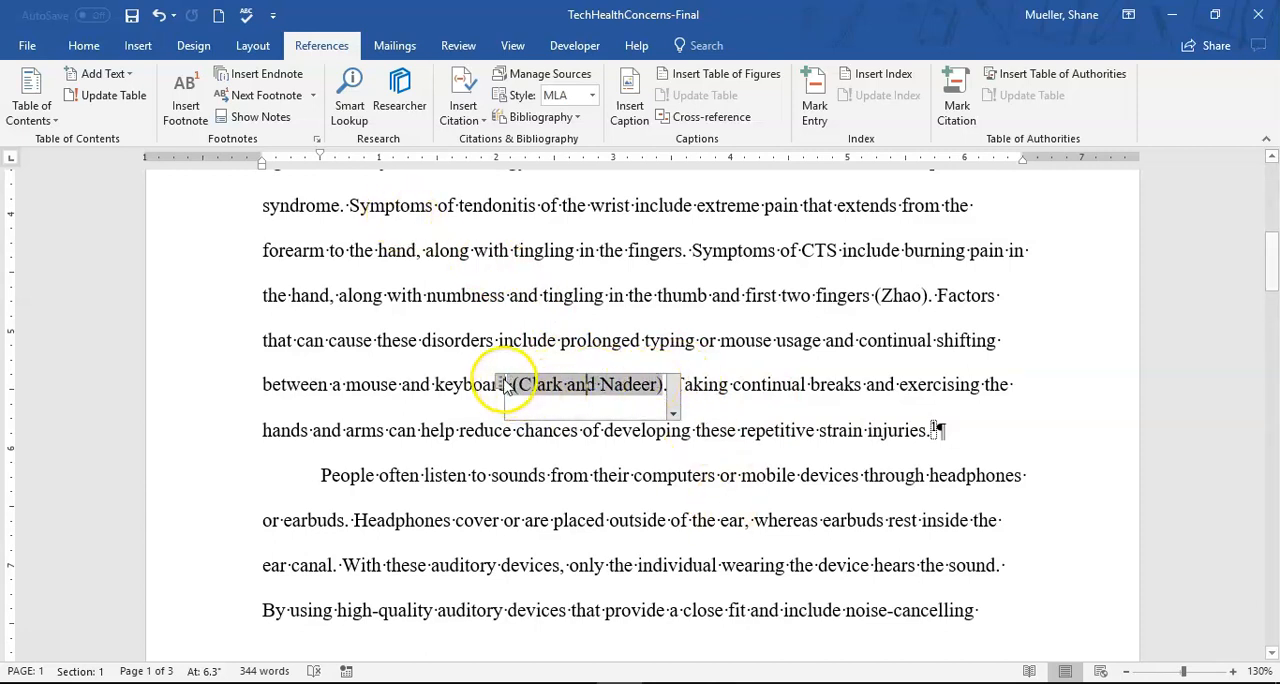
pyautogui.click(505, 386)
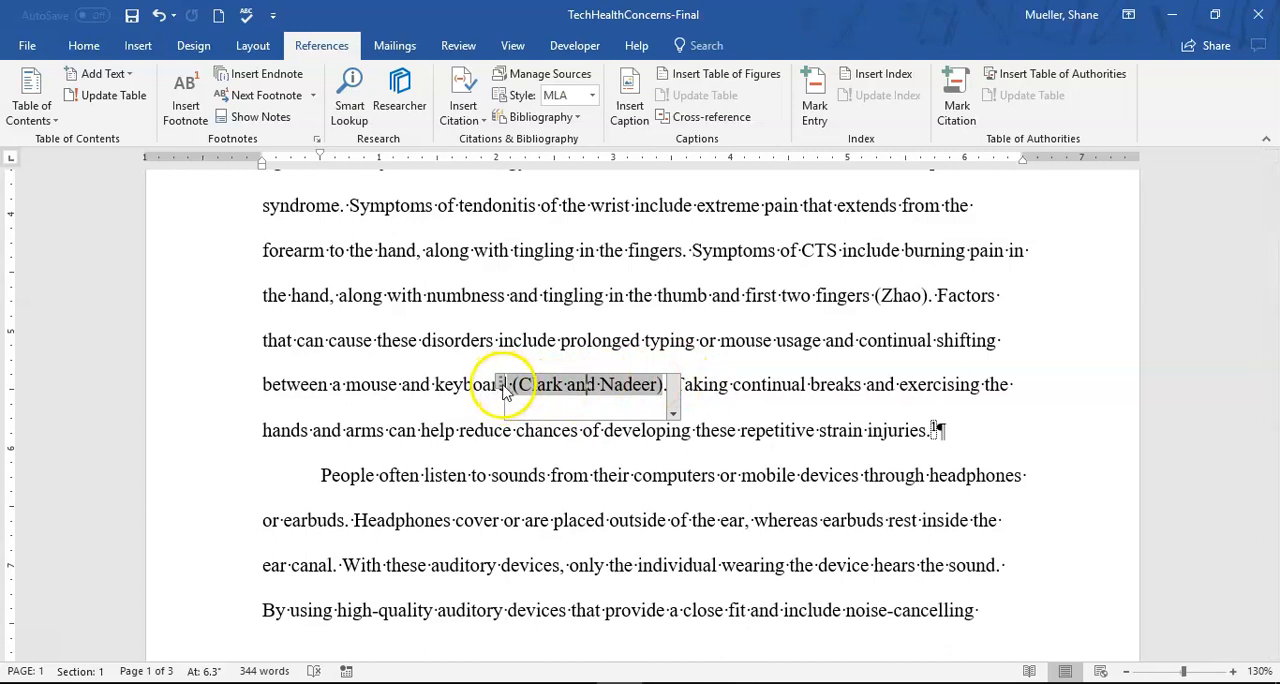
pyautogui.click(502, 386)
pyautogui.moveTo(502, 386); pyautogui.dragTo(923, 452)
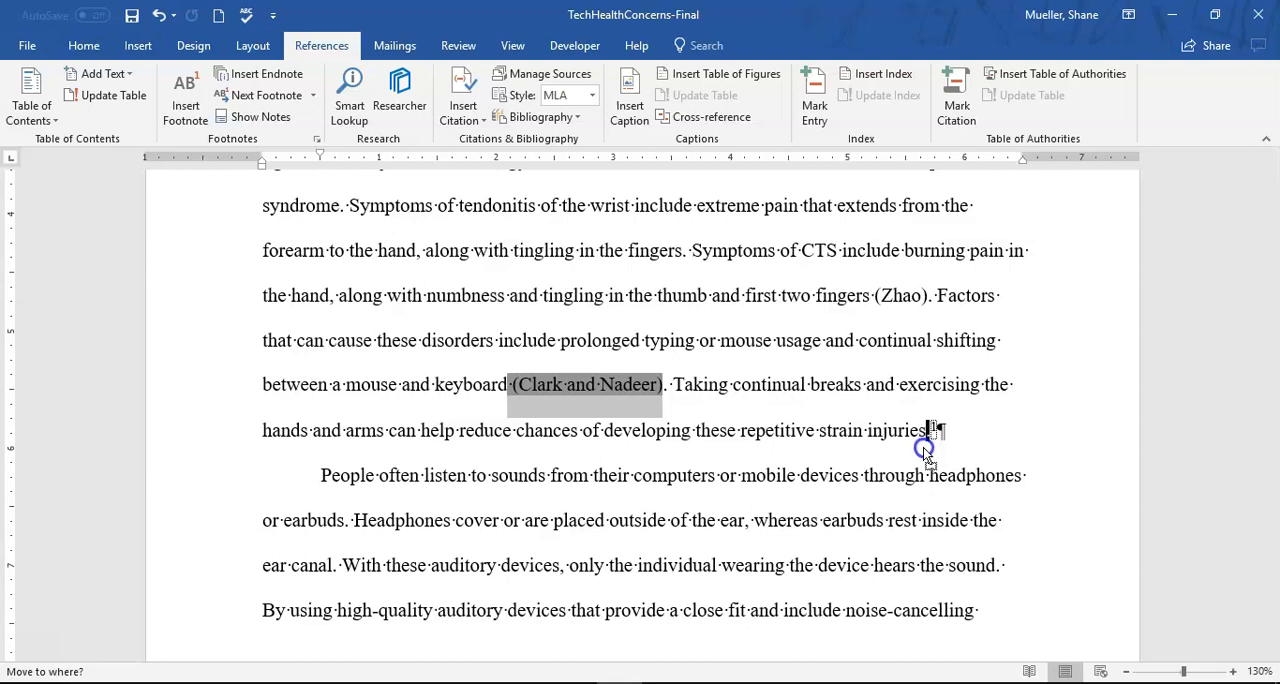
pyautogui.press('Return')
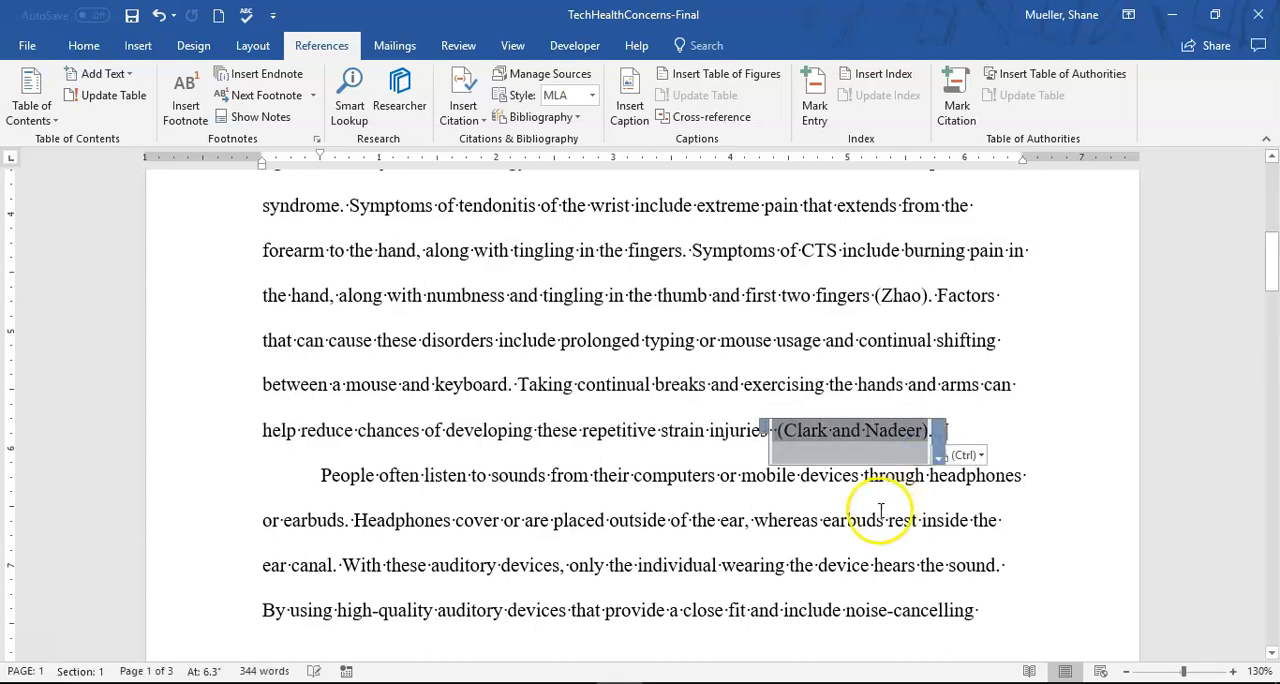
# - Delete the extra space between "injuries" and the moved citation
pyautogui.click(753, 436)
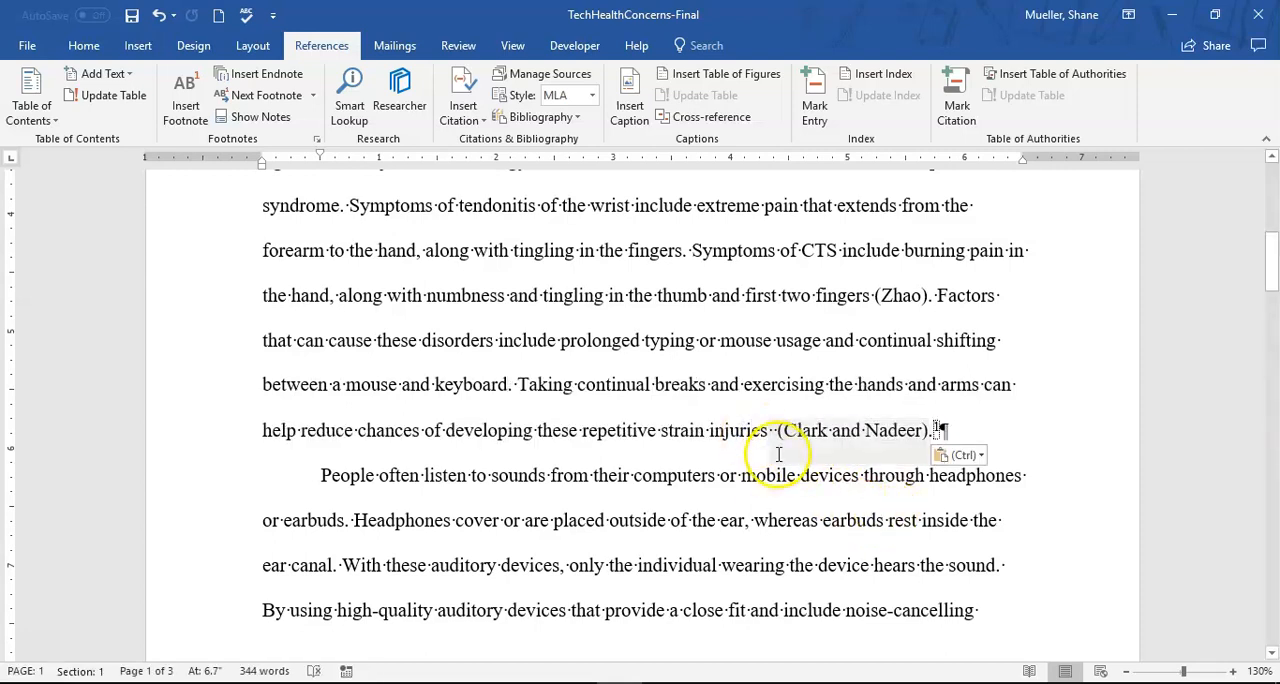
pyautogui.click(773, 432)
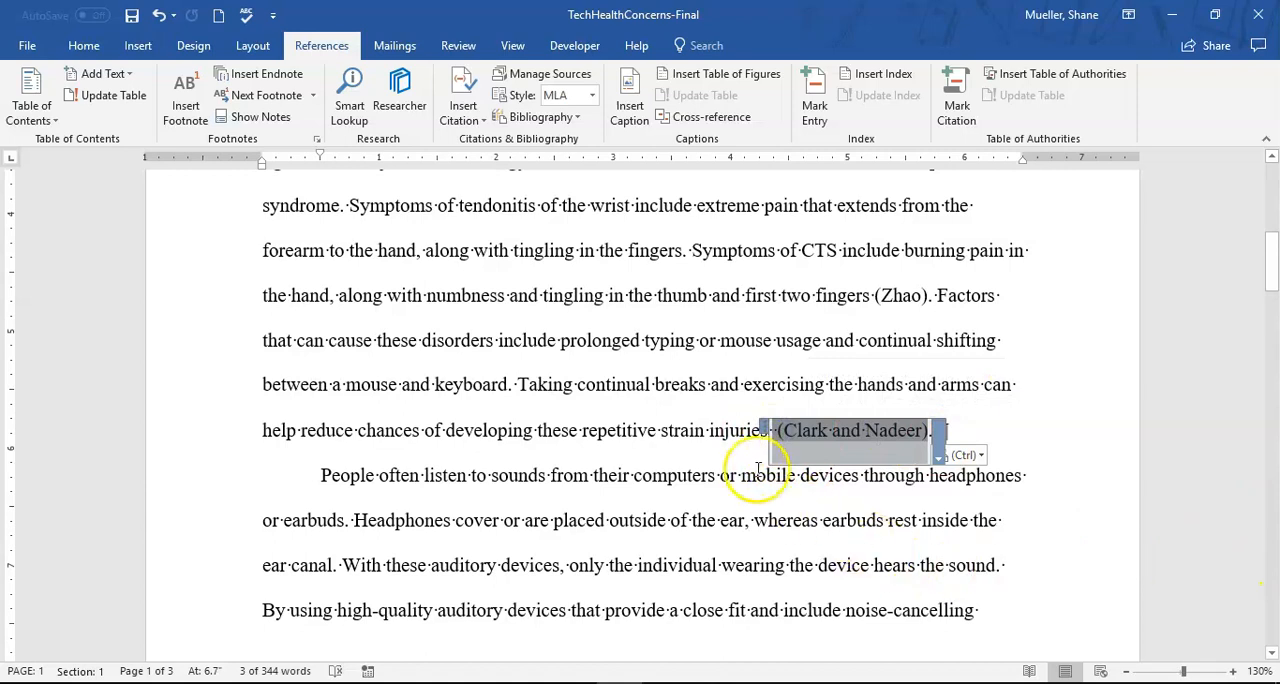
pyautogui.click(724, 432)
pyautogui.press('Right')
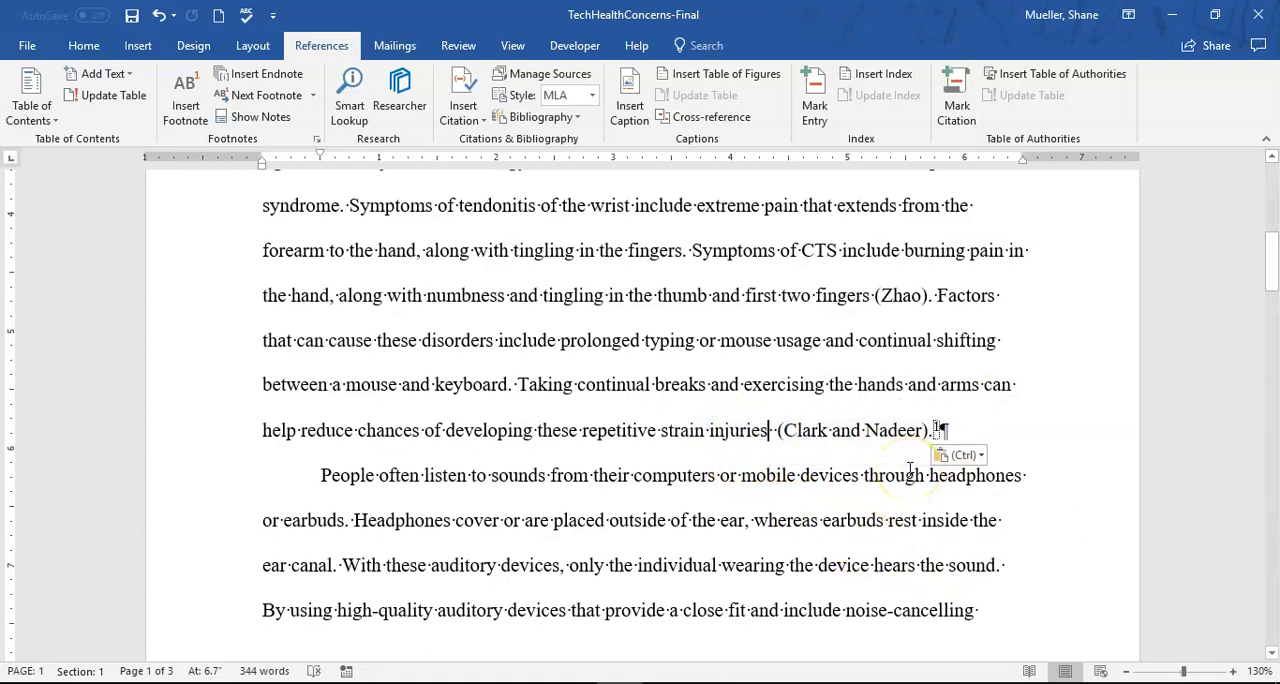
pyautogui.press('BackSpace')
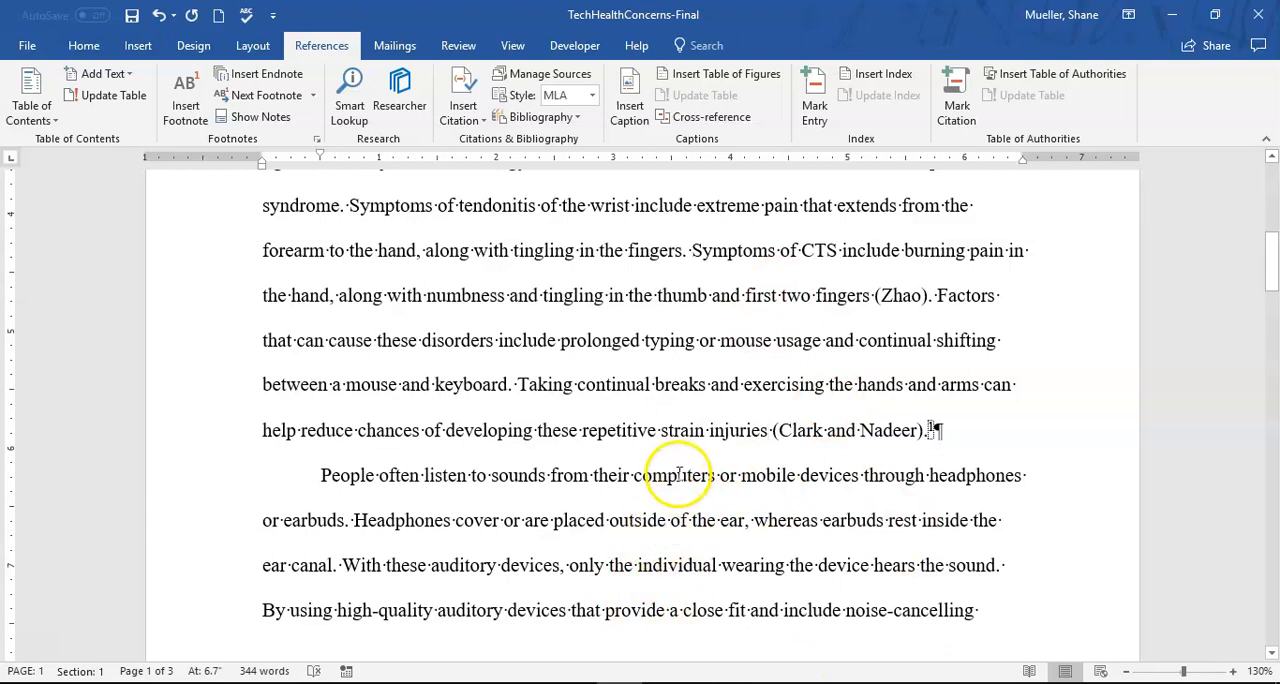
pyautogui.click(755, 488)
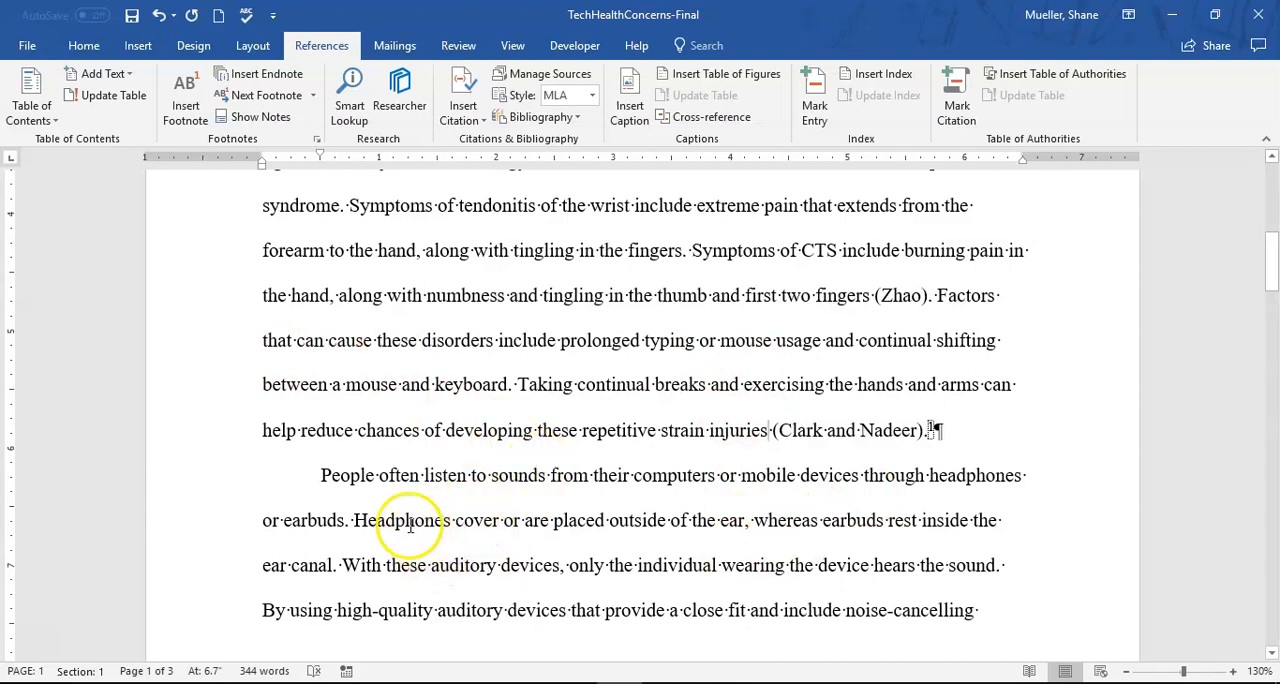
pyautogui.scroll(-3, 430, 520)
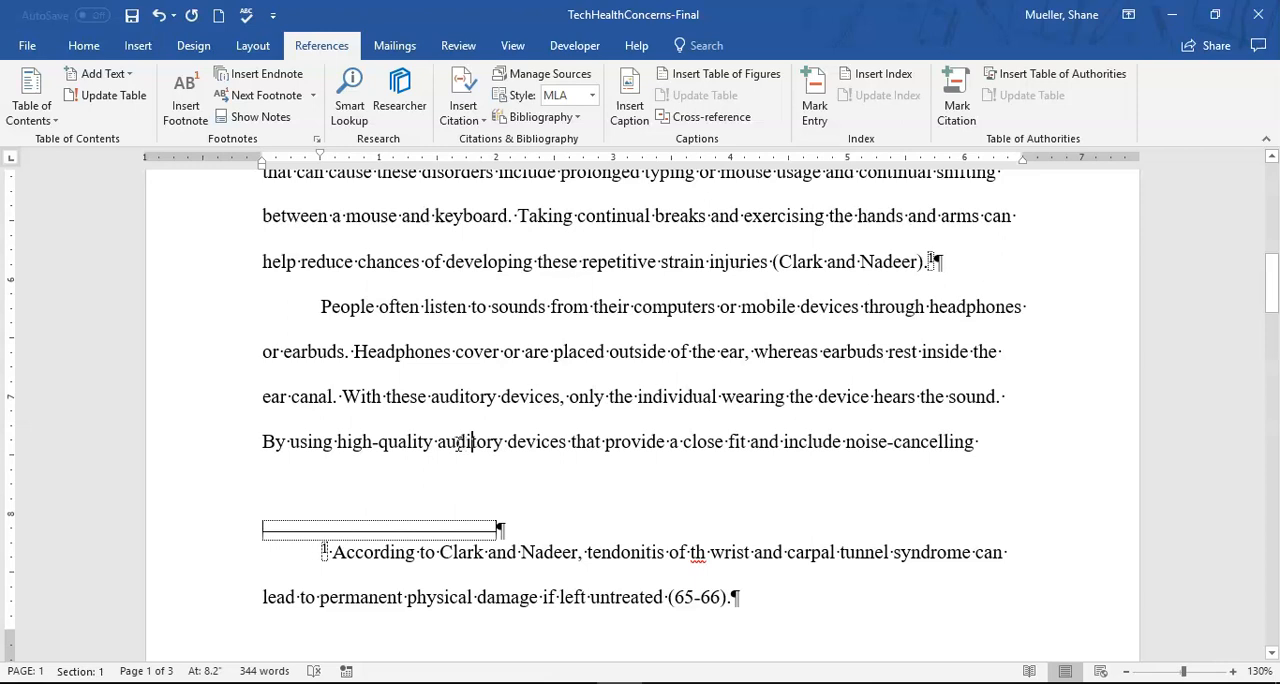
pyautogui.rightClick(465, 442)
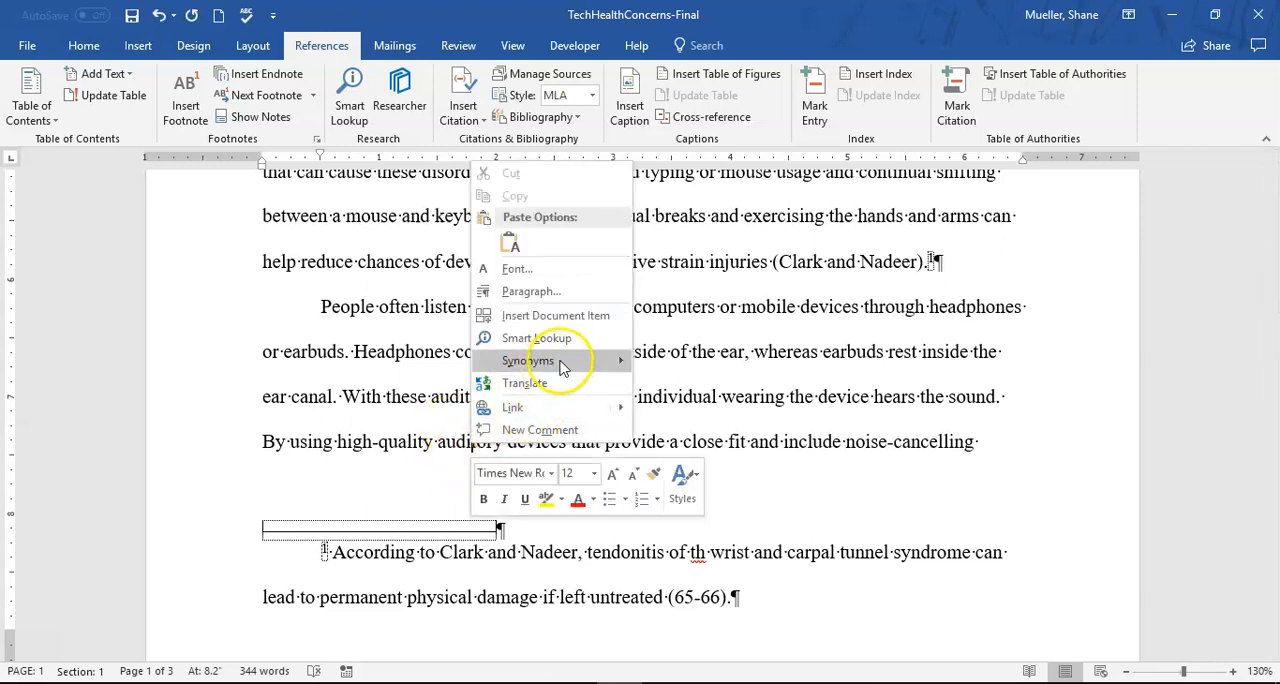
pyautogui.moveTo(562, 367)
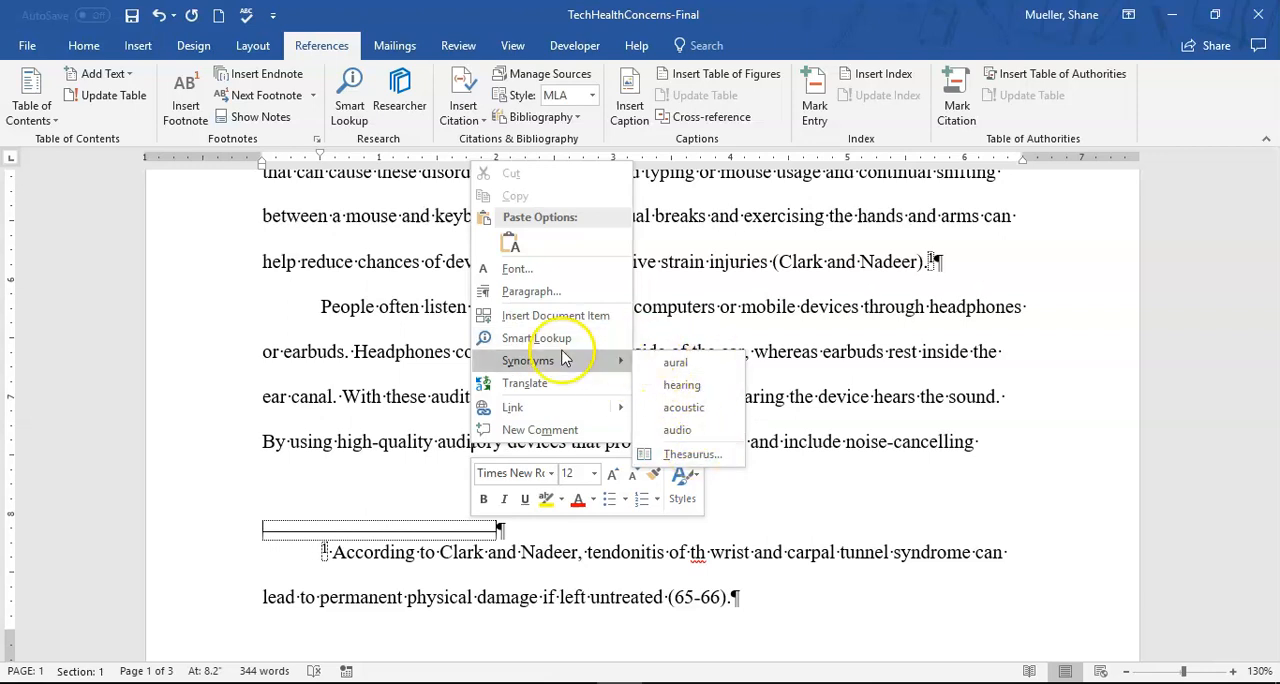
pyautogui.click(384, 365)
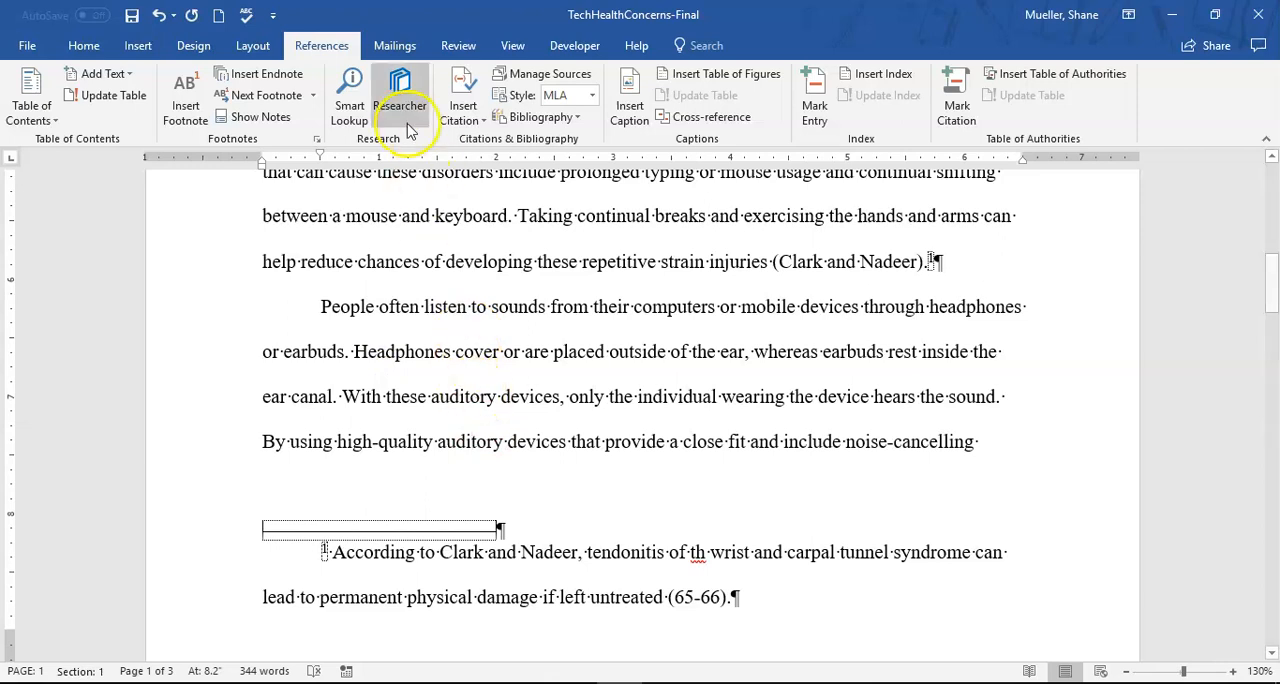
# - Find the second occurrence of "auditory", after "high-quality", and replace only that one with "listening"
pyautogui.click(84, 45)
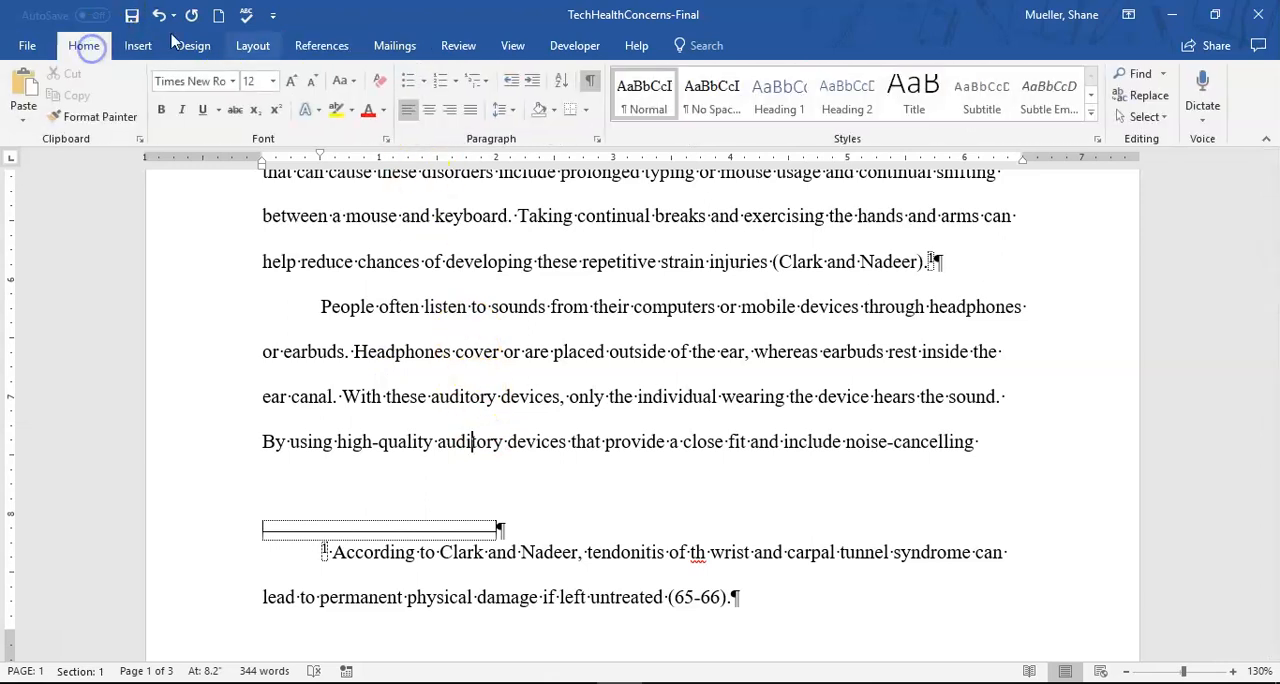
pyautogui.click(1148, 96)
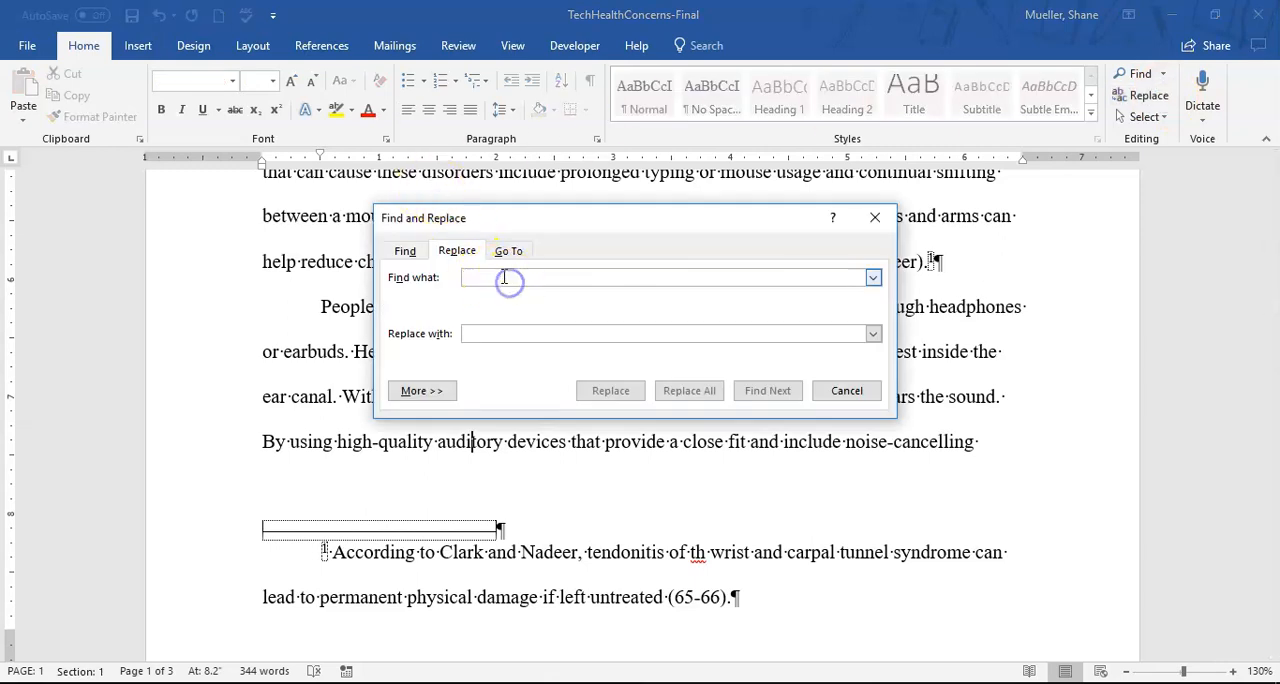
pyautogui.write('auditory')
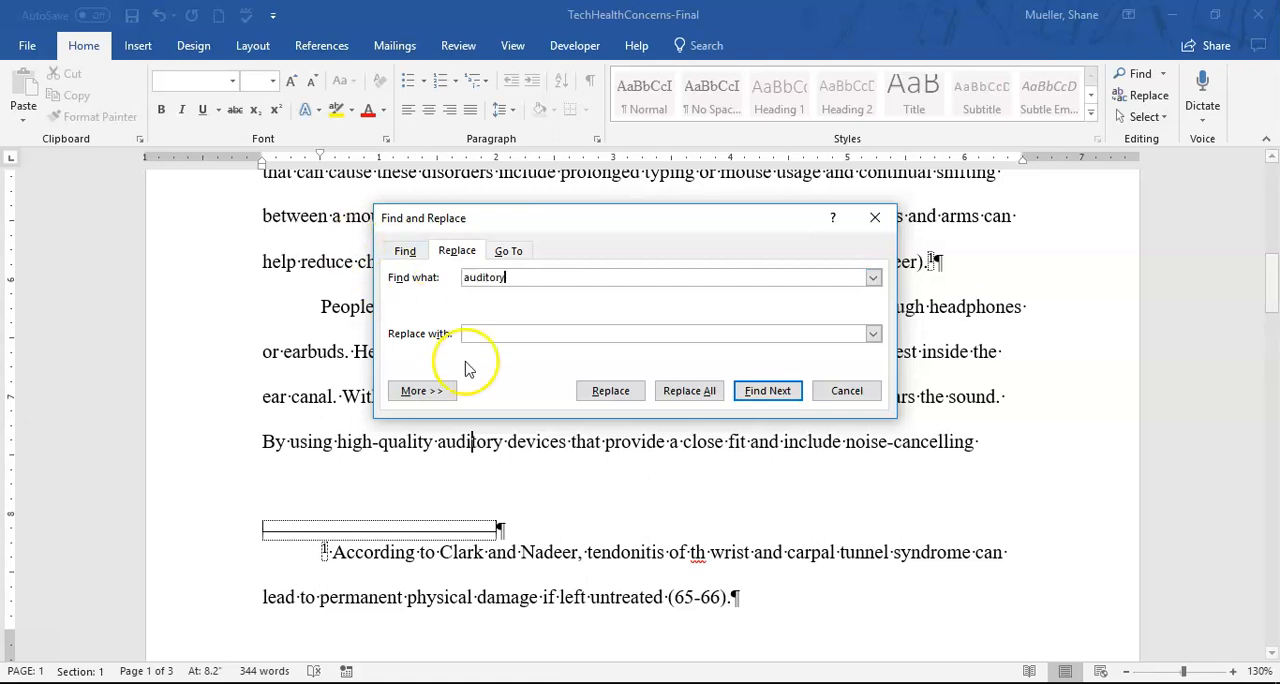
pyautogui.click(527, 332)
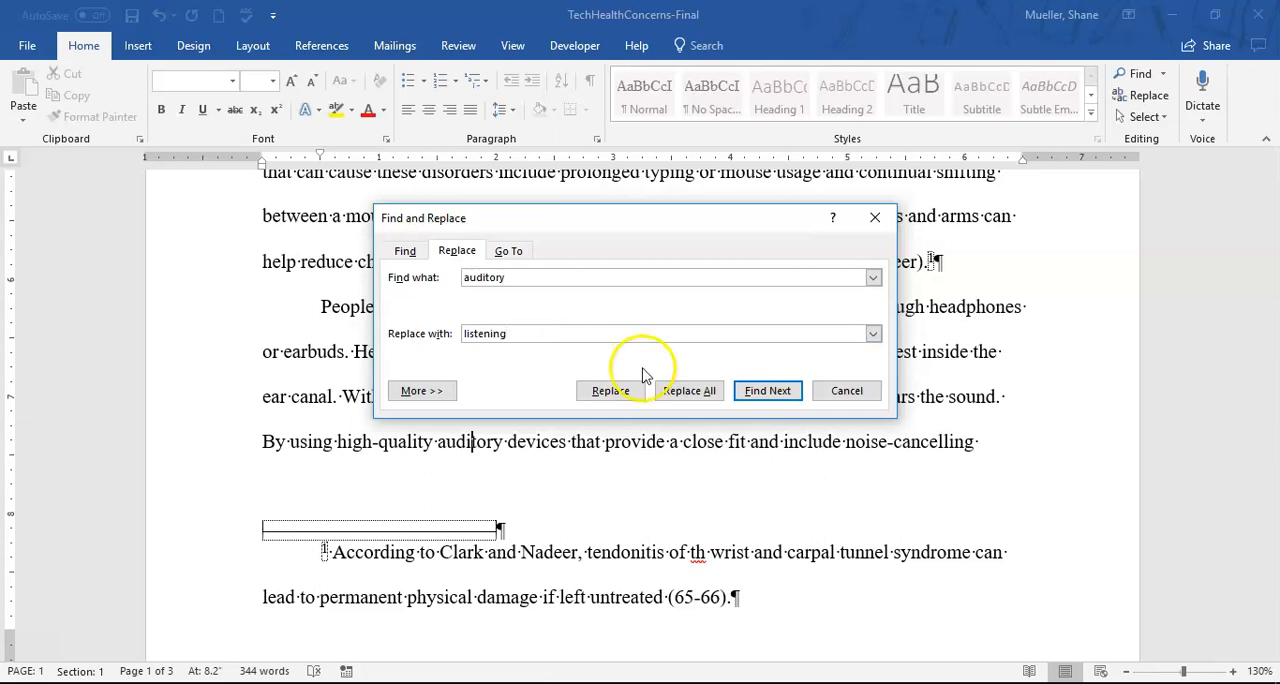
pyautogui.click(770, 390)
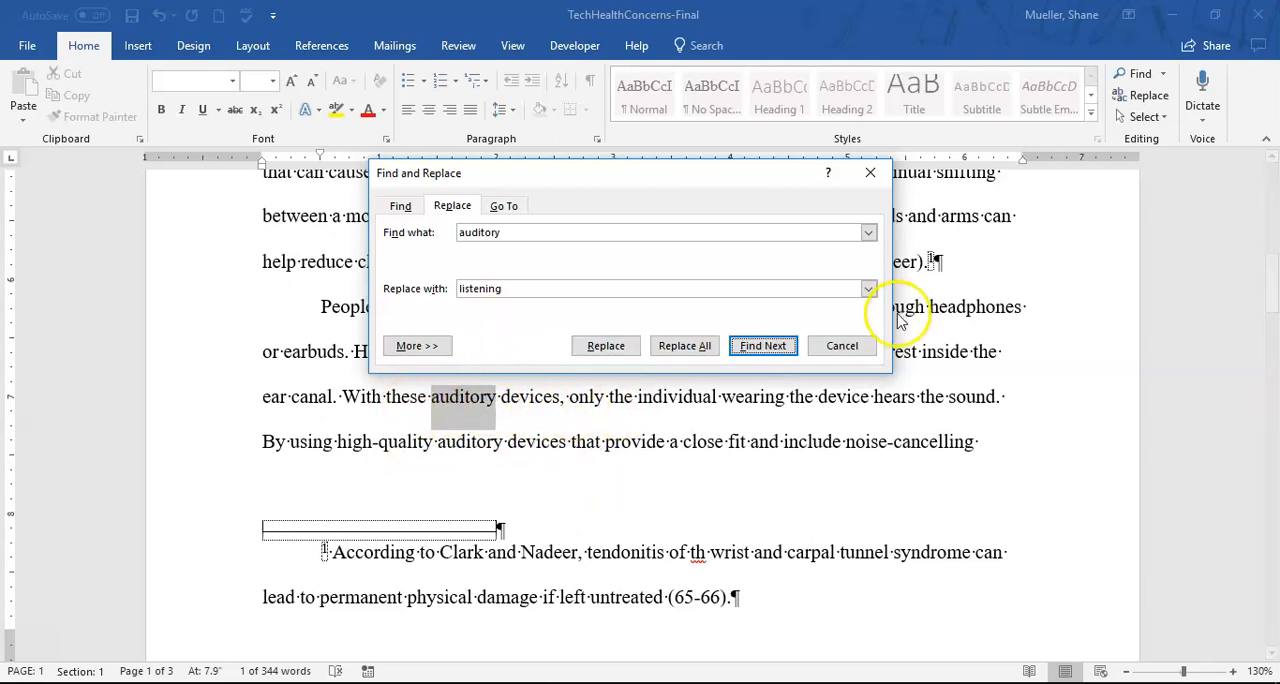
pyautogui.click(770, 349)
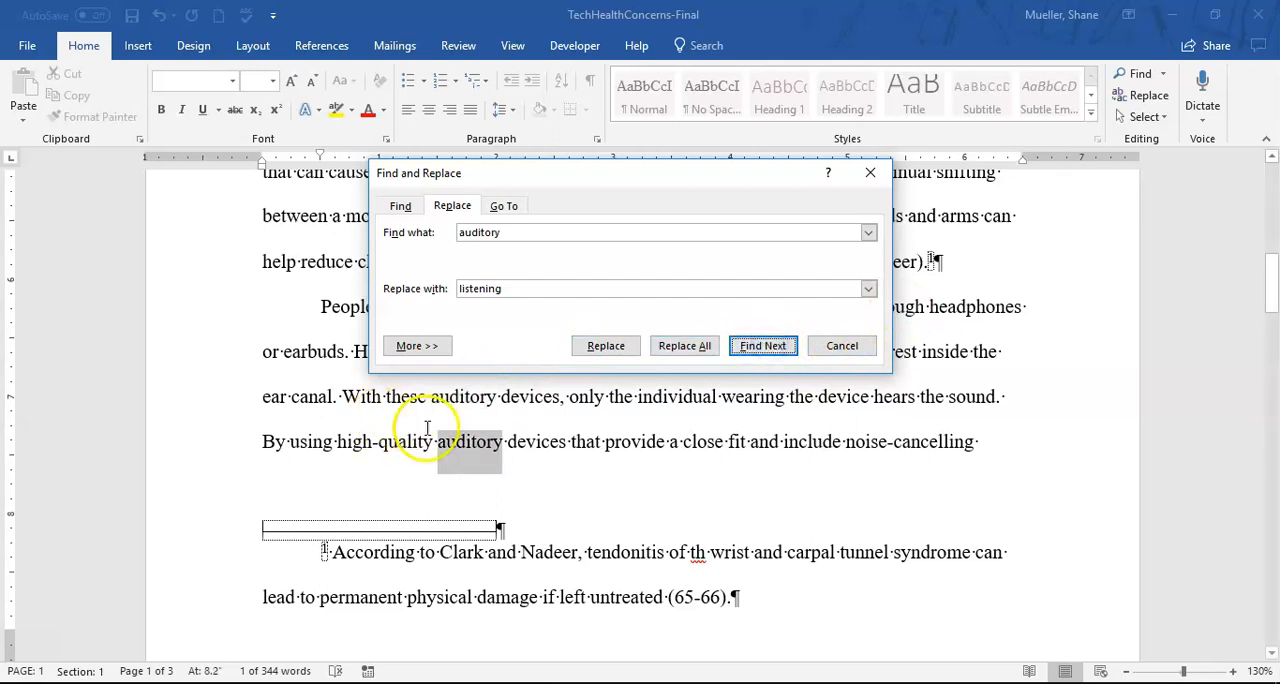
pyautogui.click(606, 350)
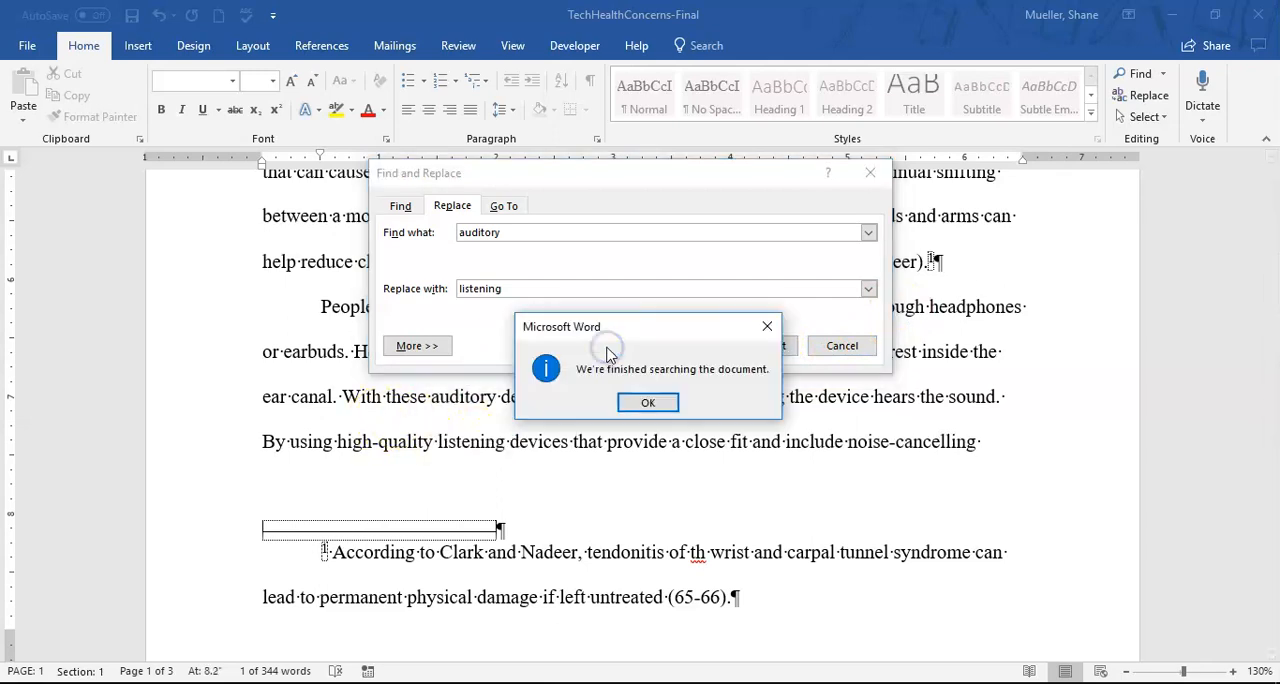
pyautogui.click(648, 403)
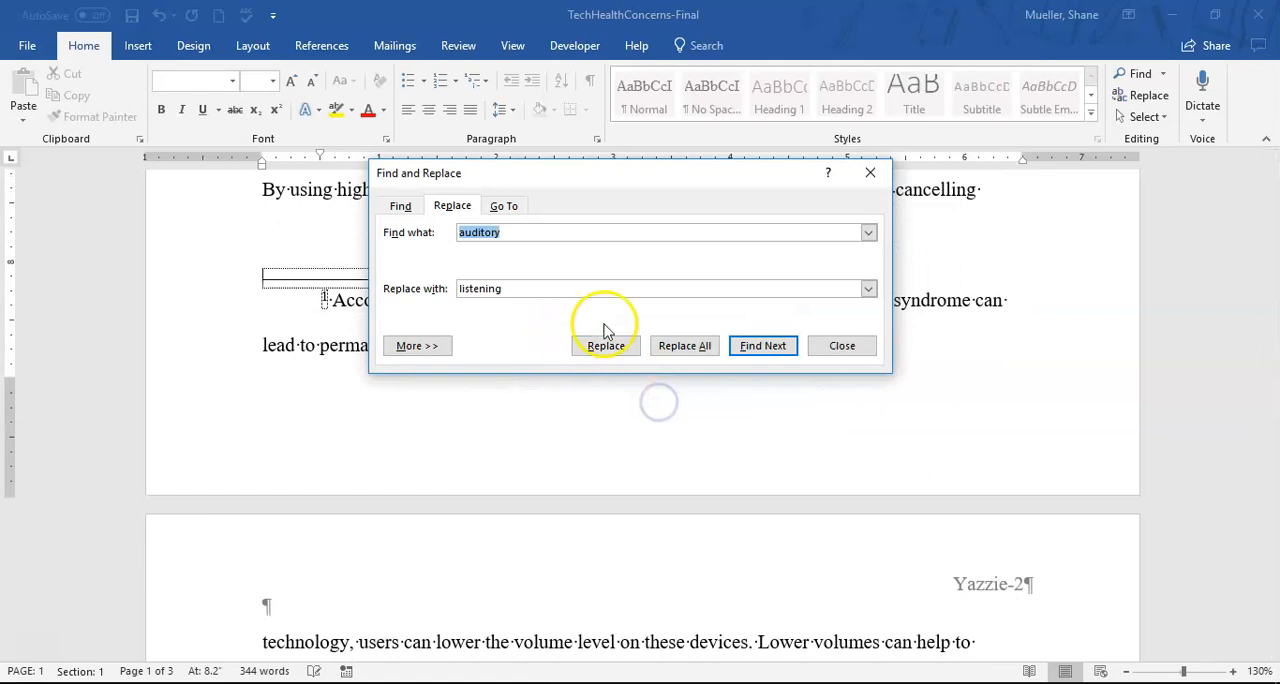
pyautogui.click(868, 174)
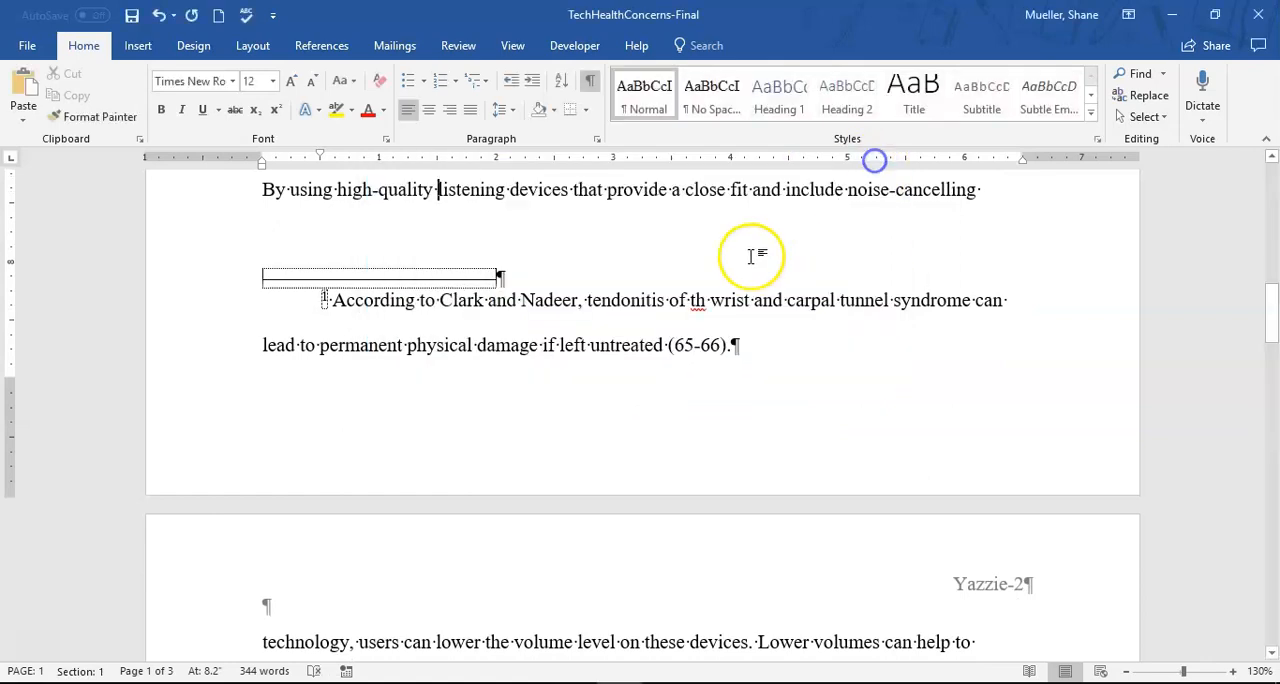
# - Return to the beginning of the document and save it
pyautogui.scroll(3, 586, 257)
pyautogui.scroll(1, 466, 323)
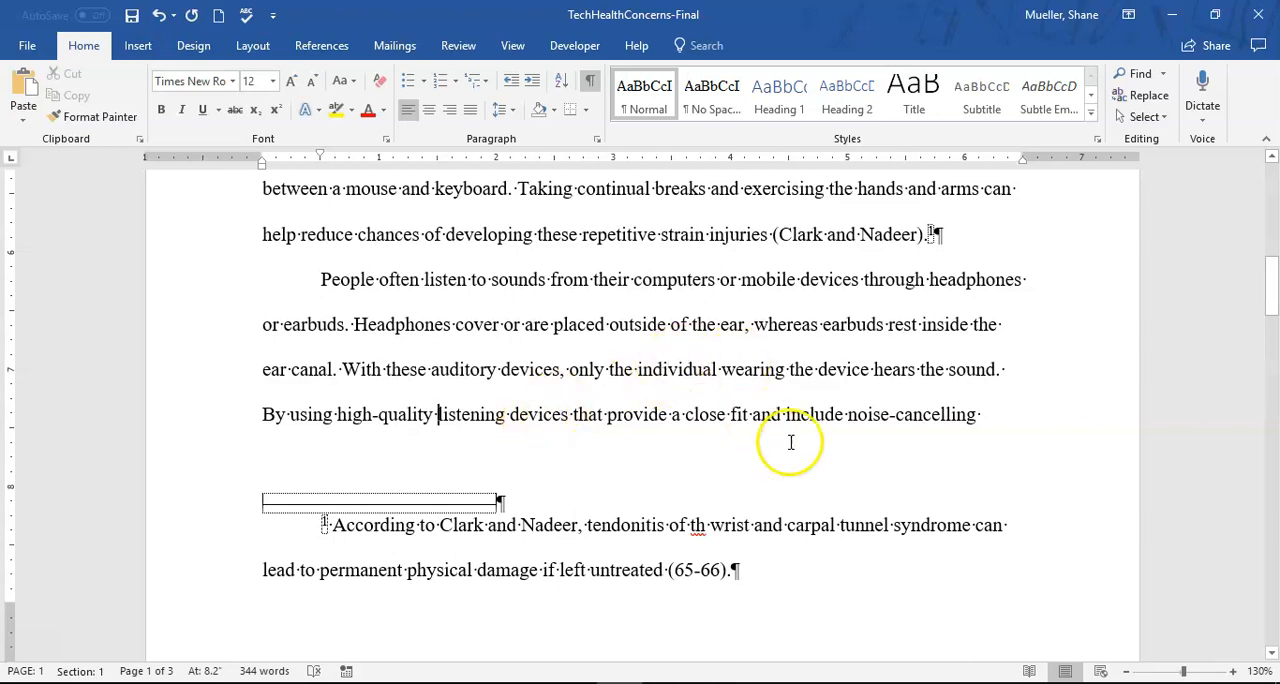
pyautogui.scroll(10, 655, 378)
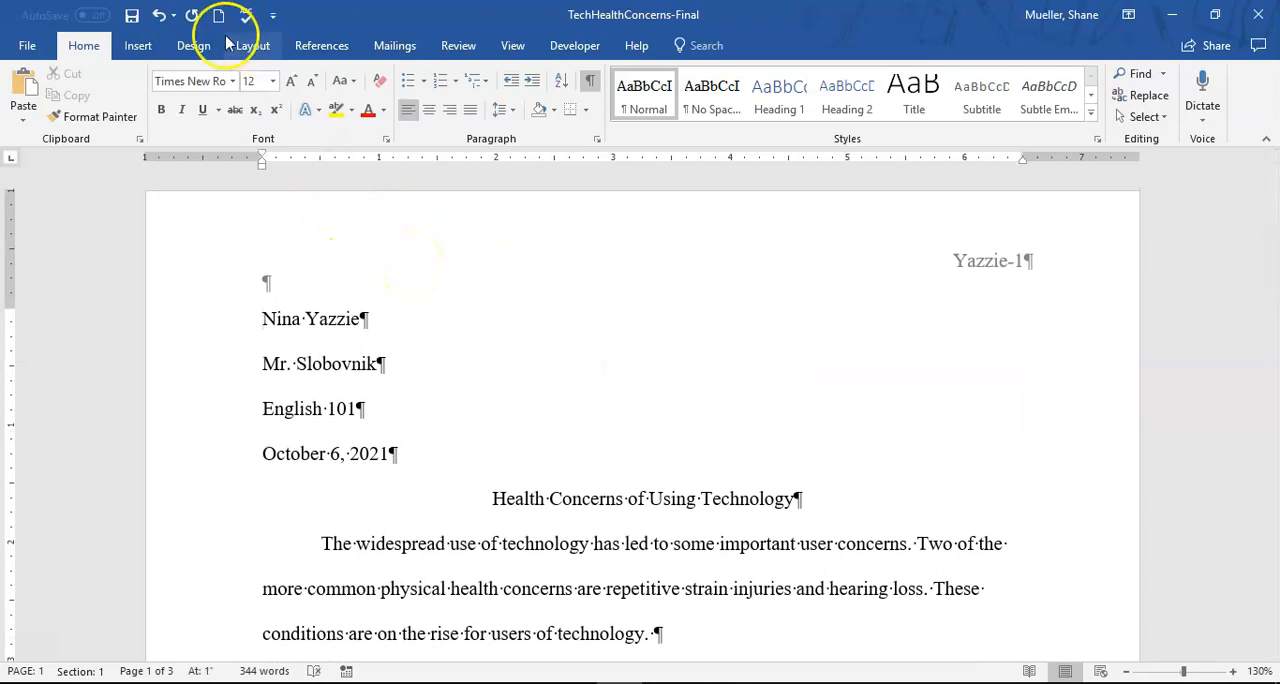
pyautogui.click(132, 17)
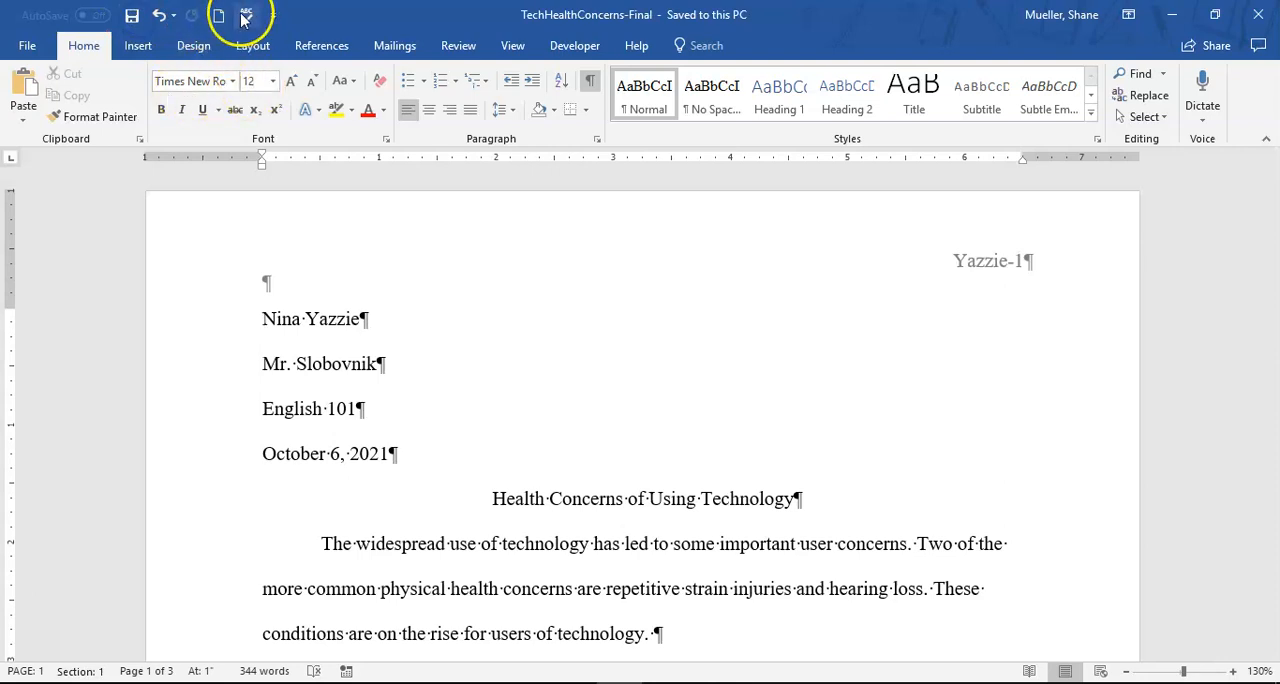
# - Run the spelling and grammar check on the whole paper, correcting the misspelled "th" in the footnote to "the"
pyautogui.click(458, 45)
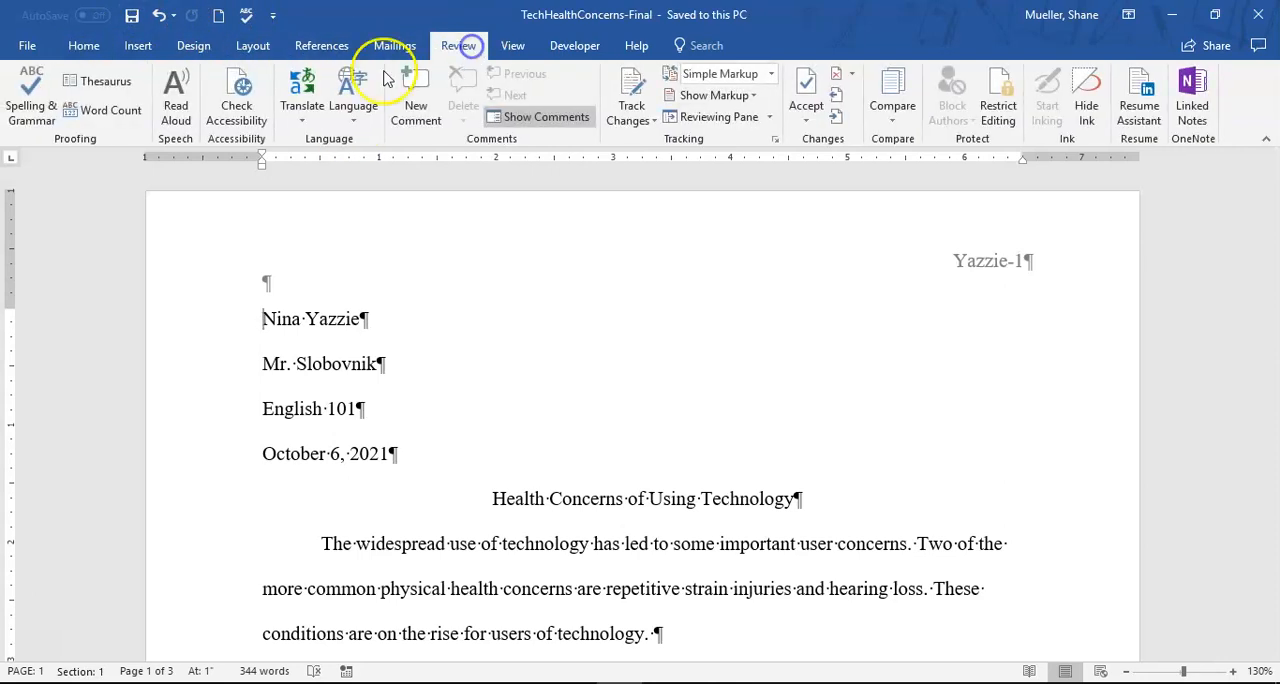
pyautogui.click(31, 100)
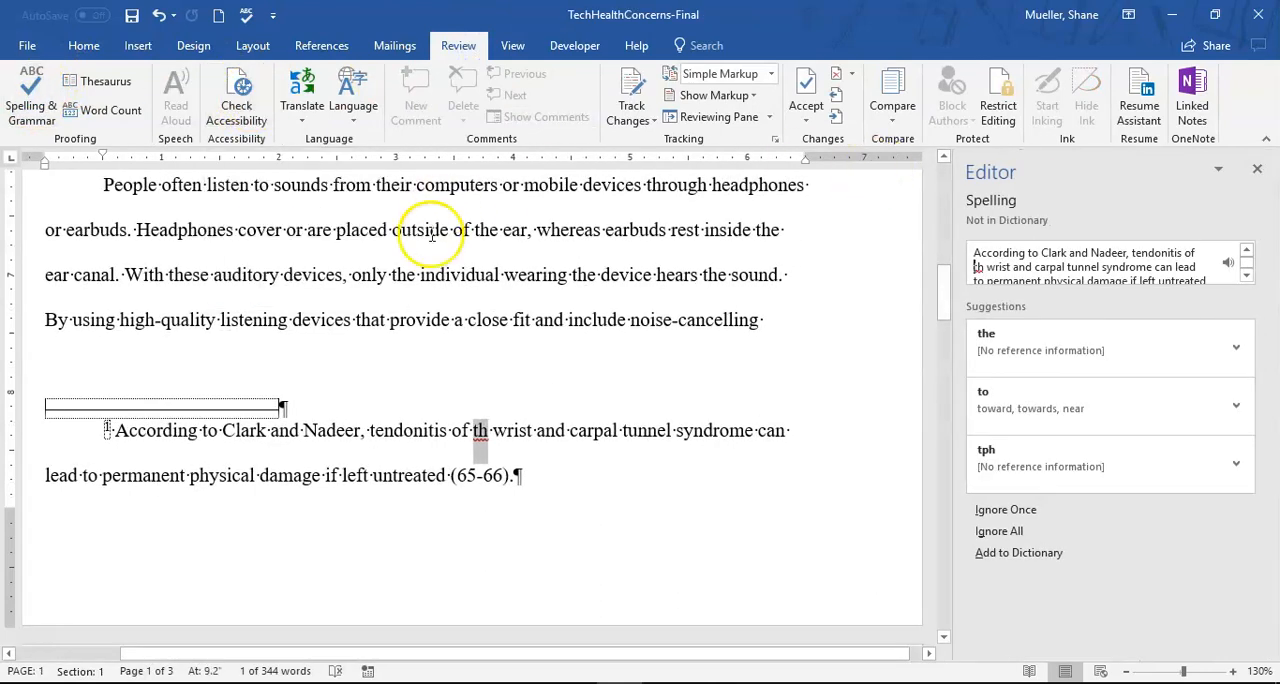
pyautogui.click(1015, 345)
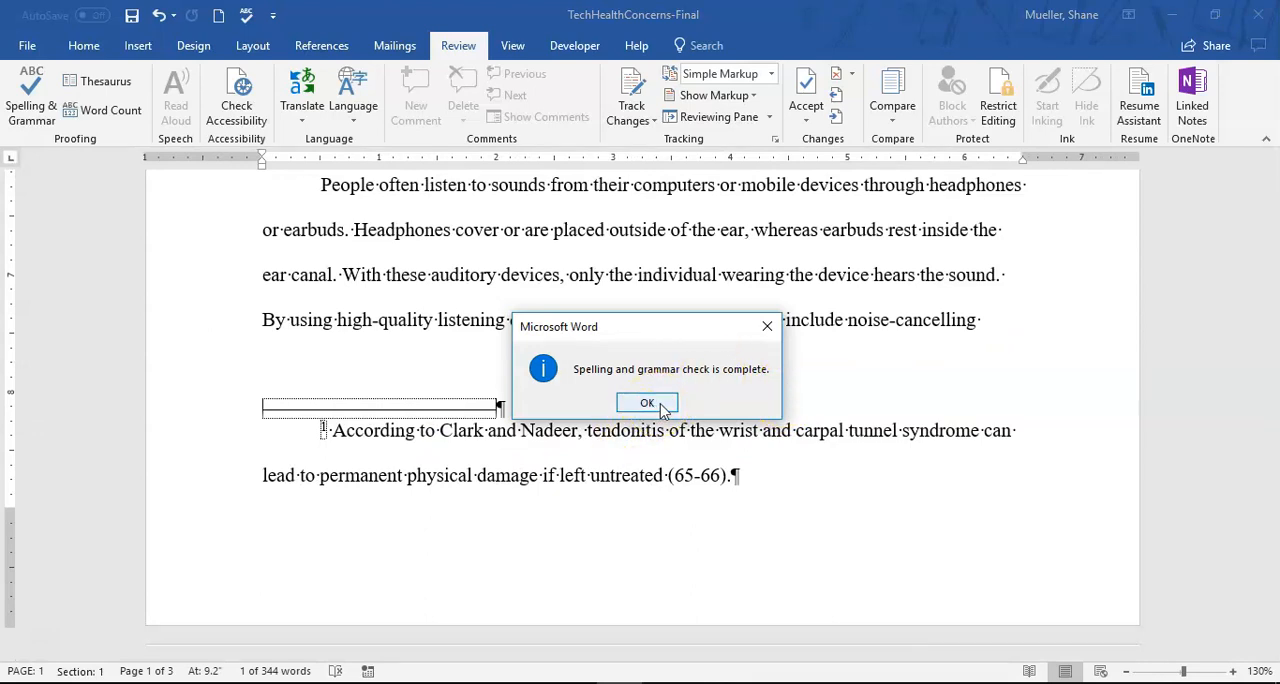
pyautogui.click(647, 403)
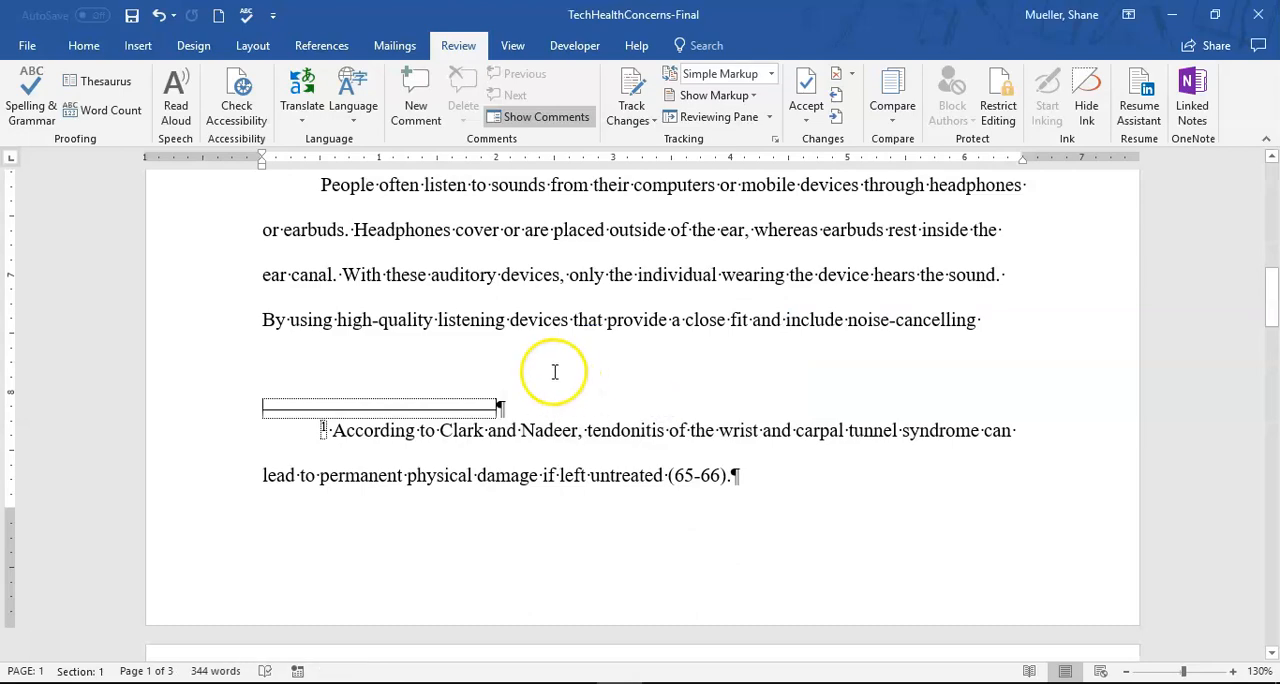
# - Look back over the first page's text and save the proofed document
pyautogui.scroll(10, 614, 371)
pyautogui.scroll(-3, 624, 349)
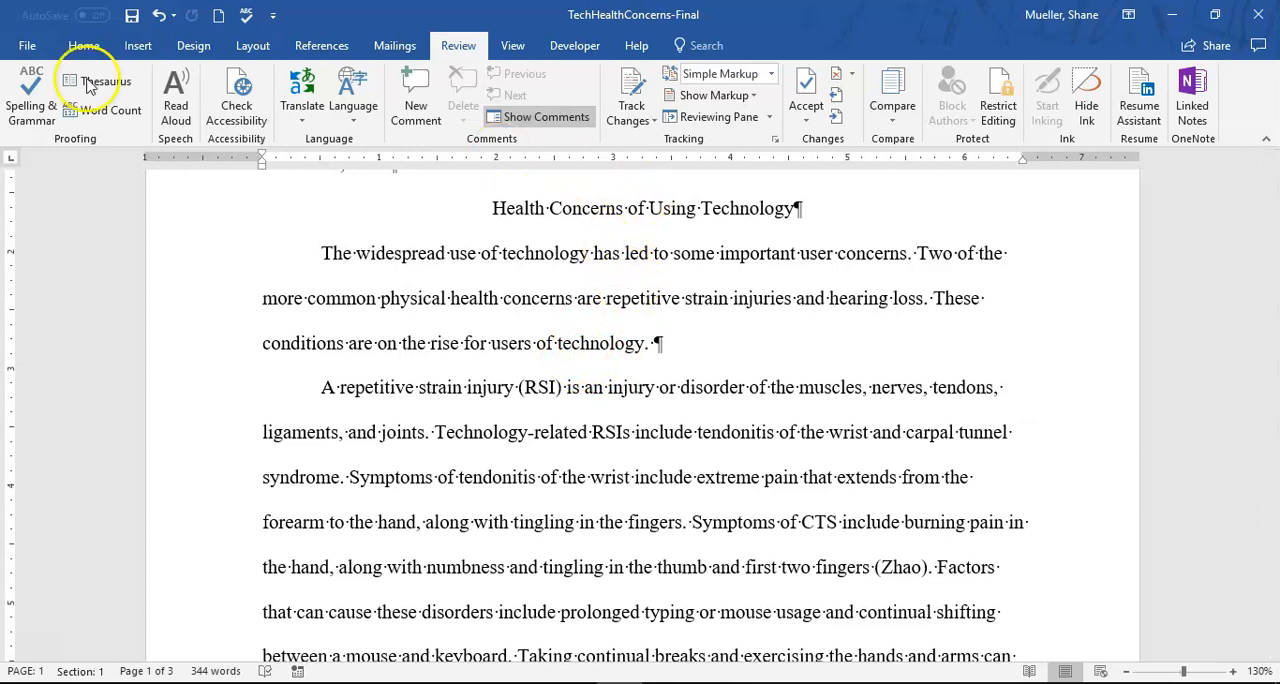
pyautogui.click(136, 17)
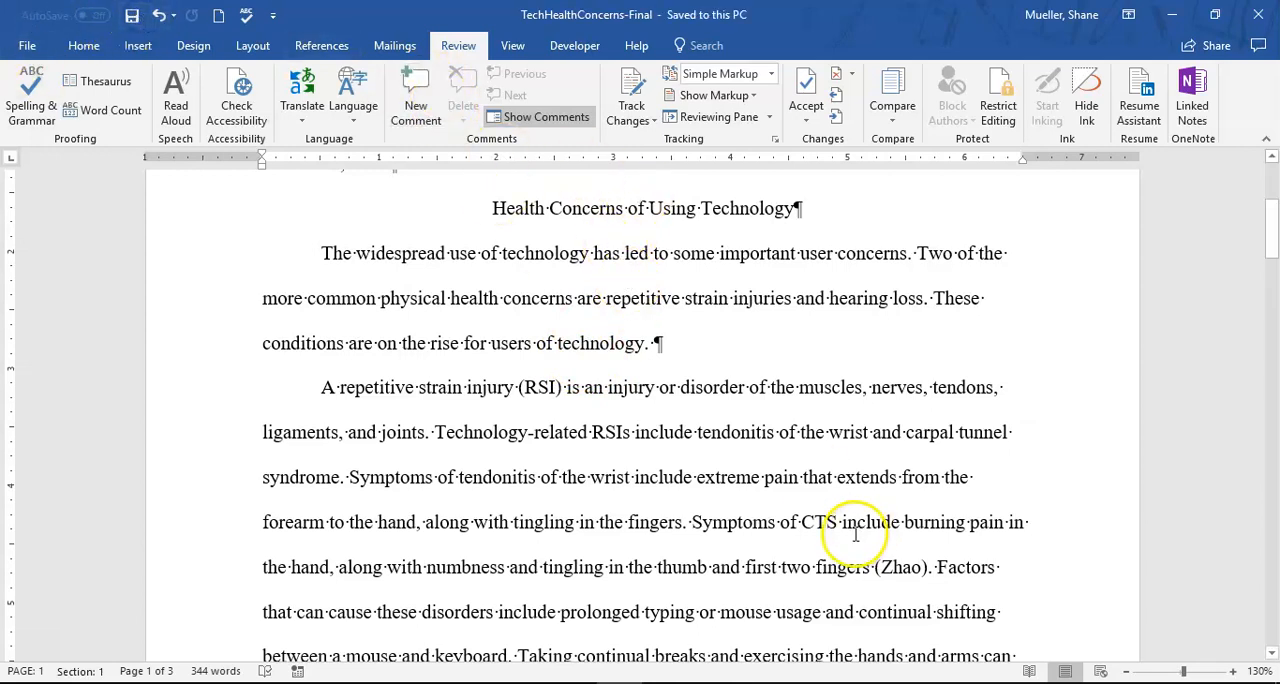
# - Display multiple pages at once to check the layout of the whole paper
pyautogui.scroll(1, 920, 595)
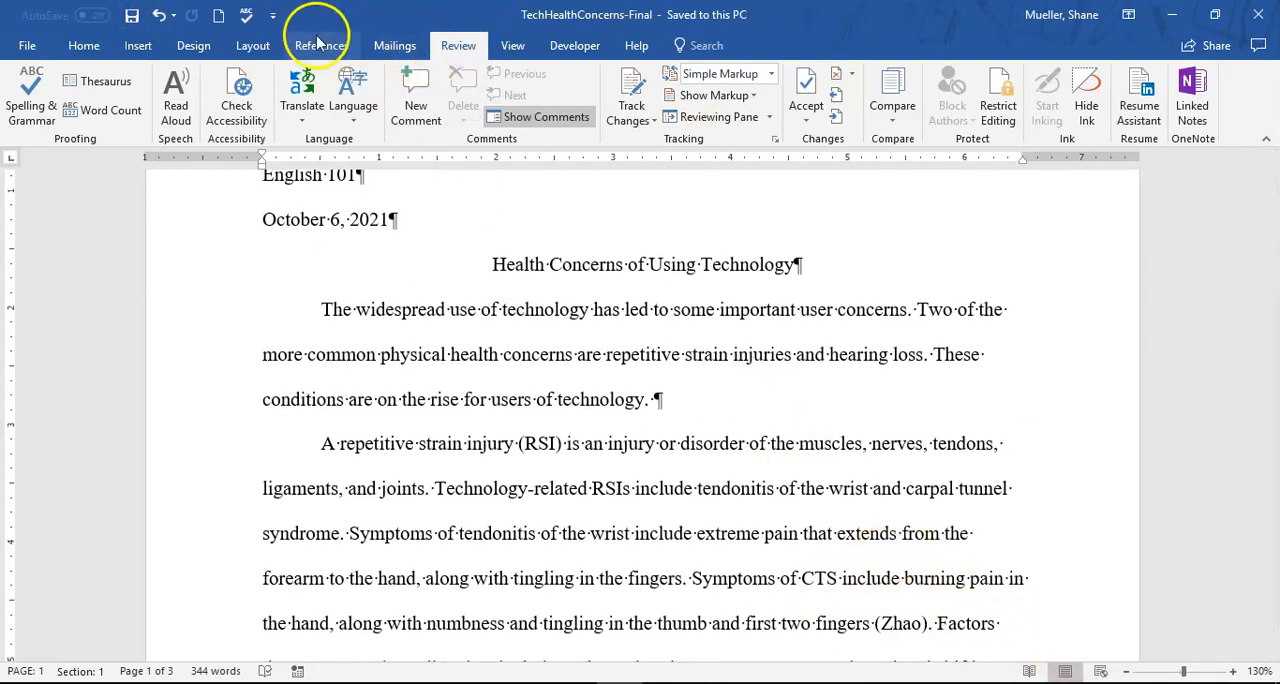
pyautogui.click(512, 45)
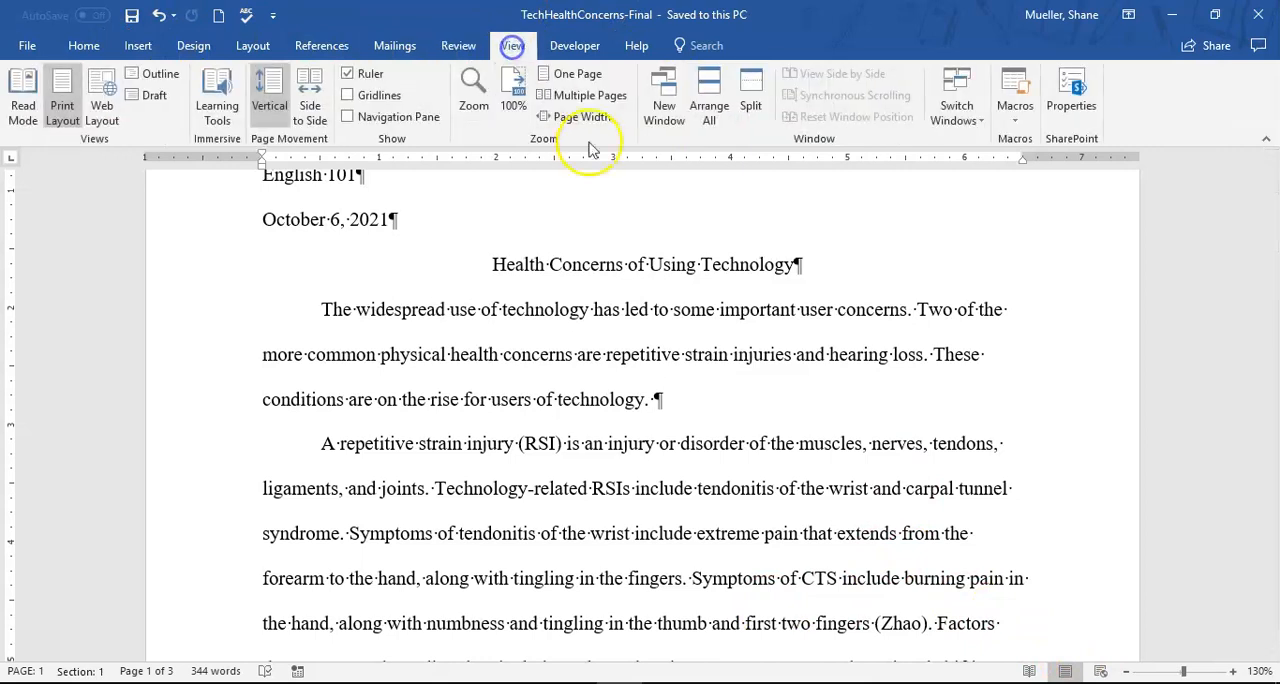
pyautogui.click(590, 95)
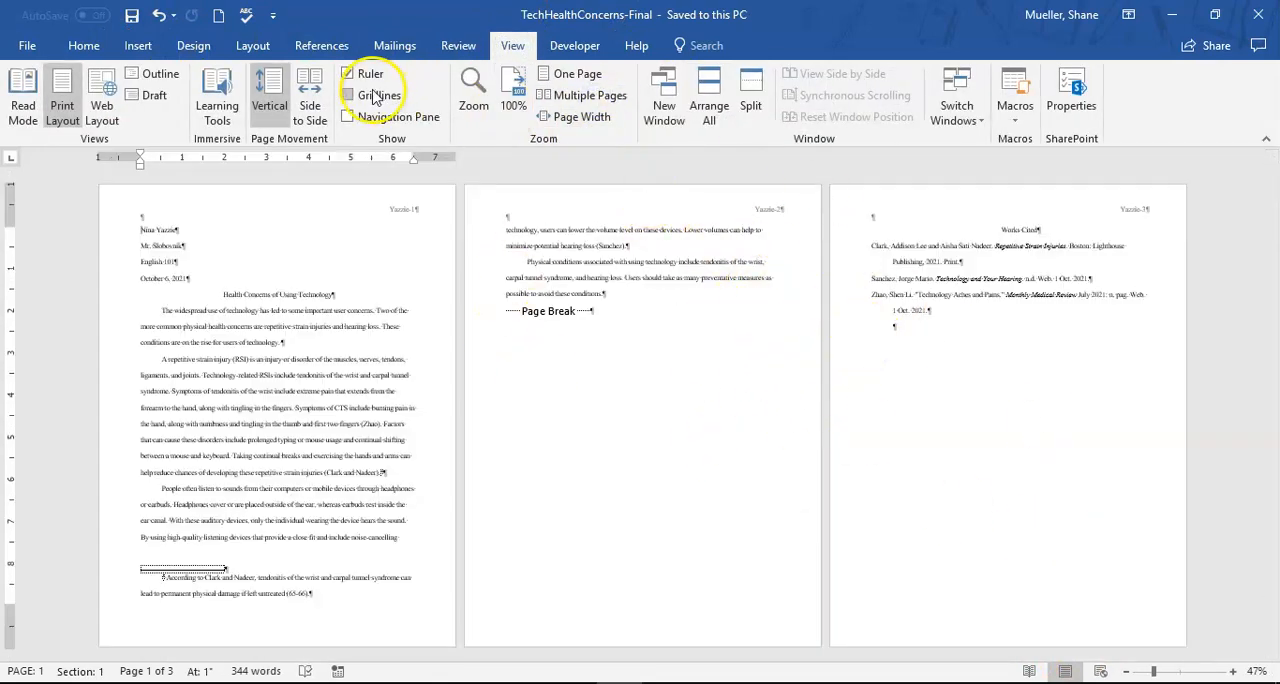
# - Hide the formatting marks and set the document zoom to 100%
pyautogui.click(83, 45)
pyautogui.click(589, 80)
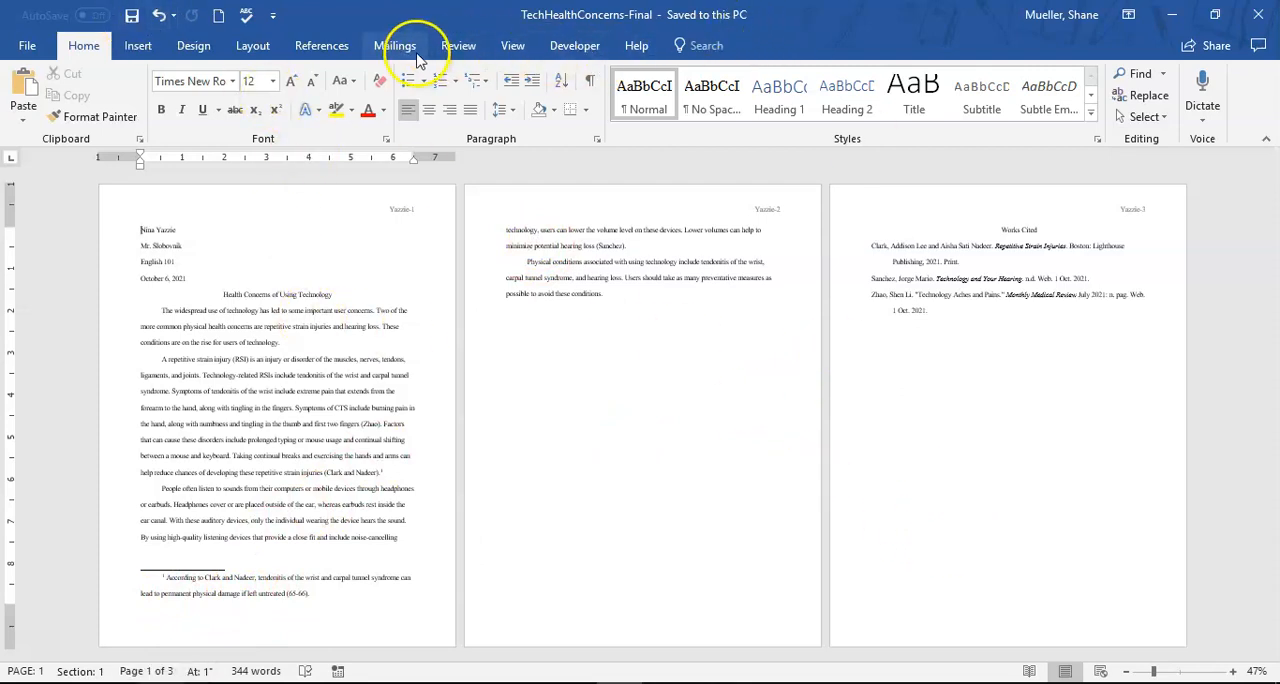
pyautogui.click(511, 47)
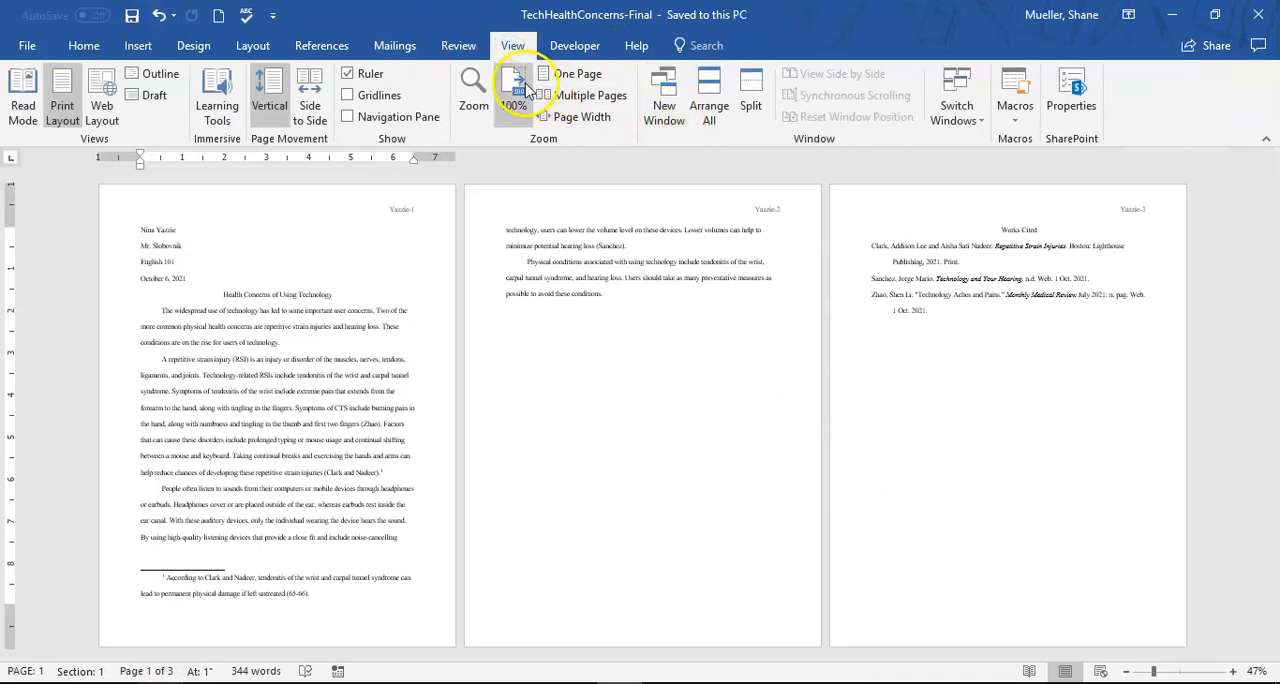
pyautogui.click(514, 92)
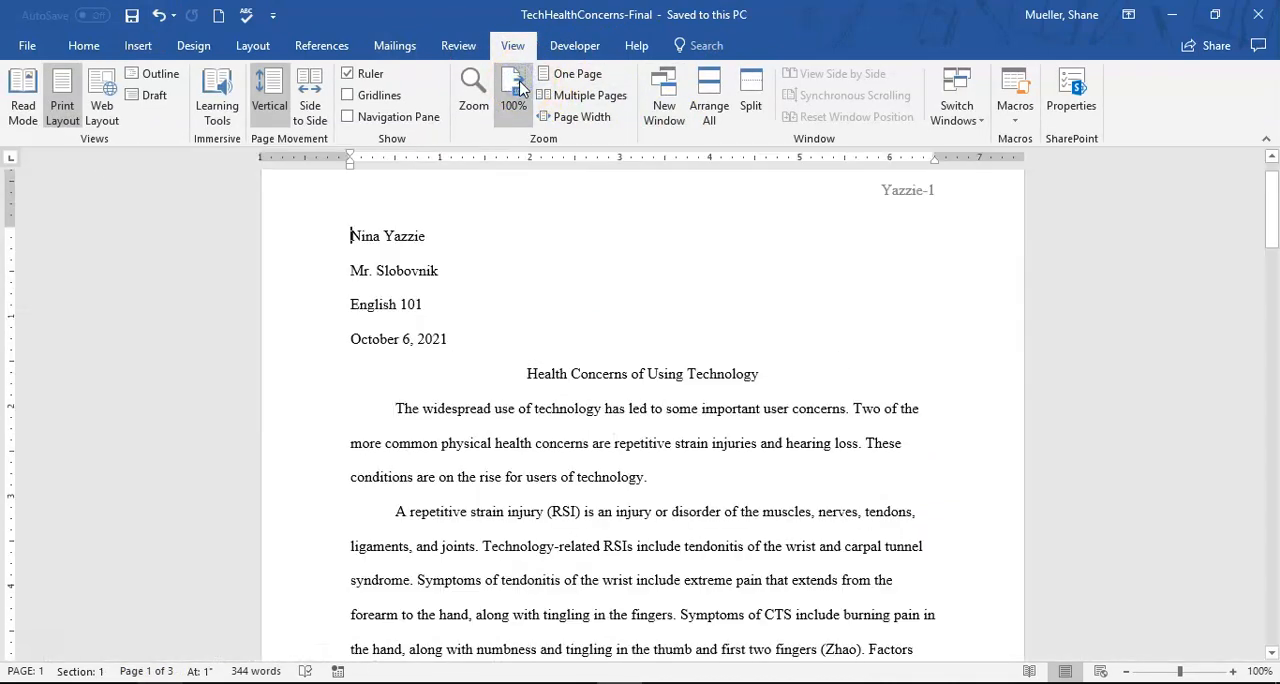